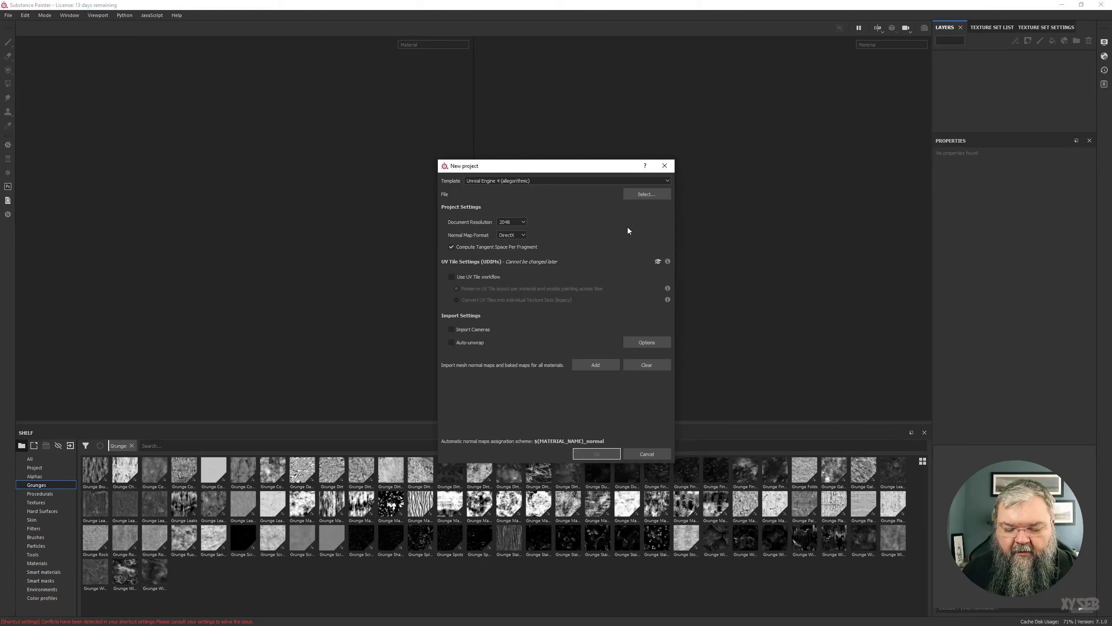
- Create a project from chaudronPainter.fbx with the Unreal Engine 4 template, 2048 document resolution and DirectX normal map format
left_click(647, 195)
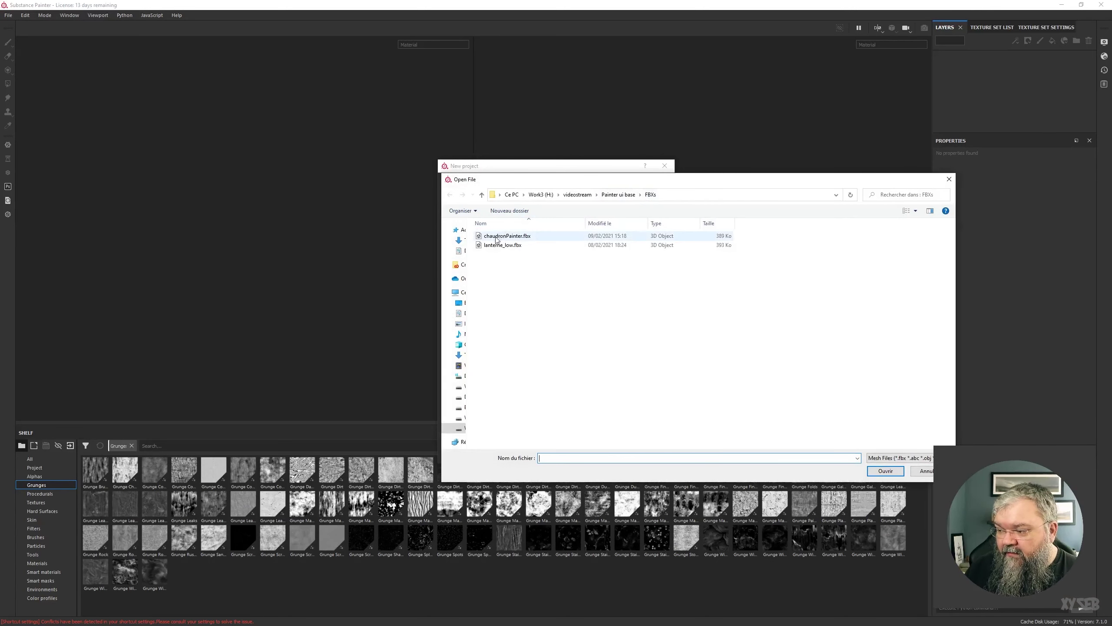
left_click(499, 238)
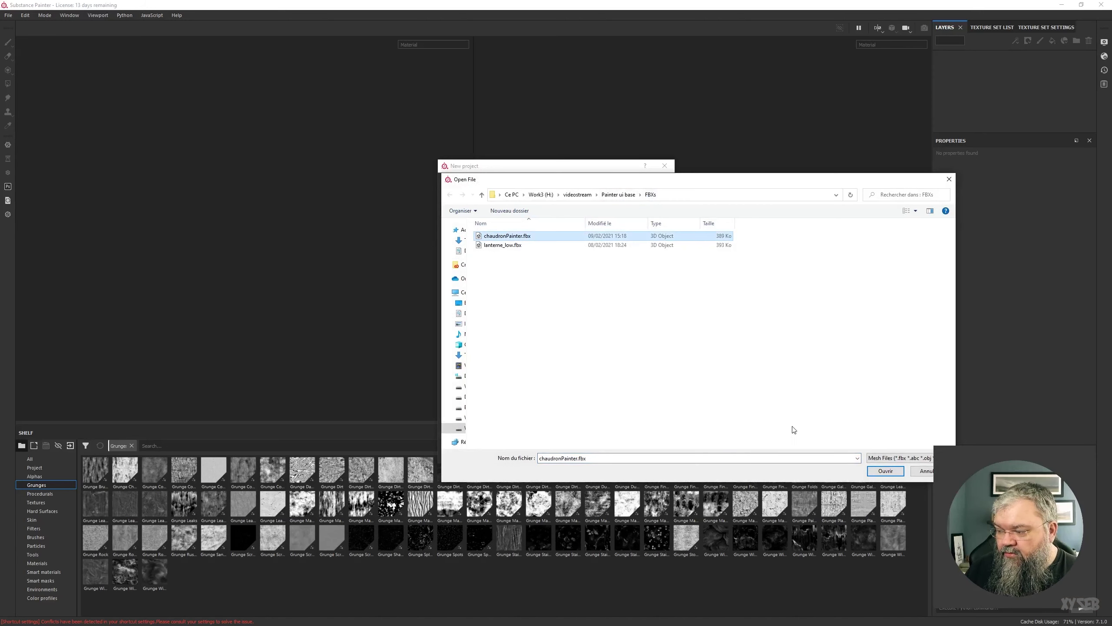
left_click(880, 472)
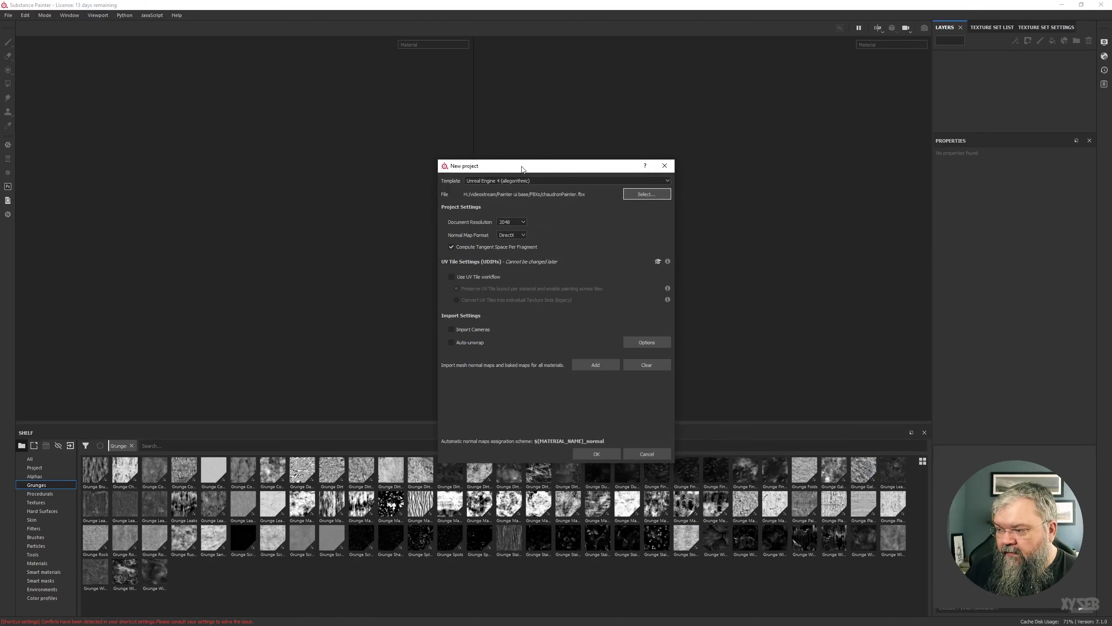
left_click_drag(522, 168, 323, 105)
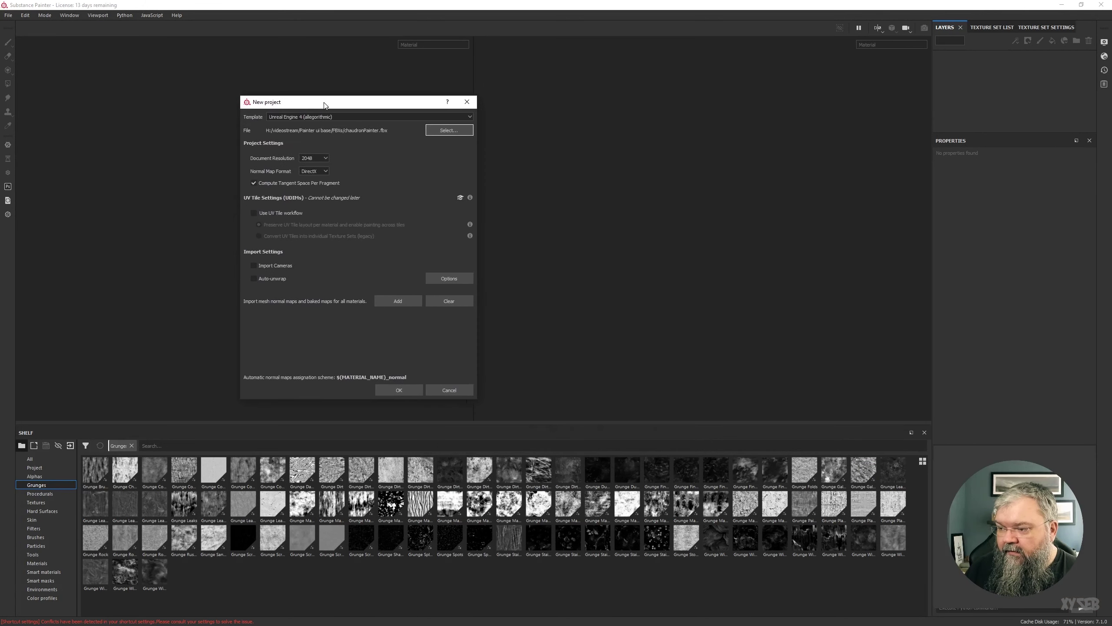
left_click(322, 173)
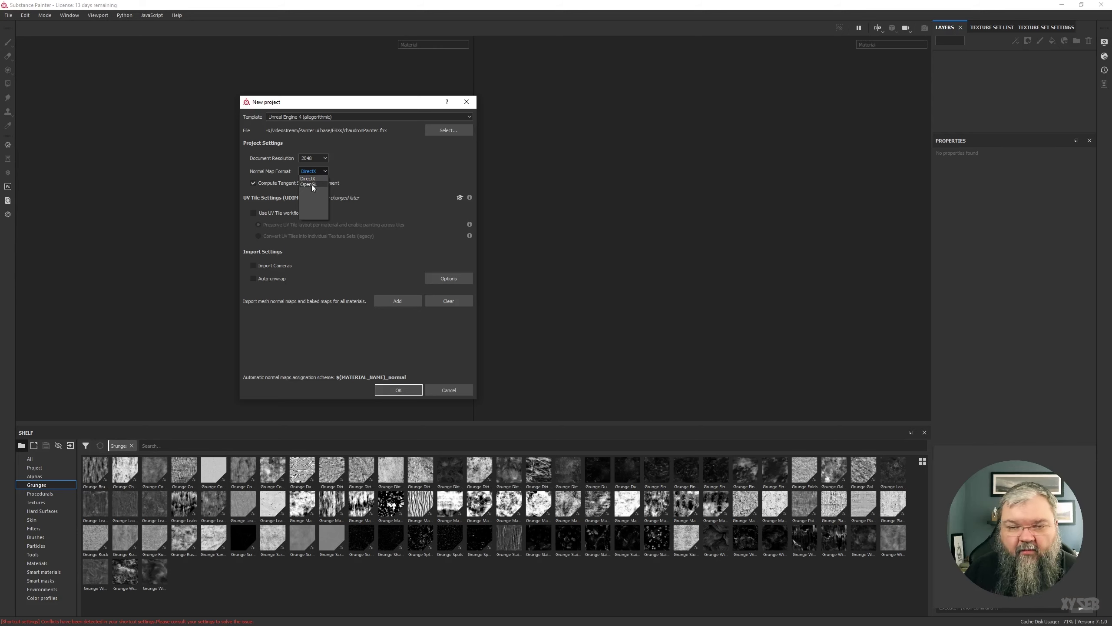
left_click(325, 171)
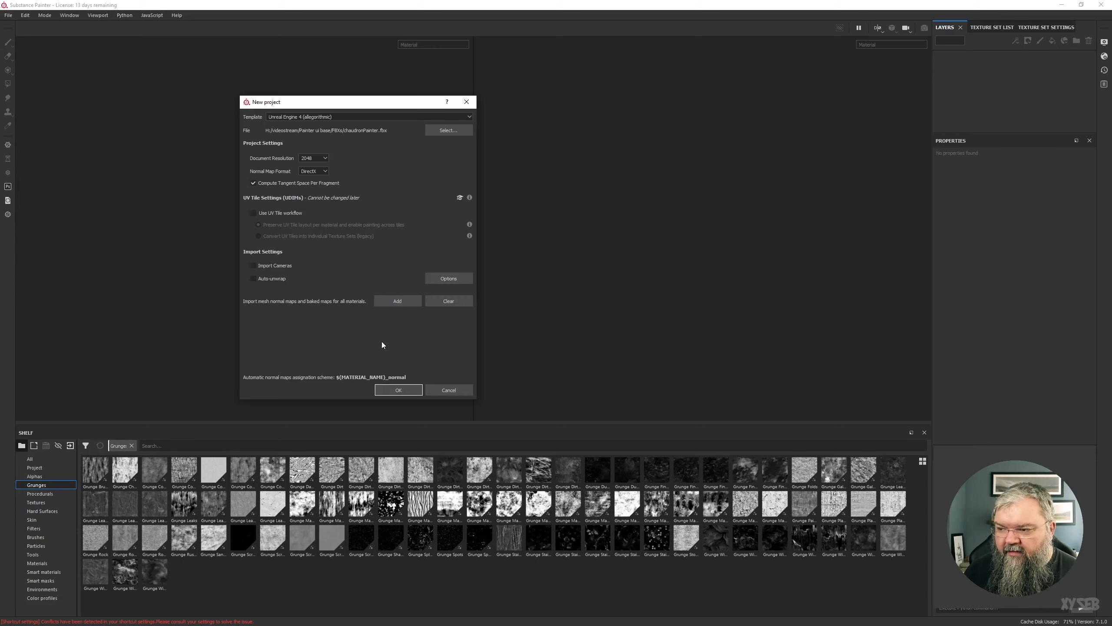
left_click(390, 393)
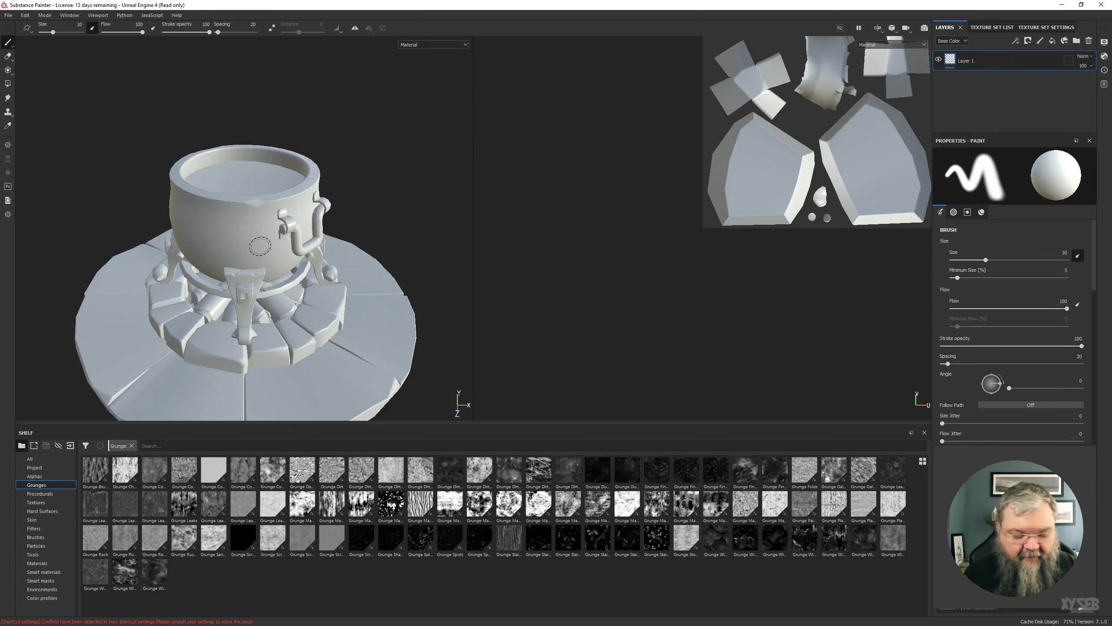
- Switch painting symmetry on and back off
key("alt")
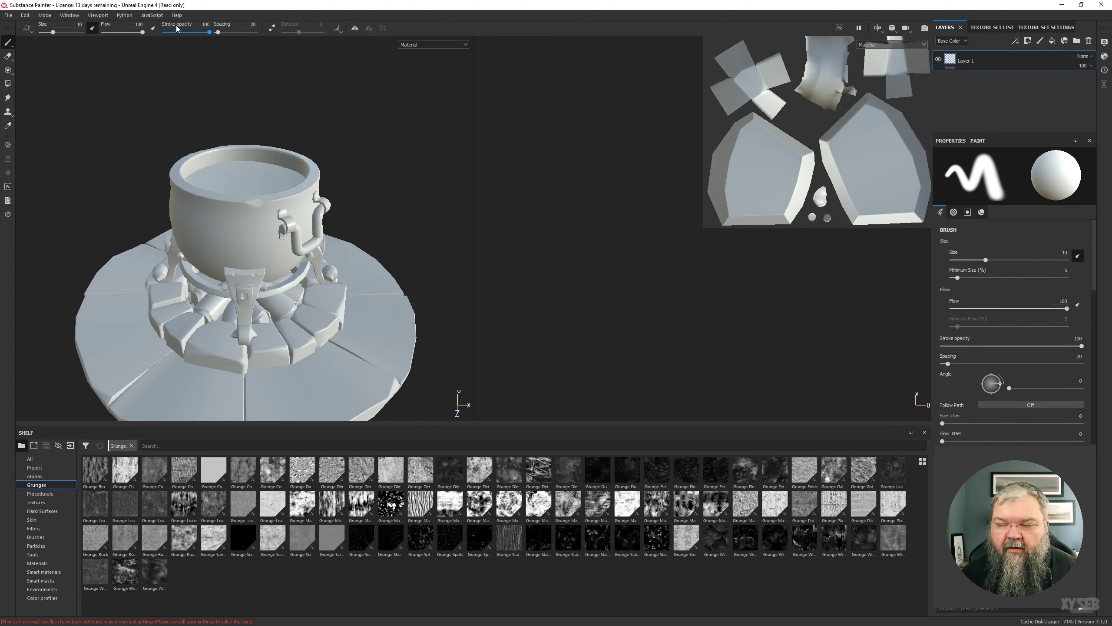
left_click(355, 29)
left_click(354, 29)
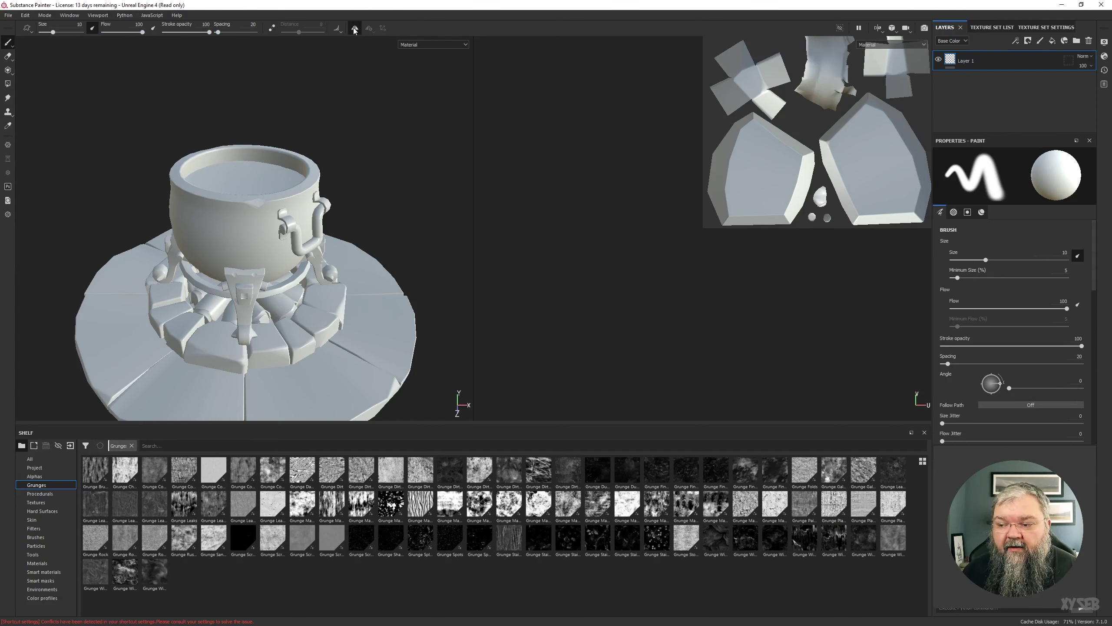
left_click(354, 29)
left_click(355, 29)
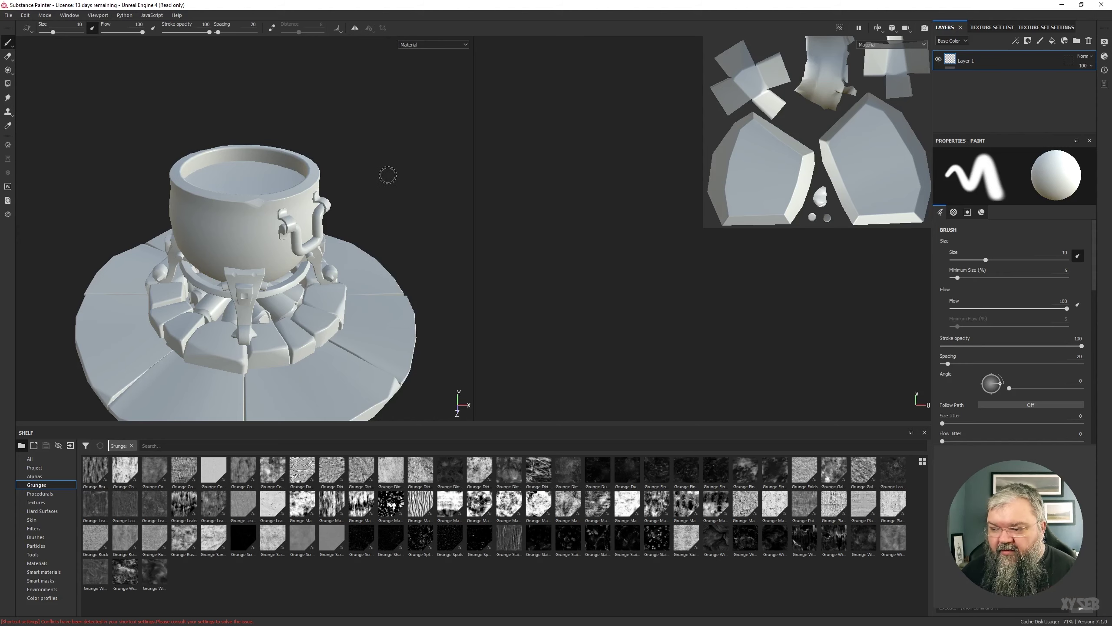
- Examine the cauldron model in the 3D view from several angles and distances
mouse_move(385, 173)
left_mouse_down("alt")
mouse_move(374, 204)
mouse_move(345, 182)
mouse_move(352, 176)
mouse_move(195, 185)
mouse_move(351, 170)
left_mouse_up("alt")
left_click_drag(354, 211, 355, 171, "alt")
right_click_drag(355, 172, 348, 215, "alt")
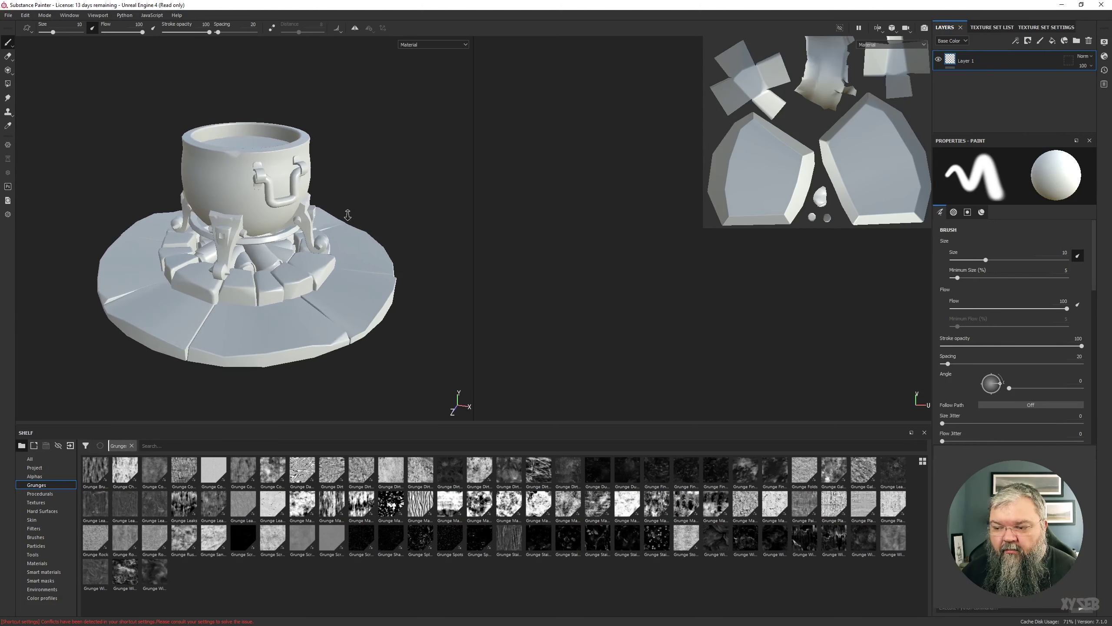
scroll(253, 243, "up", 4)
scroll(253, 243, "down", 6)
scroll(253, 243, "up", 10)
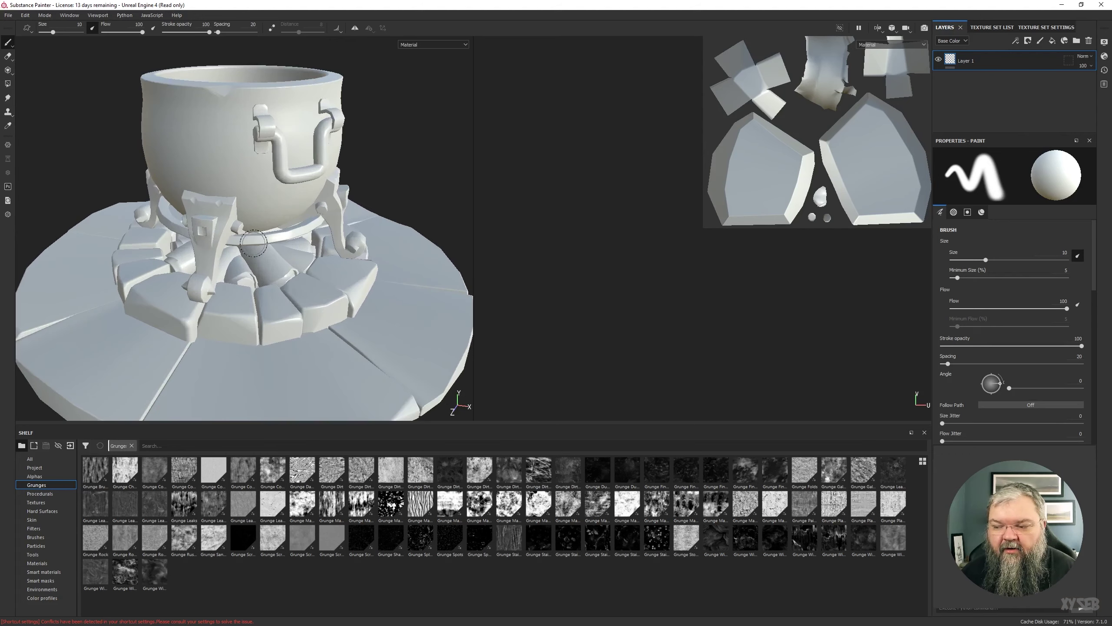
scroll(253, 244, "down", 10)
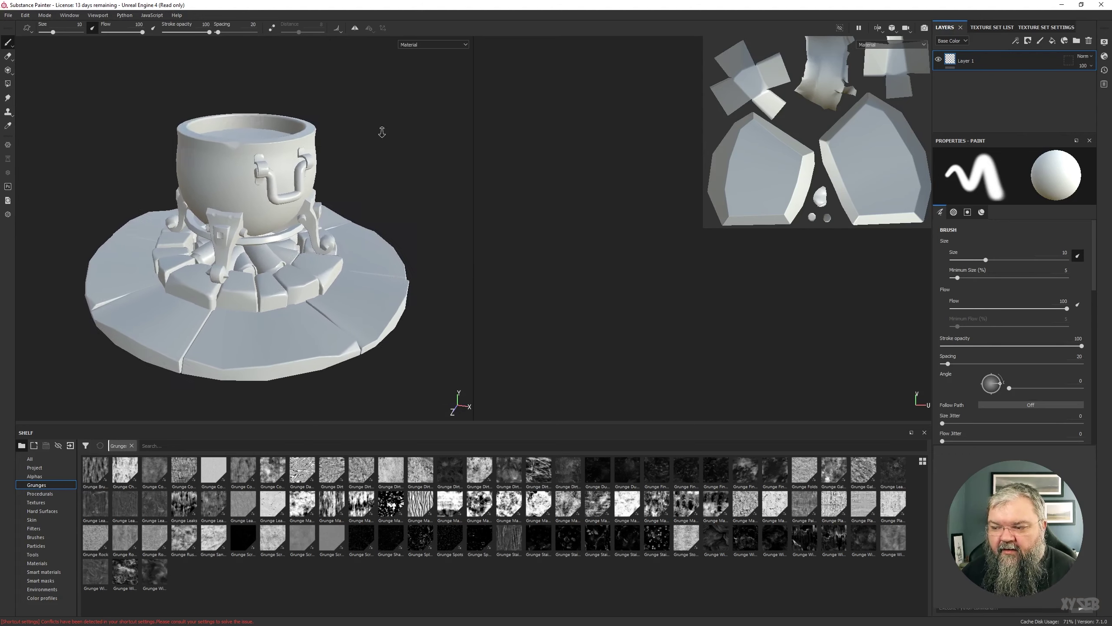
left_click_drag(362, 153, 218, 137, "alt")
left_click_drag(445, 174, 287, 251, "alt")
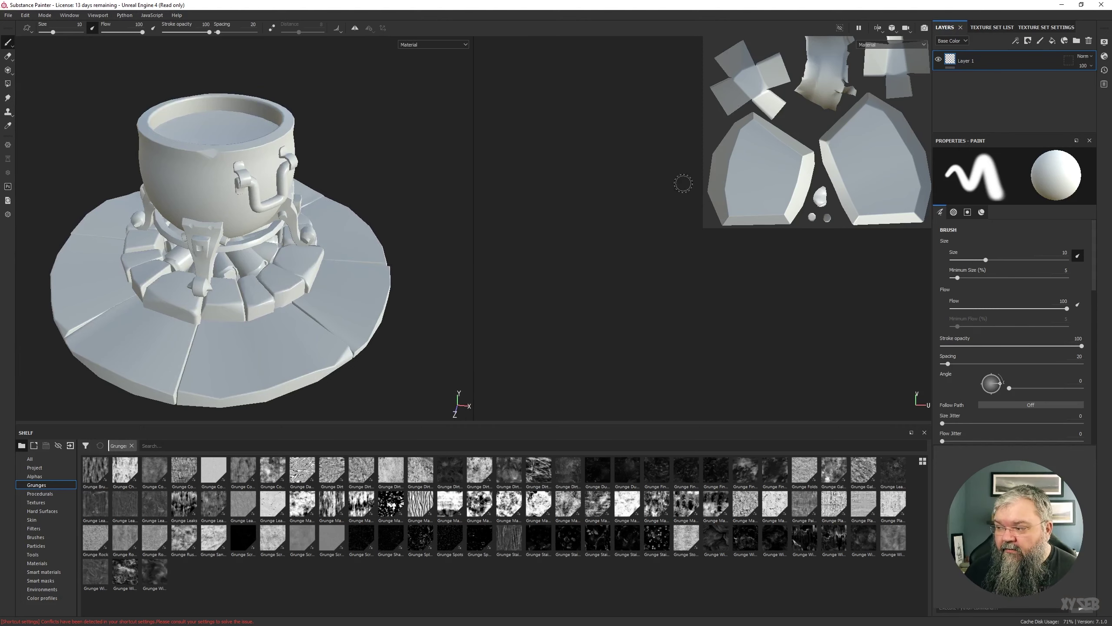
- Examine the cauldron's UV layout in the 2D view and look at the model from its opposite side
middle_click_drag(671, 126, 621, 174)
scroll(639, 198, "down", 5)
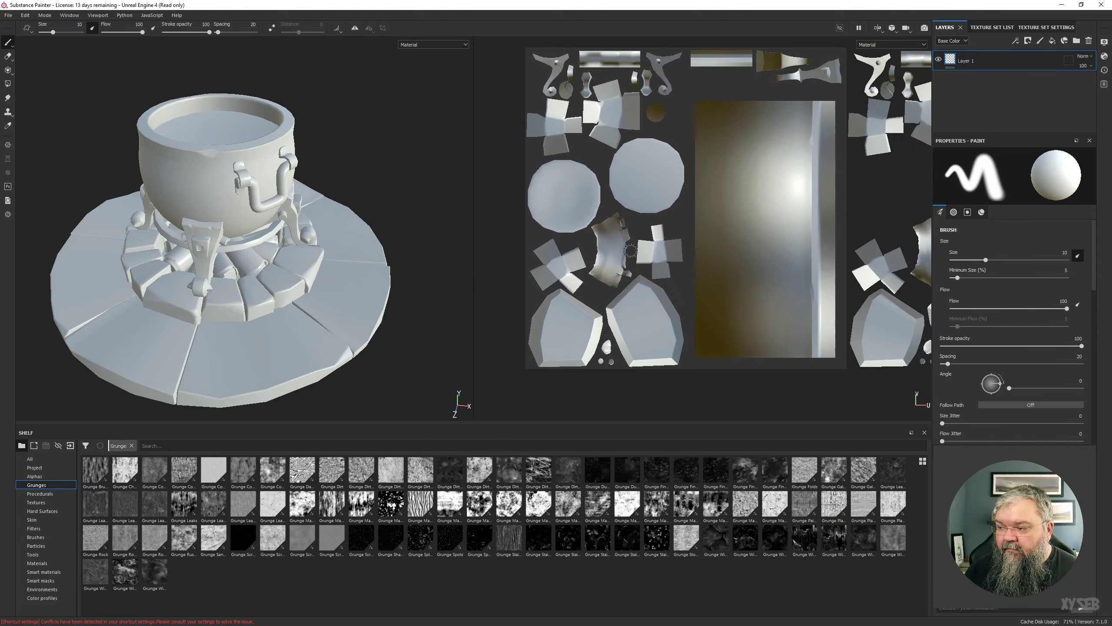
middle_click_drag(716, 179, 714, 207)
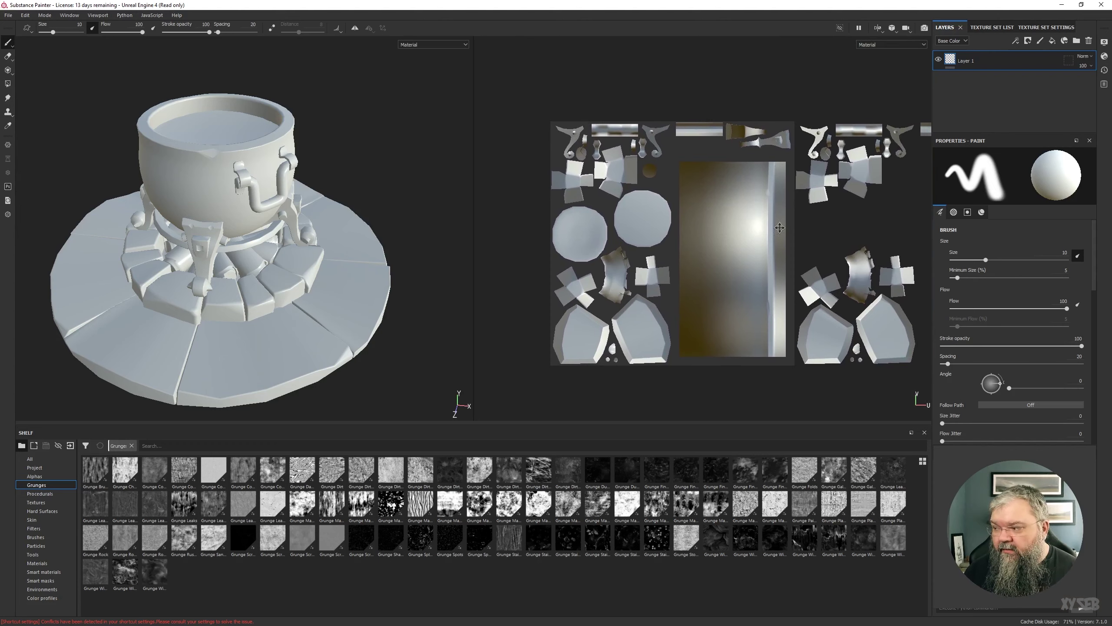
middle_click_drag(736, 151, 576, 170)
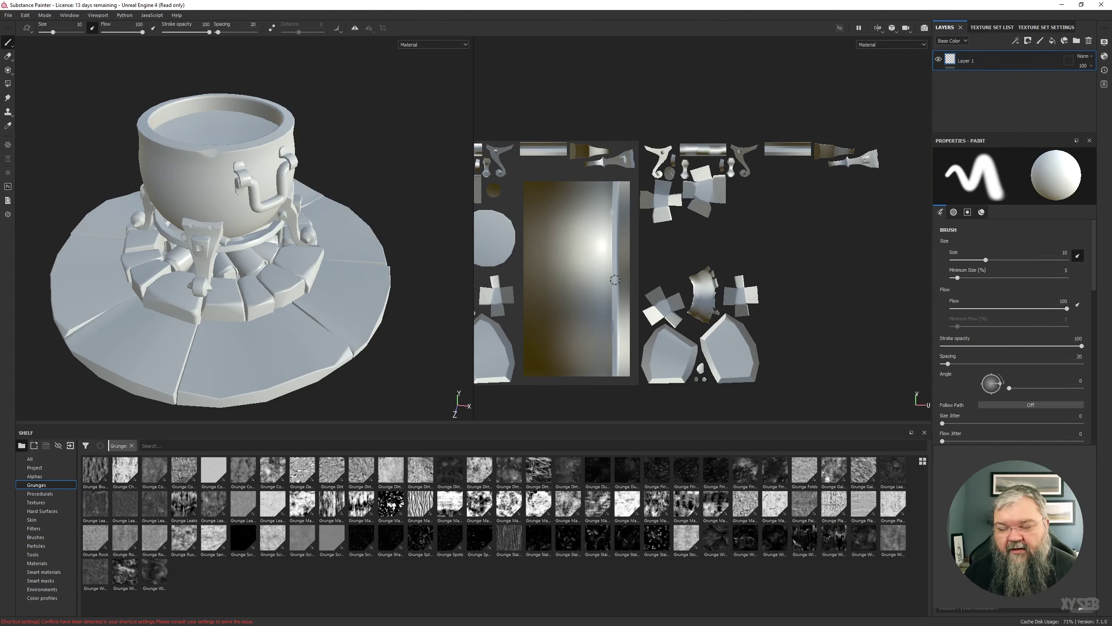
middle_click_drag(615, 279, 766, 260)
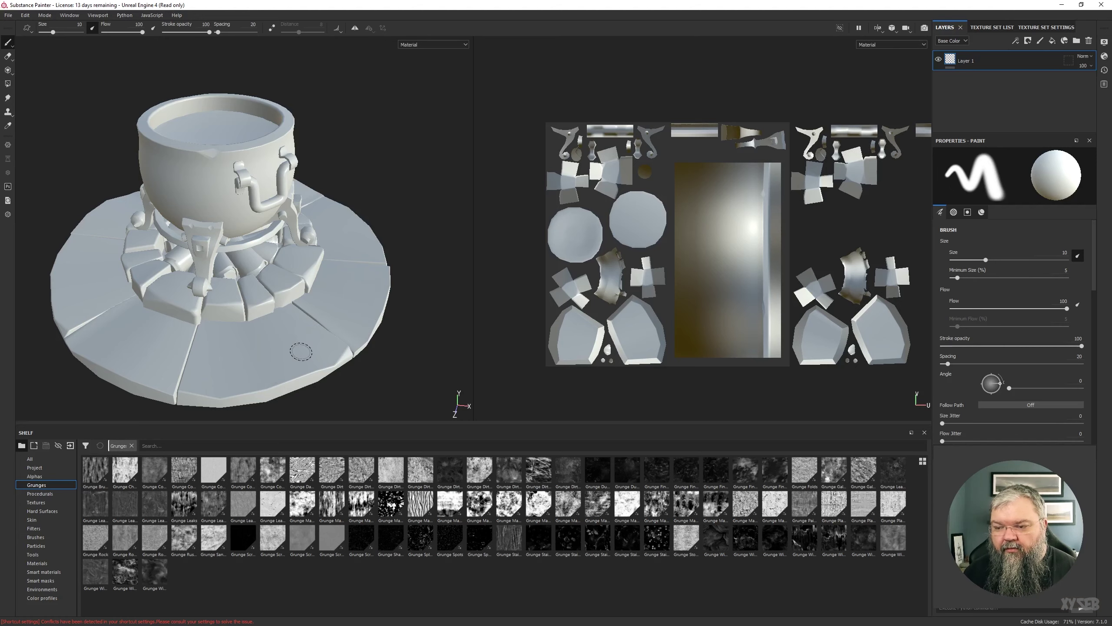
mouse_move(413, 314)
left_mouse_down("alt")
mouse_move(358, 337)
mouse_move(328, 296)
left_mouse_up("alt")
middle_click_drag(327, 296, 335, 292, "alt")
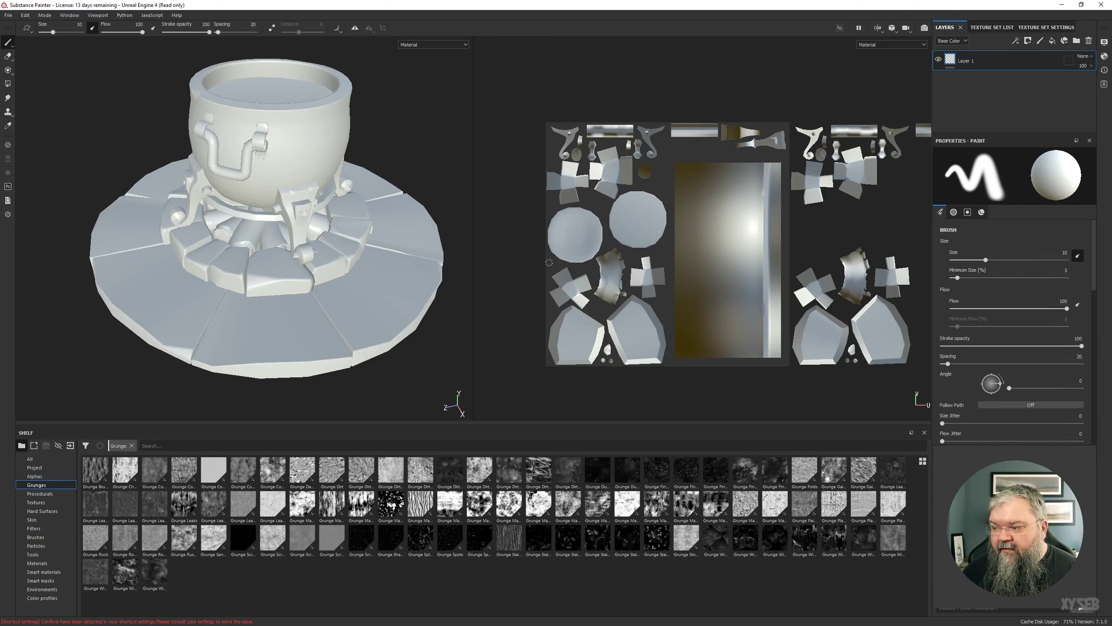
middle_click_drag(502, 261, 478, 296, "alt")
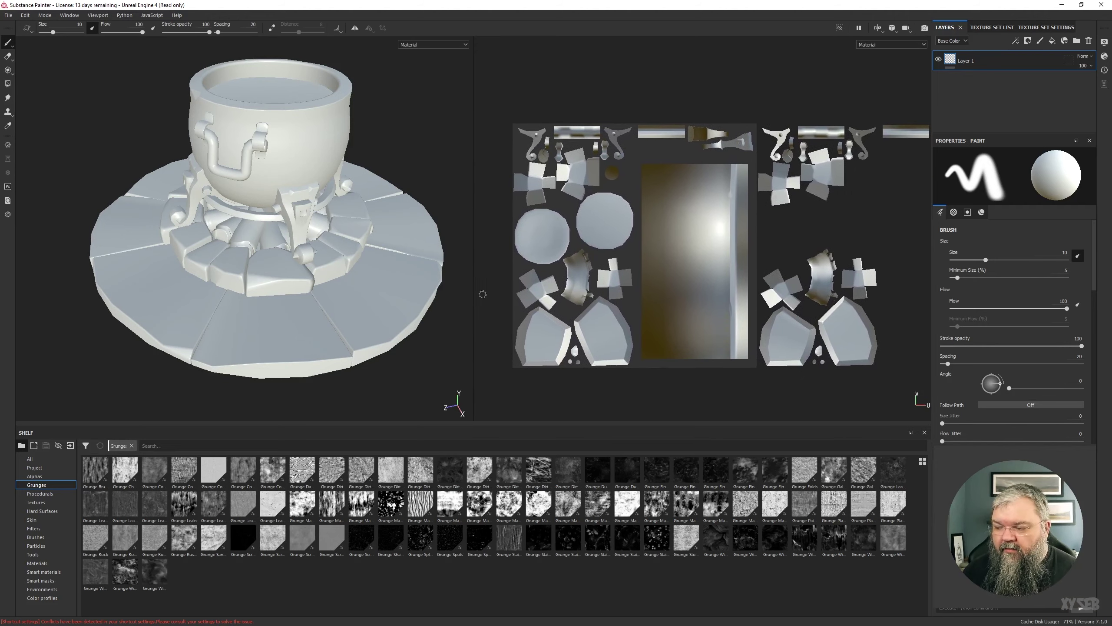
left_click_drag(478, 296, 504, 294, "alt")
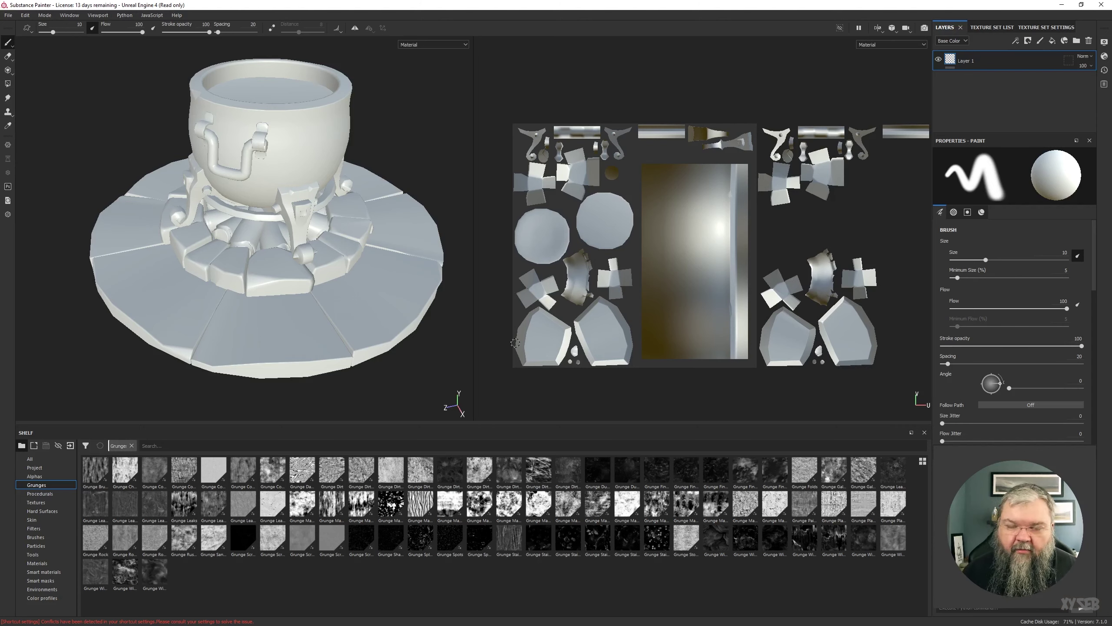
scroll(532, 282, "up", 2)
scroll(533, 282, "down", 1)
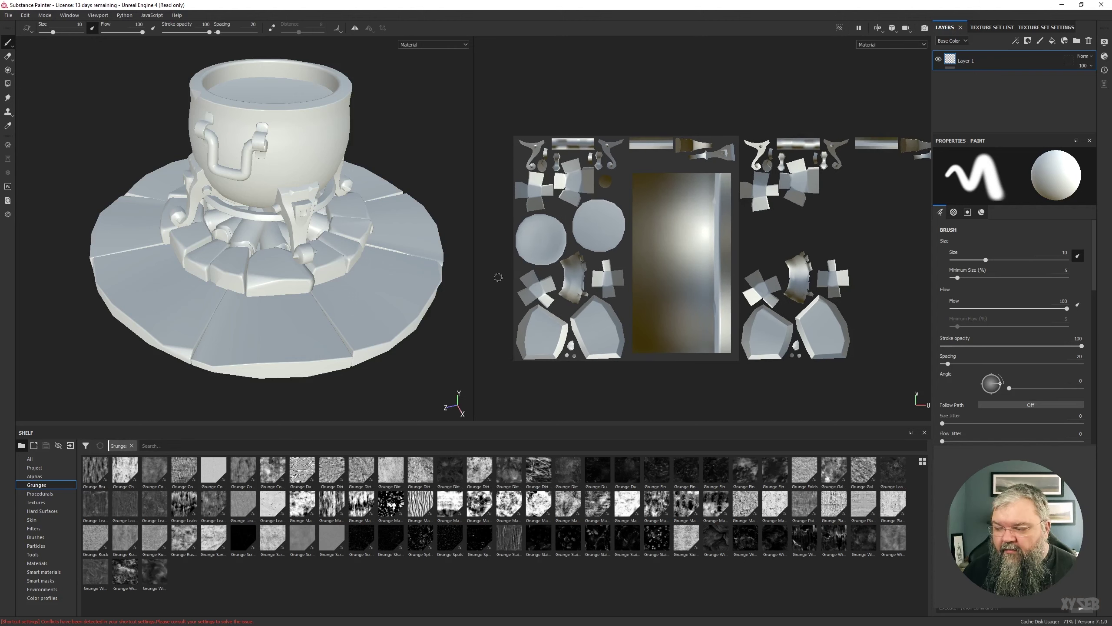
right_click_drag(503, 252, 519, 193, "alt")
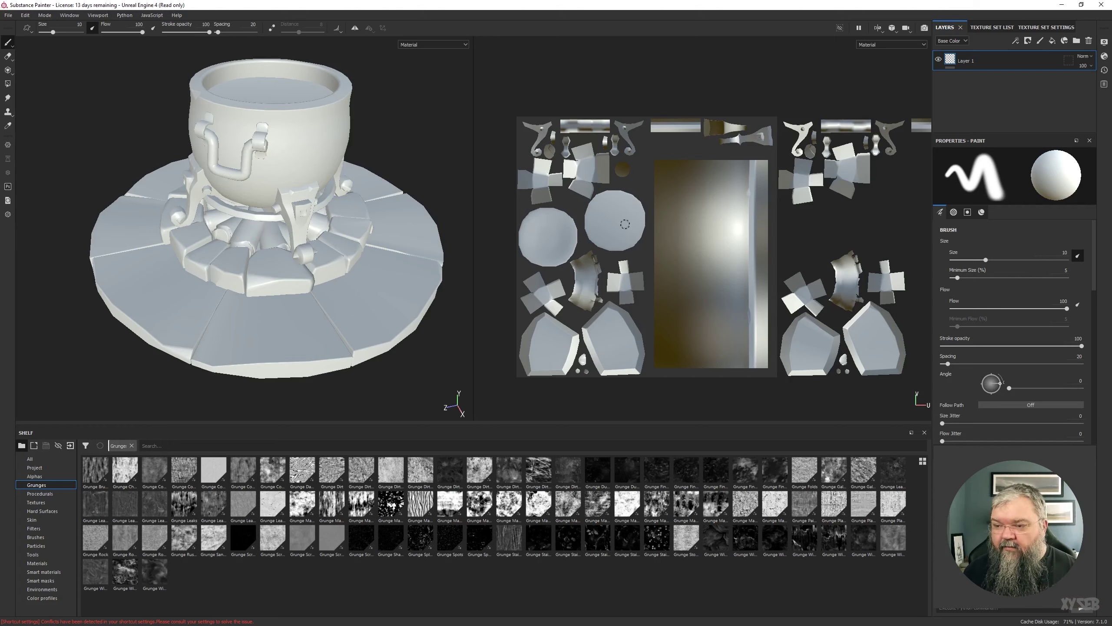
- Display the Base Color channel and the Normal channel from the 3D view, and return to the Material display
left_click(427, 45)
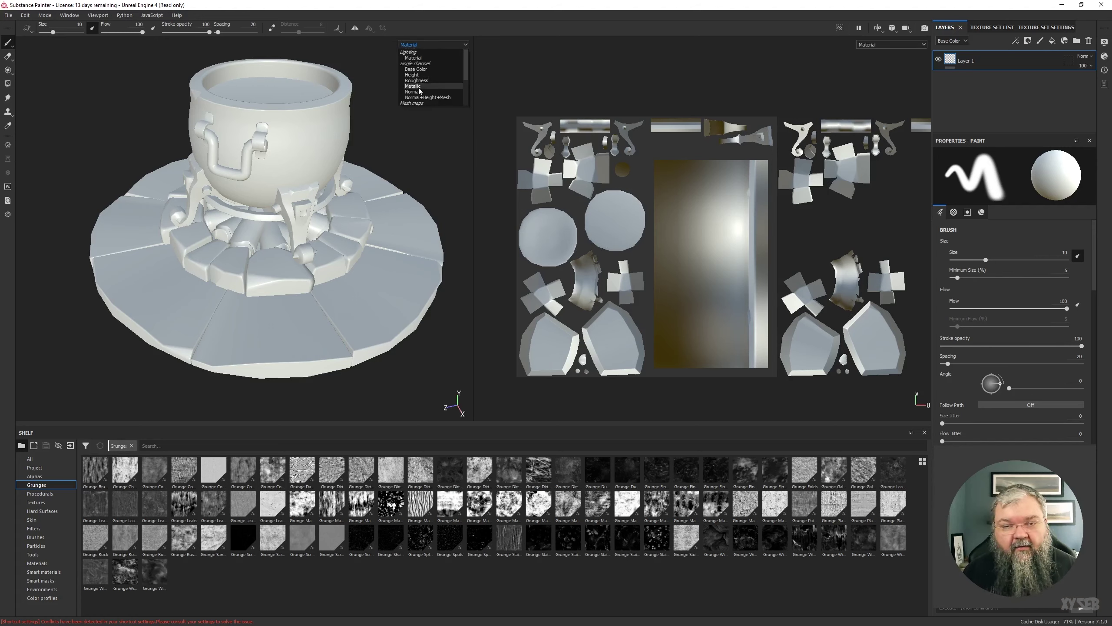
left_click(417, 68)
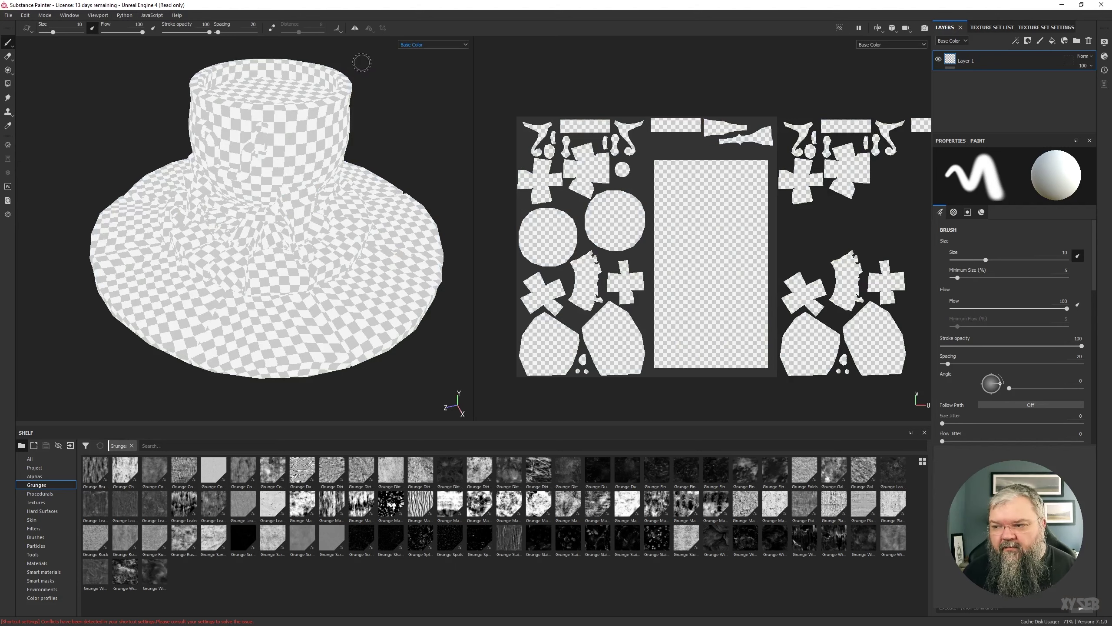
left_click(436, 44)
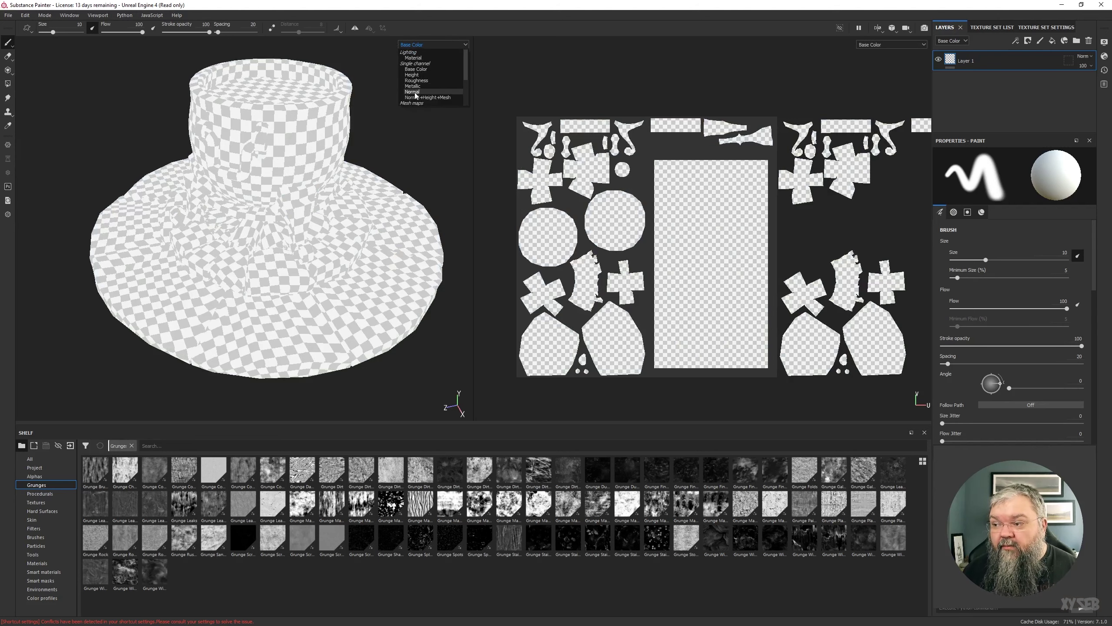
left_click(414, 92)
left_click(428, 45)
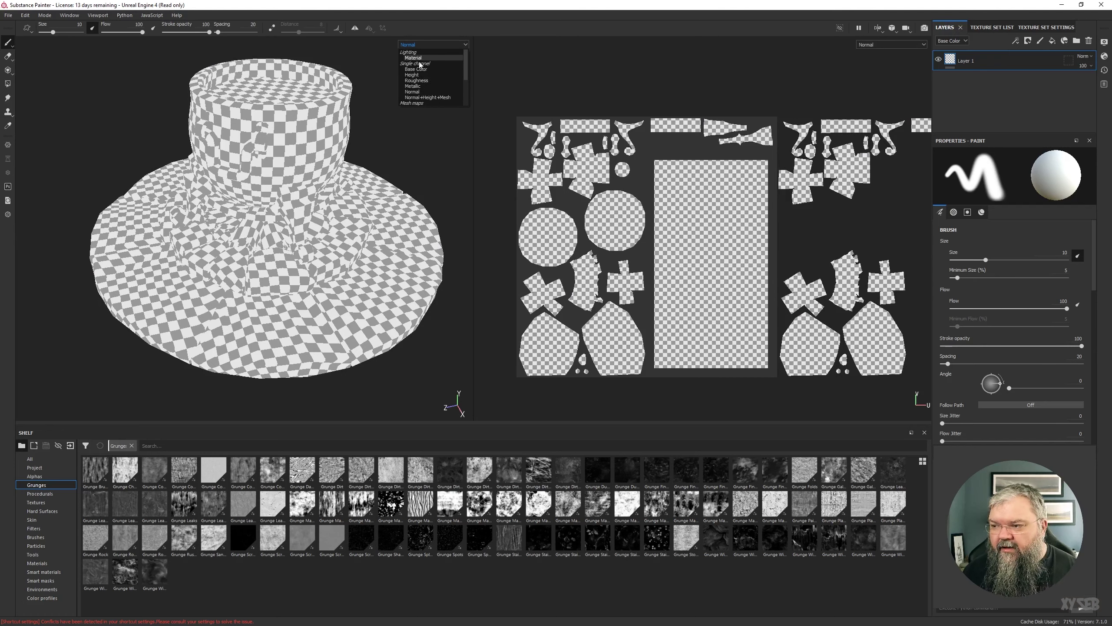
left_click(419, 58)
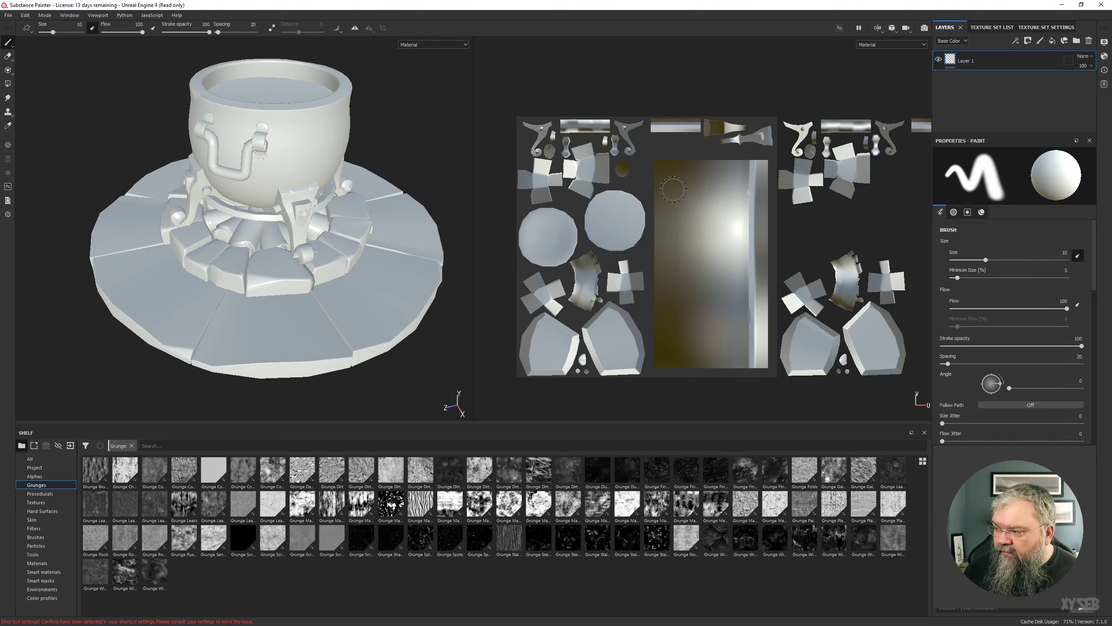
- Display the Base Color channel from the 2D view's own display setting and restore the Material display
left_click(869, 45)
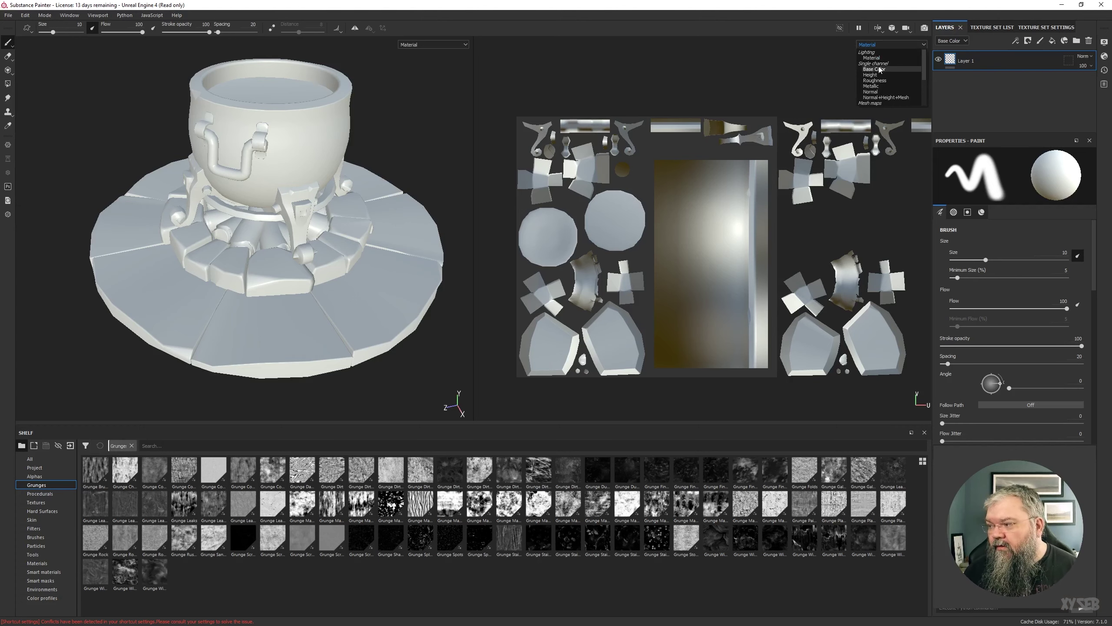
left_click(876, 69)
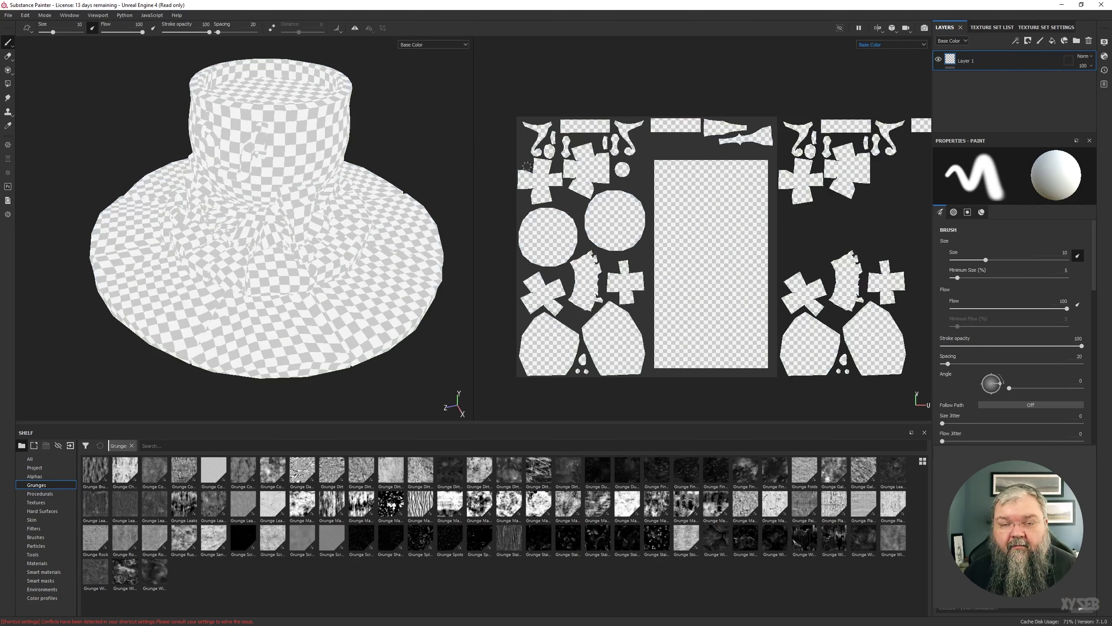
left_click(869, 47)
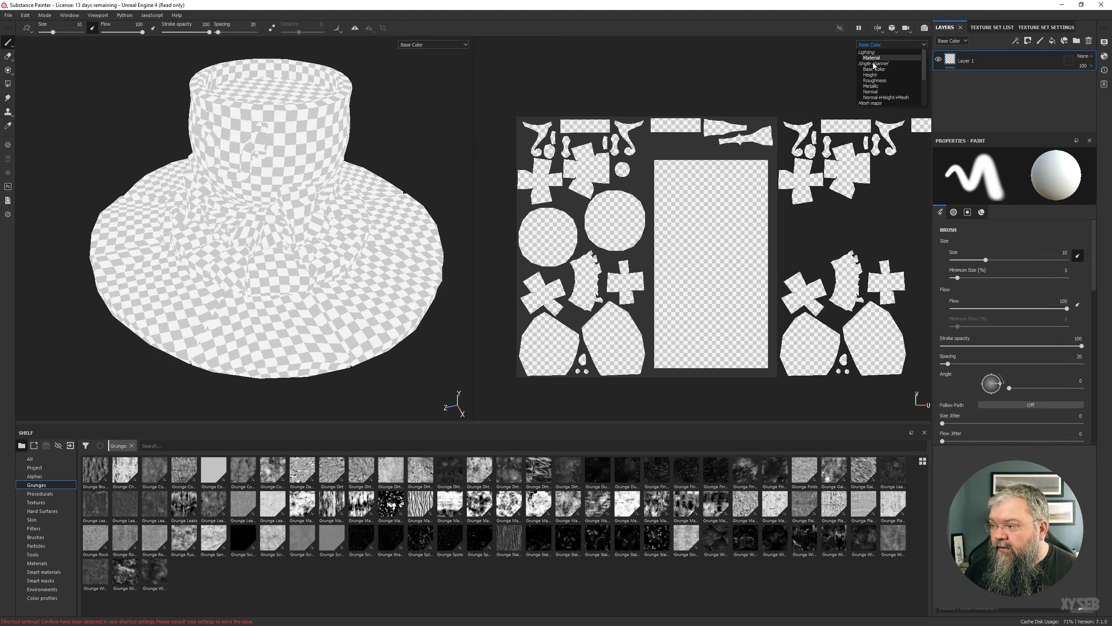
left_click(872, 58)
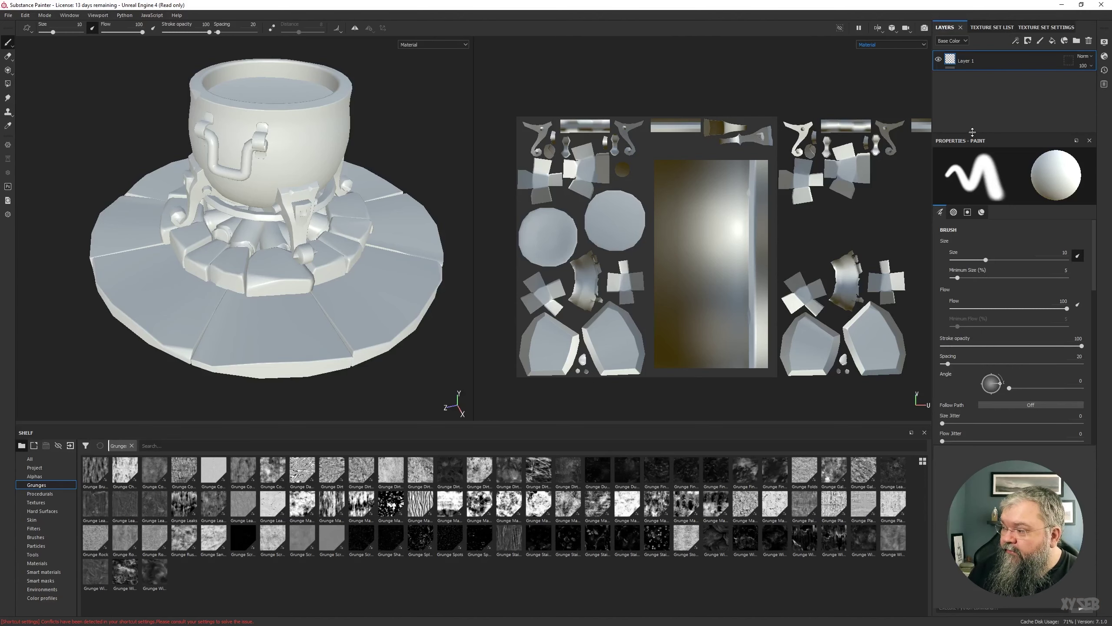
- Make the Layers area taller, then undock the Layers window and dock it back in its original place
left_click_drag(976, 136, 977, 182)
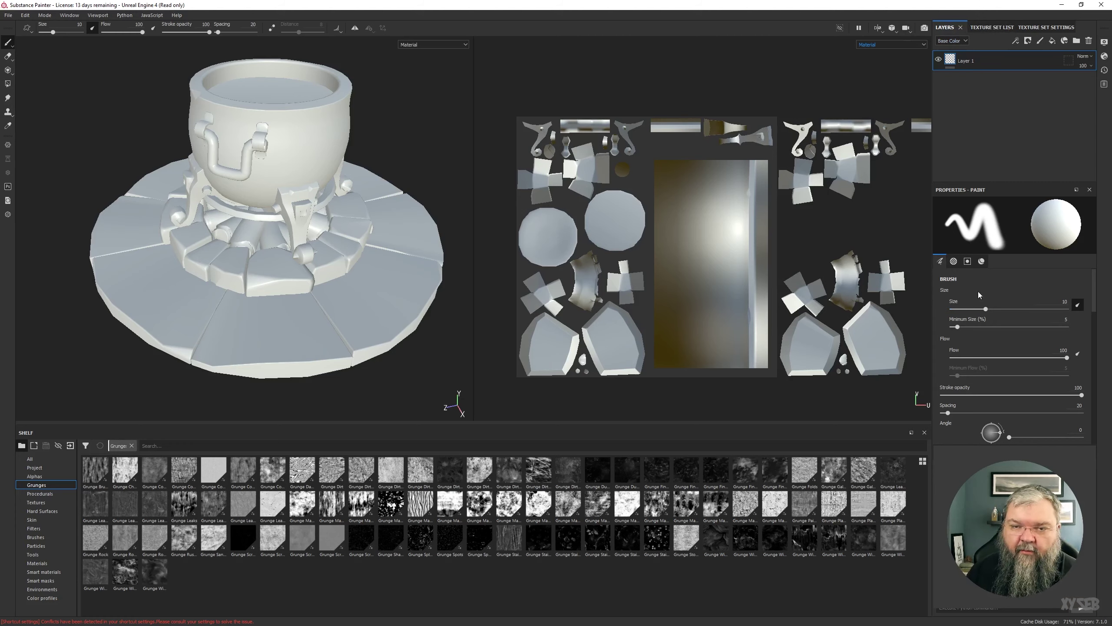
left_click_drag(944, 29, 980, 52)
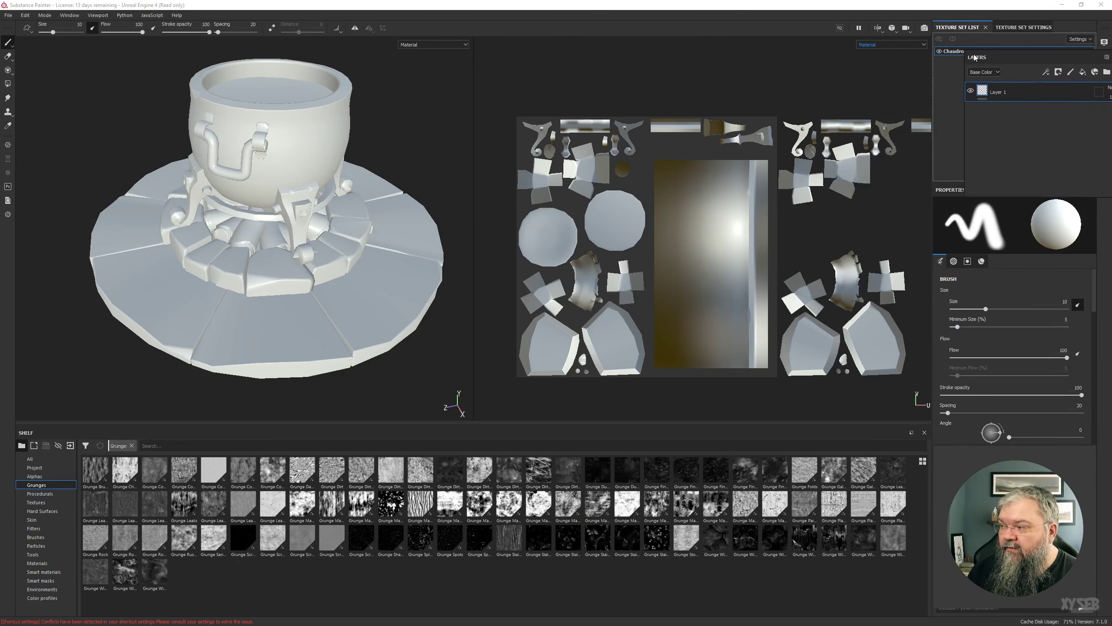
double_click(981, 54)
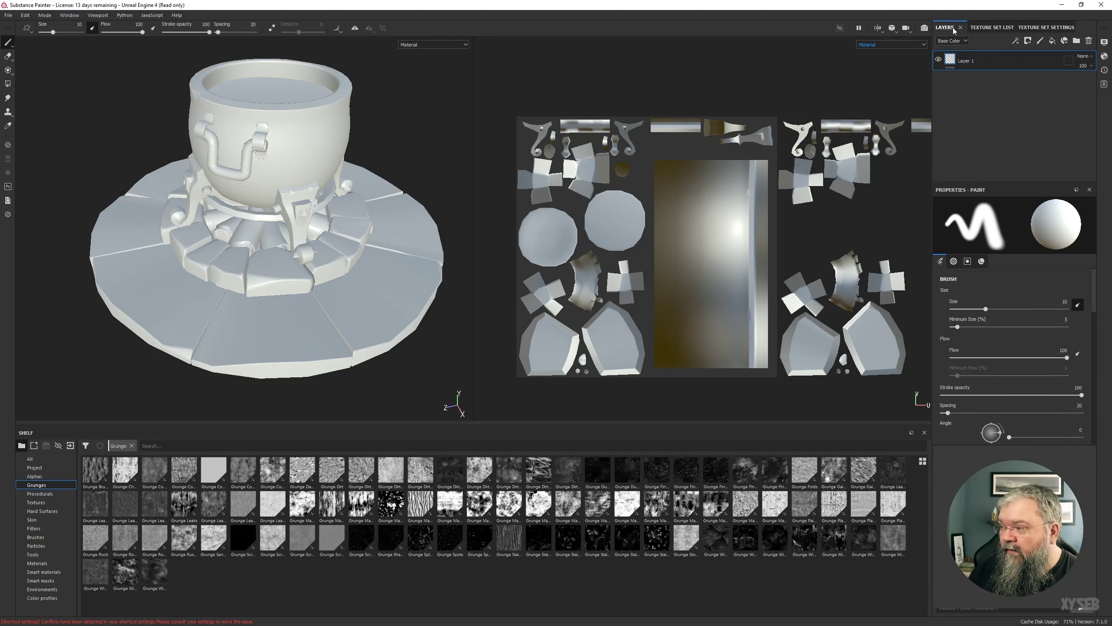
- Display the texture set list of the project
left_click_drag(949, 29, 965, 59)
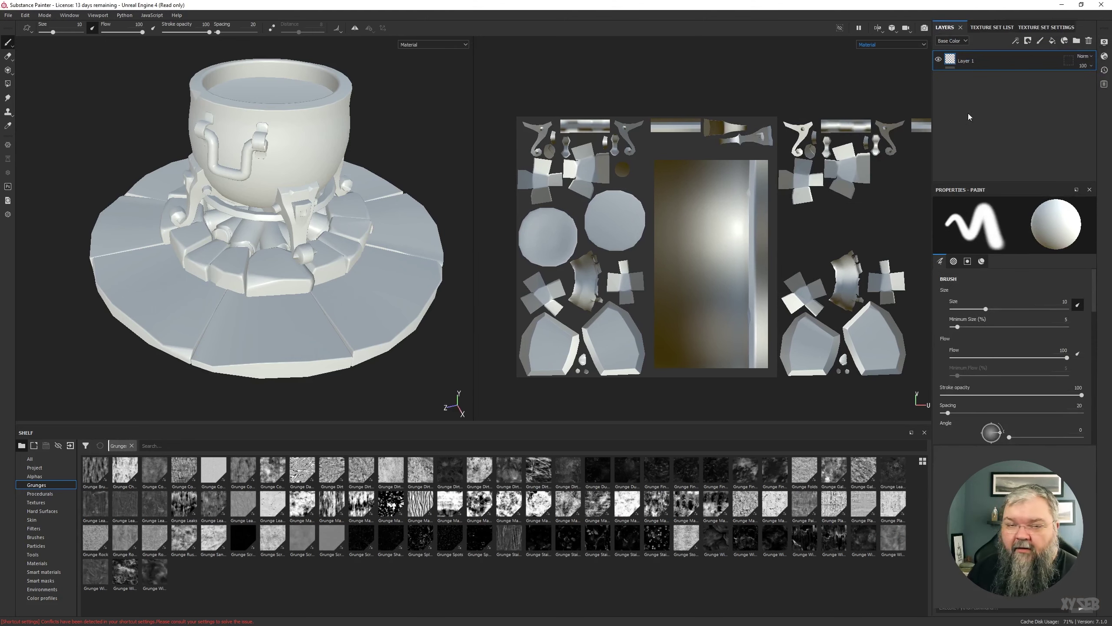
left_click(985, 29)
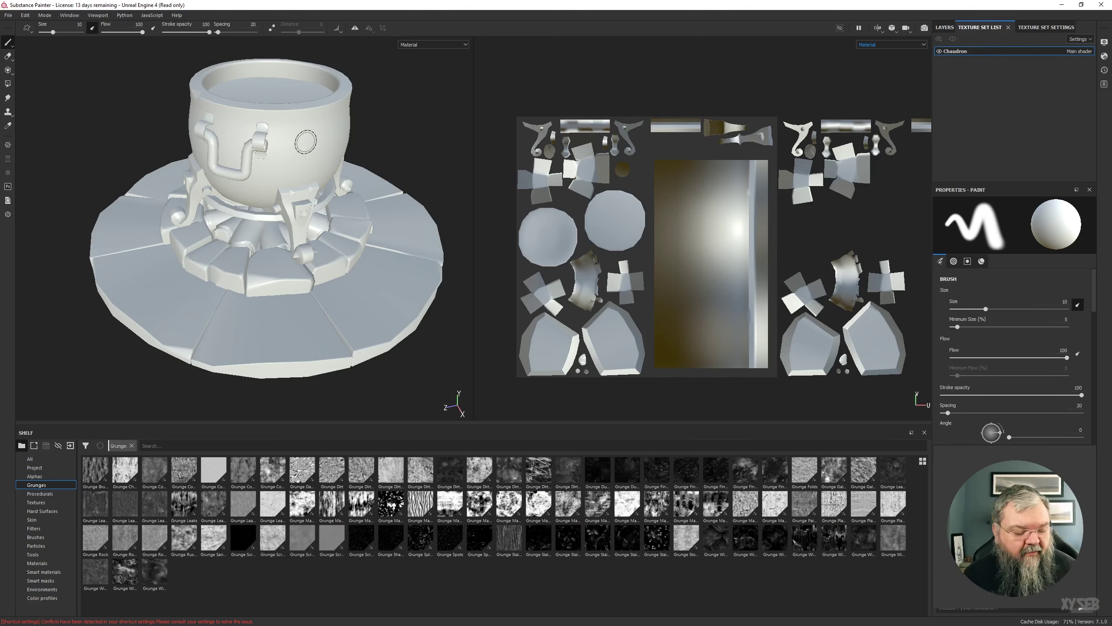
- Switch to Blender, leave Edit Mode and check the material assigned to the pot, the logs and the stone rings
key("alt+Tab")
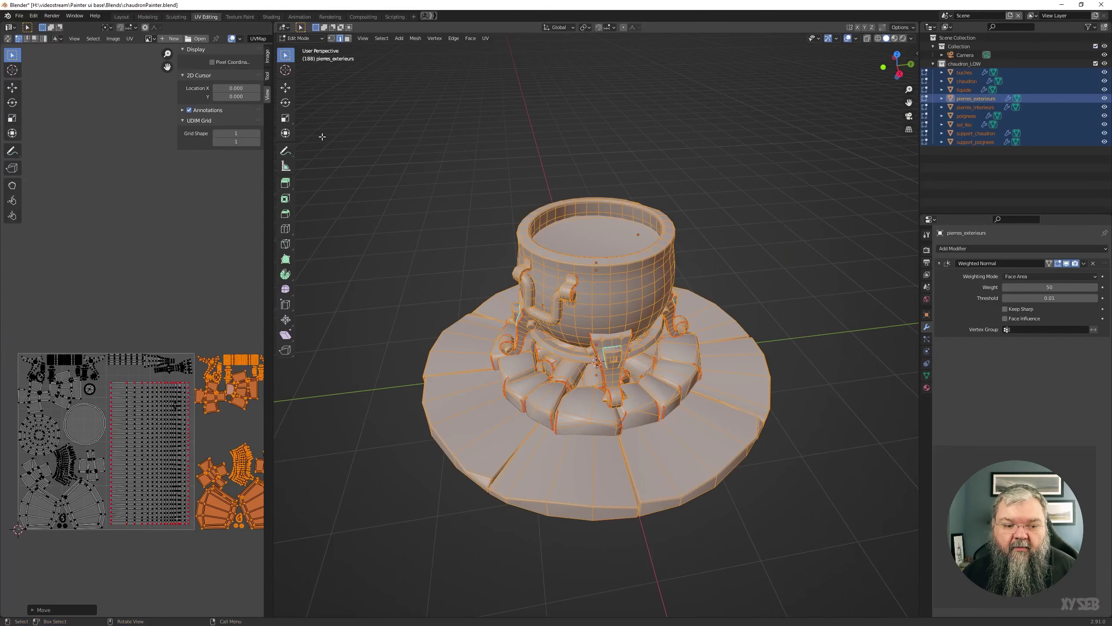
left_click(927, 387)
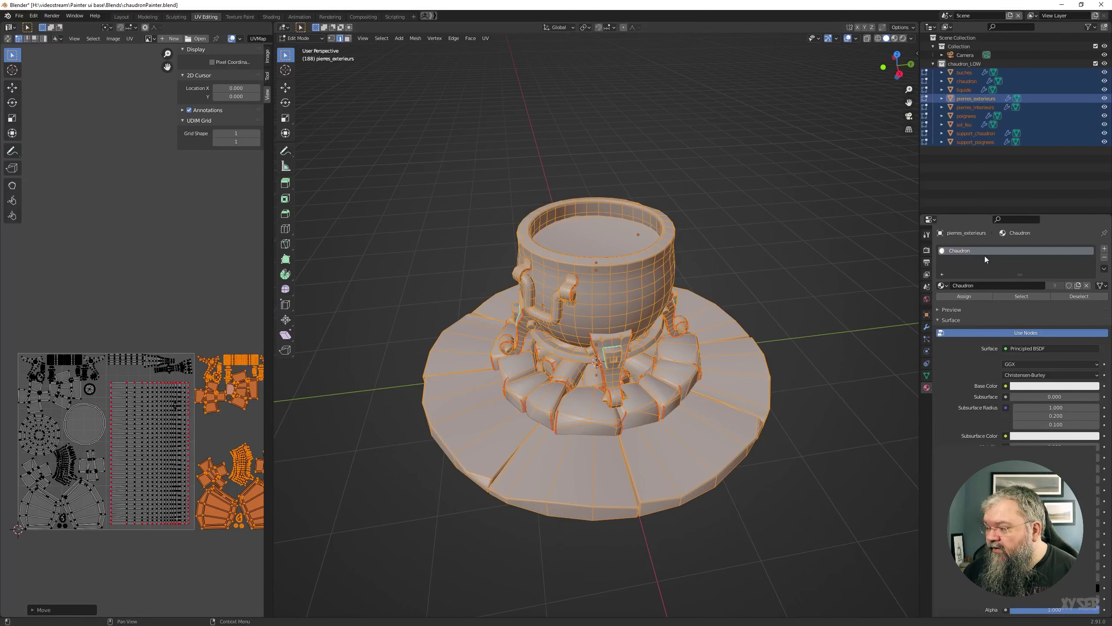
key("Tab")
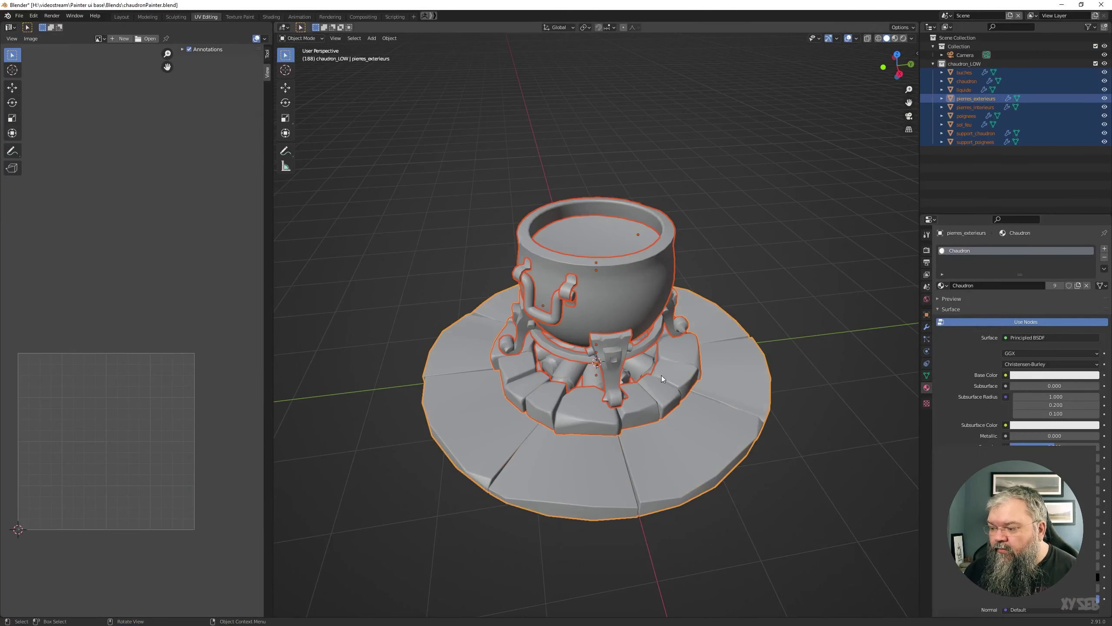
left_click(723, 397)
left_click(637, 355)
left_click(631, 303)
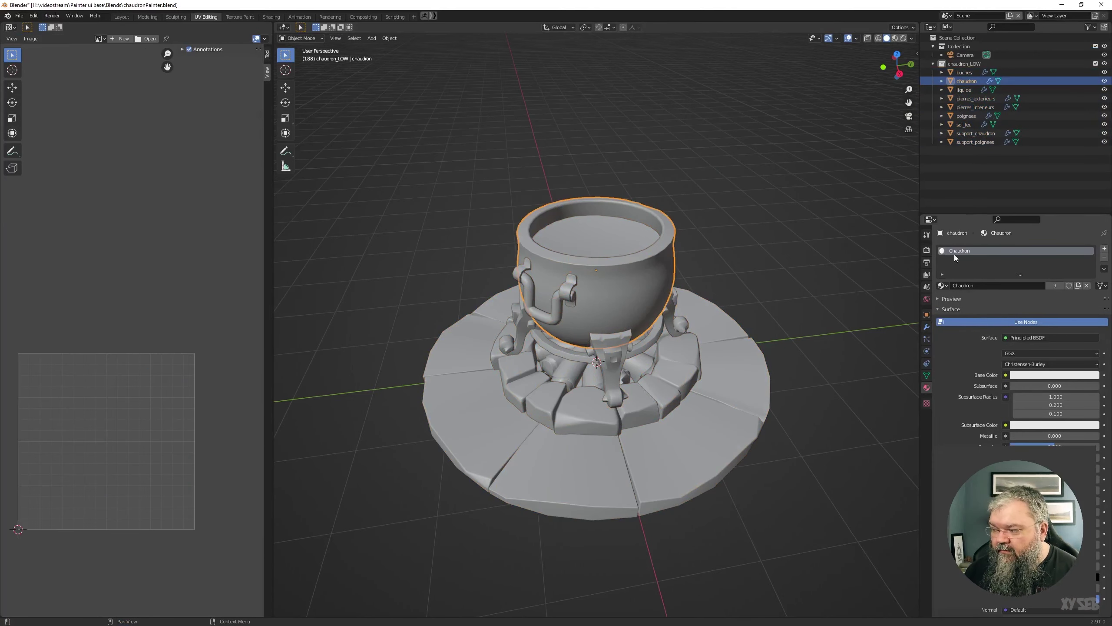
left_click(684, 375)
left_click(665, 373)
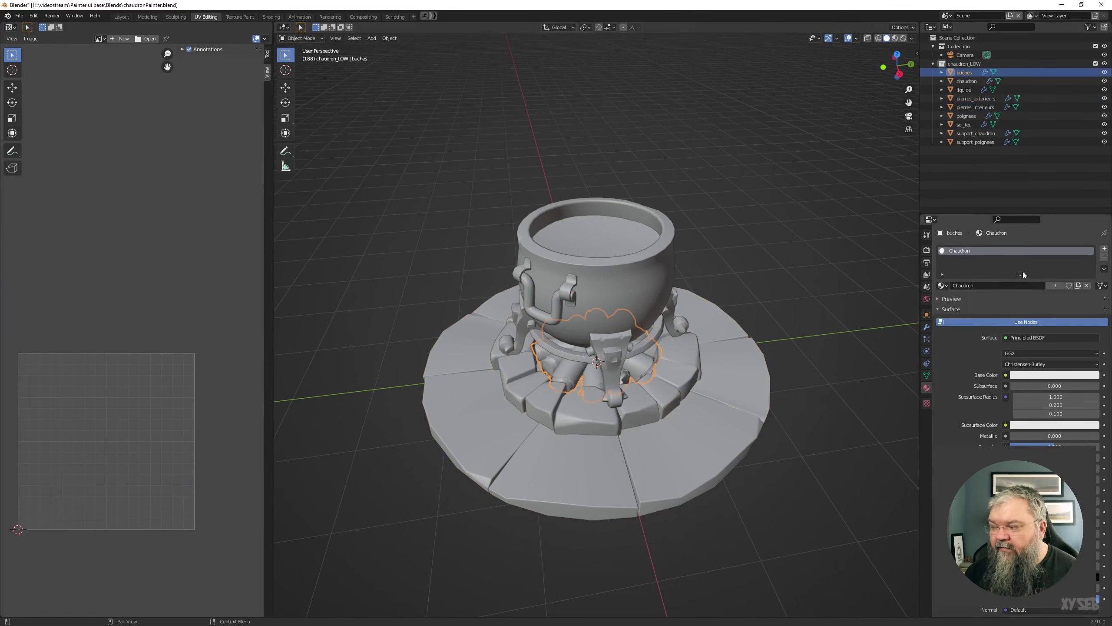
left_click(663, 391, "shift")
left_click(694, 414, "shift")
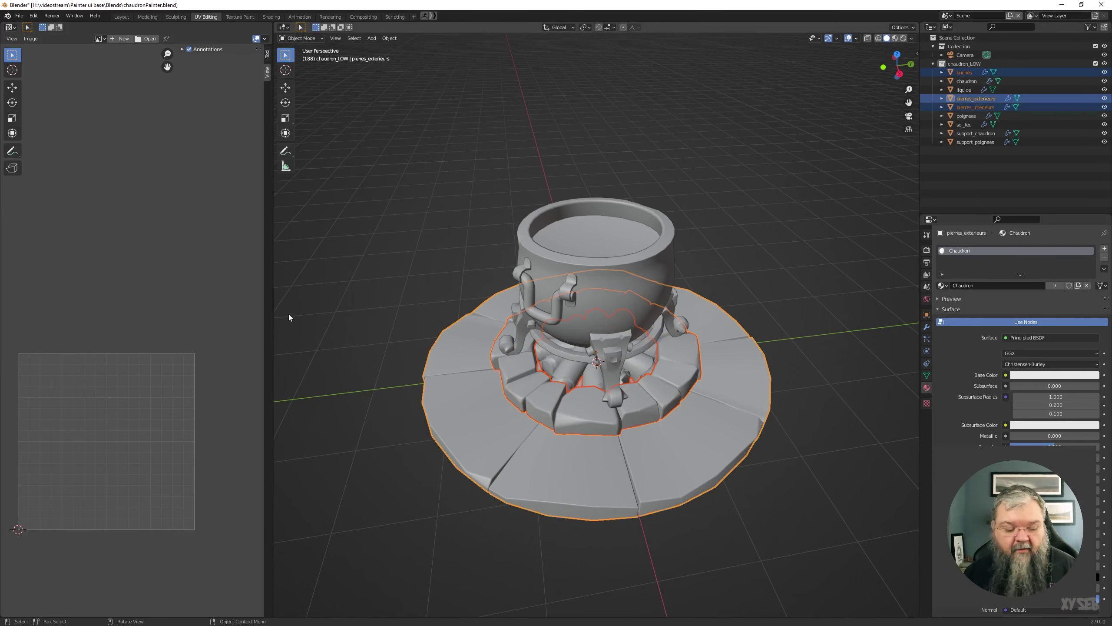
- Switch back to Substance Painter, show the layer stack and look through the list of available interface views
key("alt+Tab")
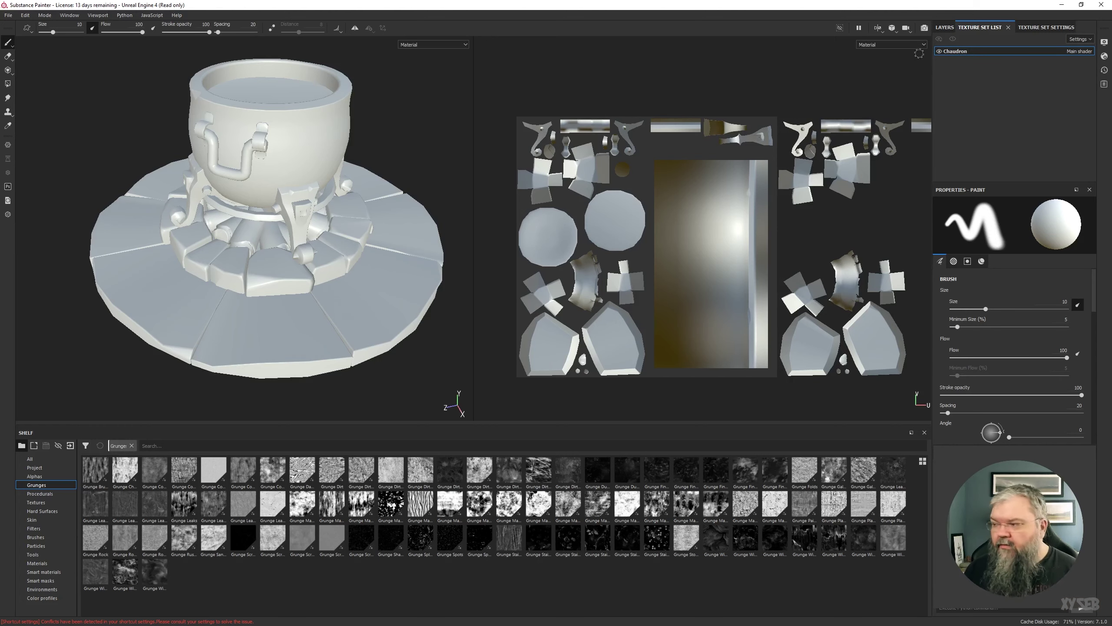
key("ctrl+Tab")
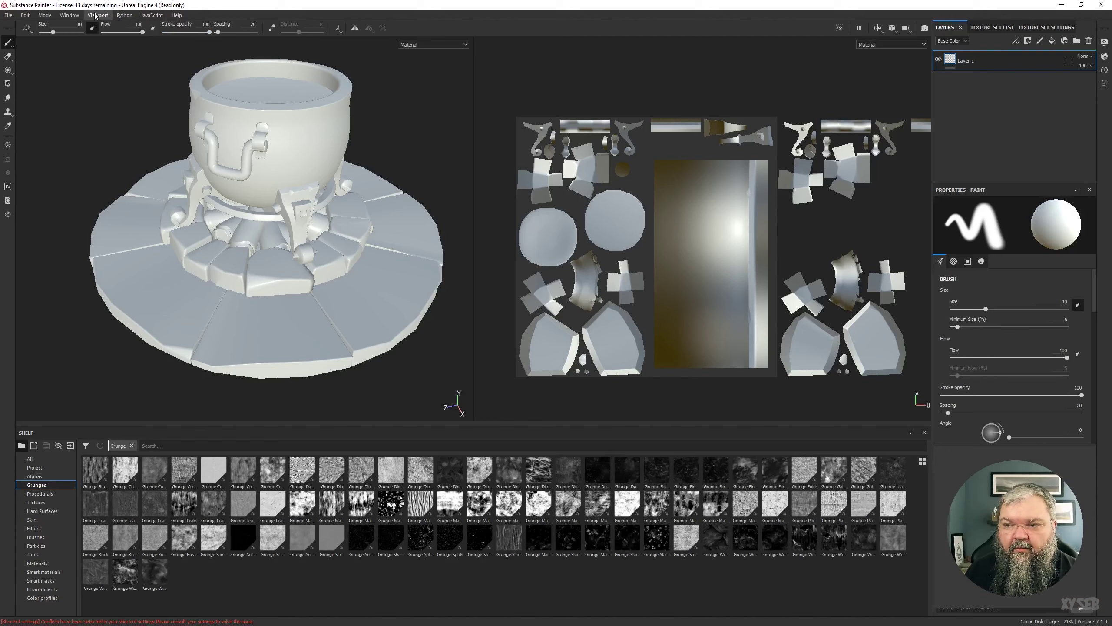
left_click(70, 15)
mouse_move(72, 26)
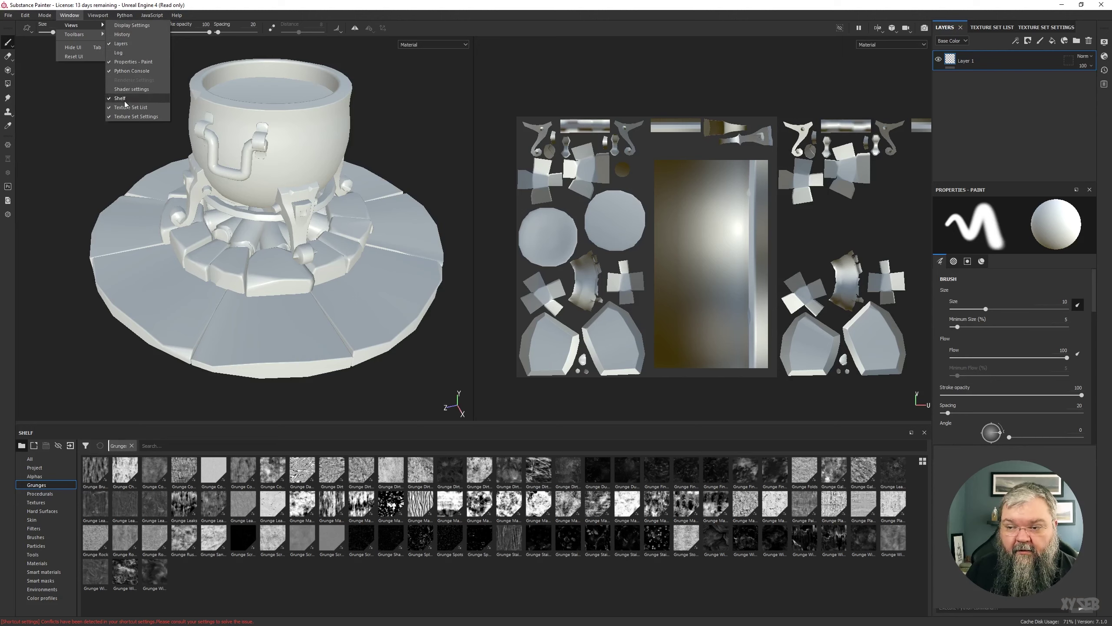
left_click(577, 19)
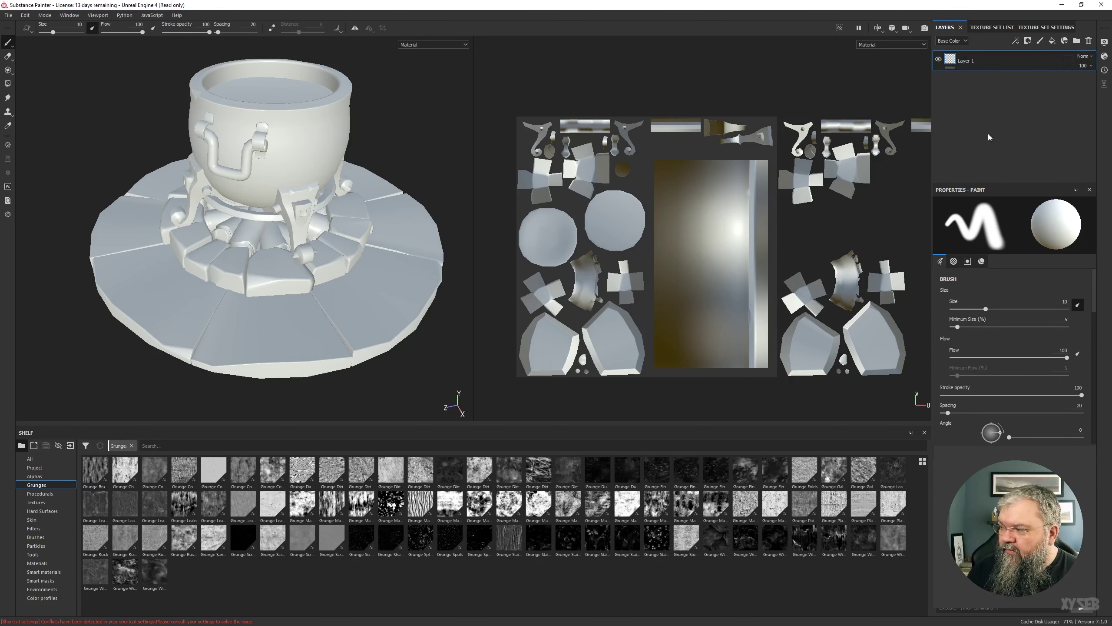
- Undock the Texture Set Settings, enlarge the window to fit its channels and mesh maps, and view the channels that can be added
left_click(1036, 29)
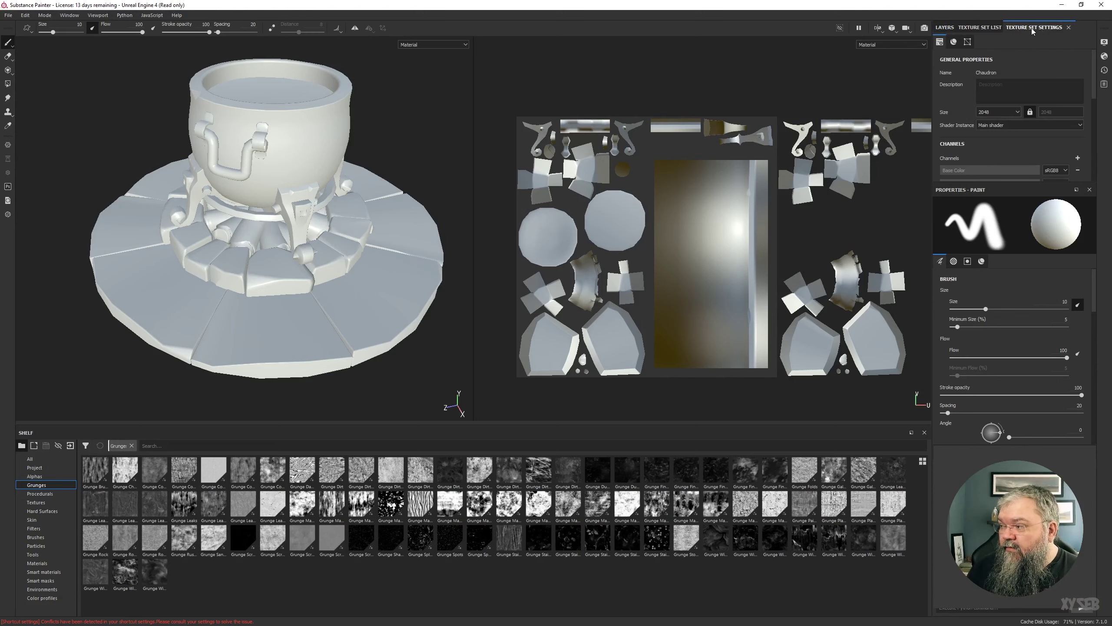
left_click_drag(1032, 28, 663, 64)
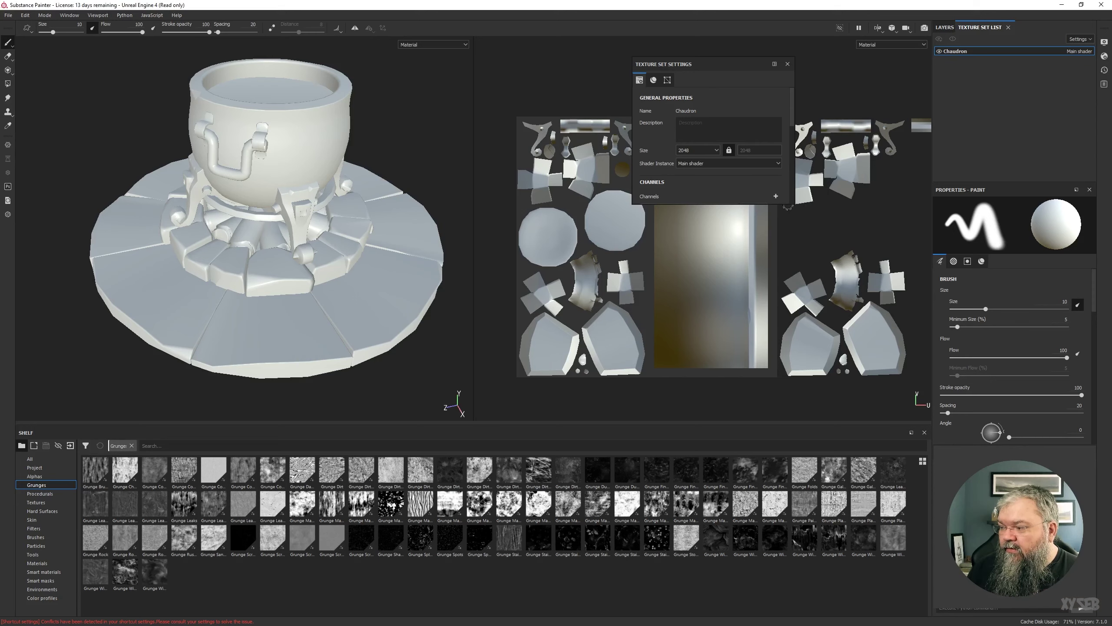
left_click_drag(788, 204, 778, 429)
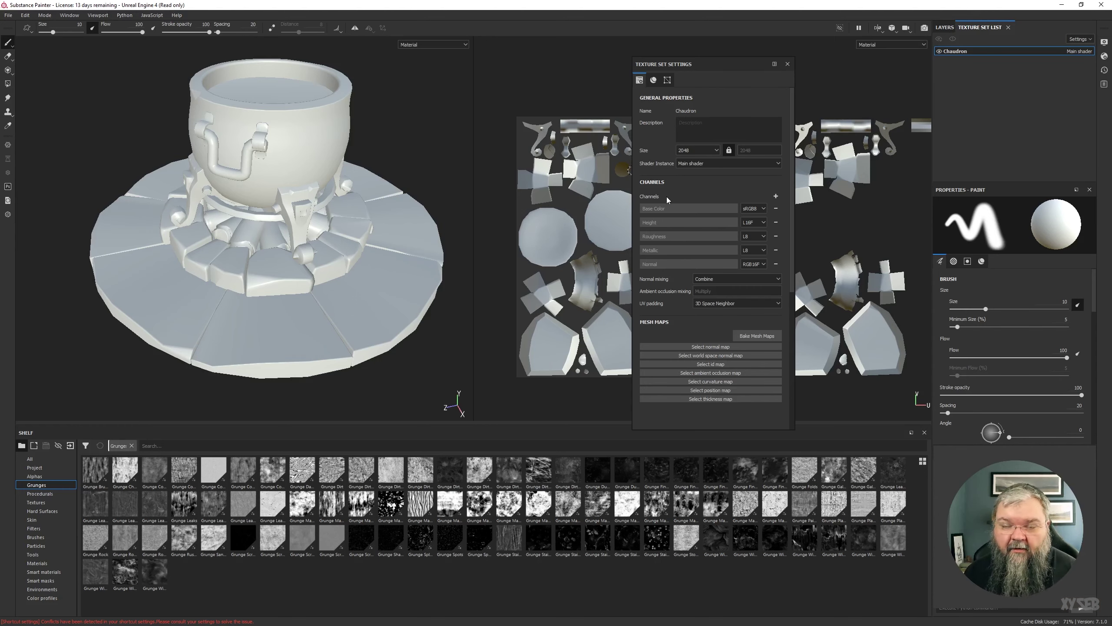
left_click(775, 197)
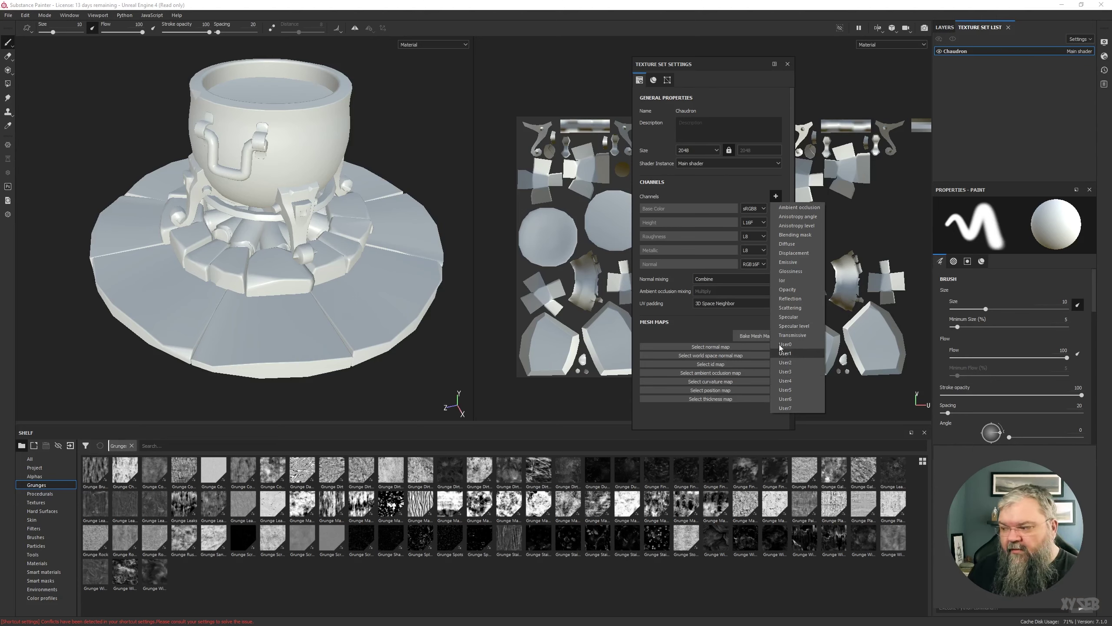
left_click(701, 186)
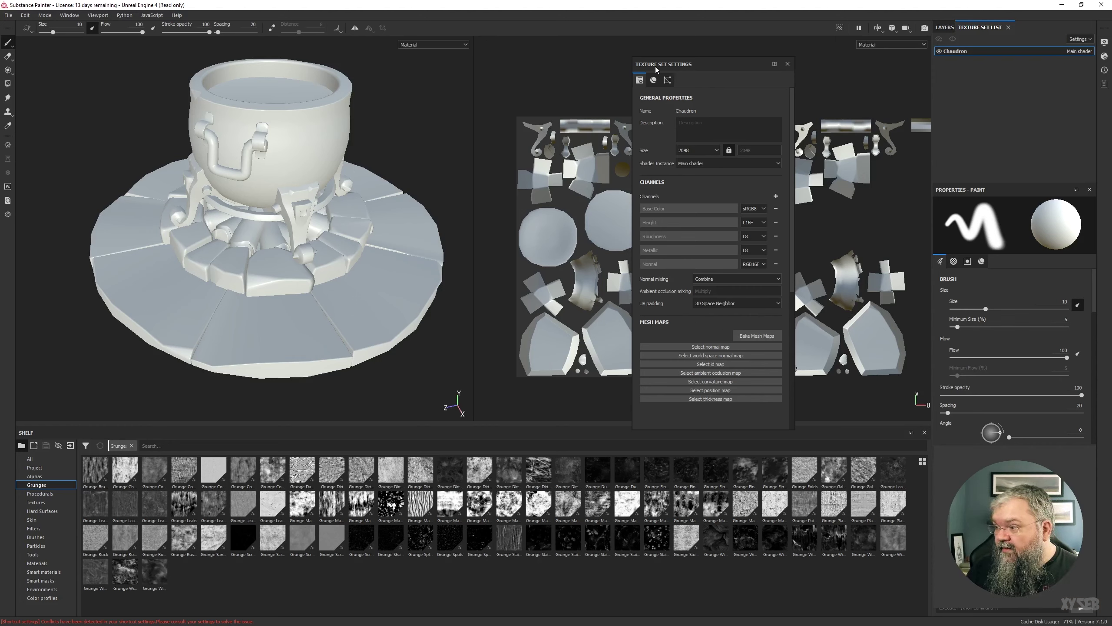
- Look through the General Properties and Mesh Maps sections, and dock the Texture Set Settings window back between Layers and Texture Set List
left_click(663, 81)
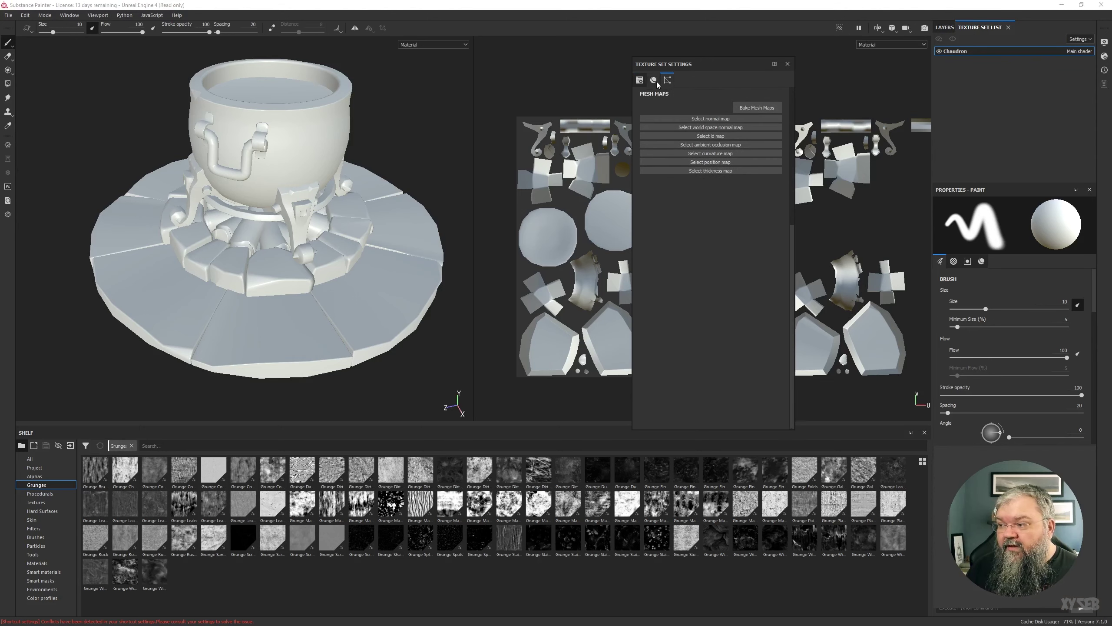
left_click(640, 81)
left_click(667, 81)
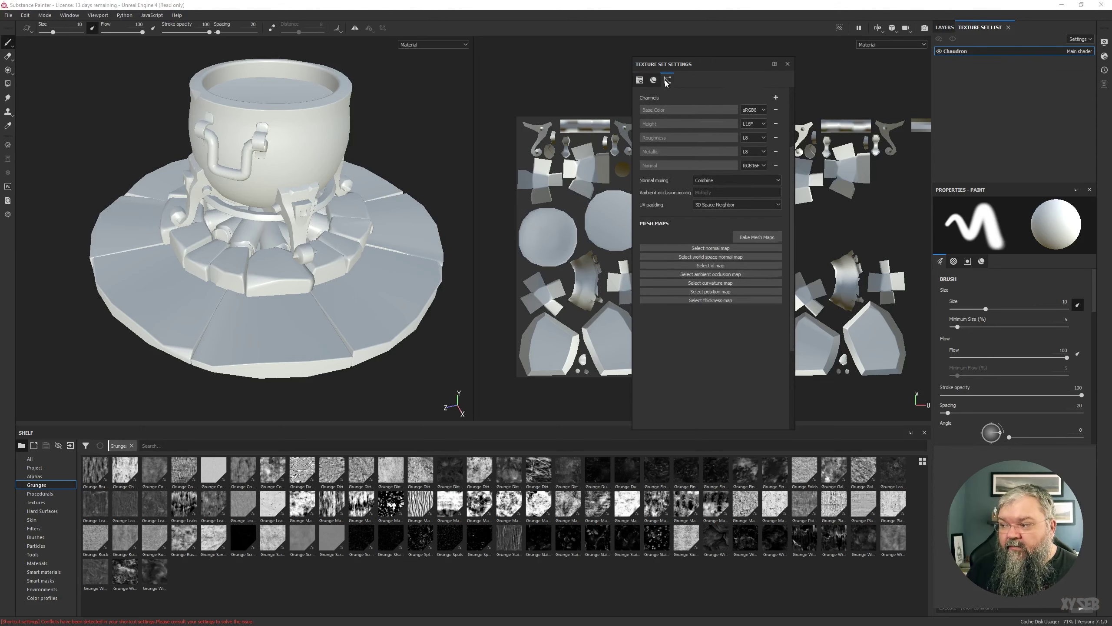
left_click(641, 81)
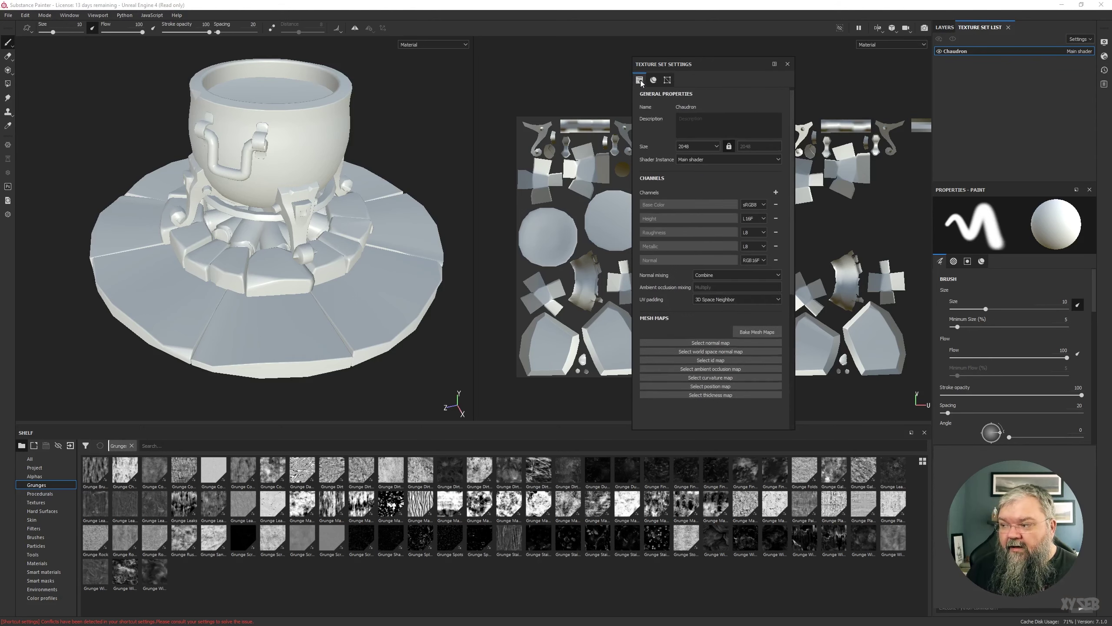
left_click(666, 78)
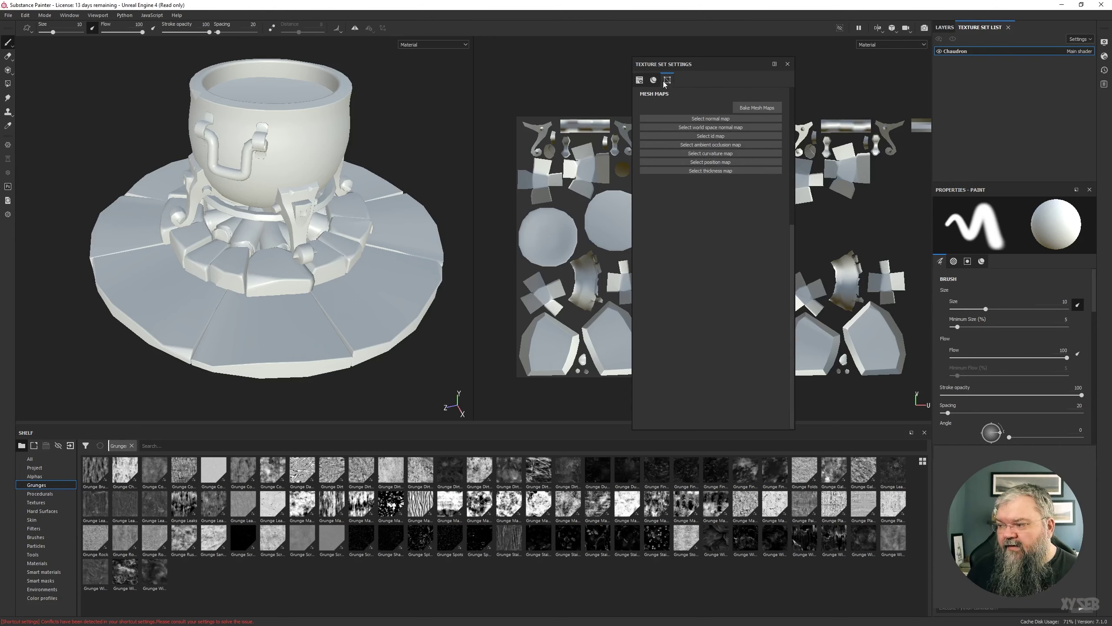
left_click(636, 81)
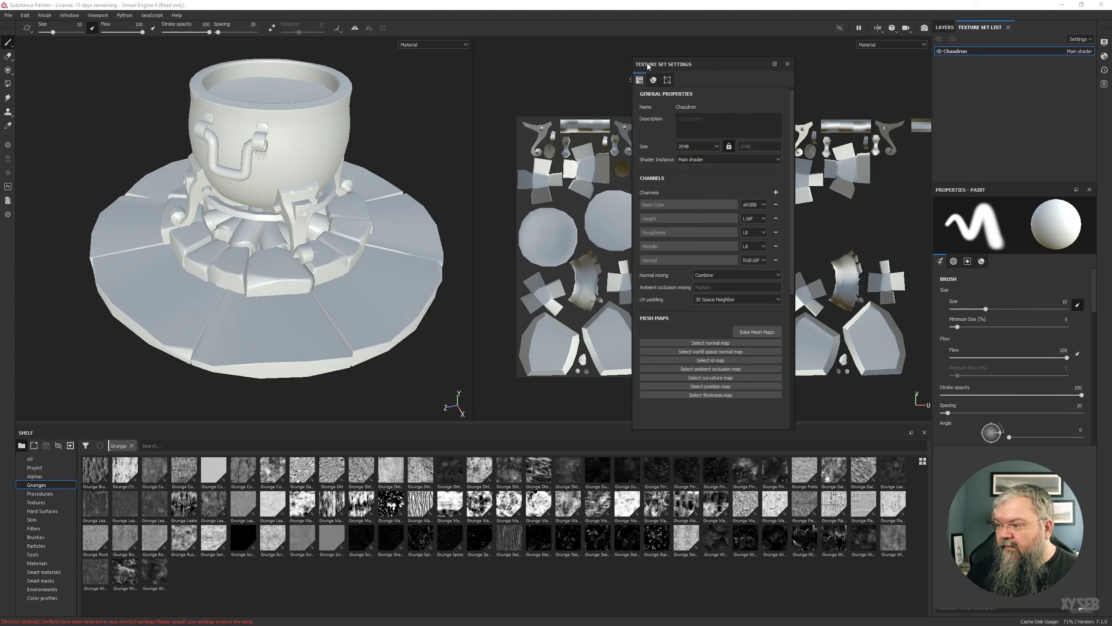
left_click_drag(647, 63, 1012, 202)
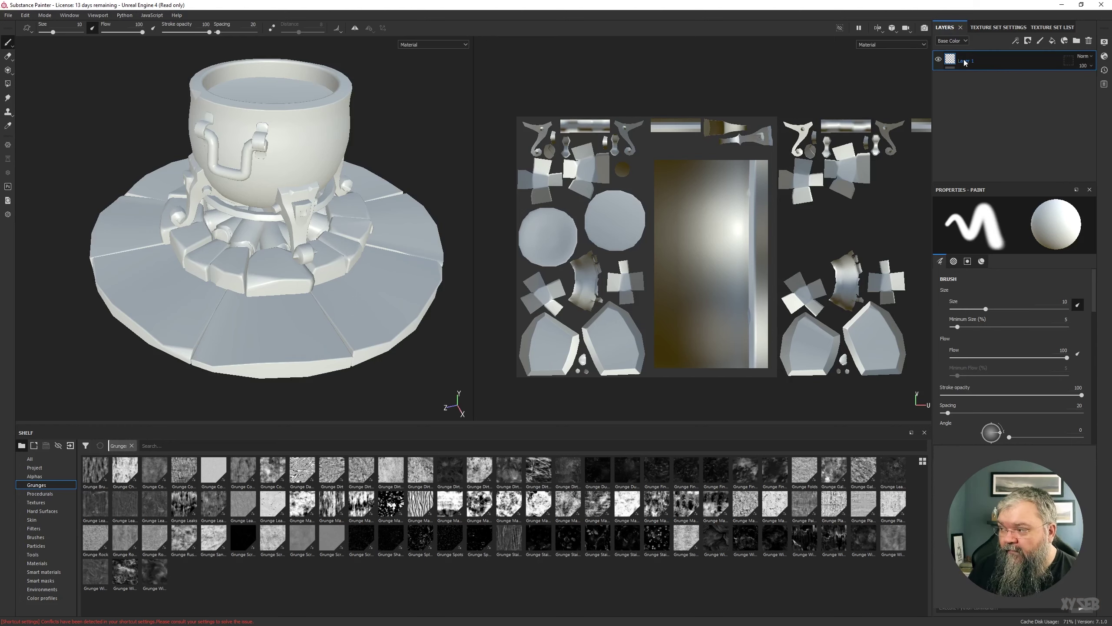
mouse_move(954, 60)
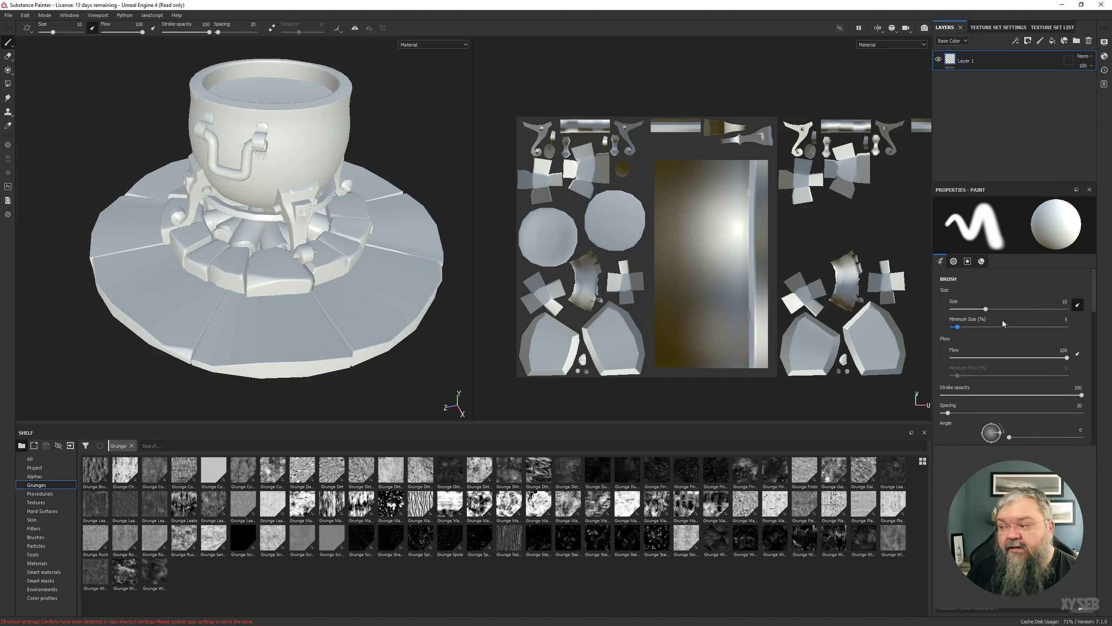
- Set the brush size to 8.8 and enable pen pressure control for the brush flow
scroll(1005, 308, "down", 3)
scroll(975, 328, "up", 3)
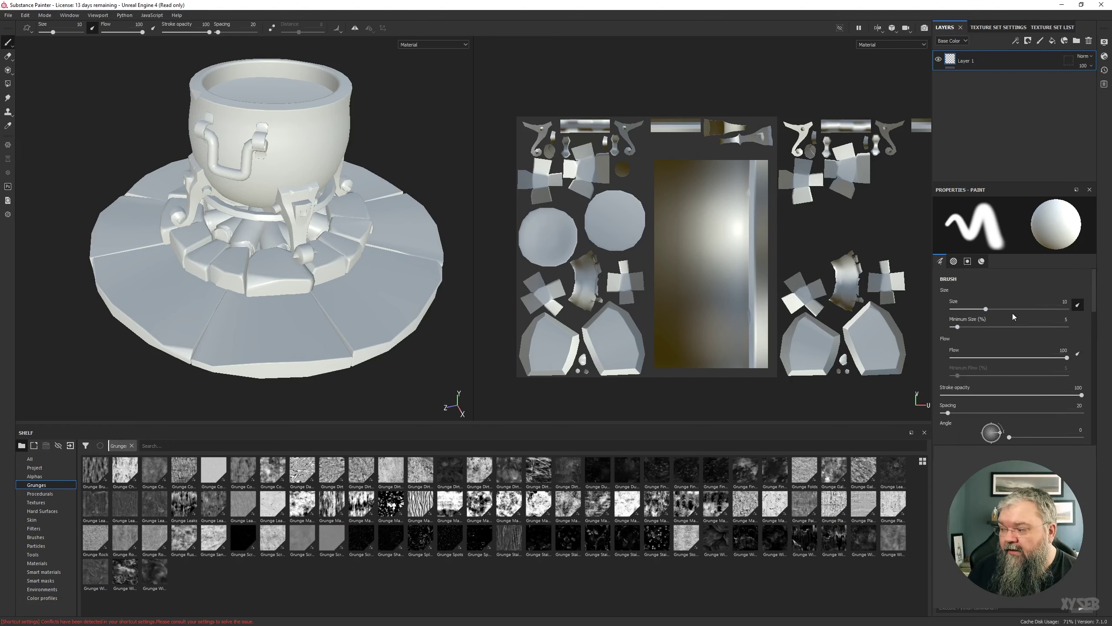
mouse_move(1012, 313)
left_mouse_down()
mouse_move(977, 334)
mouse_move(1080, 334)
left_mouse_up()
scroll(972, 347, "down", 1)
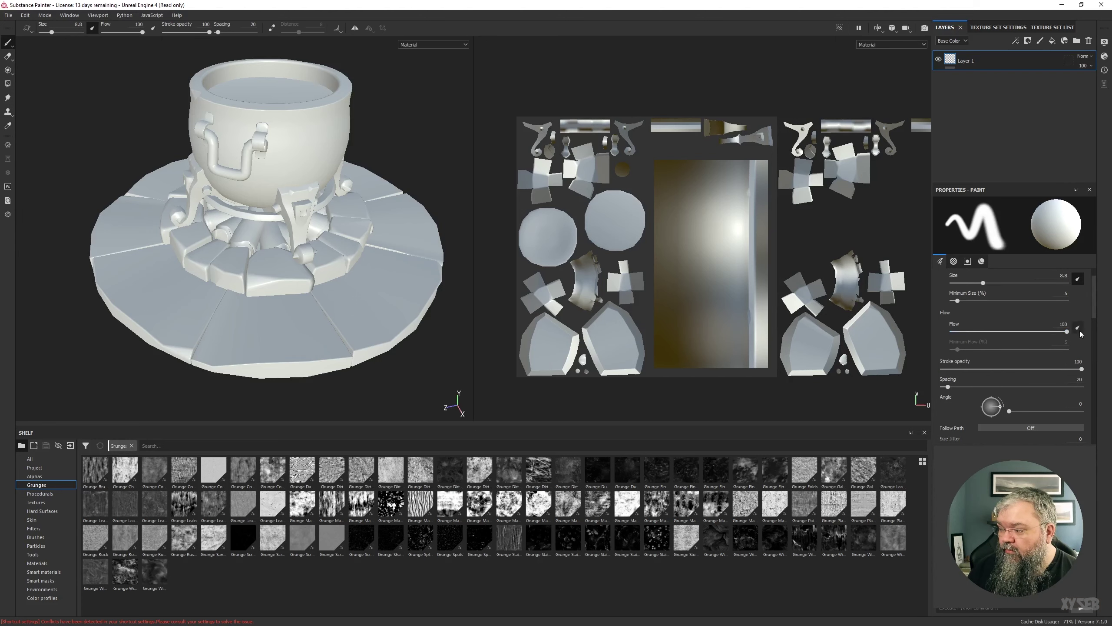
scroll(964, 355, "down", 1)
left_click(1078, 301)
scroll(1080, 306, "up", 1)
scroll(1081, 305, "up", 1)
left_click(1078, 353)
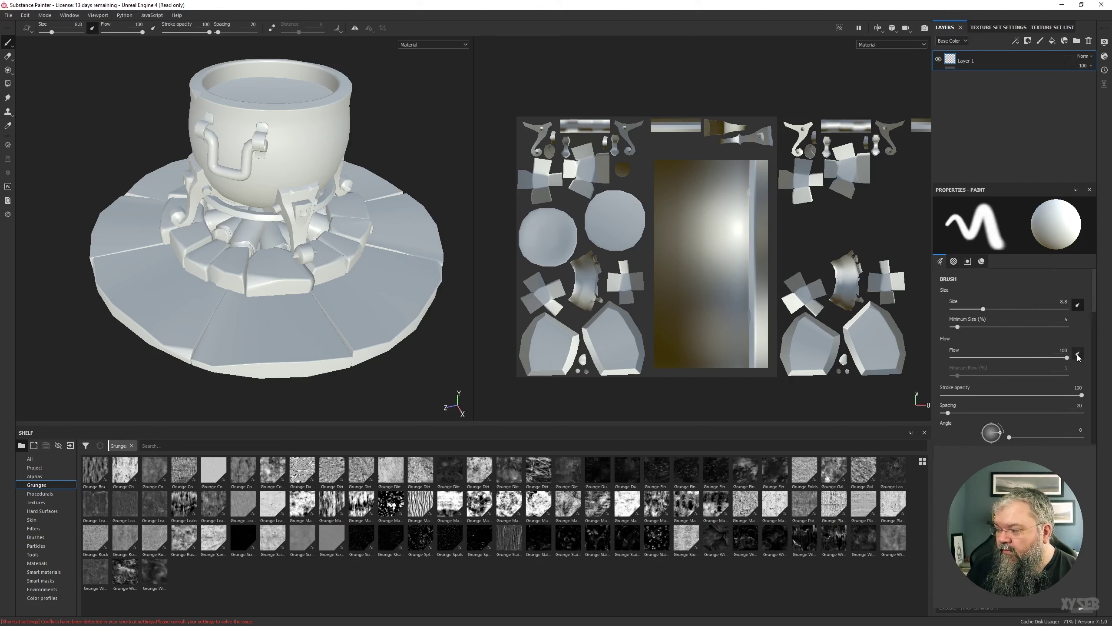
left_click(1078, 354)
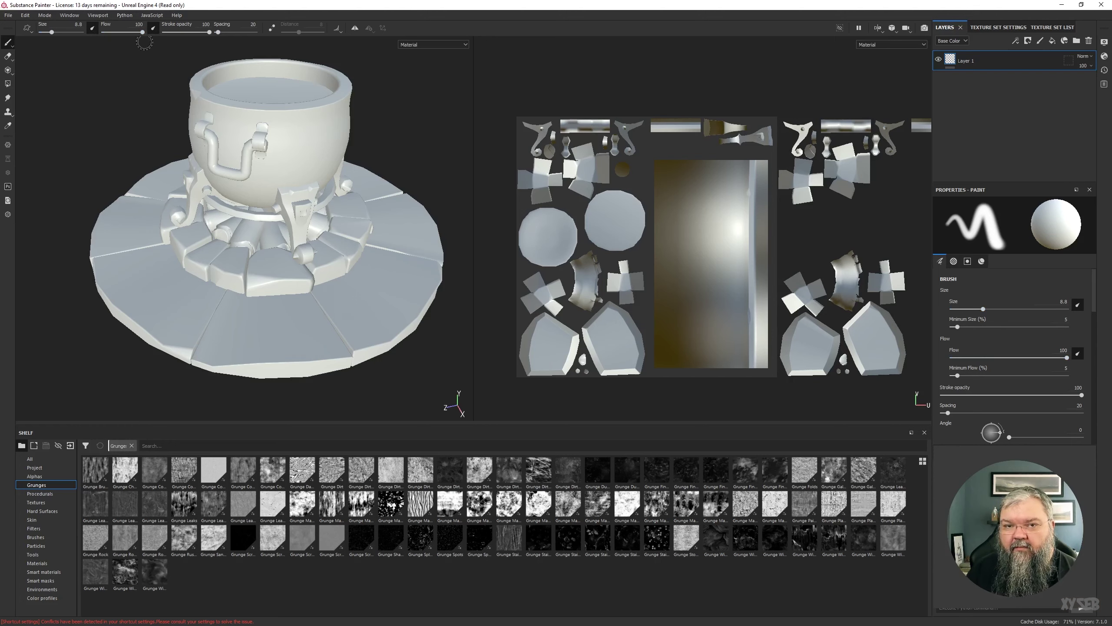
- Examine the brush's jitter and alpha settings, and browse the Brushes category of the shelf
scroll(1019, 368, "down", 3)
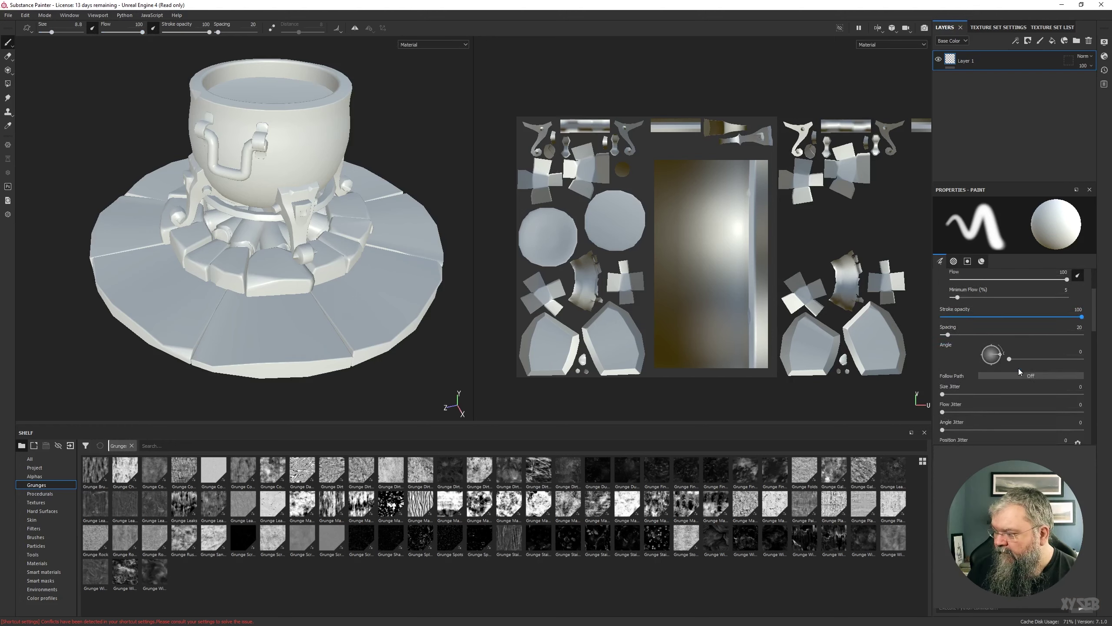
scroll(1019, 369, "down", 5)
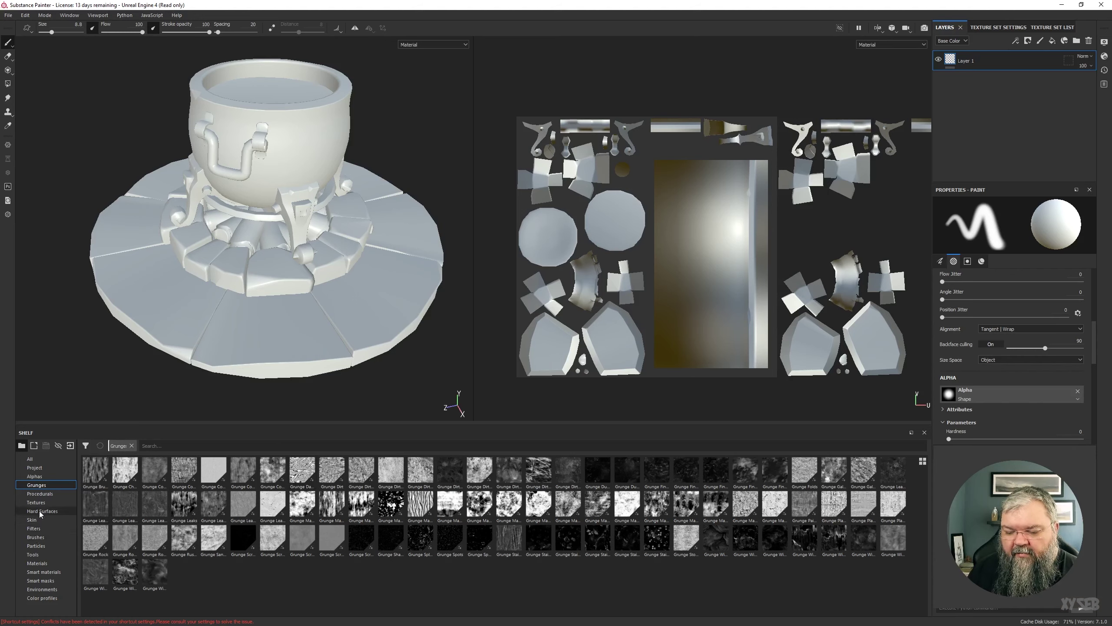
left_click(39, 537)
scroll(364, 480, "down", 3)
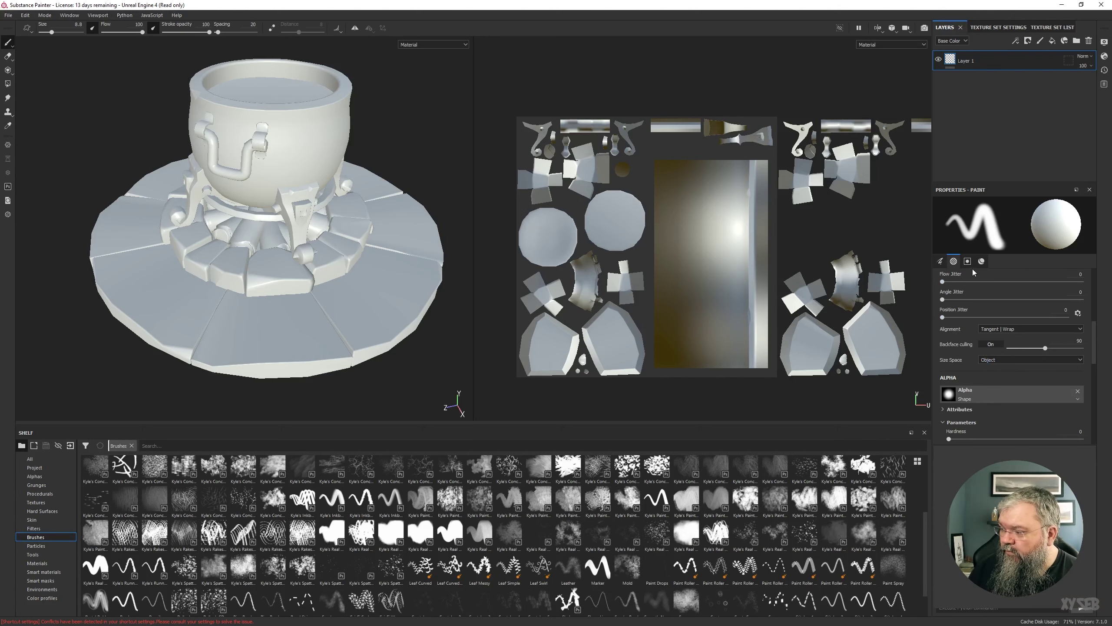
- Examine the paint brush's stencil and material settings, including Base Color, Height and Roughness
scroll(998, 345, "down", 2)
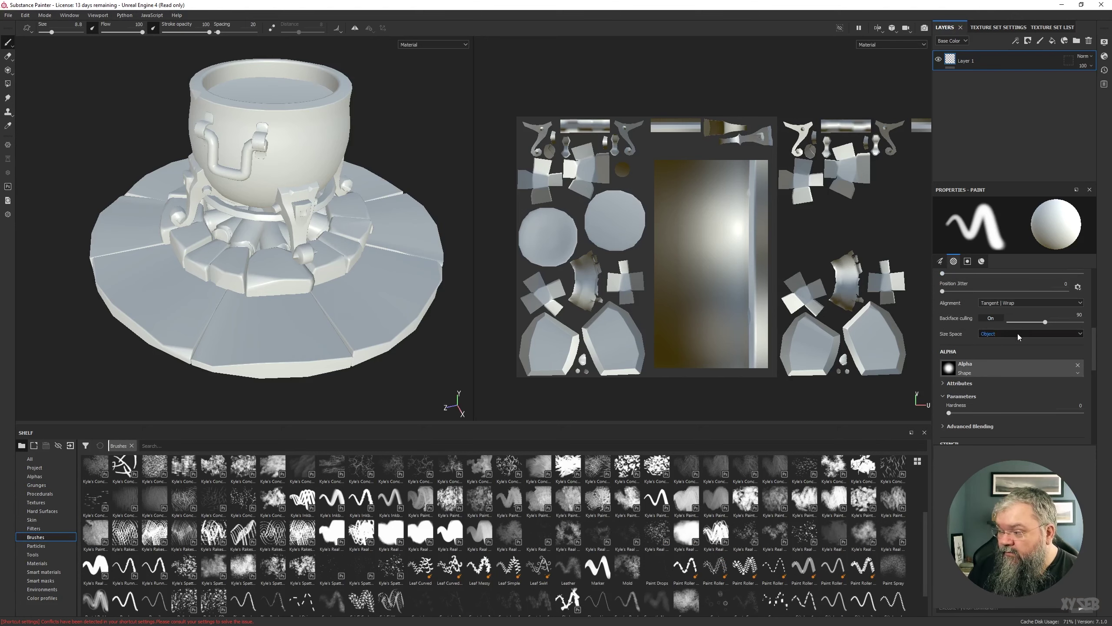
scroll(1018, 334, "down", 3)
scroll(997, 314, "down", 3)
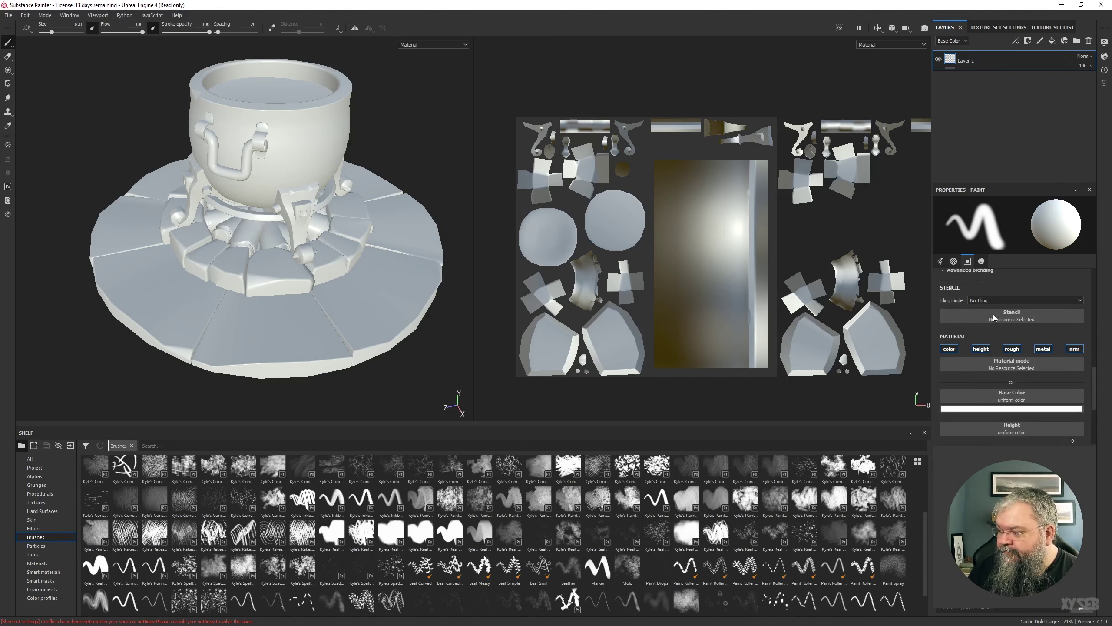
scroll(994, 313, "down", 2)
scroll(963, 289, "down", 1)
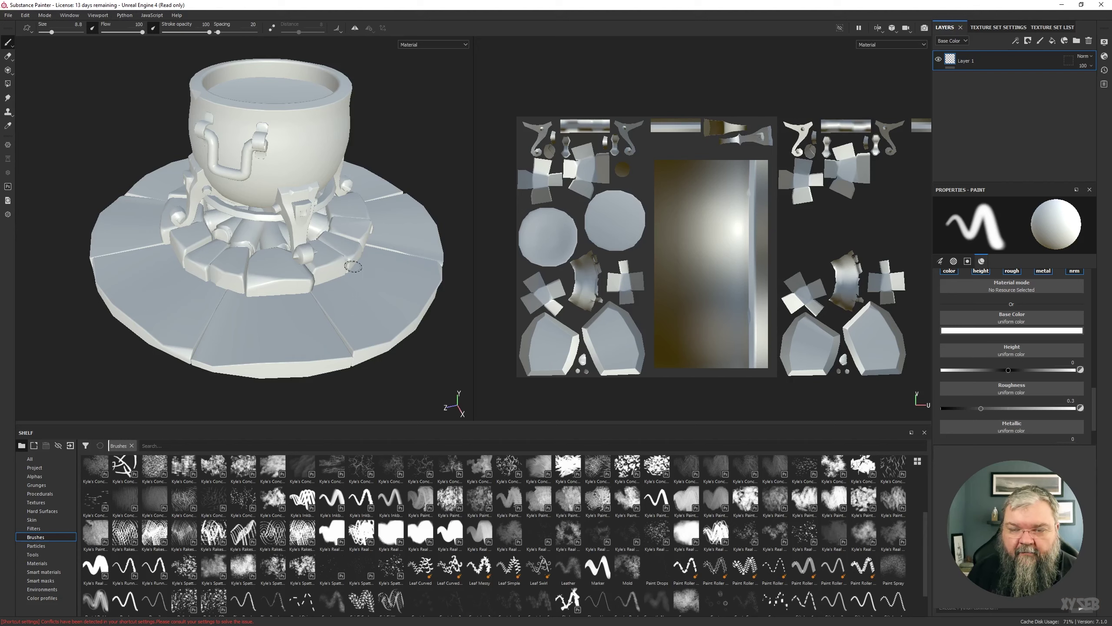
scroll(954, 303, "up", 1)
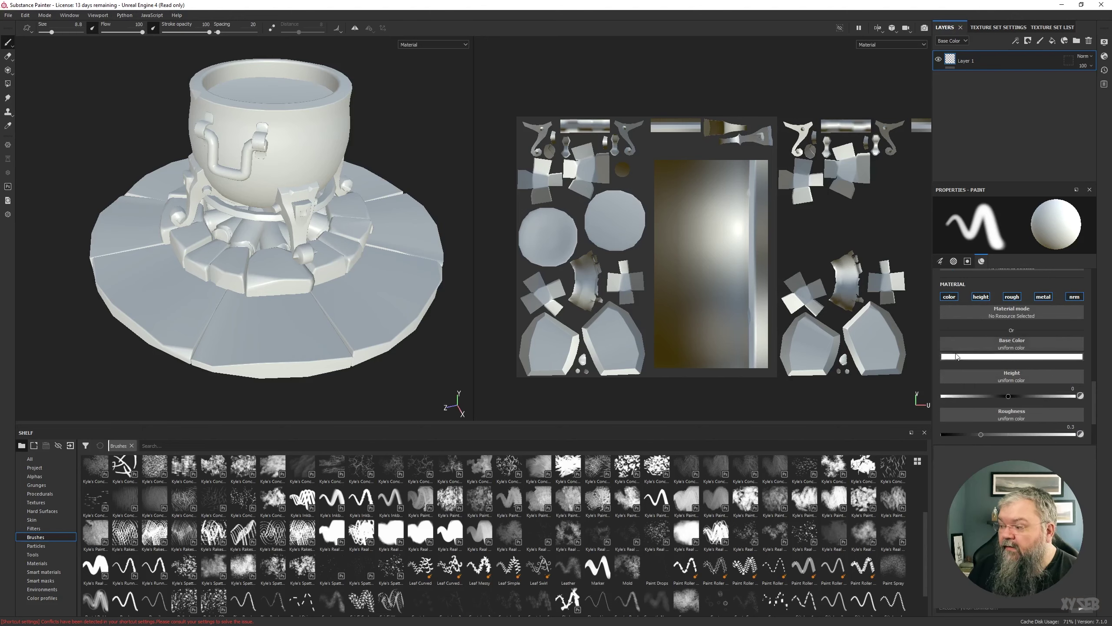
- Turn off the height and normal channels in the paint brush's material settings, leaving color, roughness and metallic active
scroll(995, 308, "down", 2)
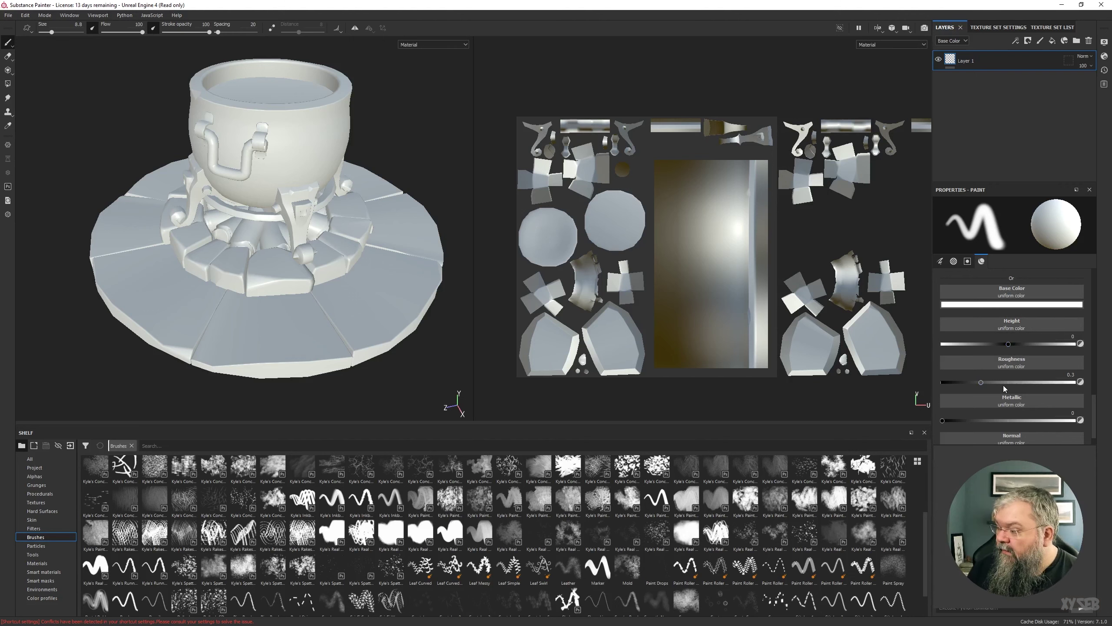
scroll(986, 419, "down", 1)
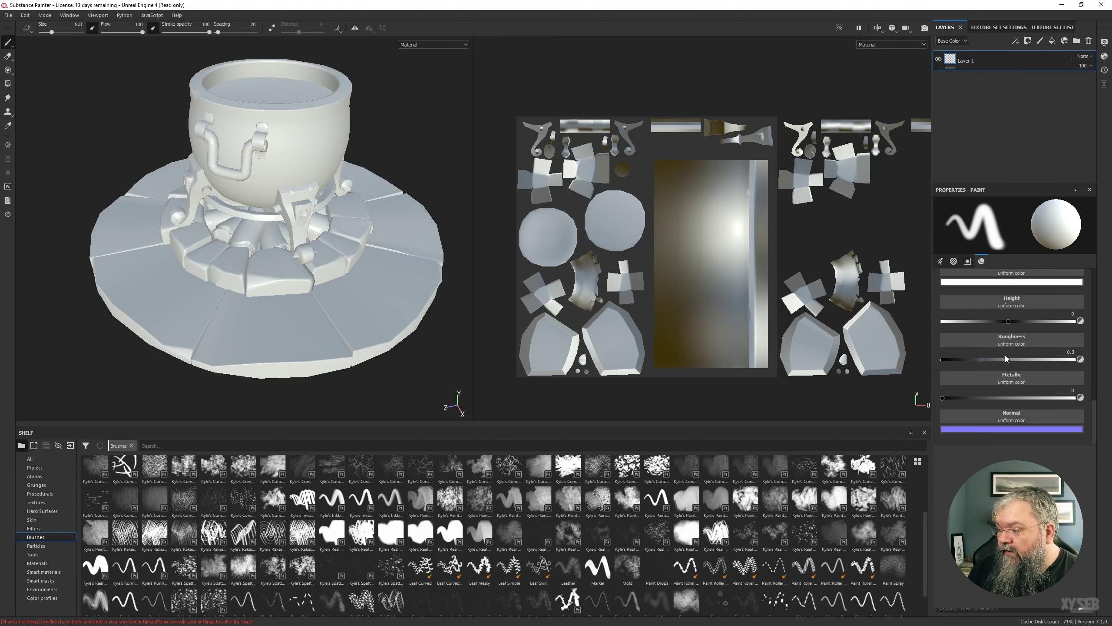
scroll(1003, 363, "up", 6)
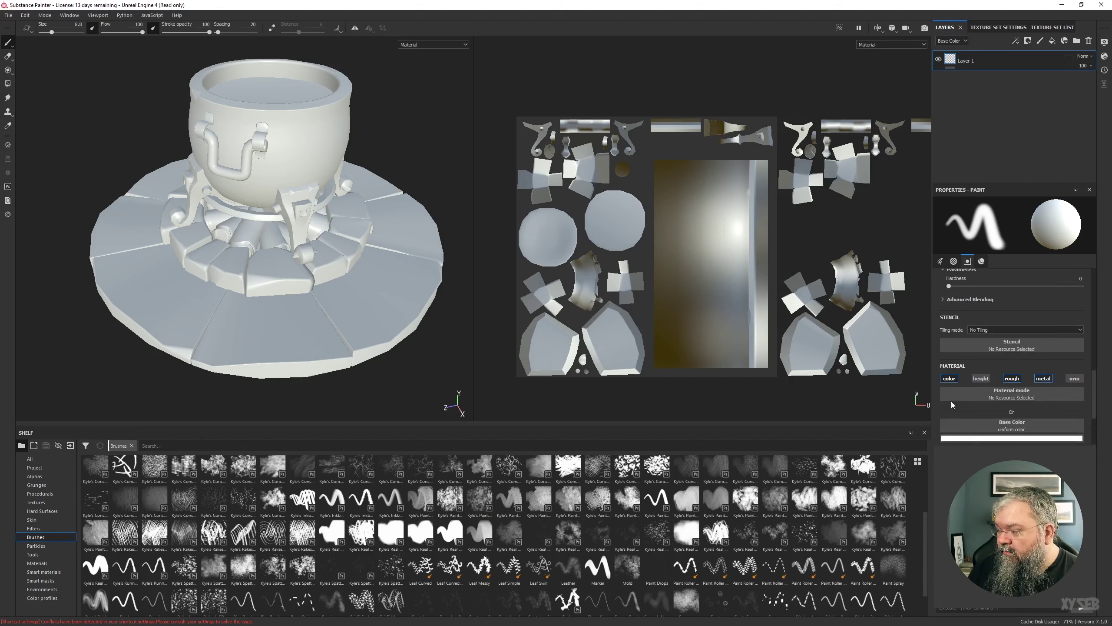
scroll(987, 376, "down", 4)
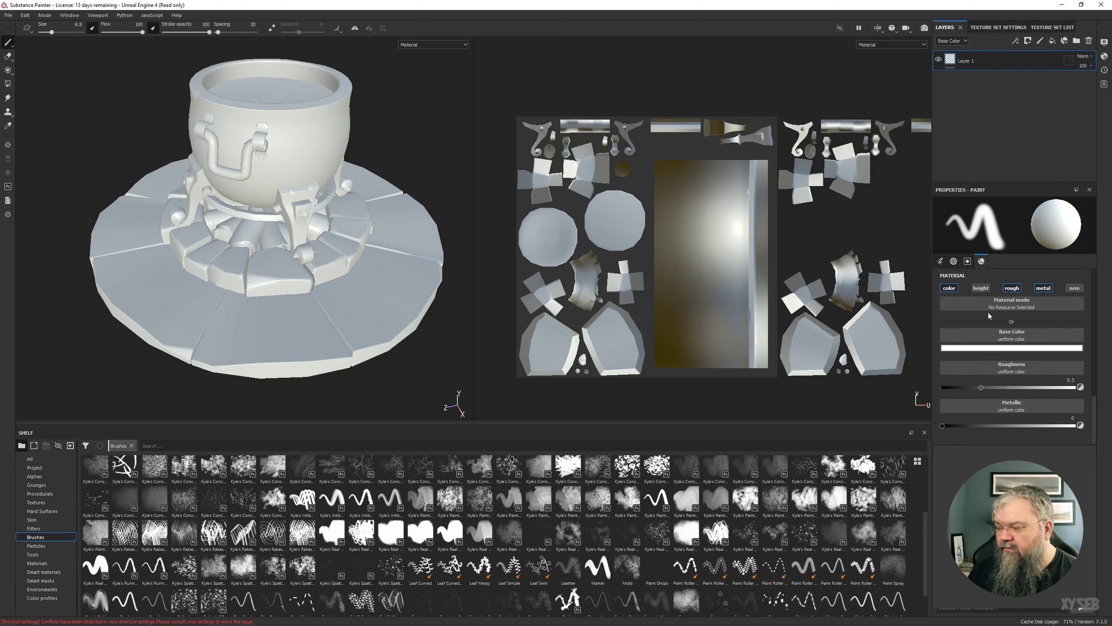
- Add a fill layer above Layer 1 and examine its projection, UV transformation and material channel settings
left_click(1051, 42)
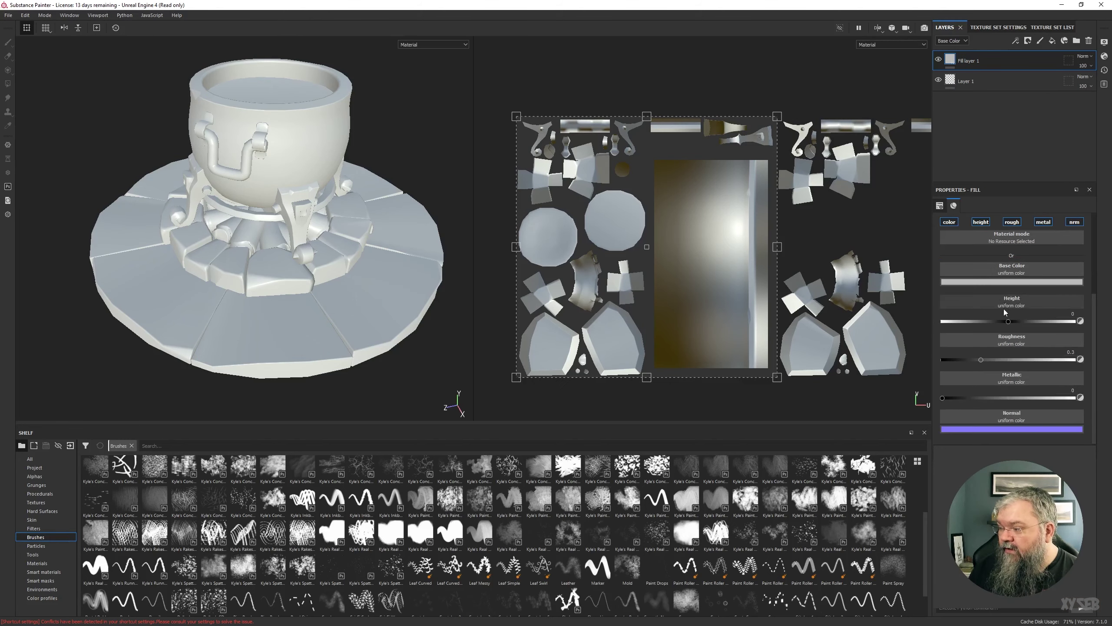
scroll(968, 293, "down", 3)
scroll(995, 322, "up", 3)
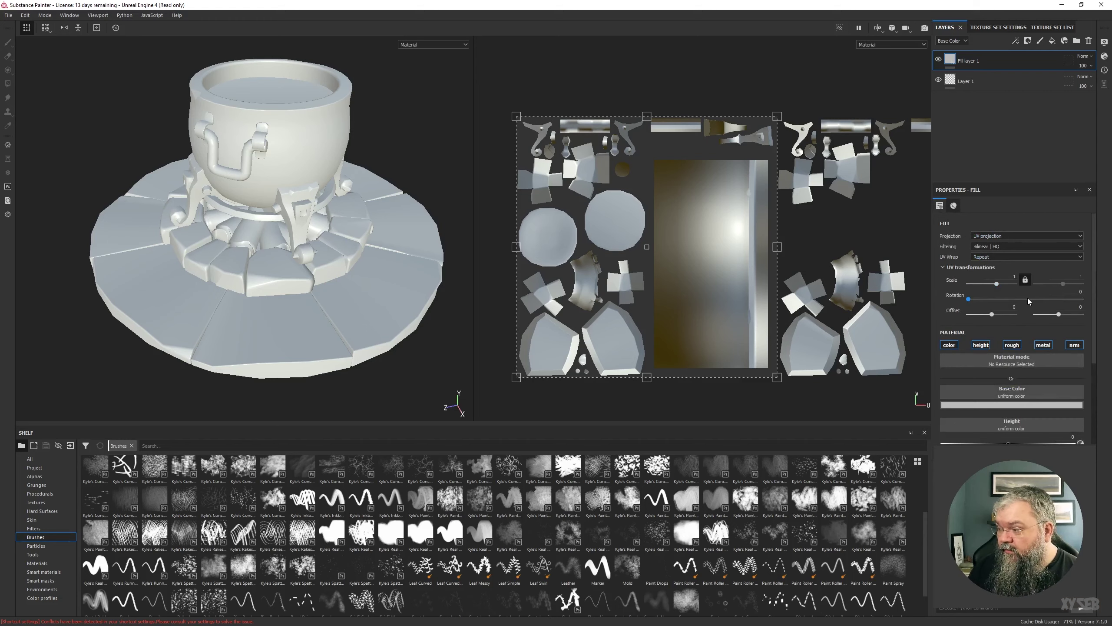
scroll(1027, 298, "down", 3)
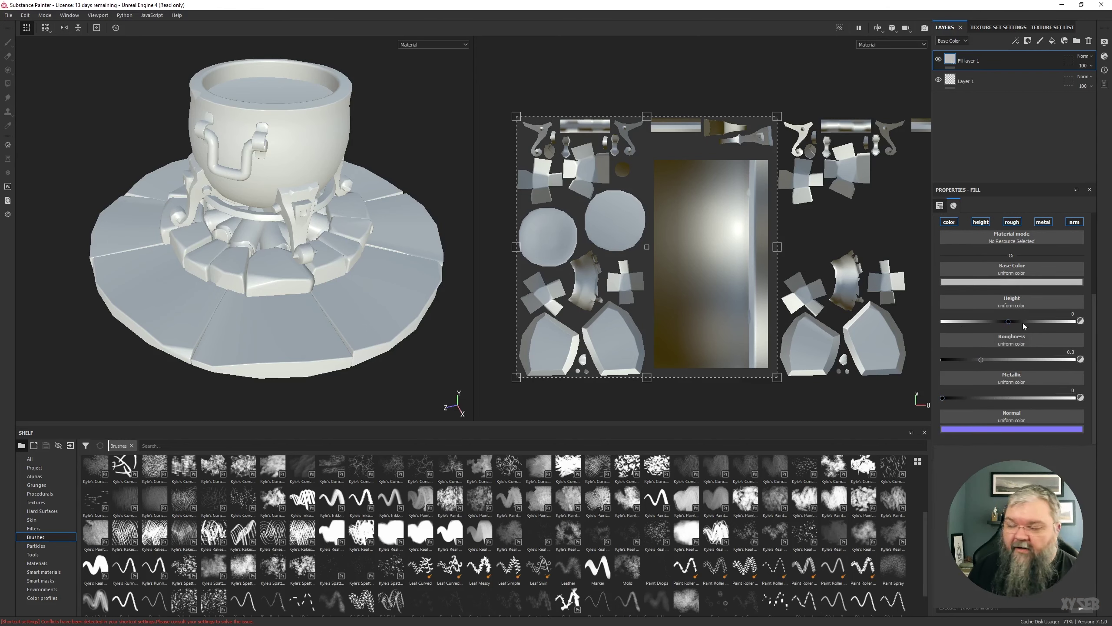
scroll(1023, 322, "up", 3)
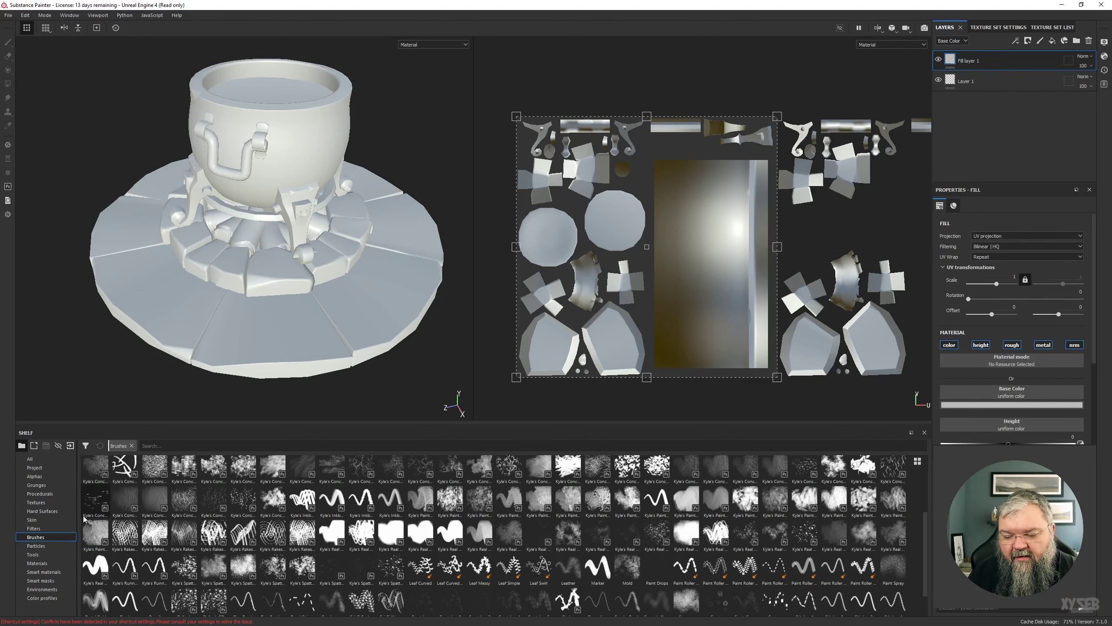
- Browse the shelf's Materials, Smart materials, Smart masks, Grunges and Procedurals categories
left_click(31, 563)
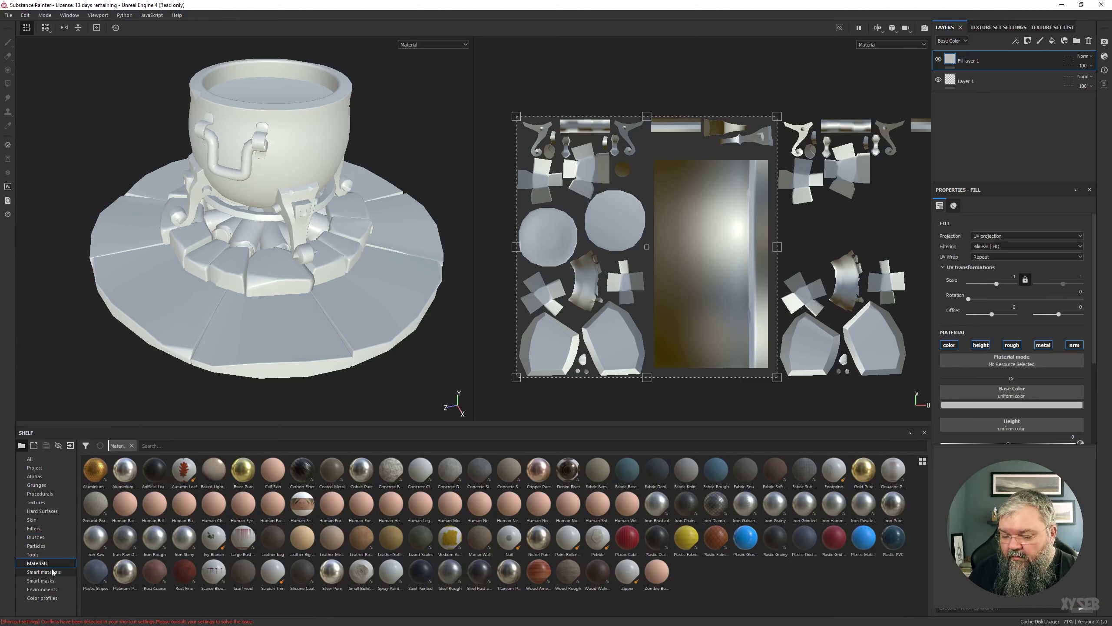
left_click(44, 572)
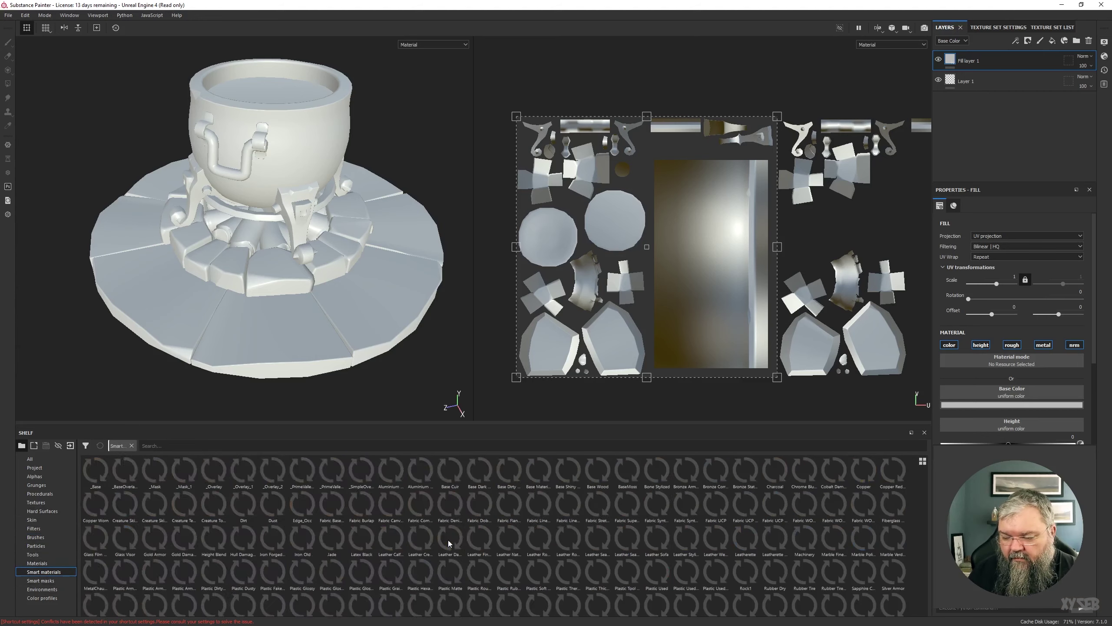
scroll(411, 601, "down", 1)
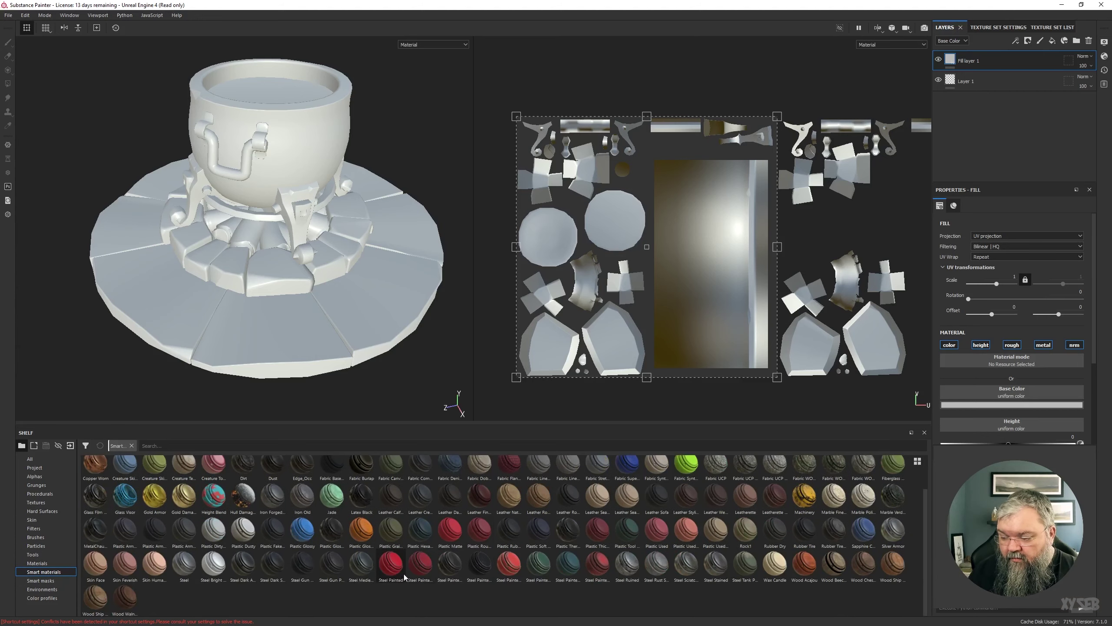
scroll(422, 555, "up", 1)
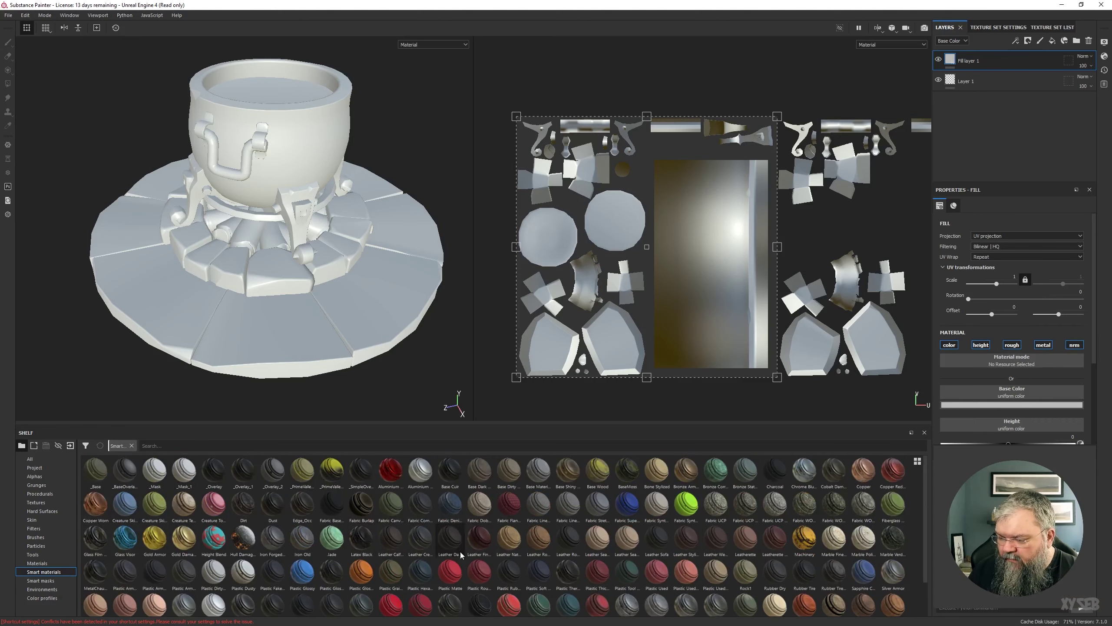
scroll(630, 541, "down", 1)
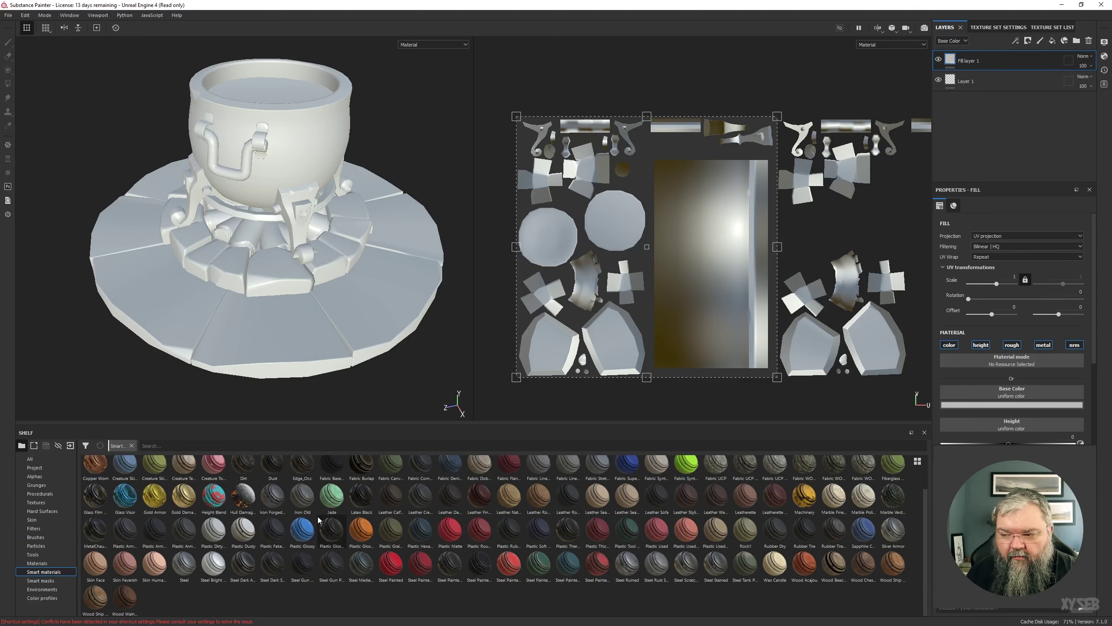
left_click(40, 580)
left_click(37, 484)
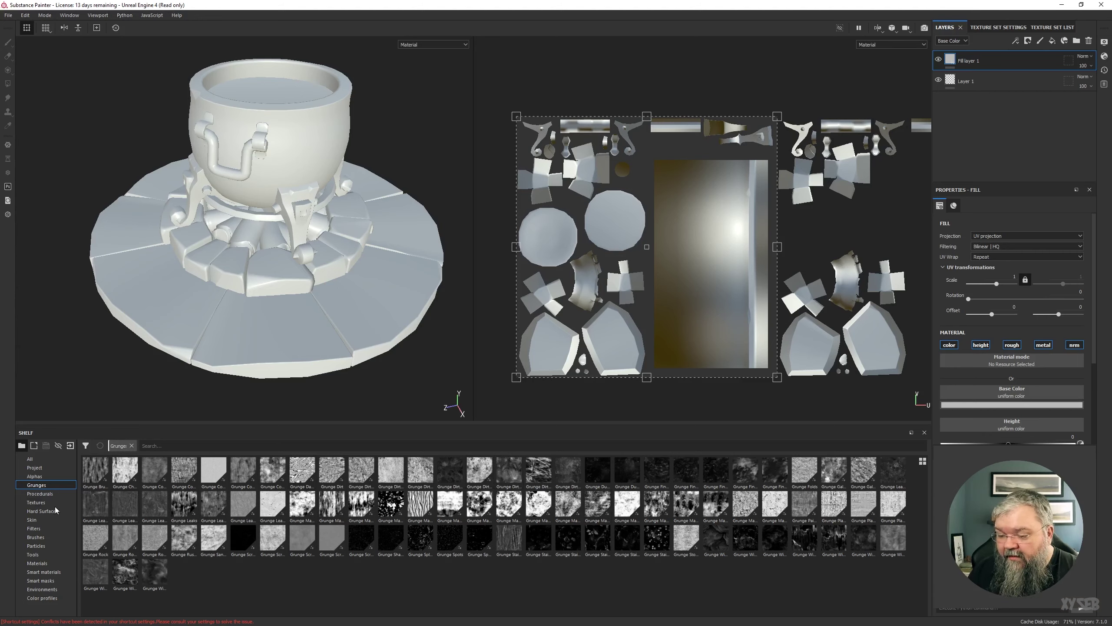
left_click(41, 494)
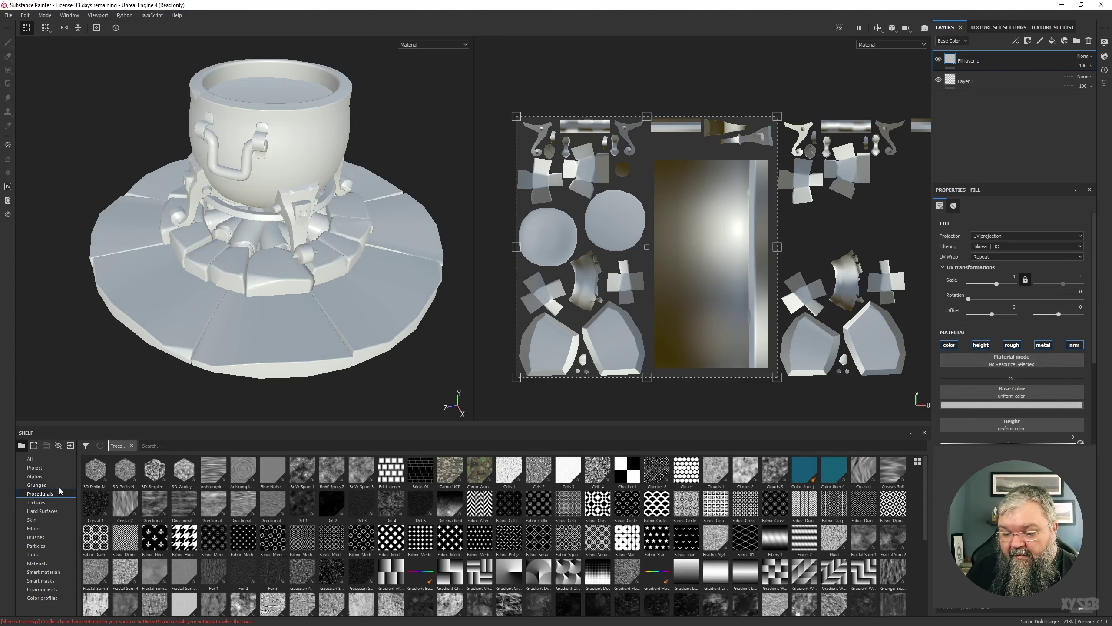
- Add the Iron Raw Damaged material as a layer above Layer 1 and delete the plain fill layer
left_click(53, 565)
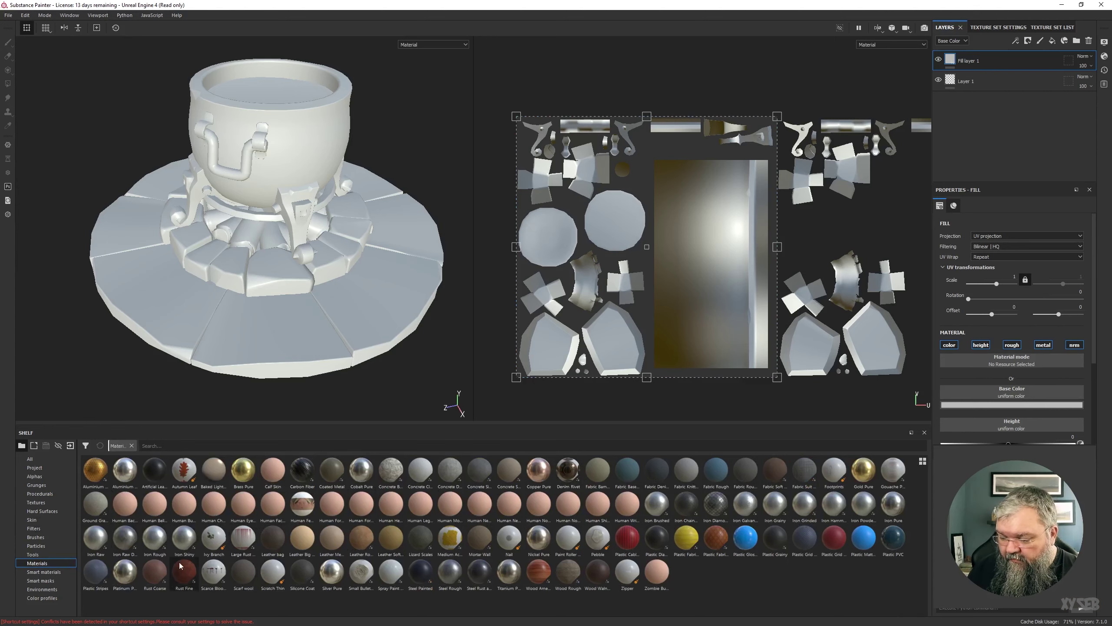
left_click_drag(128, 541, 997, 80)
left_click(938, 59)
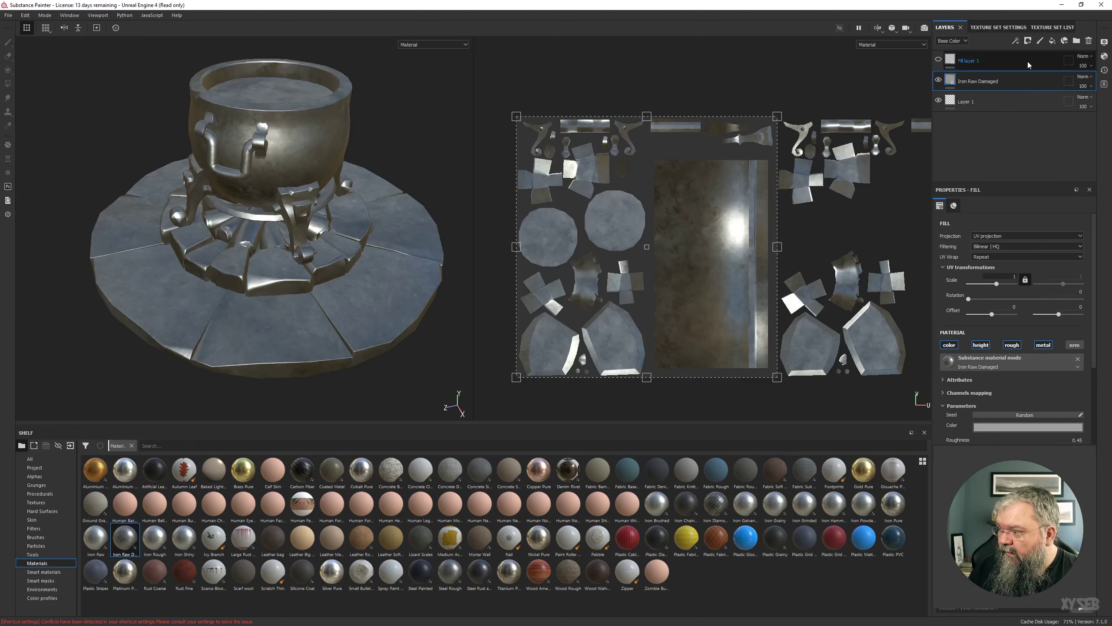
left_click(977, 60)
left_click(1090, 40)
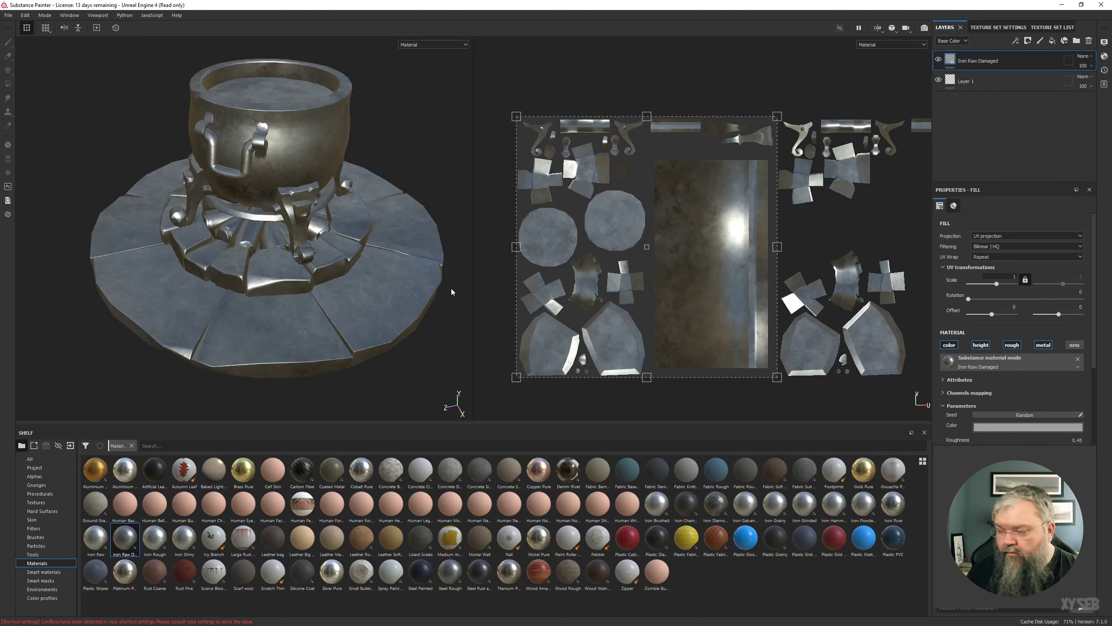
- Try a roughness of 0.36 and a neutral grey color of 0.527 on the Iron Raw Damaged layer, and delete the layer
scroll(1014, 362, "down", 3)
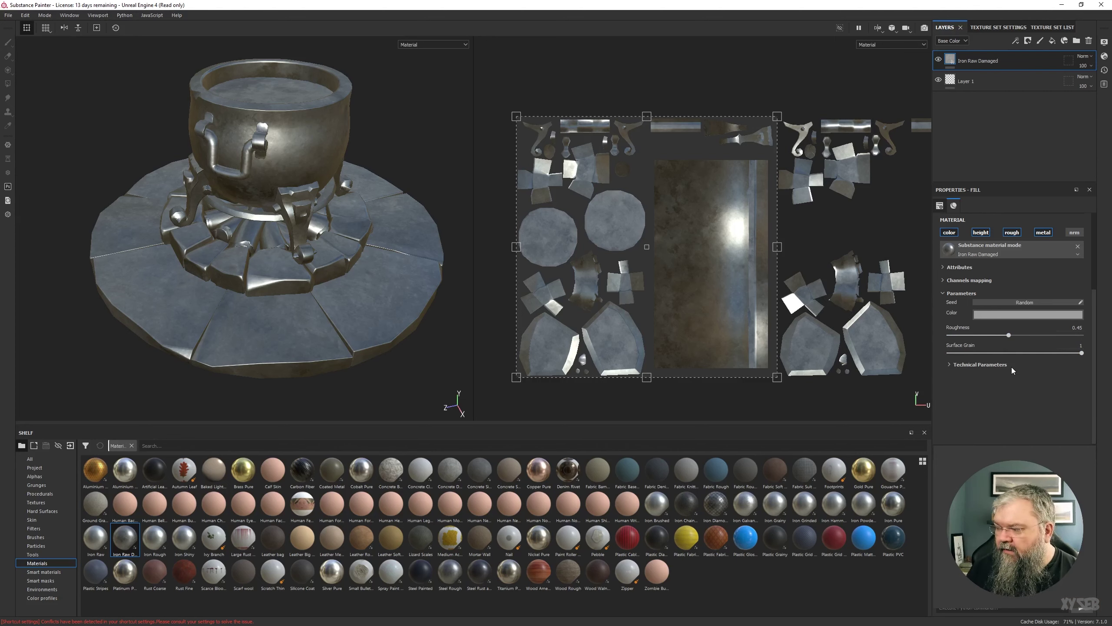
mouse_move(1002, 336)
left_mouse_down()
mouse_move(1035, 334)
mouse_move(989, 335)
mouse_move(1013, 336)
mouse_move(998, 340)
mouse_move(1007, 367)
mouse_move(996, 373)
mouse_move(1023, 380)
mouse_move(994, 372)
left_mouse_up()
left_click(1022, 316)
left_click(1067, 395)
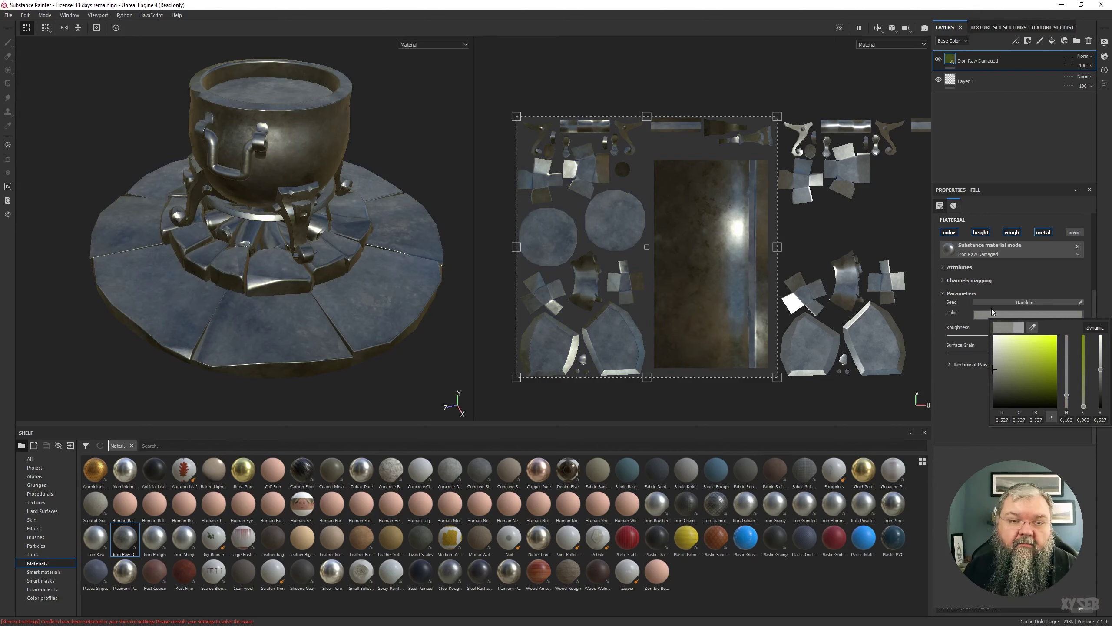
left_click(1095, 300)
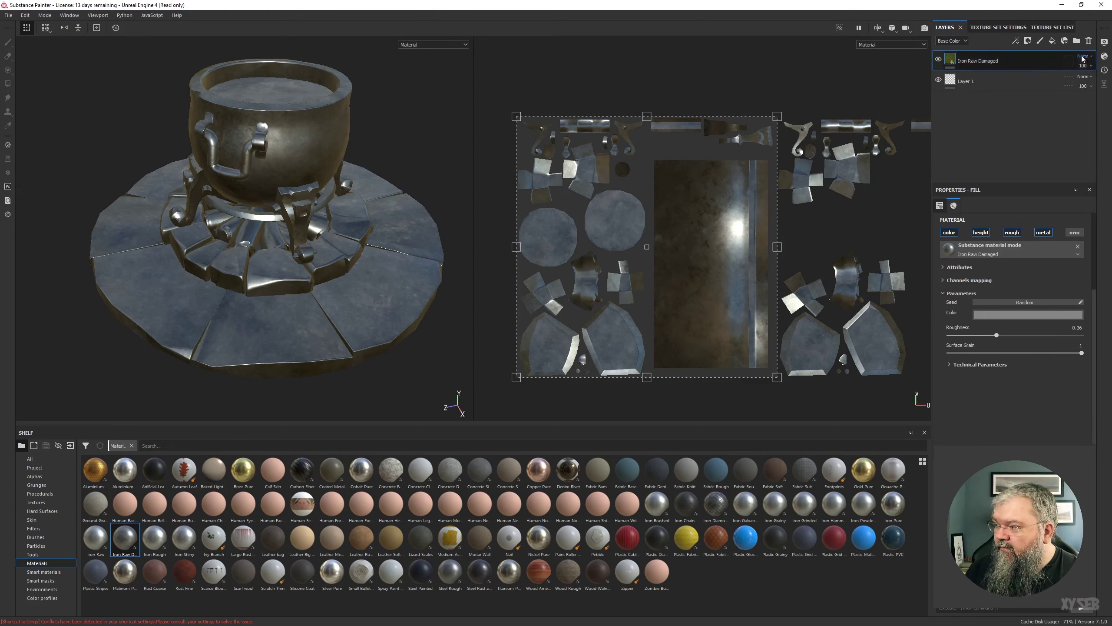
left_click(1090, 41)
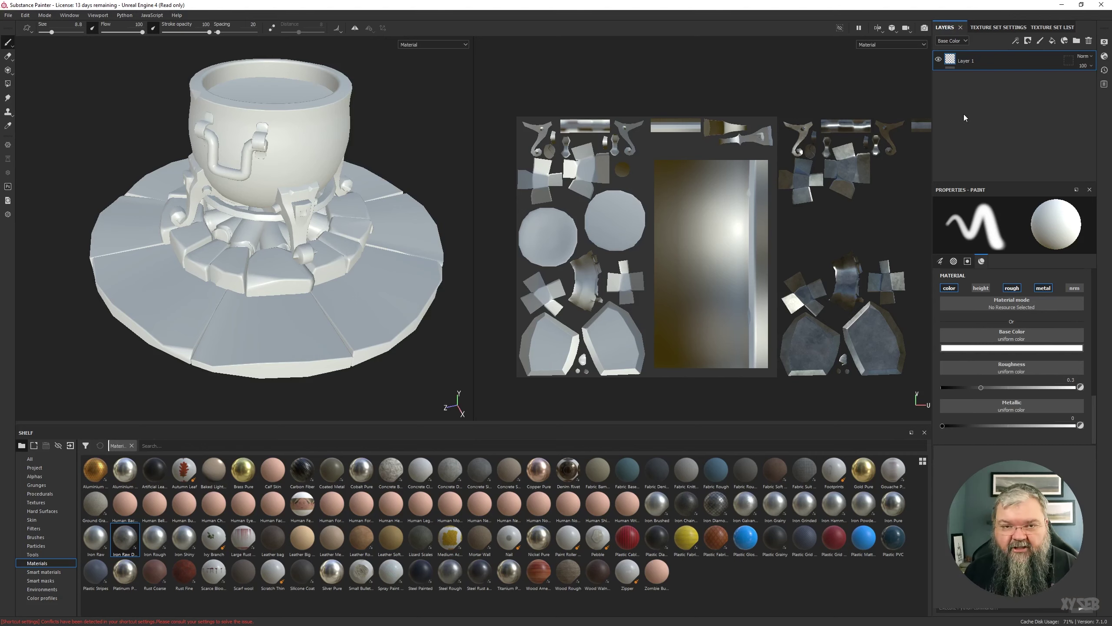
- Find the Mesh Maps section in the texture set settings and open the mesh map baking settings
left_click(1055, 28)
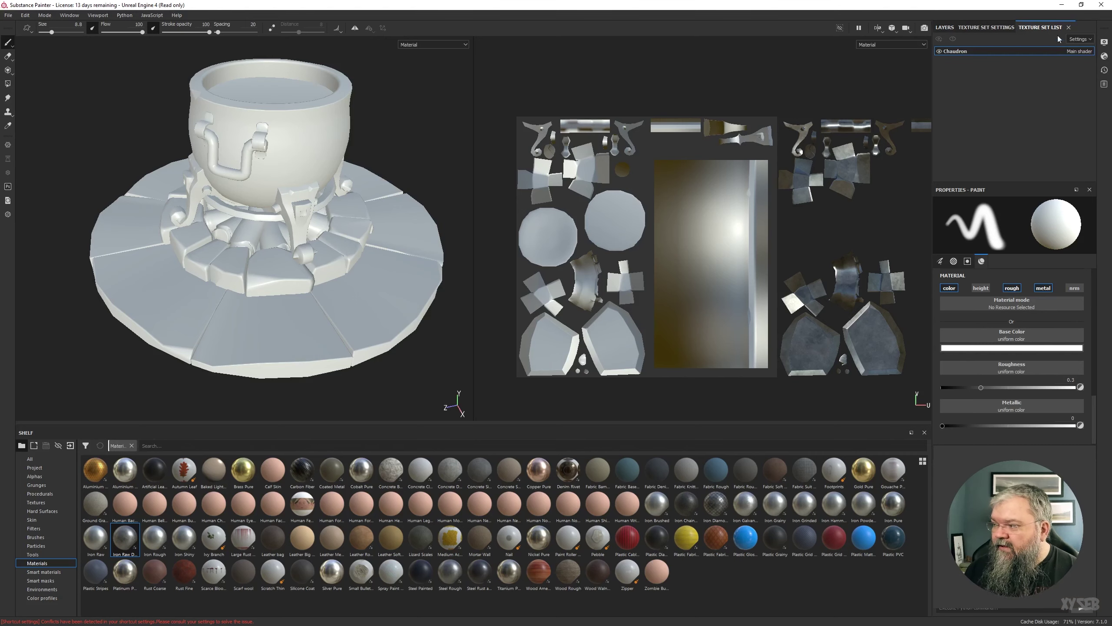
left_click(1008, 27)
scroll(1016, 132, "down", 5)
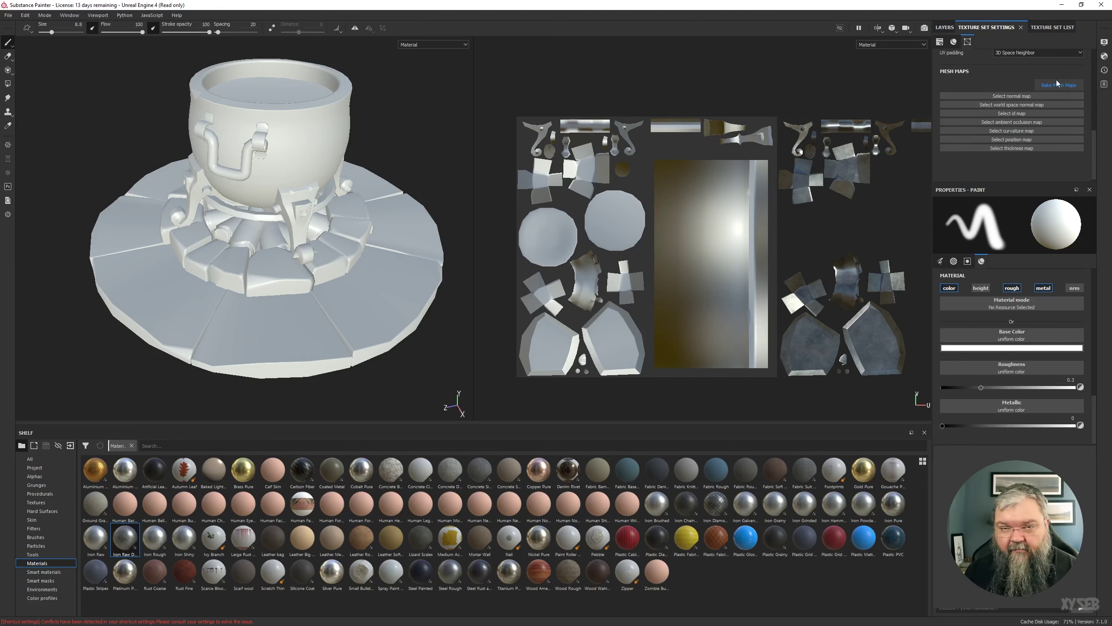
left_click(7, 15)
mouse_move(25, 15)
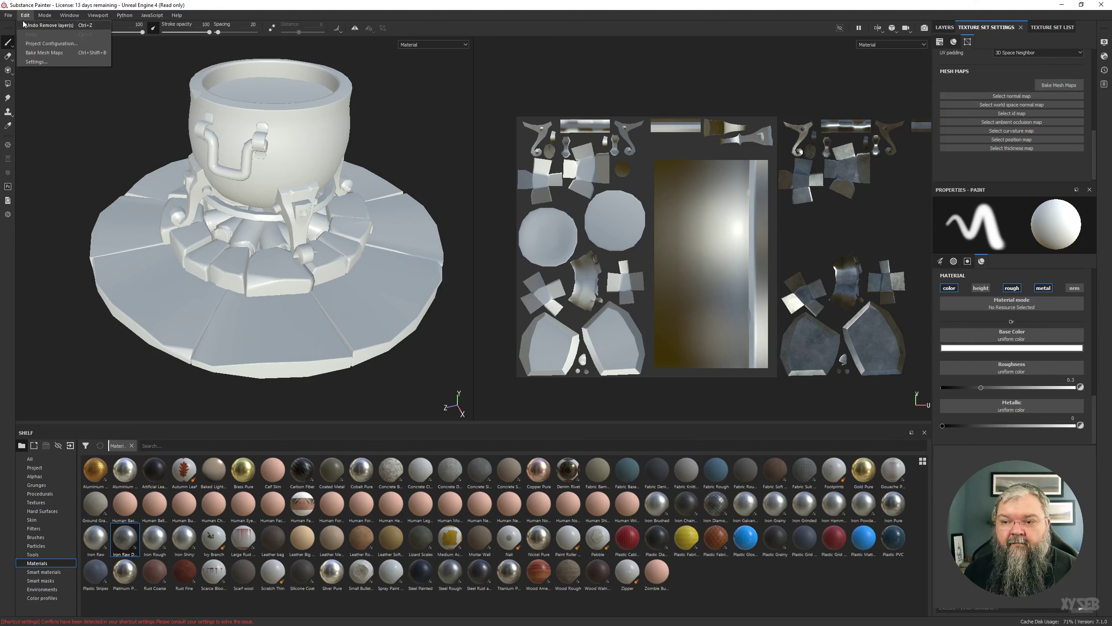
left_click(94, 54)
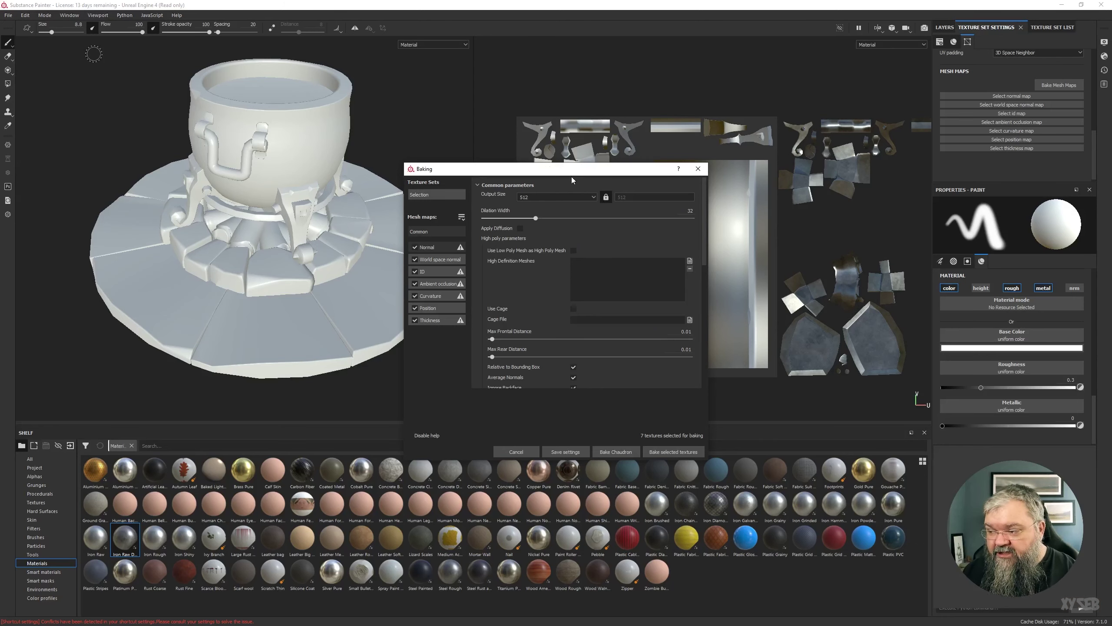
- Examine the common baking parameters and the settings of each mesh map baker, from Normal to Thickness
scroll(544, 271, "down", 5)
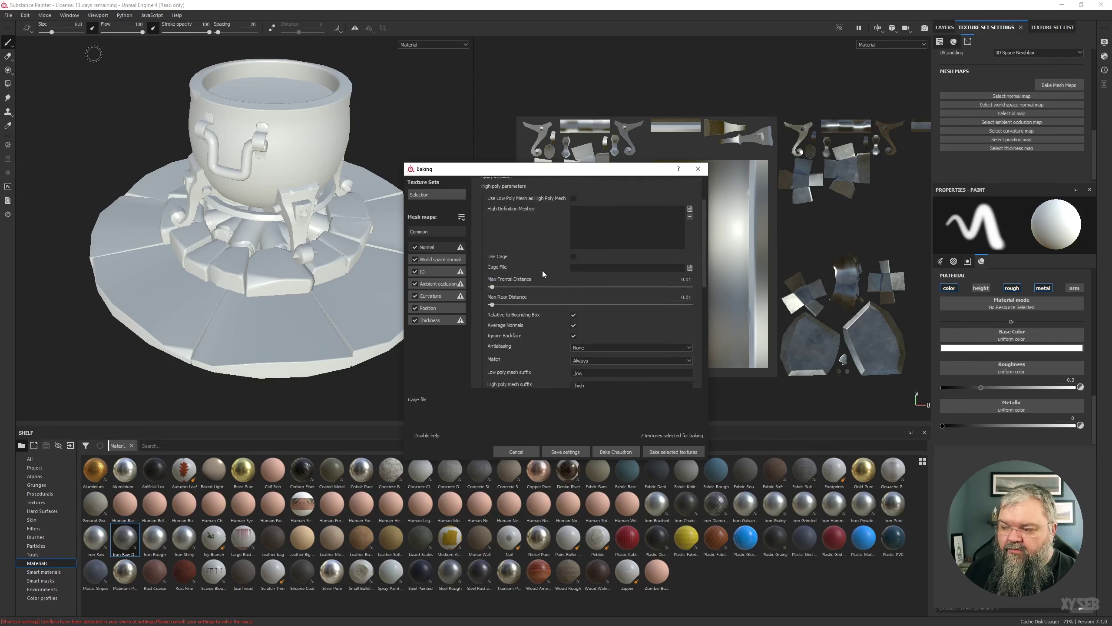
scroll(532, 260, "up", 4)
left_click(431, 259)
left_click(431, 270)
left_click(433, 282)
left_click(434, 295)
left_click(431, 309)
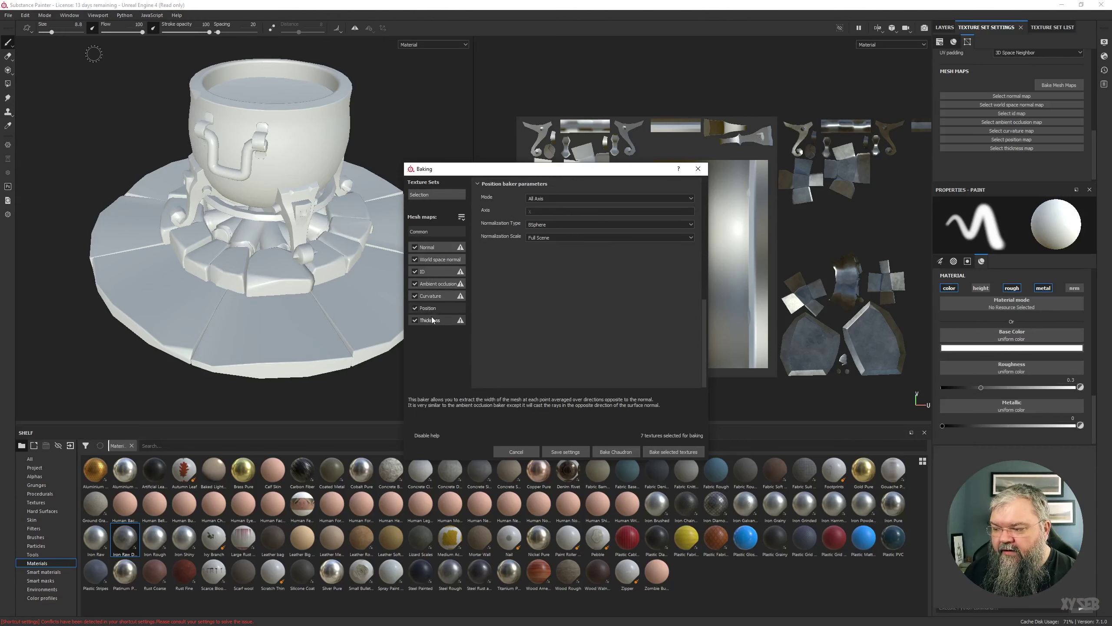
left_click(431, 318)
left_click(432, 249)
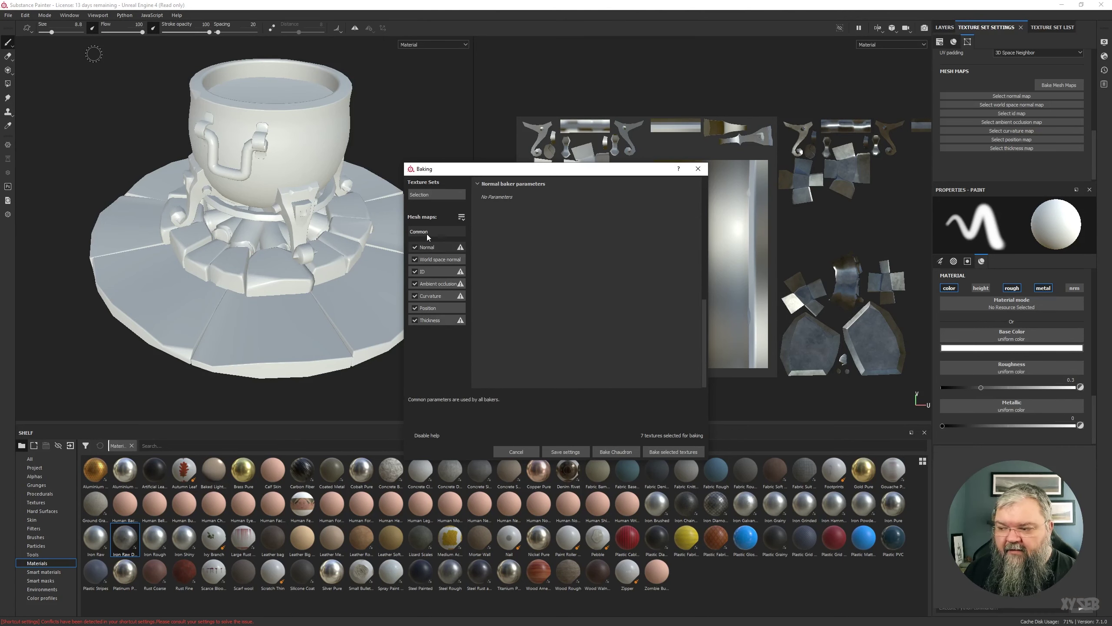
left_click(429, 232)
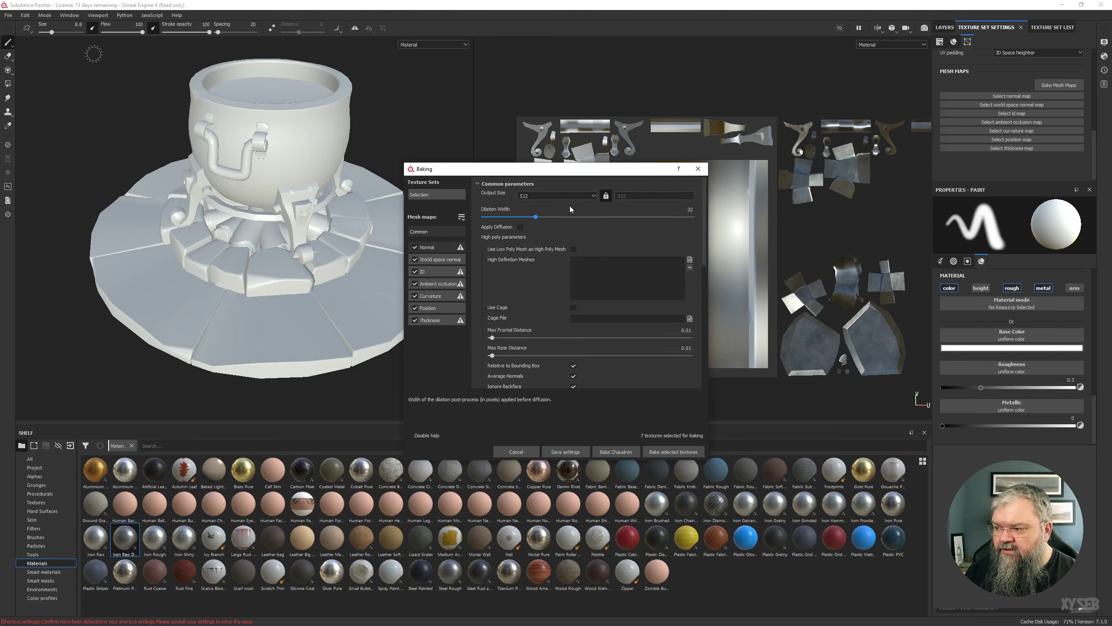
- Set the bake output size to 2048 and look over the high poly parameters, leaving diffusion off
left_click(533, 196)
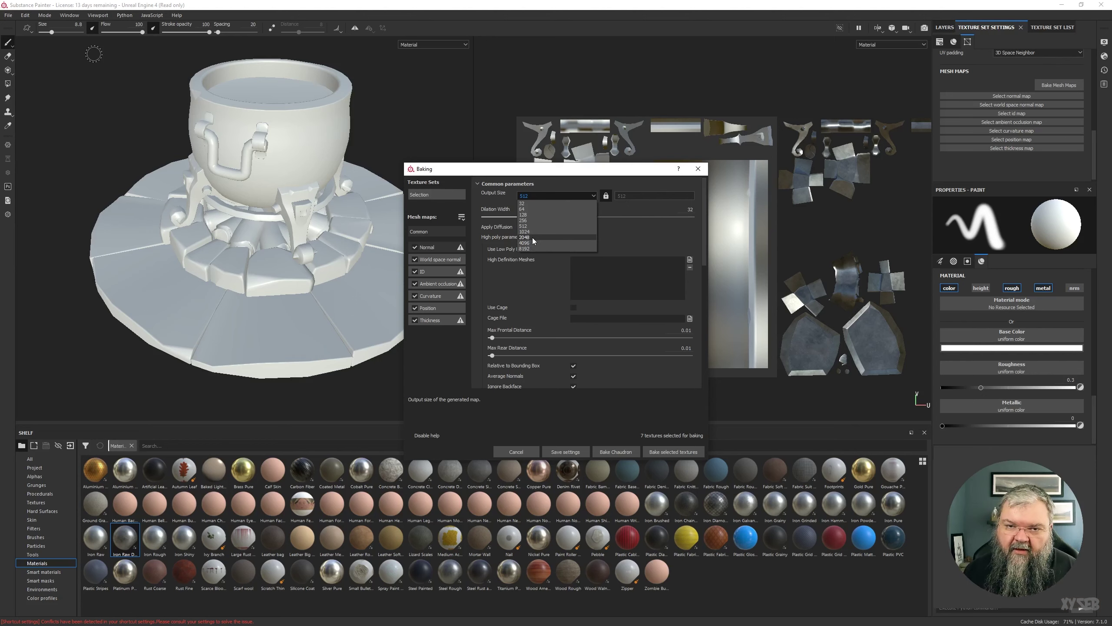
left_click(532, 238)
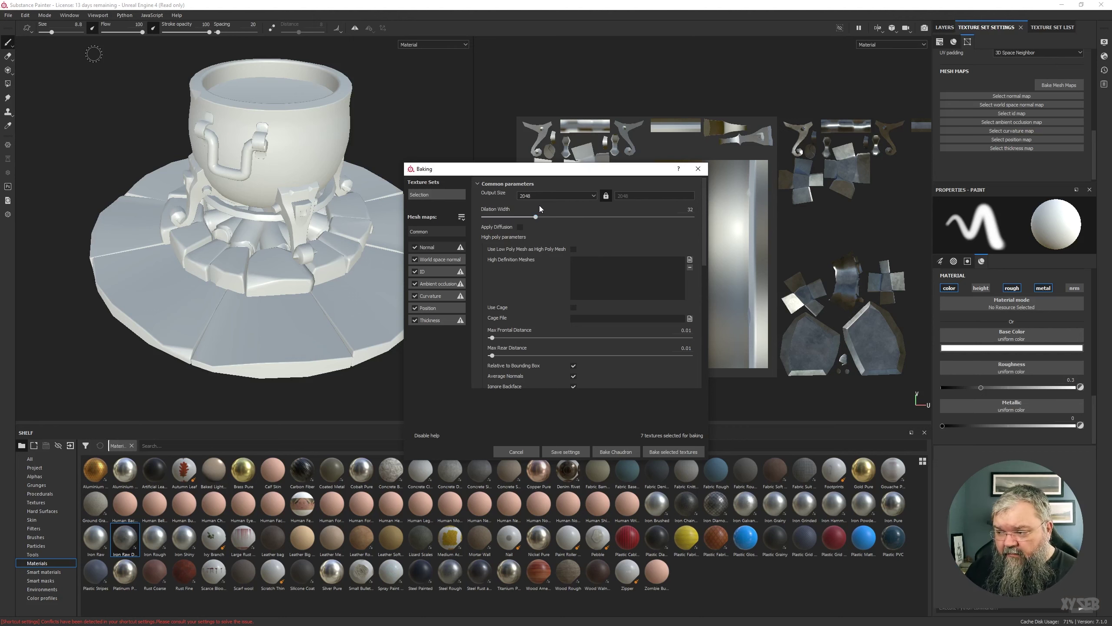
left_click(520, 227)
left_click(520, 228)
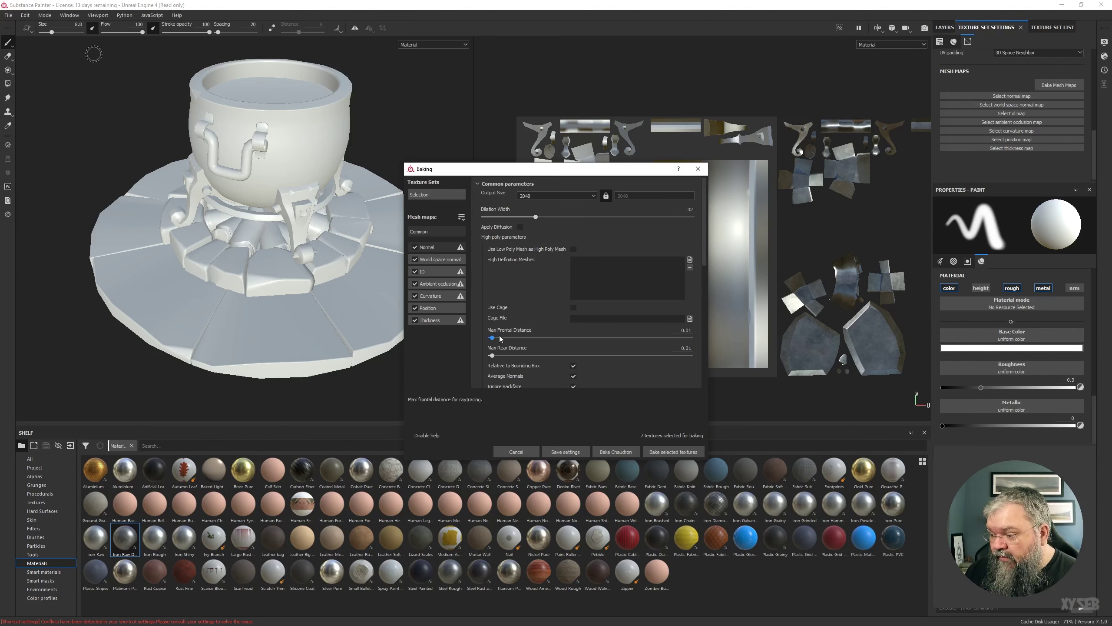
scroll(500, 270, "down", 1)
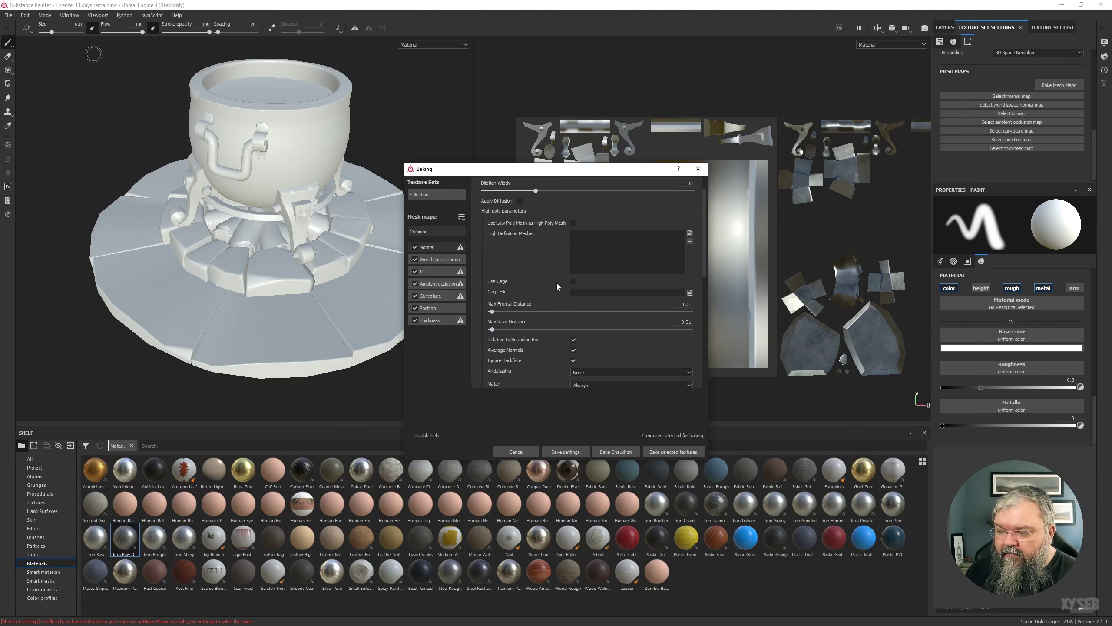
scroll(597, 377, "down", 1)
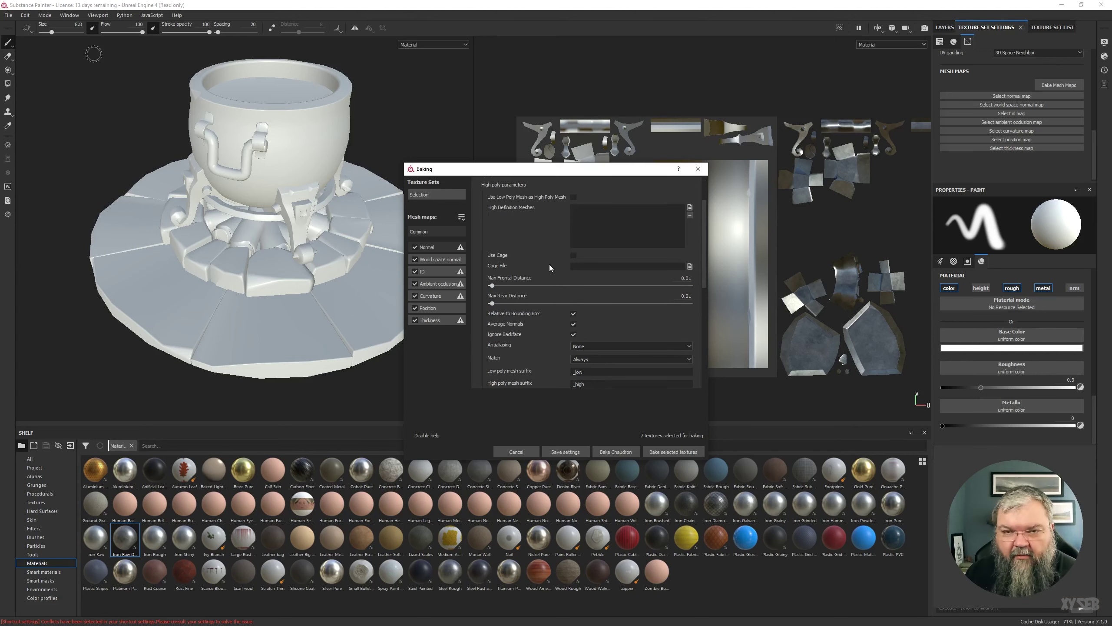
- Use the low poly mesh as the high poly mesh and bake all seven mesh maps for the Chaudron texture set
scroll(563, 291, "up", 2)
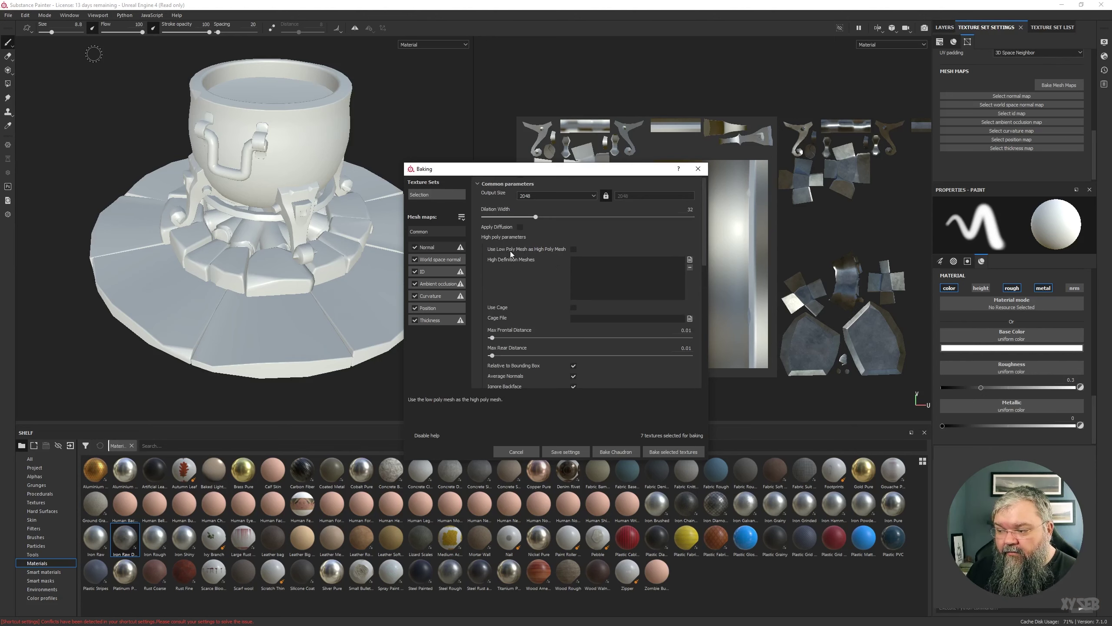
left_click(573, 249)
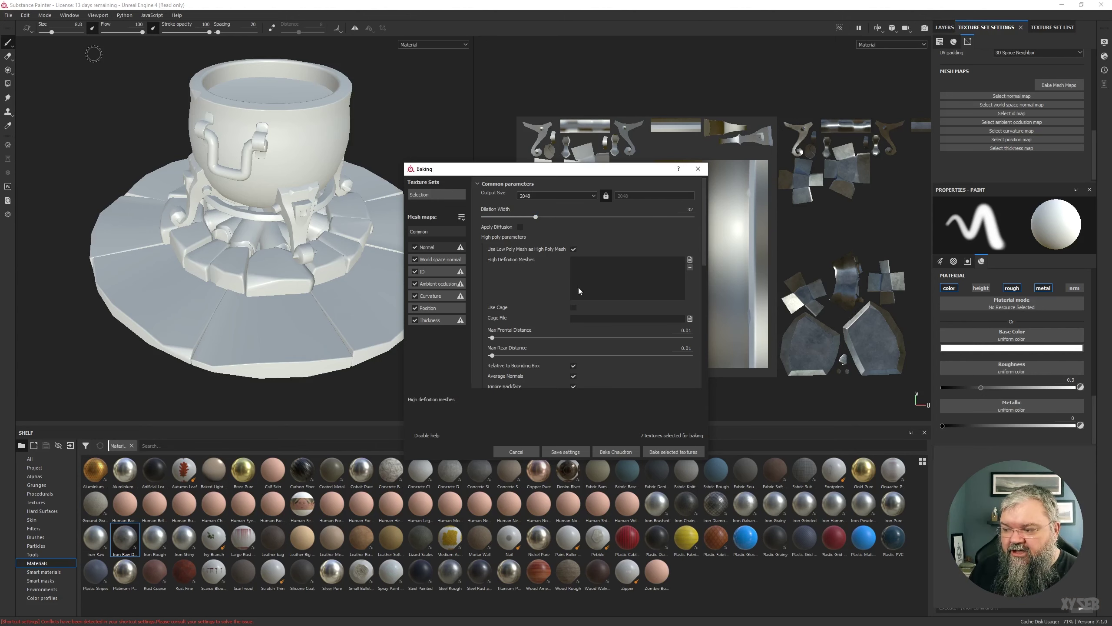
scroll(489, 298, "down", 5)
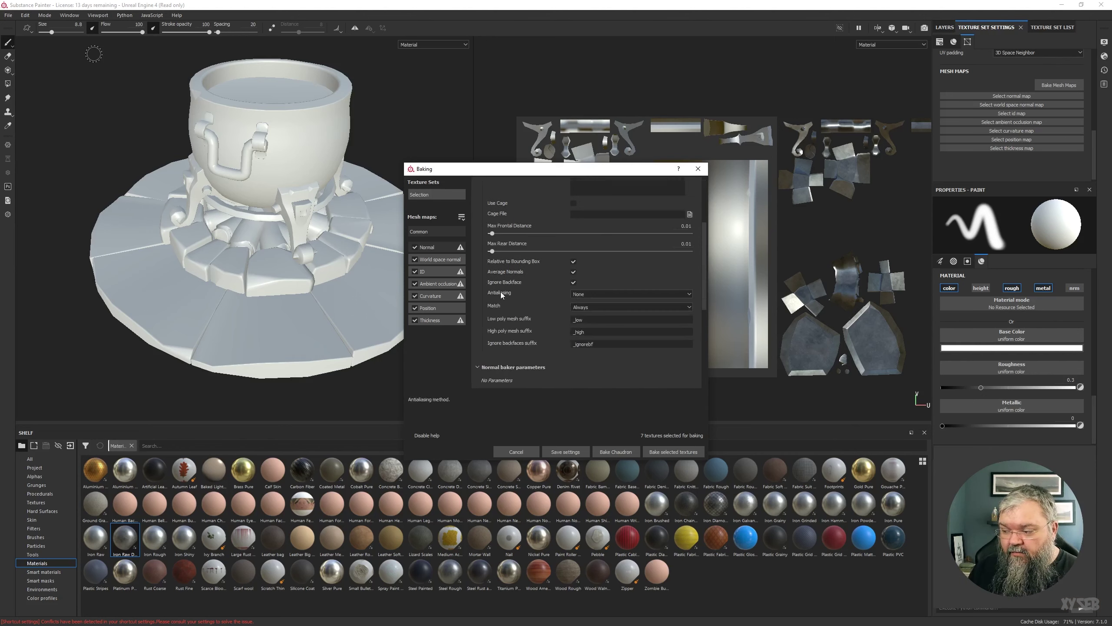
scroll(506, 335, "up", 5)
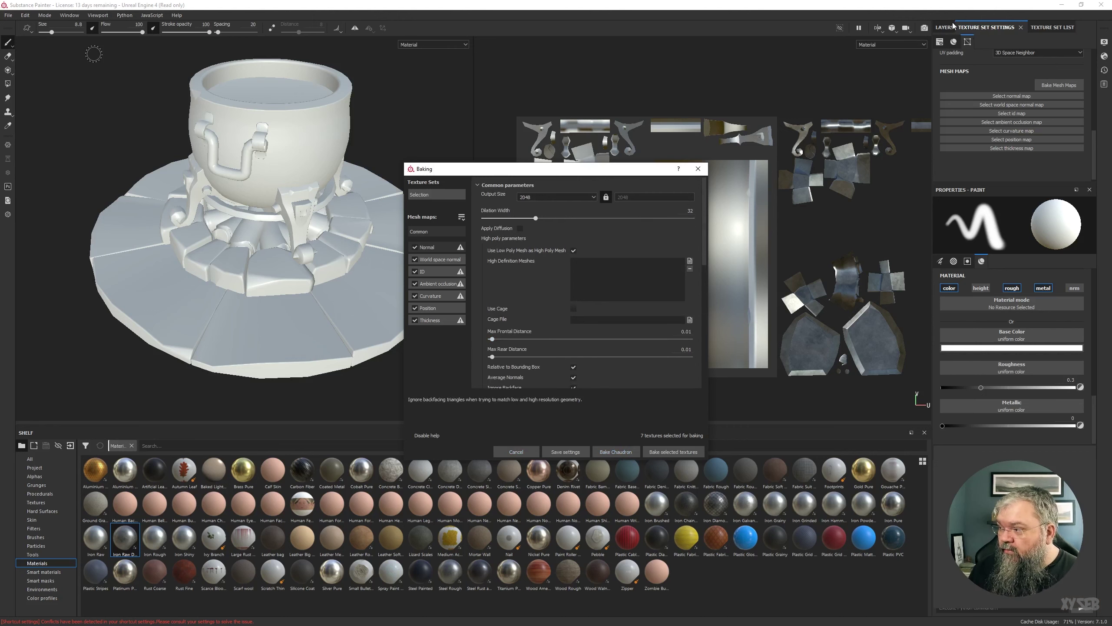
left_click(614, 452)
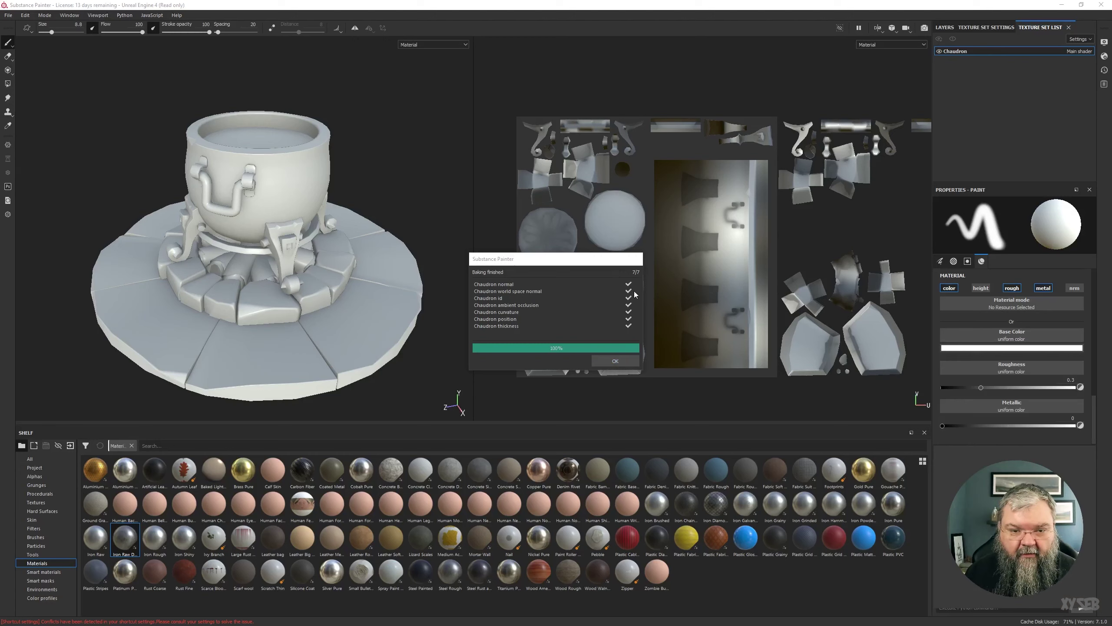
left_click(619, 362)
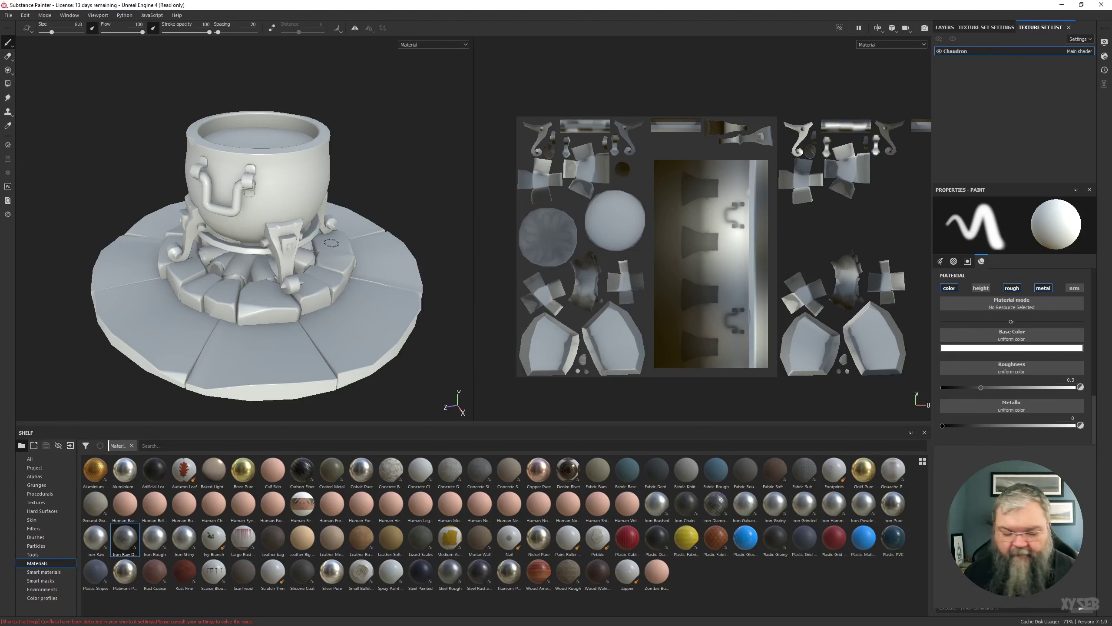
- Examine the baked shading on the cauldron from several angles and the baked maps listed in the texture set settings
mouse_move(360, 173)
left_mouse_down("alt")
mouse_move(382, 142)
mouse_move(349, 182)
left_mouse_up("alt")
left_click_drag(408, 215, 409, 154, "alt")
left_click_drag(348, 238, 345, 209, "alt")
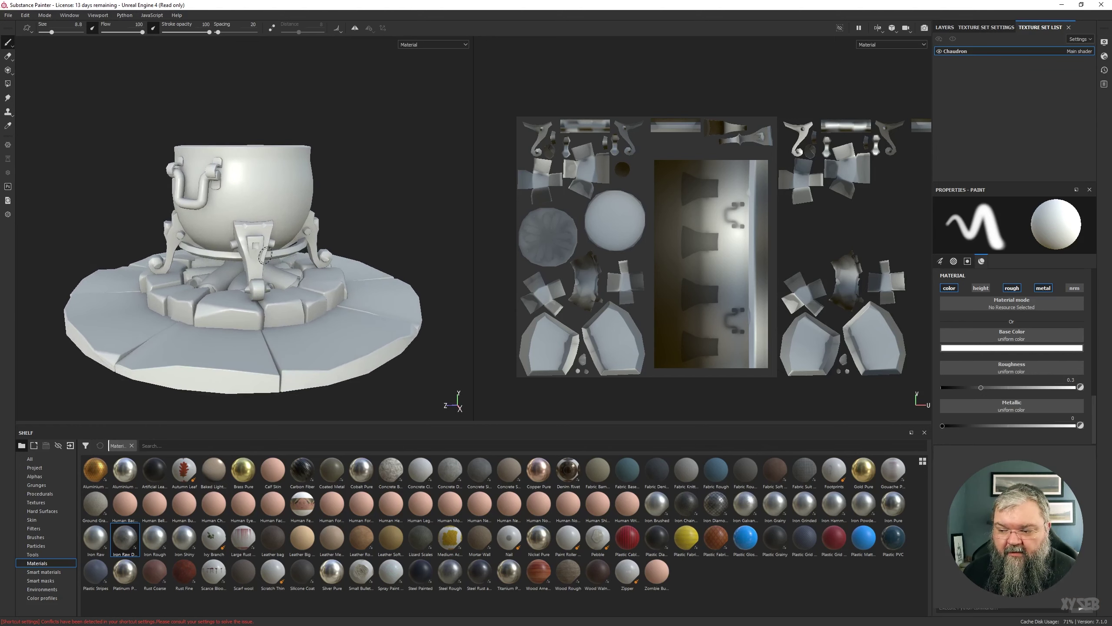
left_click_drag(392, 179, 379, 231, "alt")
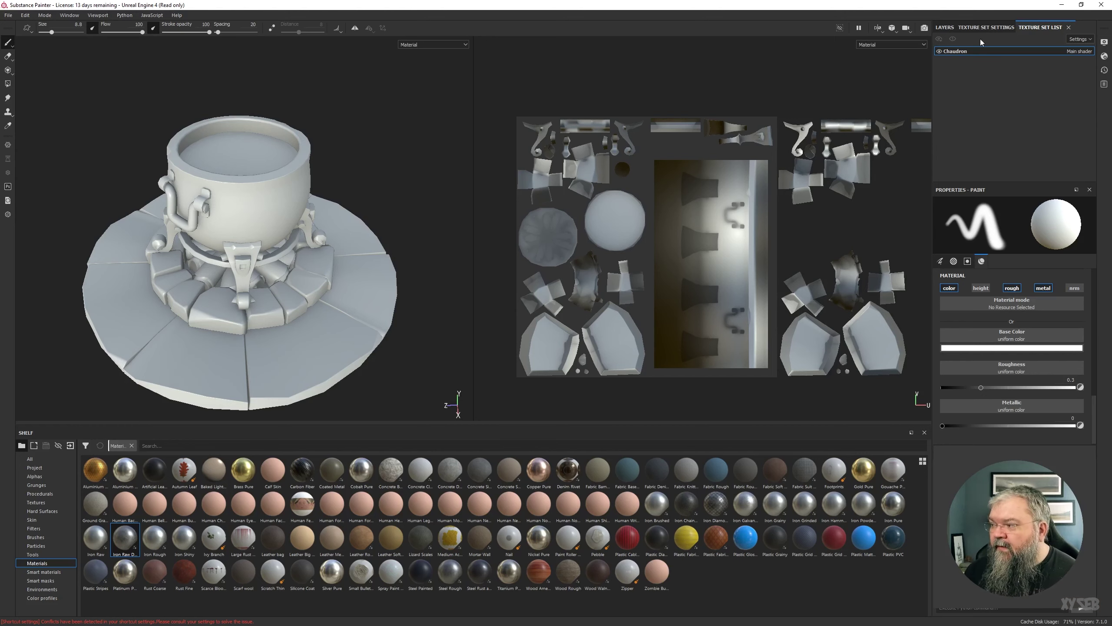
left_click(946, 28)
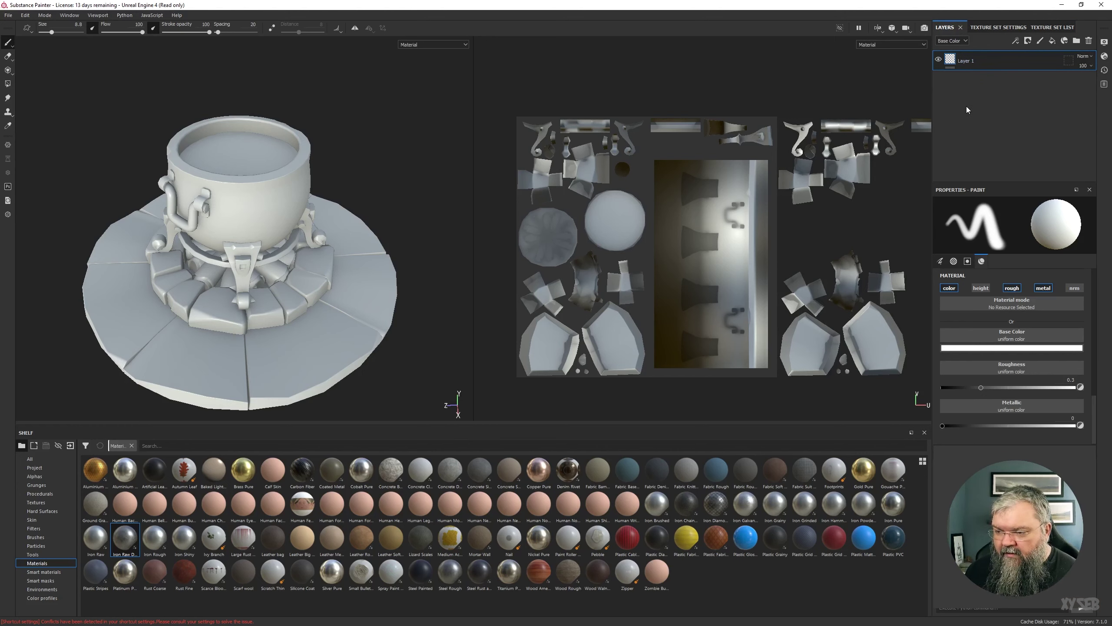
left_click(1024, 27)
left_click(1029, 29)
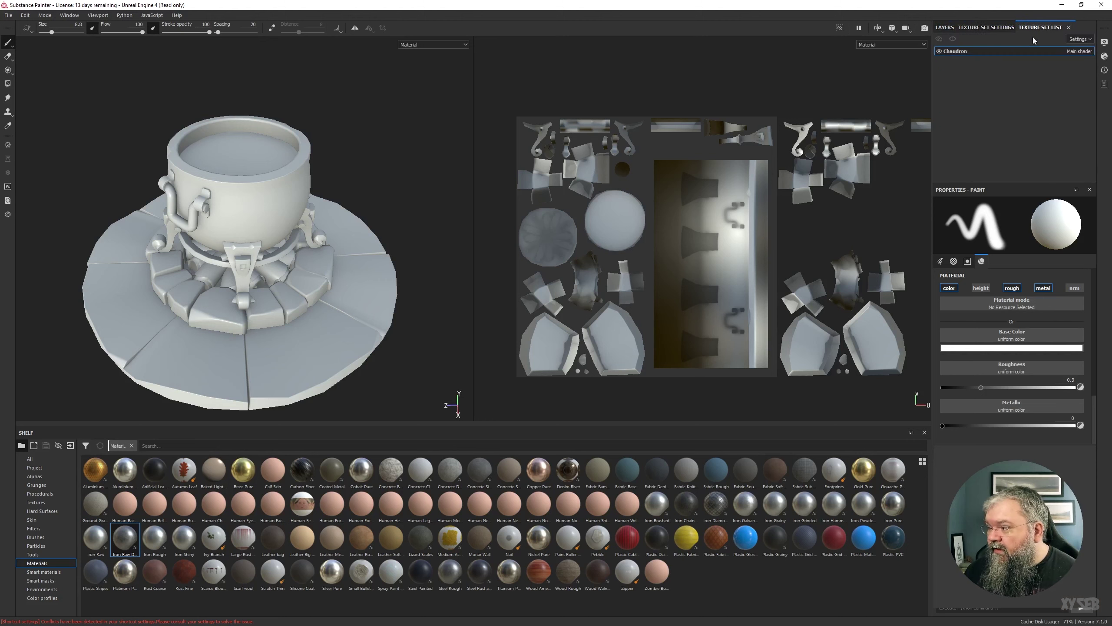
left_click(995, 29)
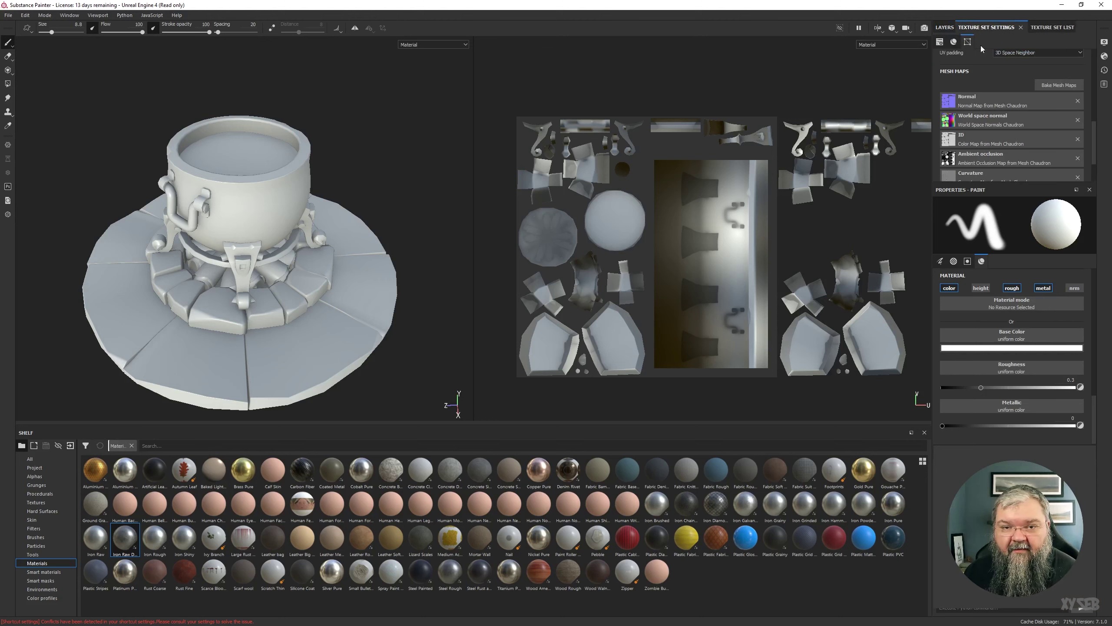
scroll(991, 119, "down", 2)
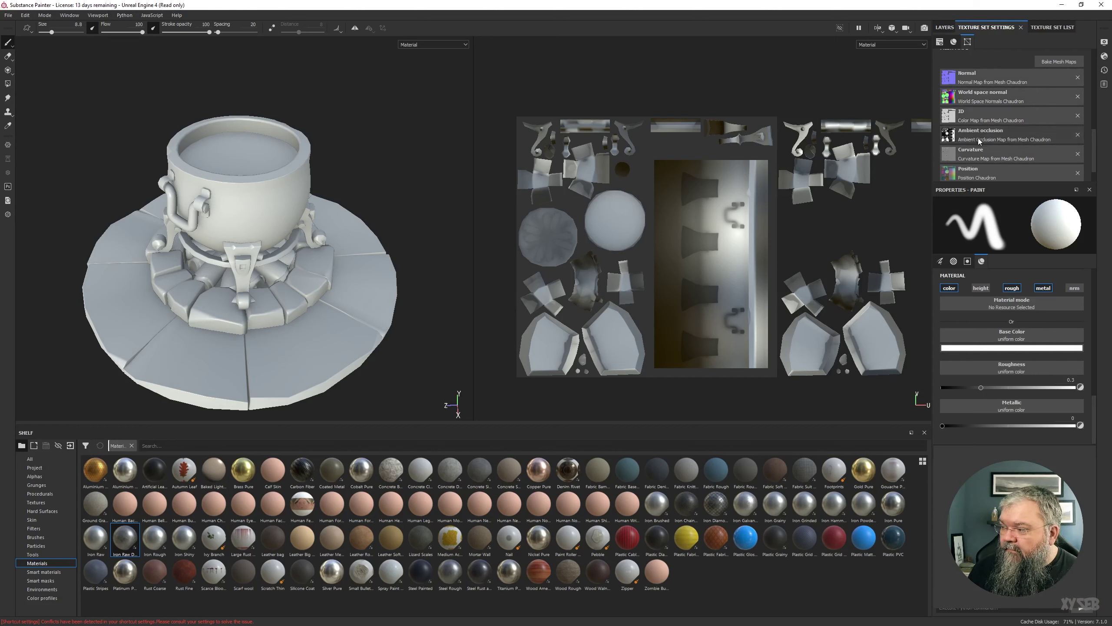
scroll(982, 157, "down", 1)
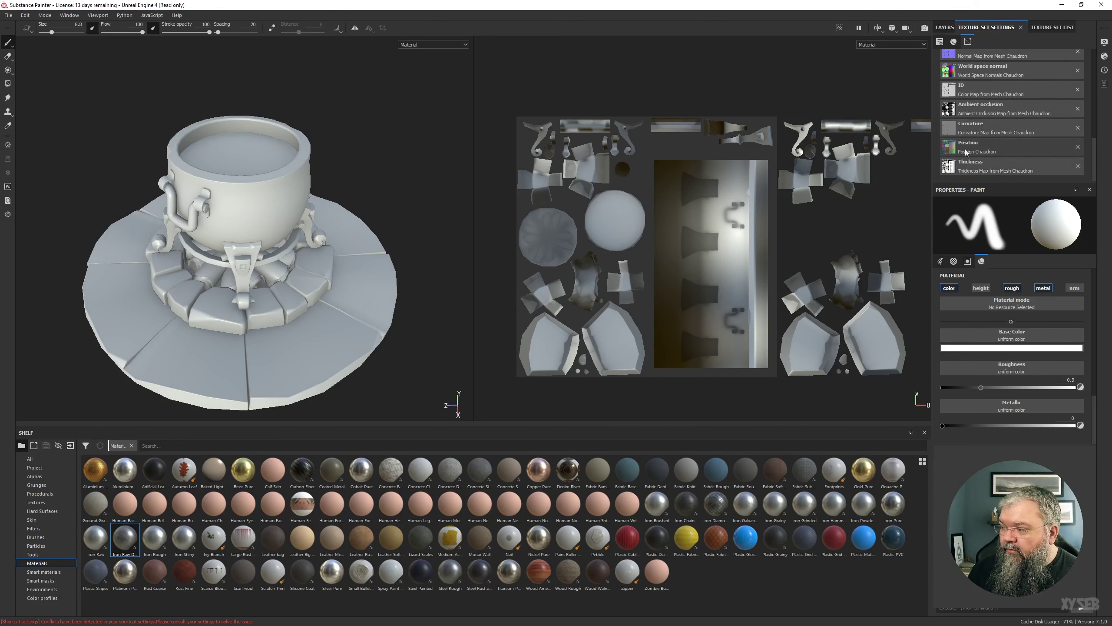
- Try adding an empty paint layer above Layer 1 and deleting it, twice
left_click(945, 27)
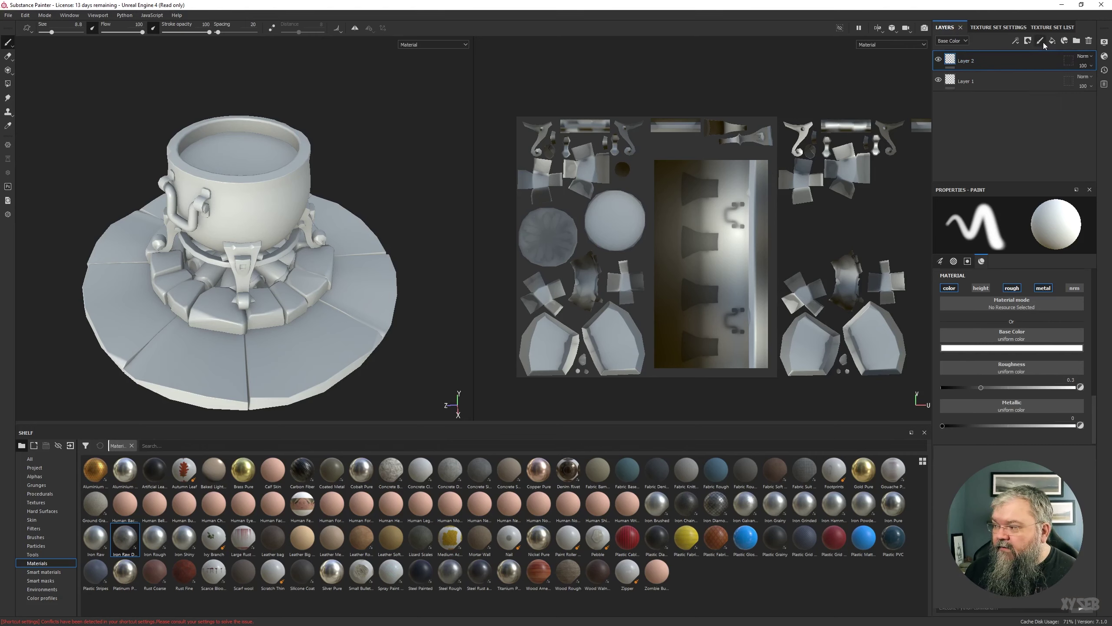
left_click(1041, 43)
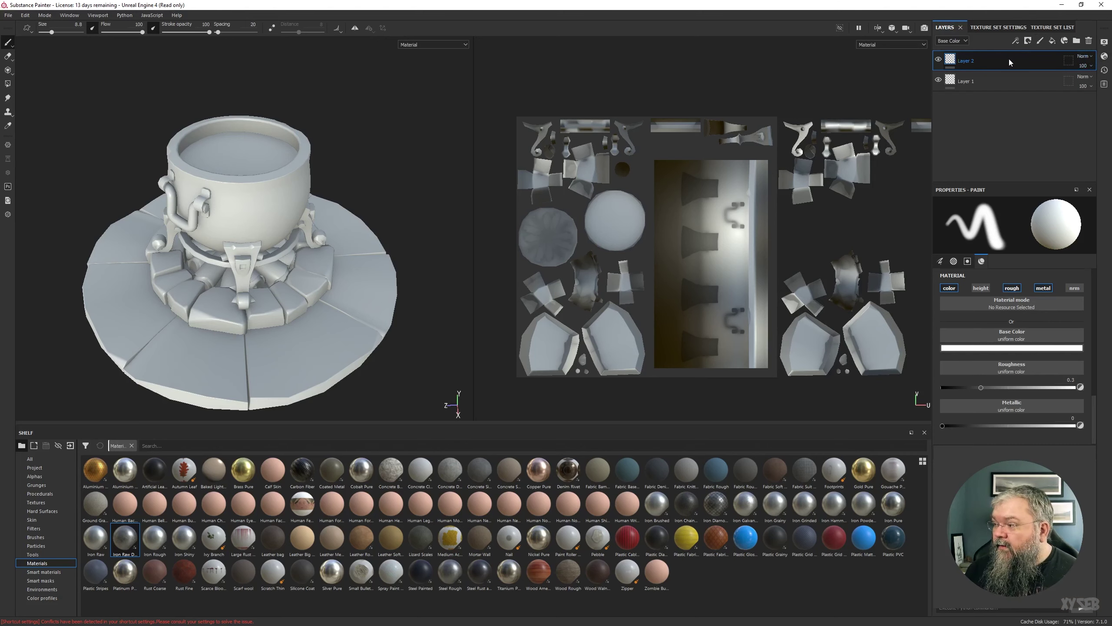
key("Delete")
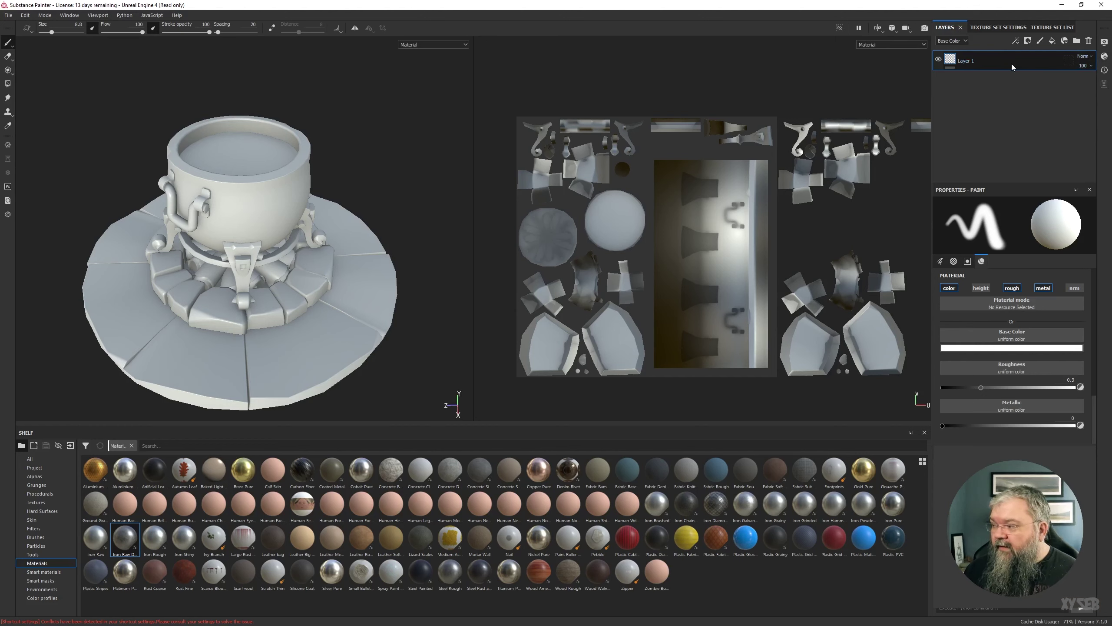
left_click(1040, 41)
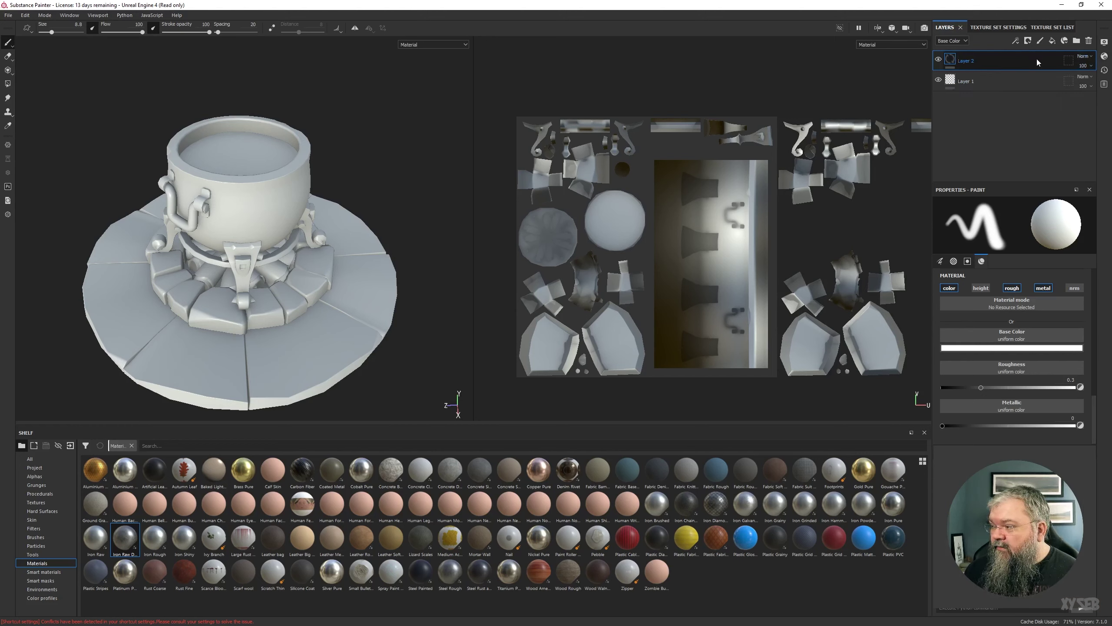
left_click(1089, 41)
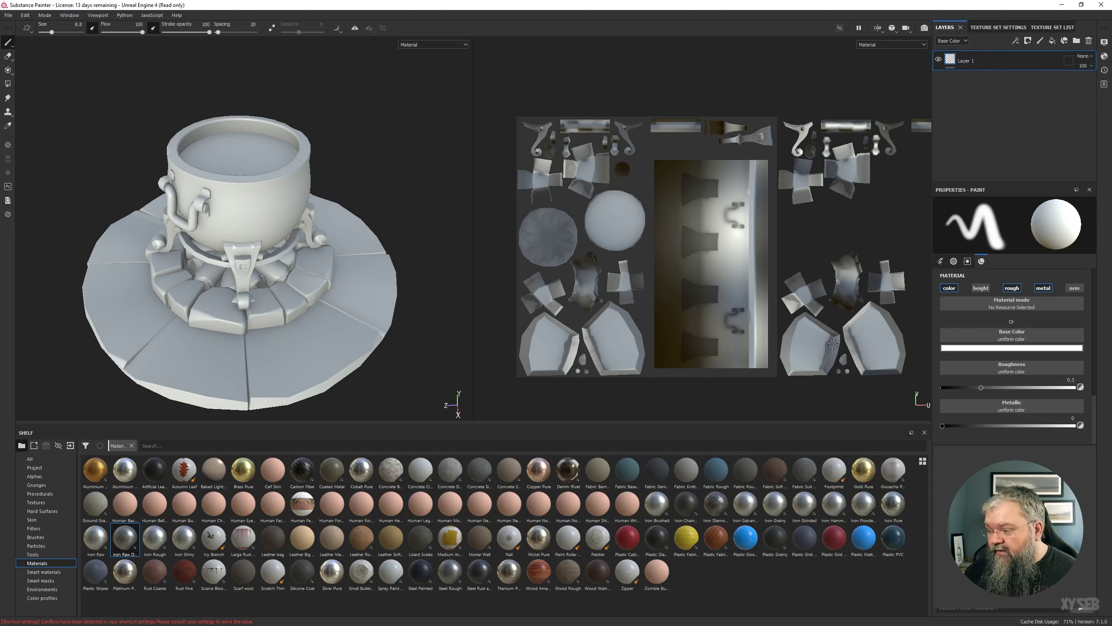
- Choose the "Artistic Brus..." preset from the brushes shelf for painting on Layer 1
scroll(990, 372, "up", 5)
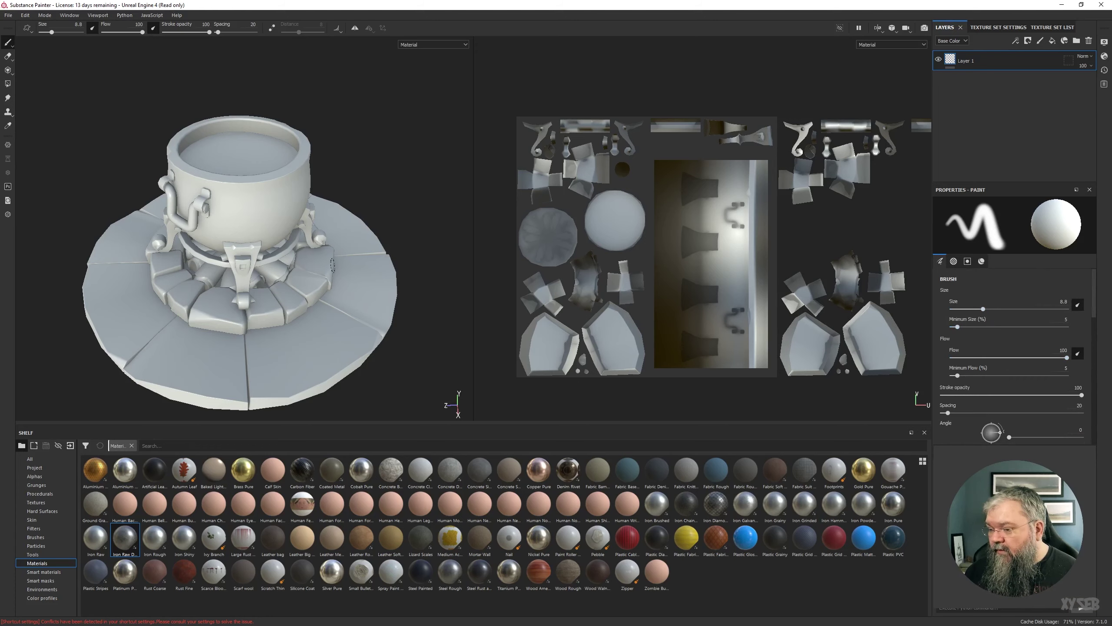
left_click(36, 538)
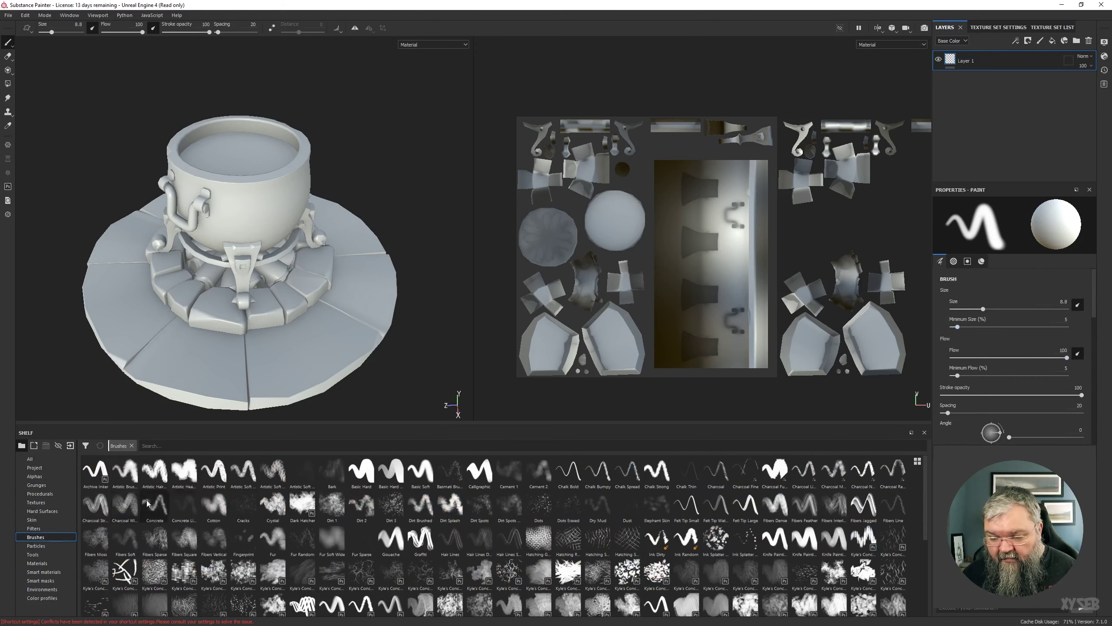
left_click(134, 474)
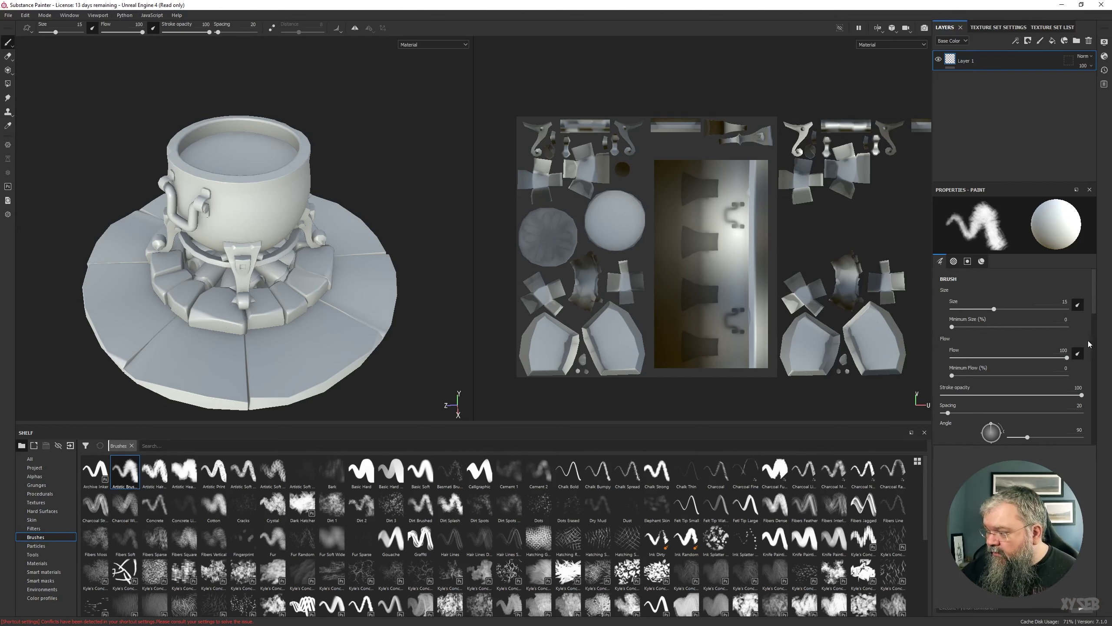
- Set the brush material's base color to a dark, slightly greenish grey
scroll(1091, 386, "down", 6)
scroll(1093, 405, "down", 4)
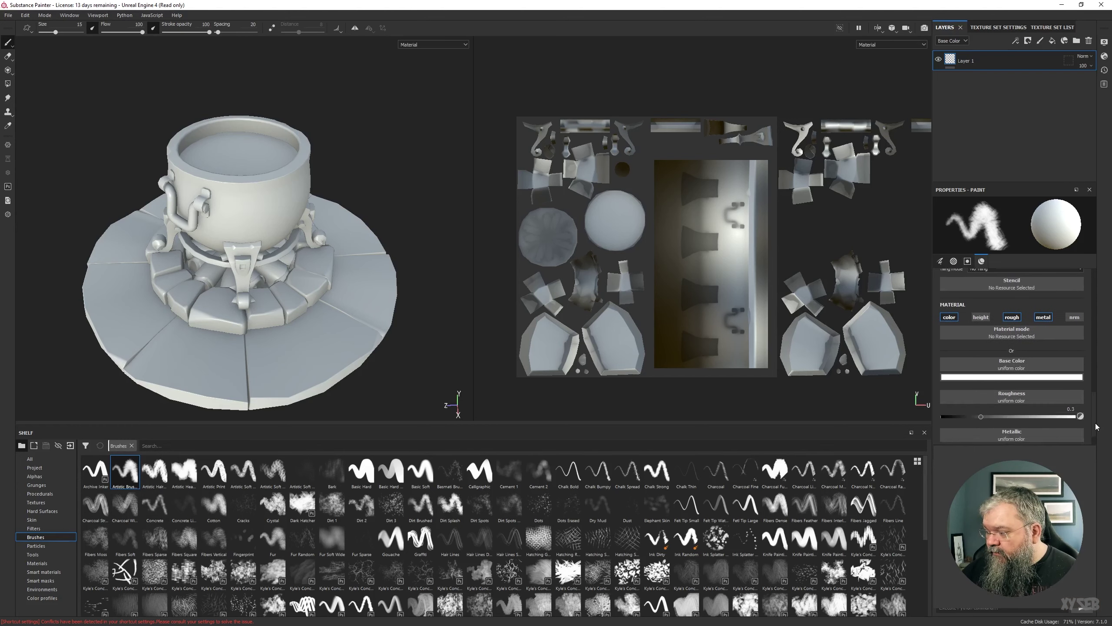
left_click(1028, 349)
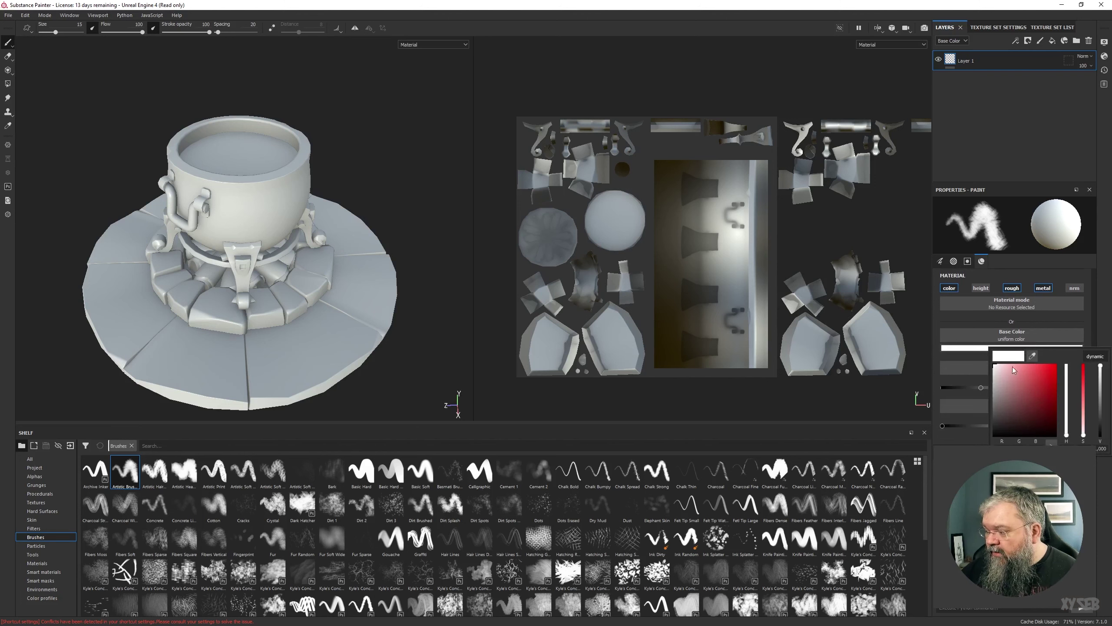
left_click(999, 412)
left_click_drag(1067, 412, 1068, 399)
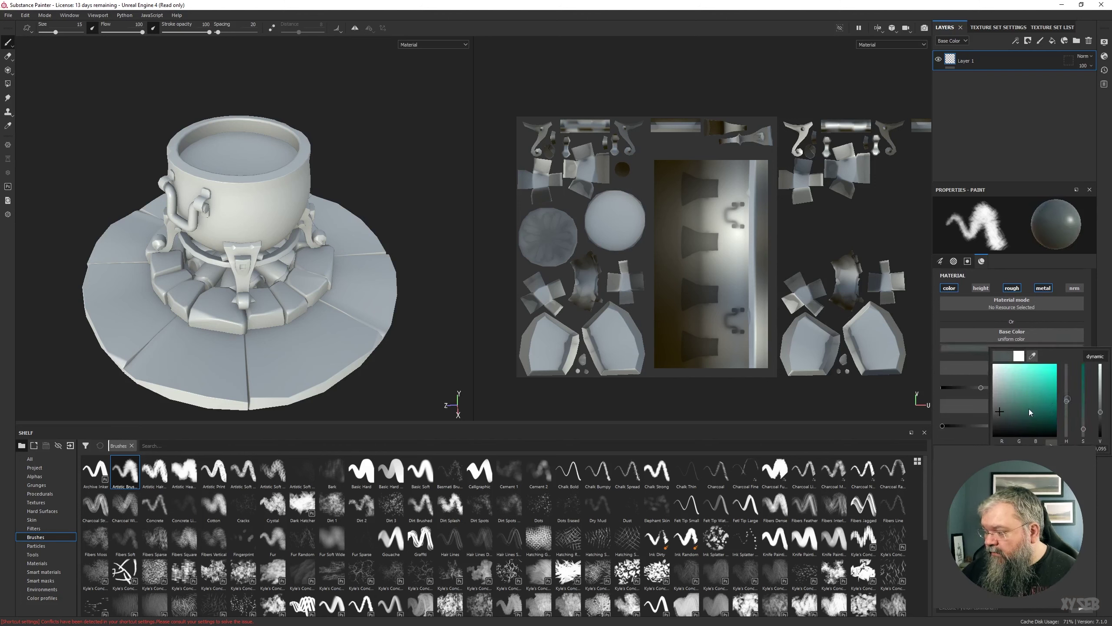
left_click(998, 411)
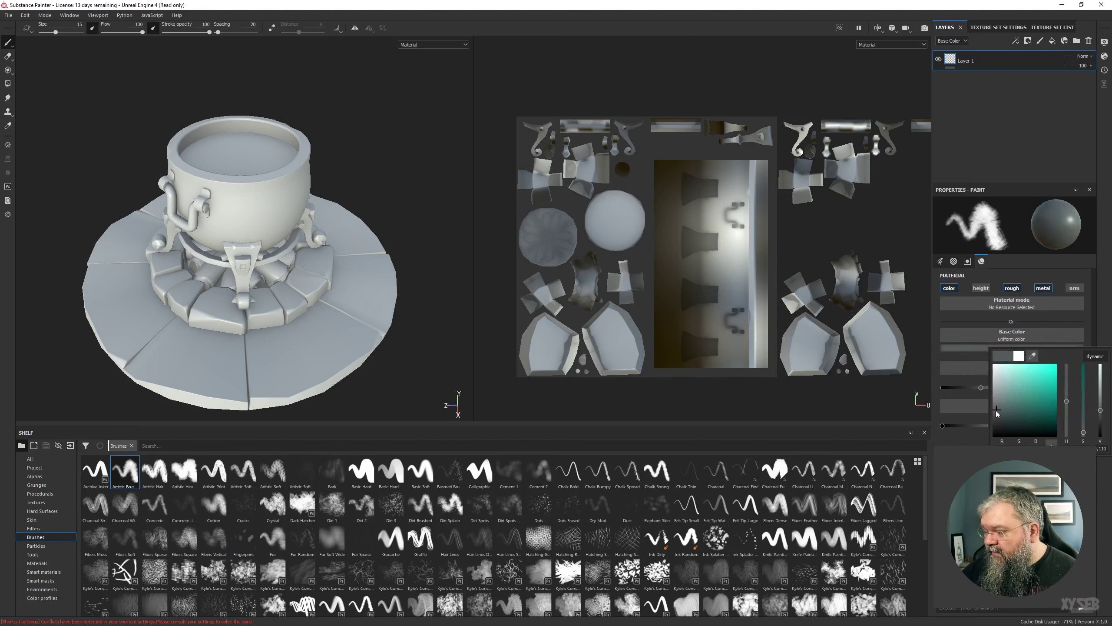
- Set the brush material's metallic value to 1 and its roughness to about 0.47
left_click(951, 394)
mouse_move(981, 388)
left_mouse_down()
mouse_move(990, 388)
mouse_move(971, 392)
left_mouse_up()
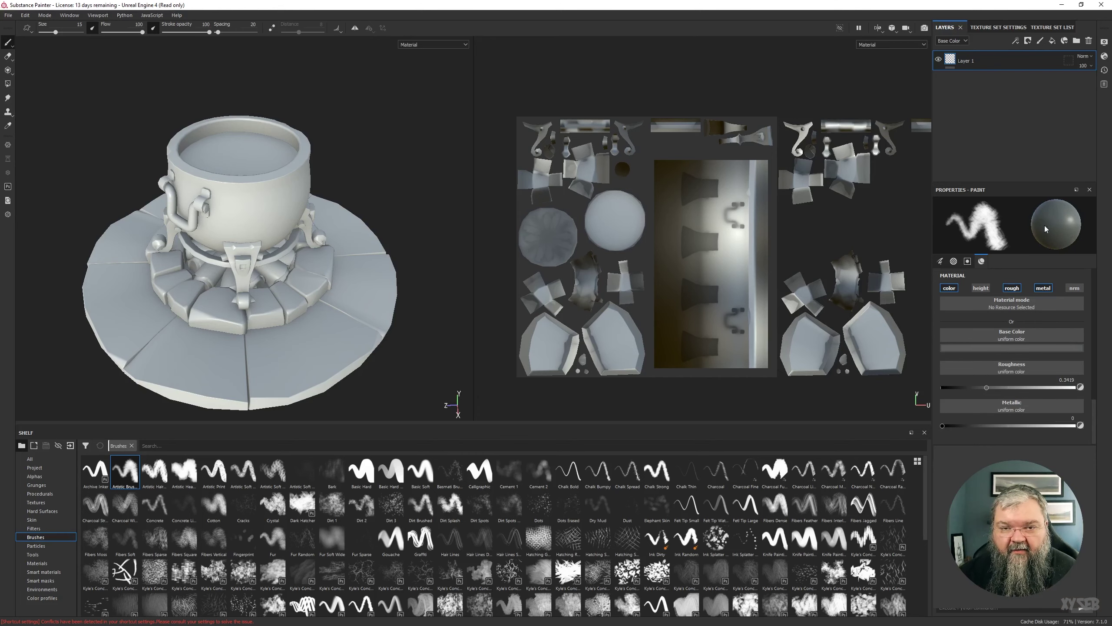
mouse_move(984, 389)
left_mouse_down()
mouse_move(960, 393)
mouse_move(1063, 389)
mouse_move(956, 393)
mouse_move(991, 394)
left_mouse_up()
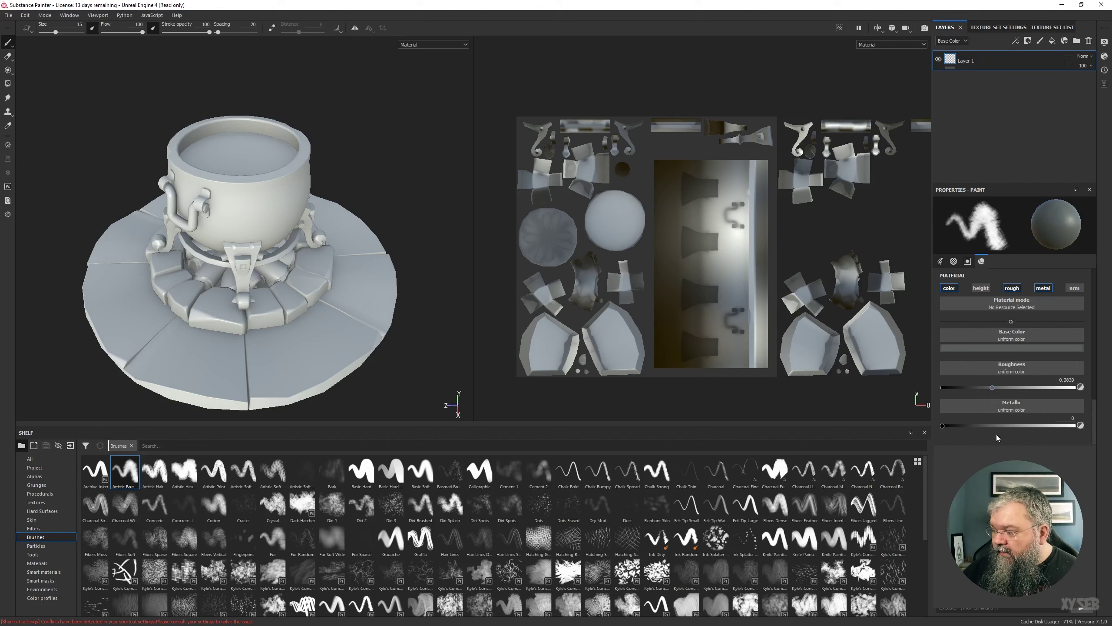
left_click_drag(943, 425, 1092, 424)
left_click_drag(992, 393, 1005, 392)
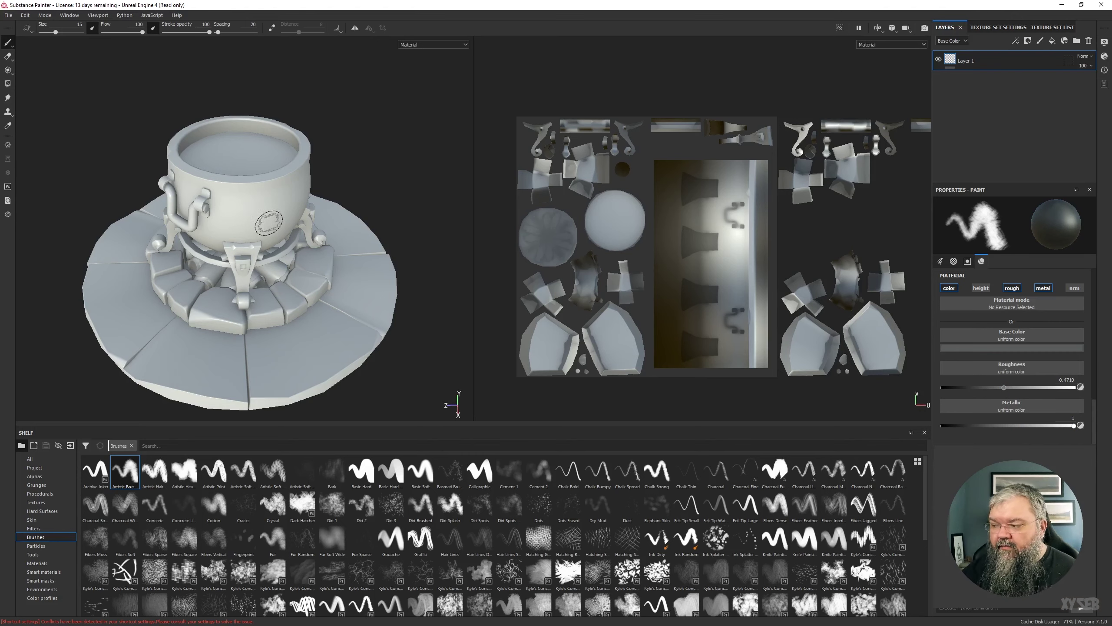
- Paint a dark metallic patch on the cauldron's body between the handles, extending down behind the front leg
mouse_move(330, 156)
left_mouse_down("alt")
mouse_move(394, 154)
mouse_move(343, 161)
left_mouse_up("alt")
mouse_move(248, 207)
left_mouse_down()
mouse_move(248, 218)
mouse_move(271, 202)
mouse_move(285, 219)
mouse_move(302, 195)
mouse_move(231, 213)
mouse_move(261, 232)
mouse_move(298, 221)
mouse_move(248, 191)
mouse_move(231, 217)
mouse_move(239, 184)
mouse_move(293, 179)
mouse_move(262, 177)
mouse_move(314, 204)
mouse_move(267, 241)
mouse_move(232, 237)
mouse_move(263, 243)
mouse_move(232, 226)
left_mouse_up()
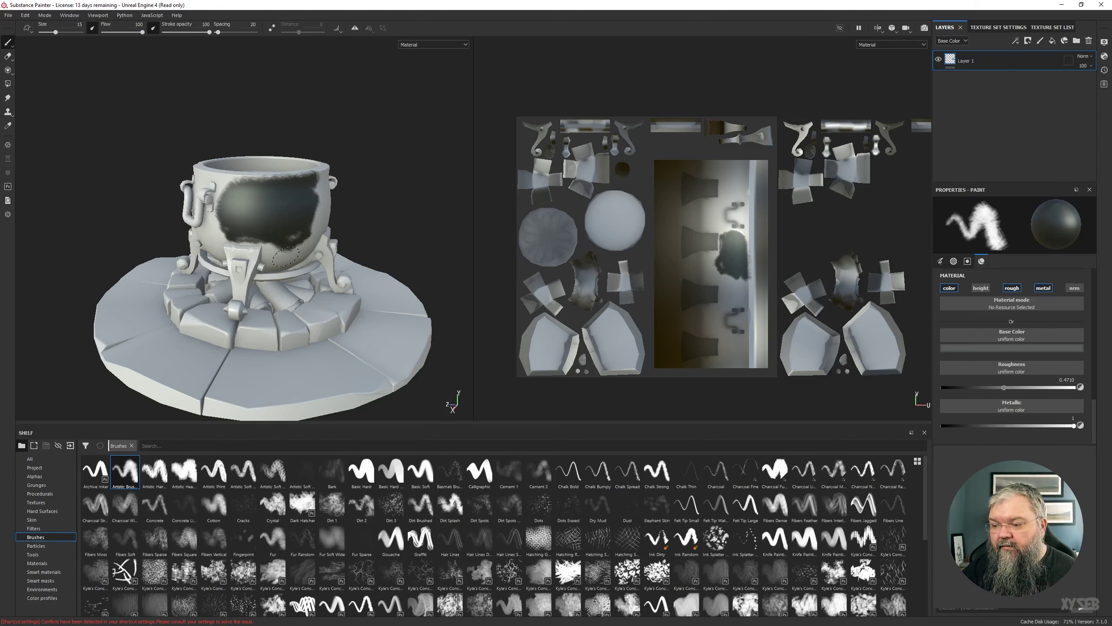
mouse_move(284, 259)
left_mouse_down()
mouse_move(265, 244)
mouse_move(259, 252)
mouse_move(293, 239)
mouse_move(295, 248)
mouse_move(319, 193)
mouse_move(243, 250)
left_mouse_up()
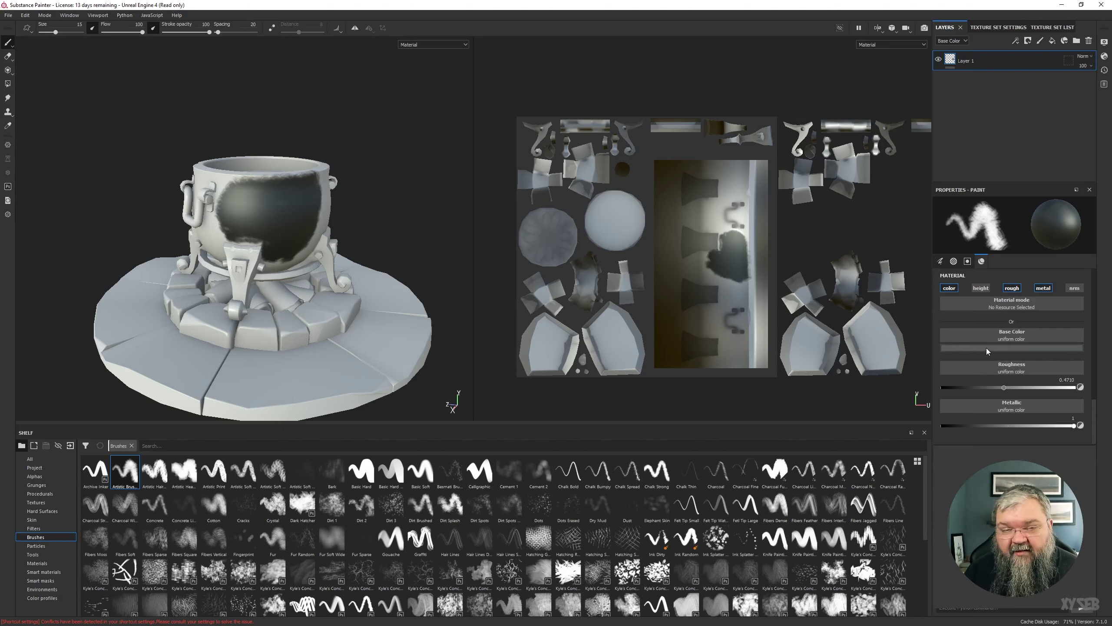
- Lower the brush roughness to about 0.33 and paint over the dark patch on the cauldron to compare its shine
left_click_drag(360, 190, 324, 187, "alt")
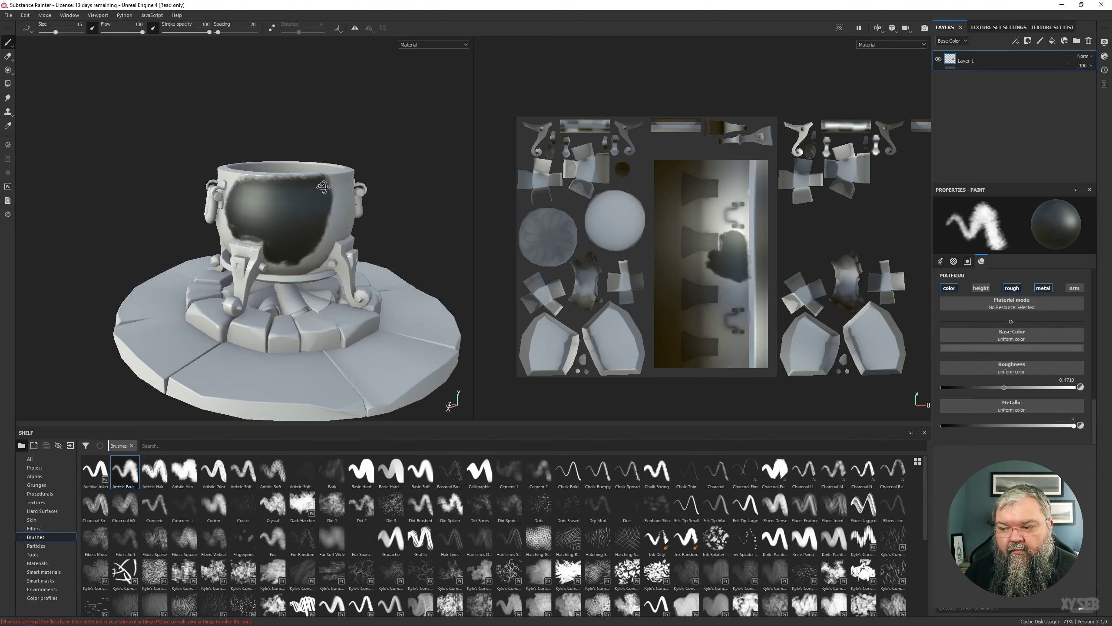
scroll(443, 180, "up", 5)
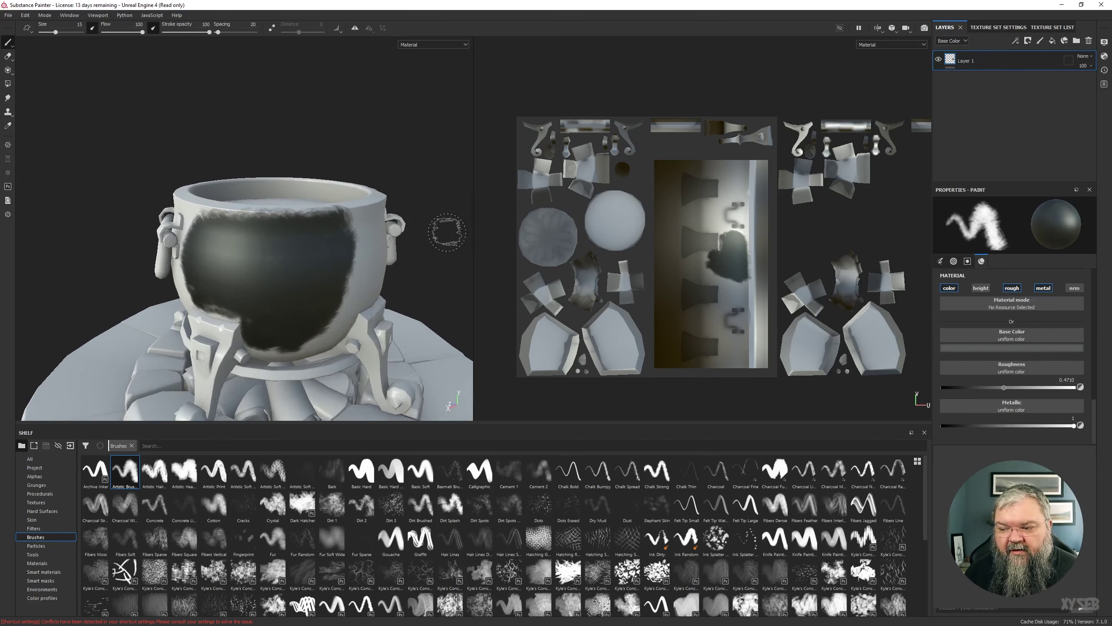
left_click_drag(435, 188, 423, 167, "alt")
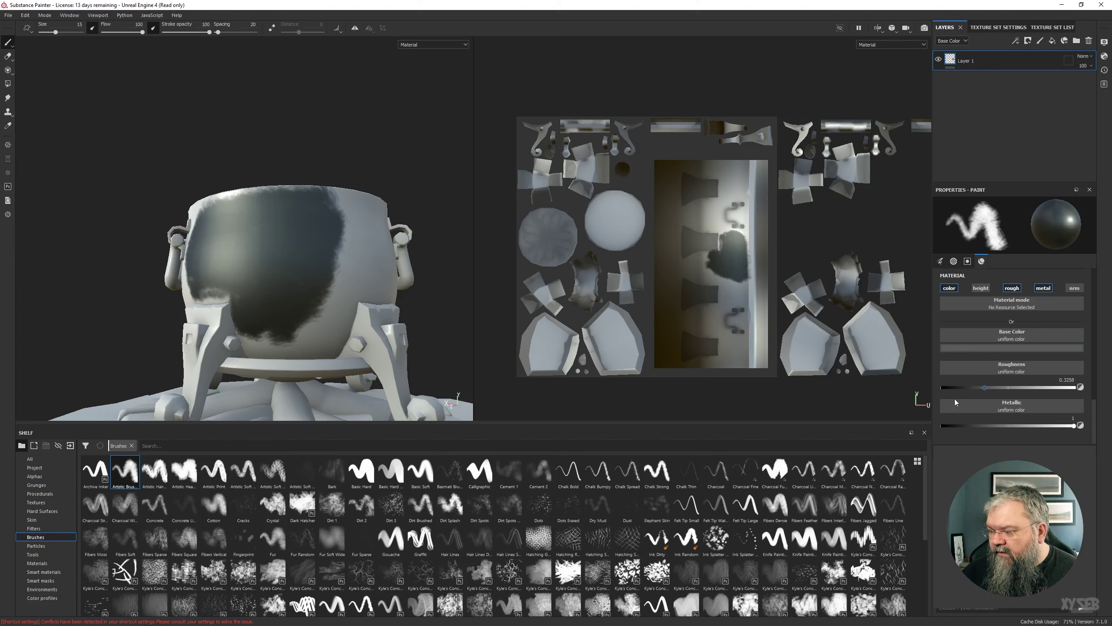
mouse_move(214, 250)
left_mouse_down()
mouse_move(224, 273)
mouse_move(242, 252)
mouse_move(264, 271)
mouse_move(291, 256)
mouse_move(303, 220)
mouse_move(221, 215)
mouse_move(264, 217)
mouse_move(230, 205)
mouse_move(351, 186)
mouse_move(304, 232)
mouse_move(346, 241)
mouse_move(323, 290)
left_mouse_up()
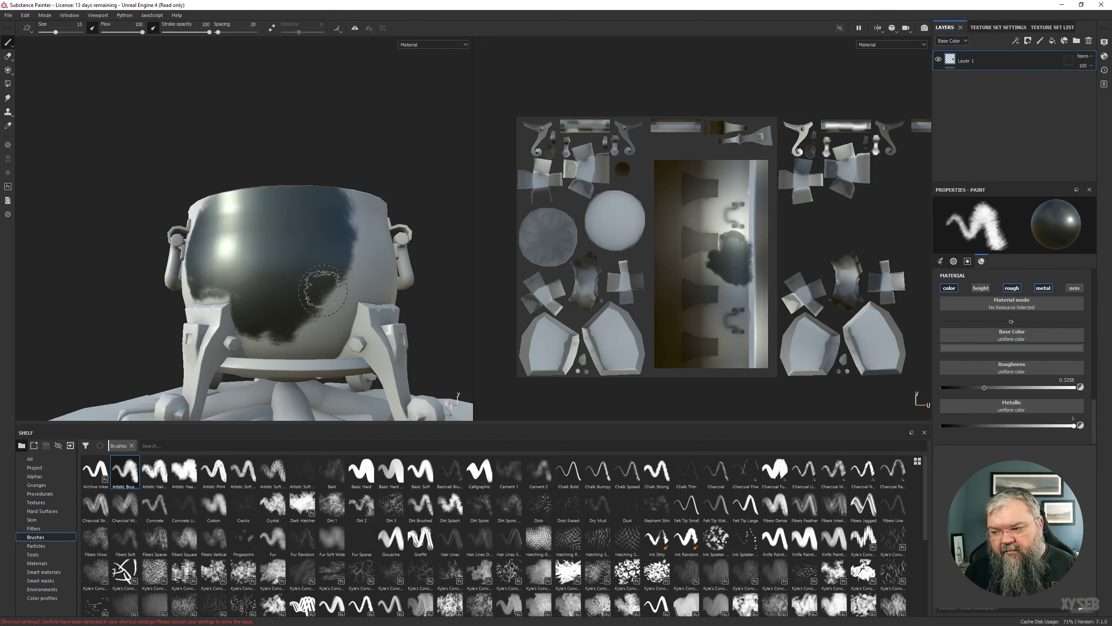
mouse_move(265, 155)
left_mouse_down("alt")
mouse_move(293, 182)
mouse_move(287, 200)
mouse_move(289, 132)
left_mouse_up("alt")
mouse_move(290, 133)
middle_mouse_down("alt")
mouse_move(323, 161)
mouse_move(313, 163)
middle_mouse_up("alt")
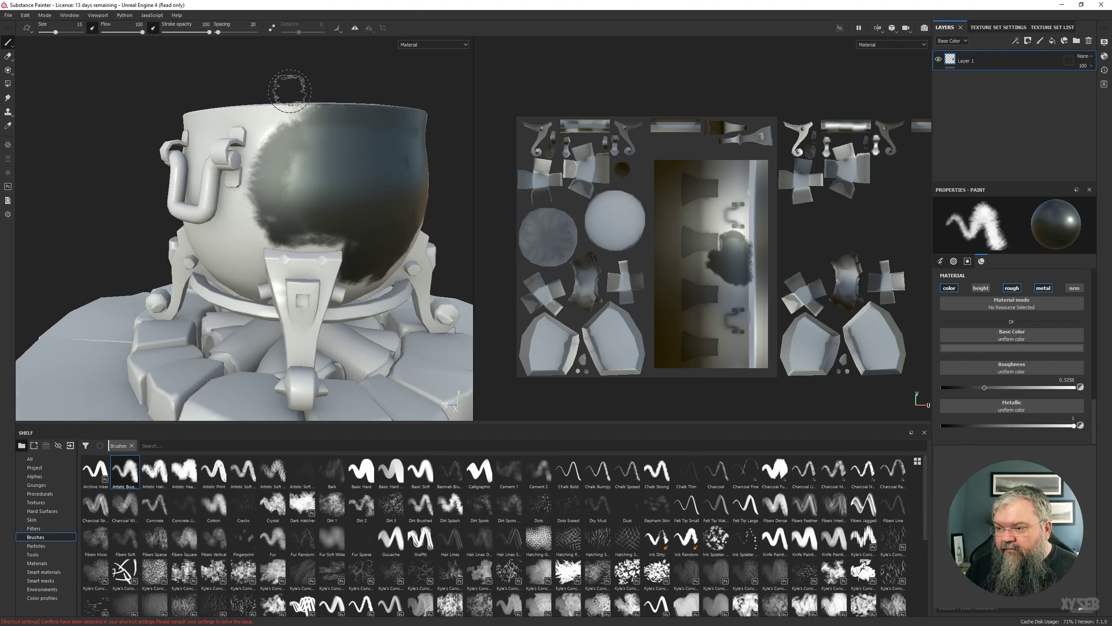
- Paint short dark metallic strokes on the cauldron's body behind the handle and just below it, beside the large dark patch
left_click_drag(293, 107, 315, 149, "alt")
middle_click_drag(316, 149, 274, 113, "alt")
right_click_drag(274, 113, 313, 94, "alt")
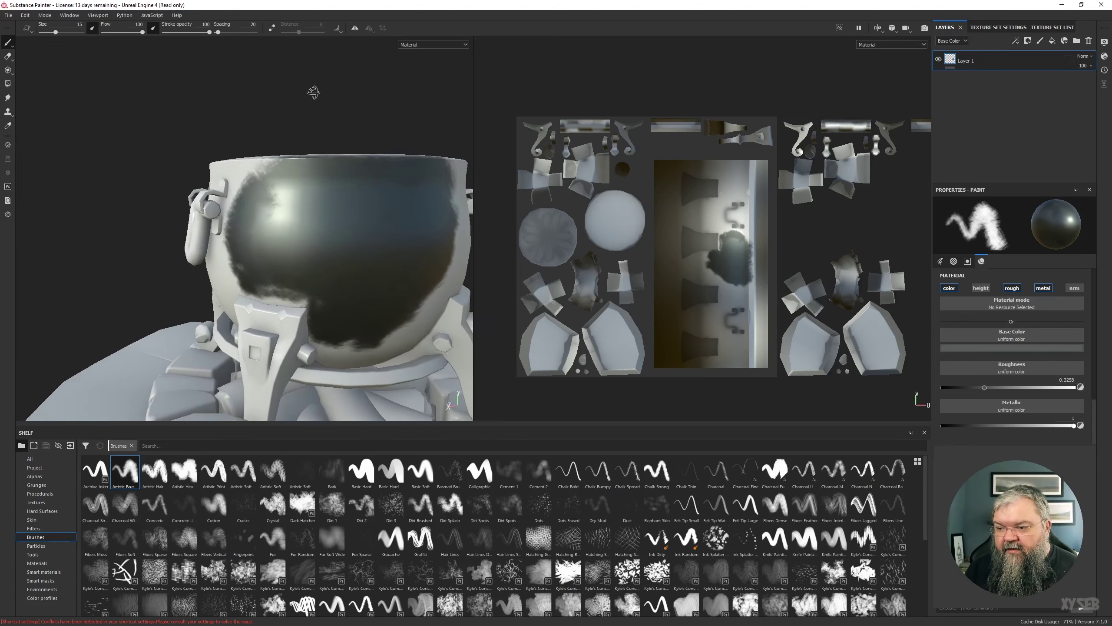
middle_click_drag(352, 123, 269, 134, "alt")
left_click_drag(268, 134, 302, 141, "alt")
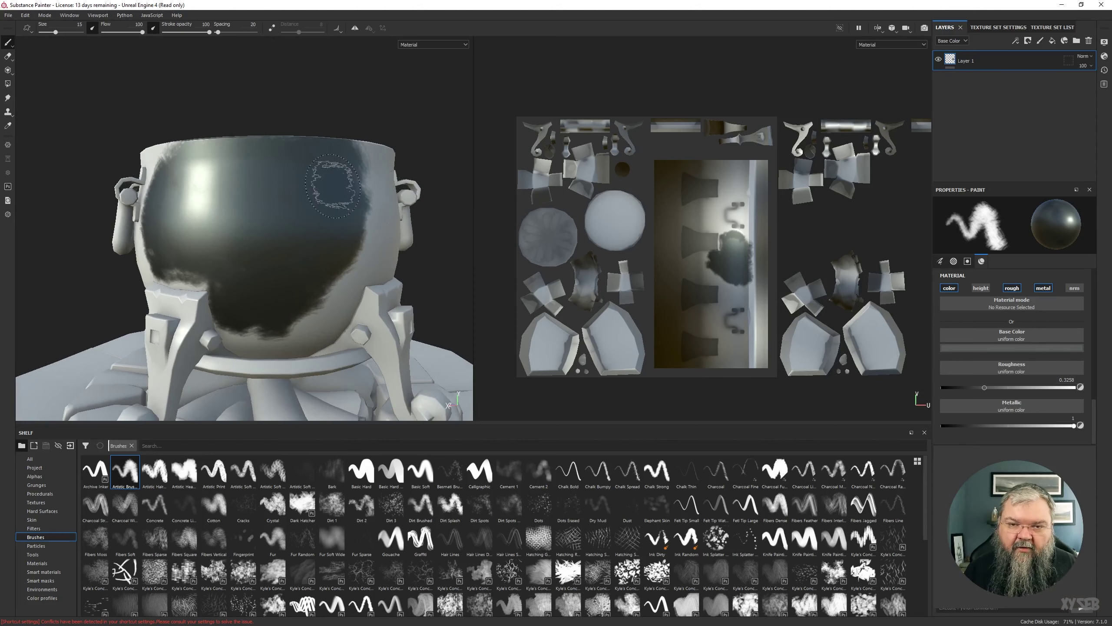
mouse_move(165, 114)
left_mouse_down("alt")
mouse_move(270, 94)
mouse_move(302, 120)
mouse_move(245, 170)
left_mouse_up("alt")
mouse_move(227, 102)
left_mouse_down("alt")
mouse_move(223, 133)
mouse_move(303, 105)
mouse_move(263, 99)
left_mouse_up("alt")
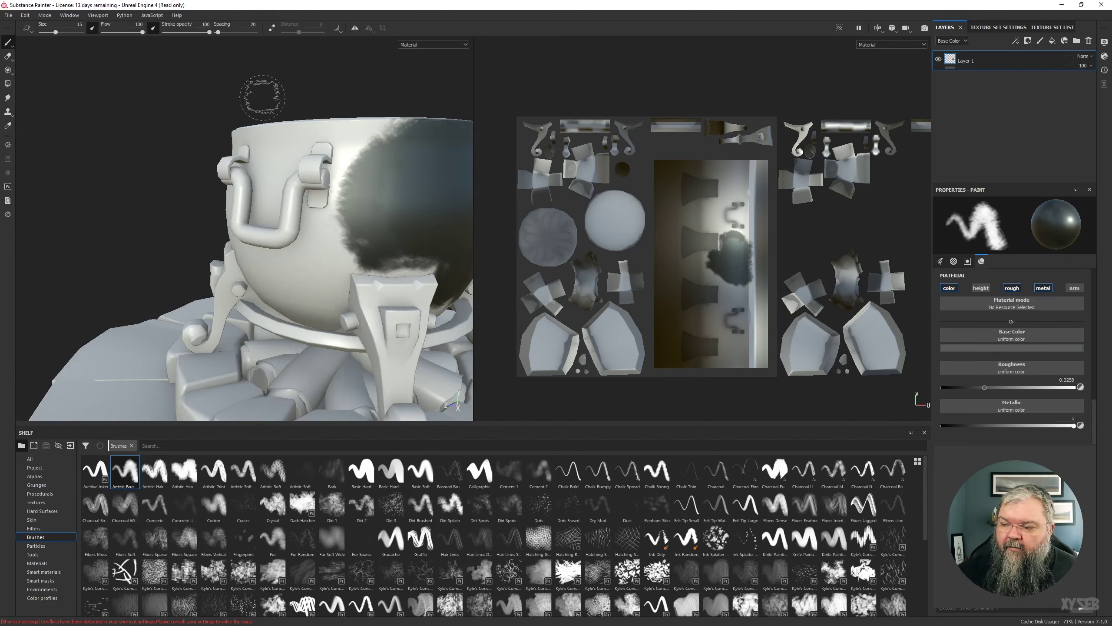
mouse_move(309, 237)
left_mouse_down()
mouse_move(272, 179)
mouse_move(317, 240)
left_mouse_up()
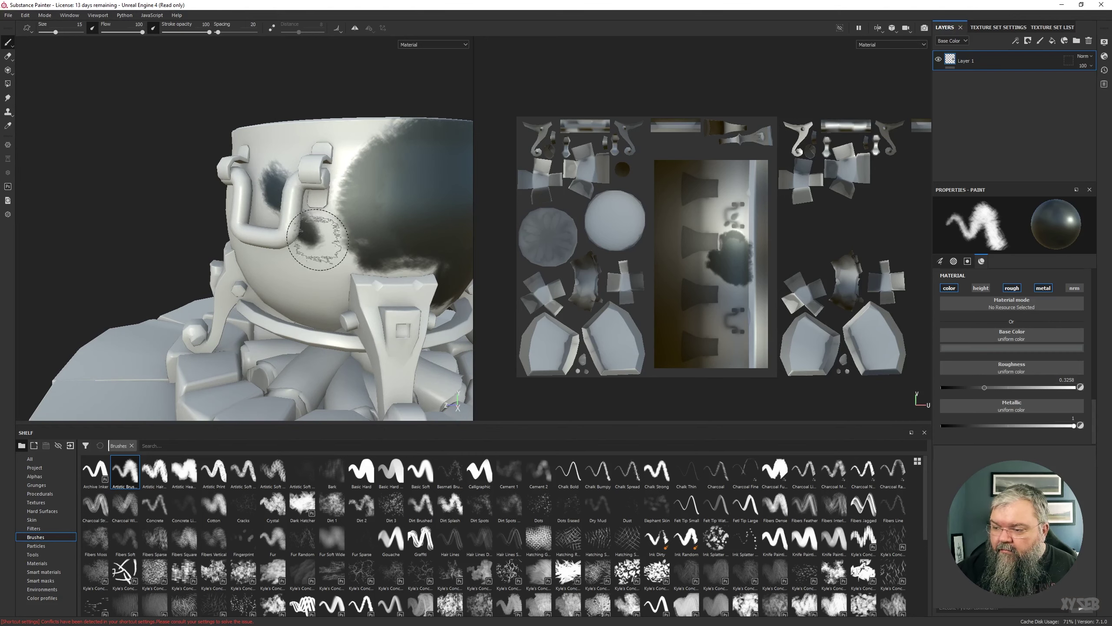
- Paint a dark stroke across the opposite handle and the cauldron's body beneath it
mouse_move(332, 280)
left_mouse_down("alt")
mouse_move(350, 245)
mouse_move(326, 285)
mouse_move(287, 285)
mouse_move(282, 274)
mouse_move(461, 215)
mouse_move(236, 224)
left_mouse_up("alt")
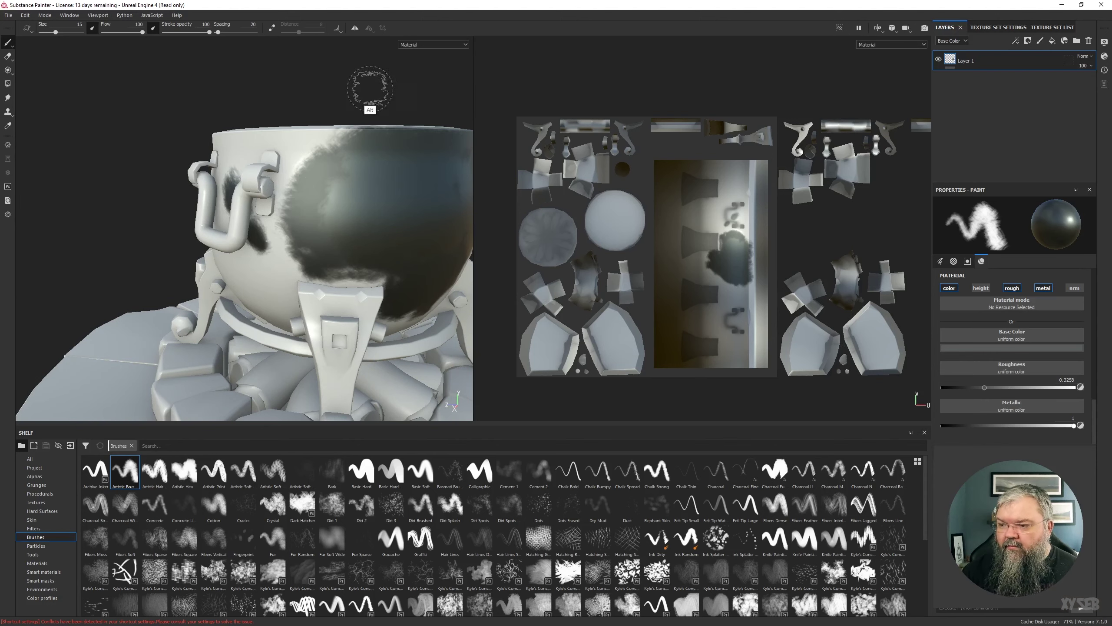
mouse_move(367, 87)
left_mouse_down("alt")
mouse_move(194, 99)
mouse_move(212, 82)
left_mouse_up("alt")
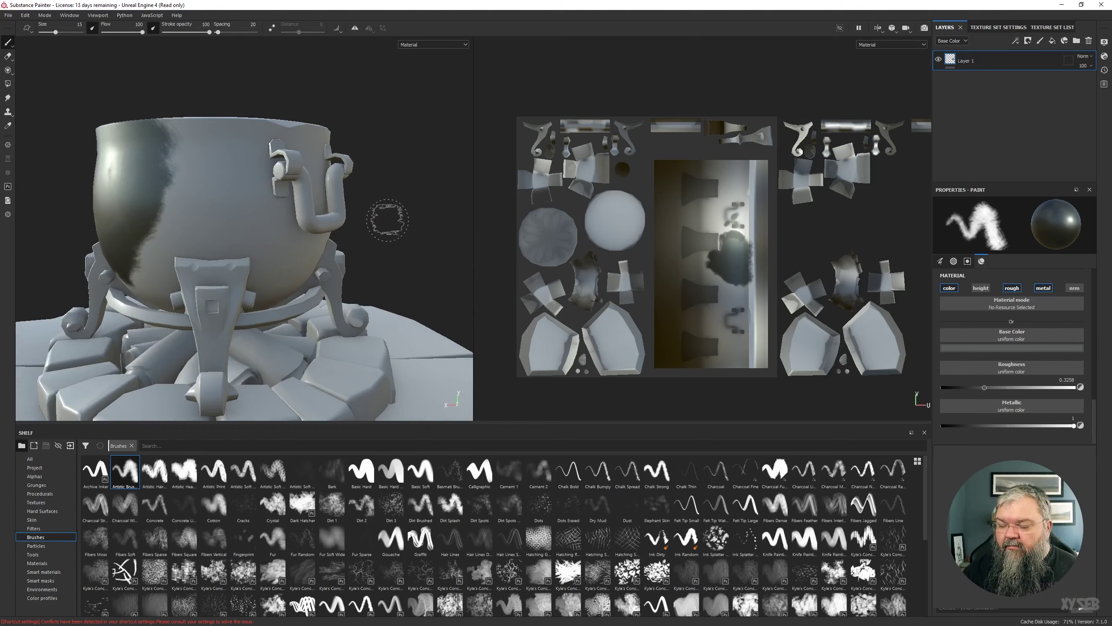
mouse_move(389, 222)
left_mouse_down("alt")
mouse_move(261, 214)
mouse_move(232, 235)
left_mouse_up("alt")
mouse_move(355, 208)
left_mouse_down("alt")
mouse_move(422, 169)
mouse_move(323, 209)
mouse_move(352, 224)
mouse_move(385, 194)
left_mouse_up("alt")
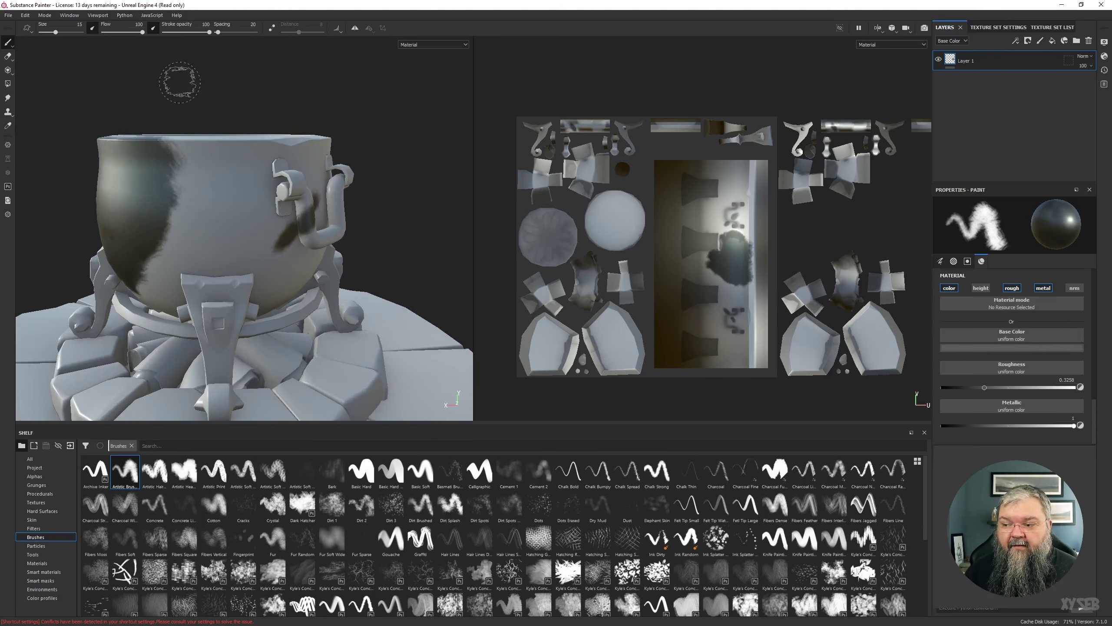
- Save the project under the name chaudron
left_click(7, 17)
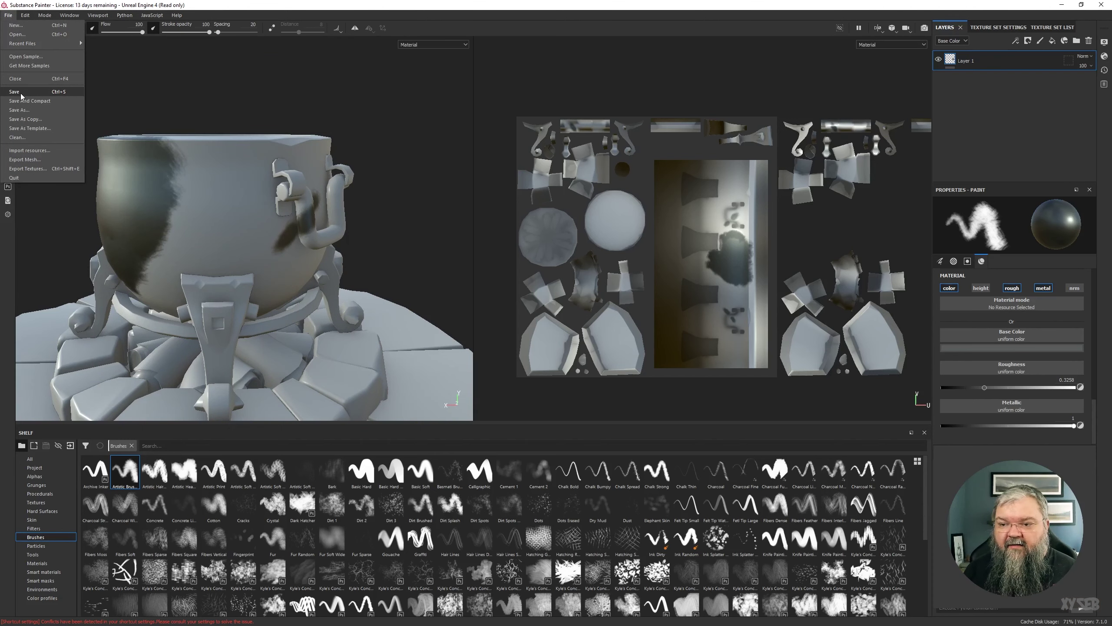
mouse_move(25, 14)
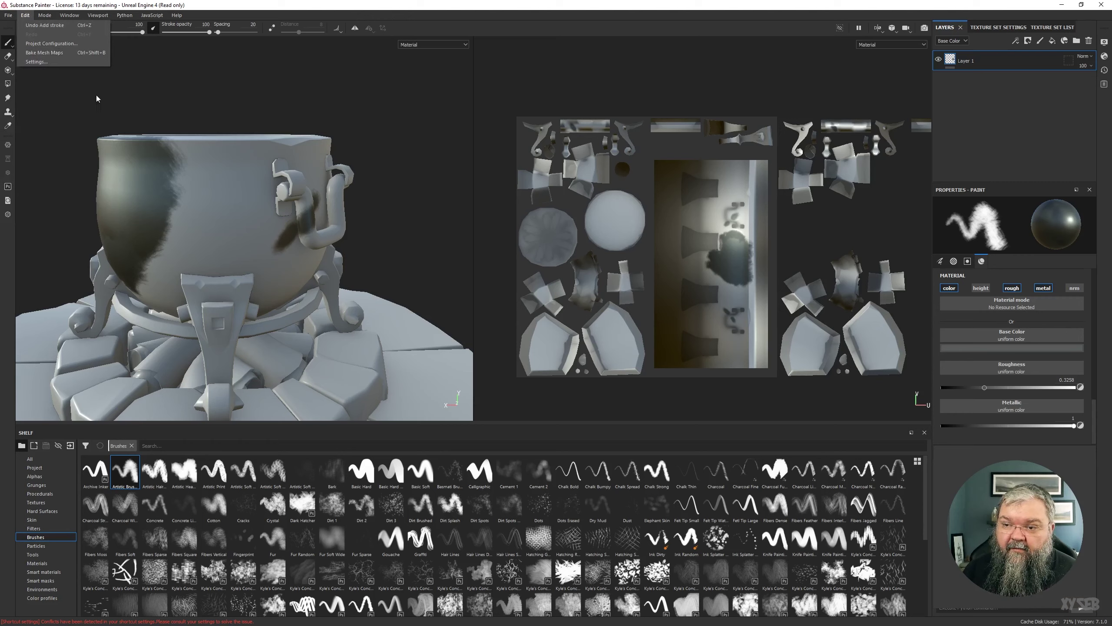
left_click(180, 91)
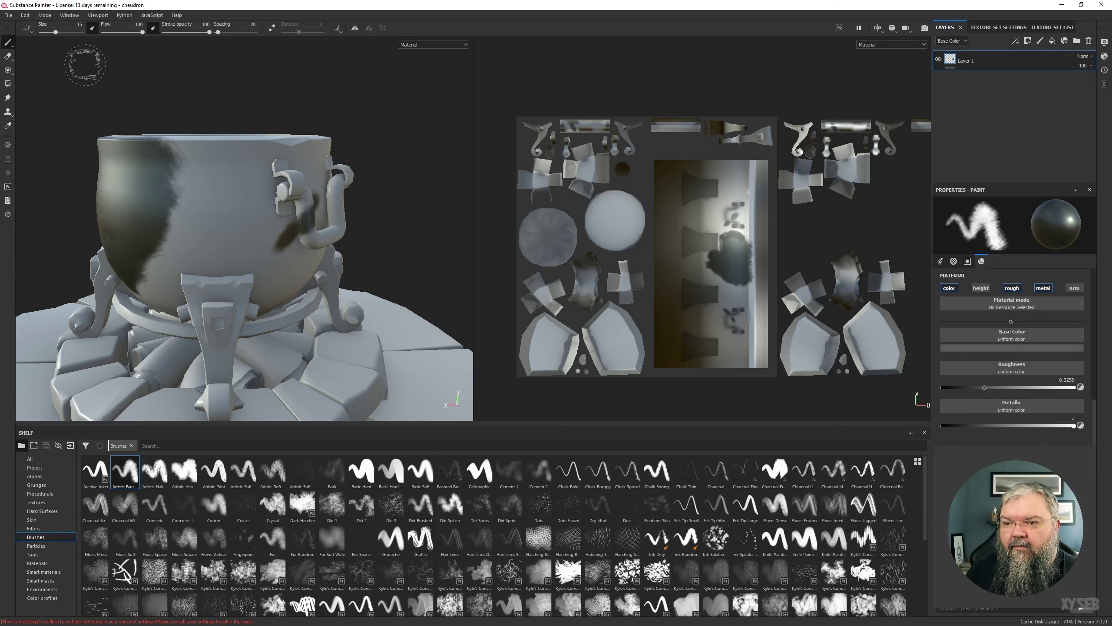
- Reload the project's mesh from chaudronPainter.fbx in the project configuration, with stroke positions preserved on the mesh
left_click(25, 15)
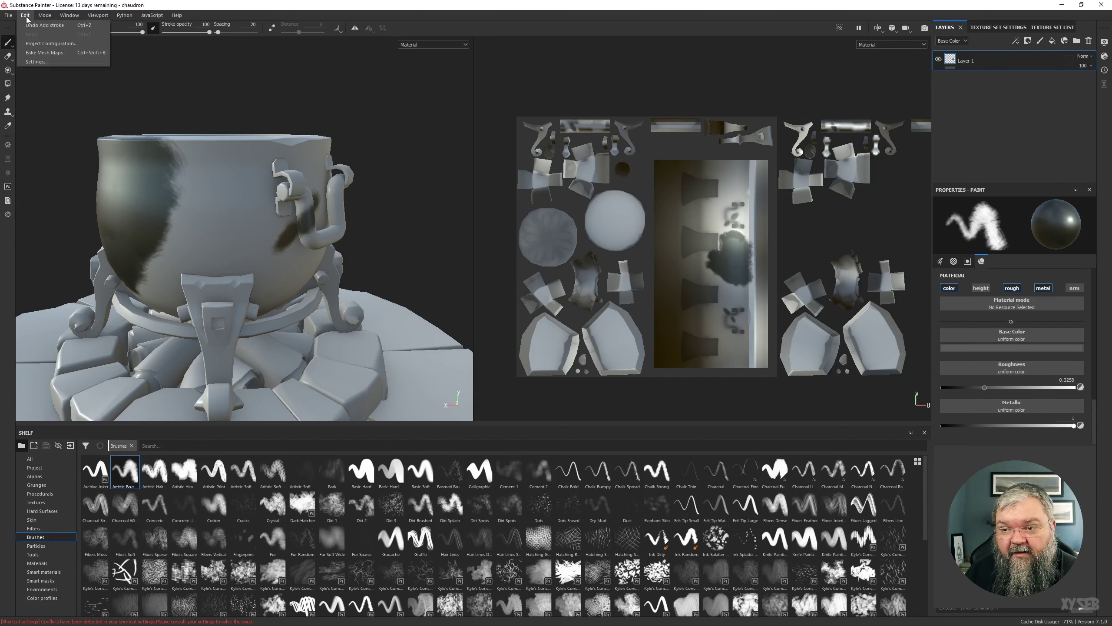
left_click(35, 44)
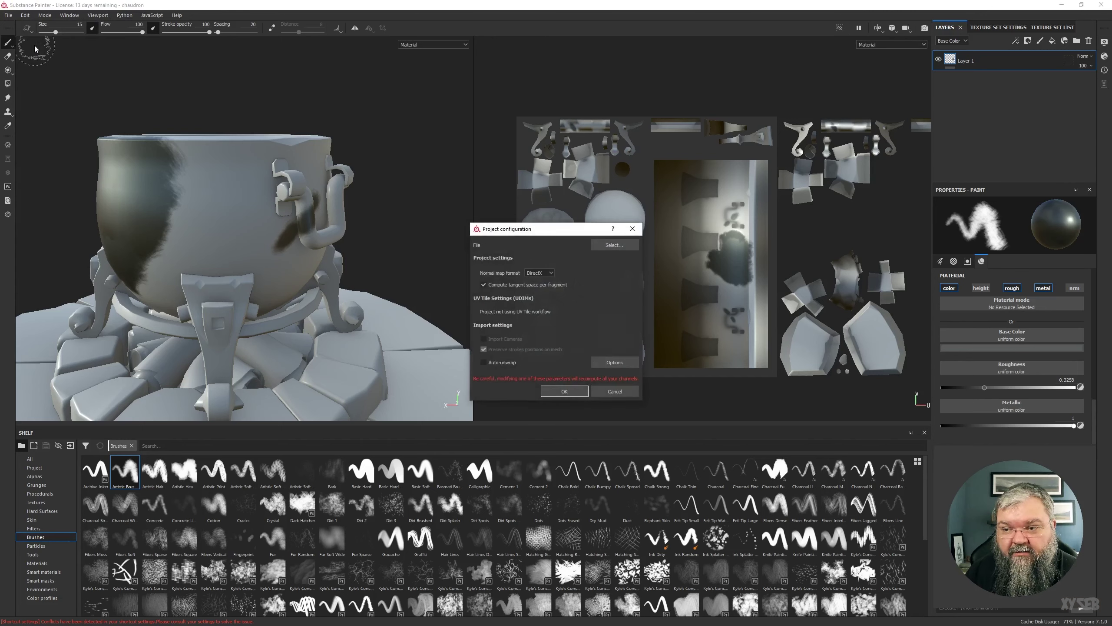
left_click_drag(499, 228, 364, 171)
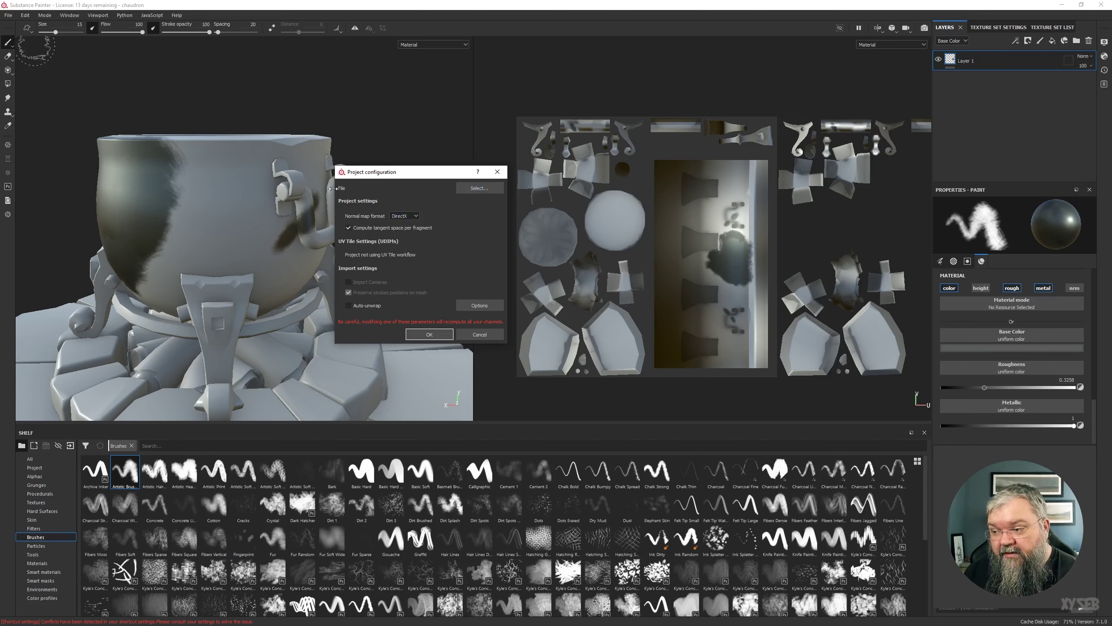
left_click(479, 188)
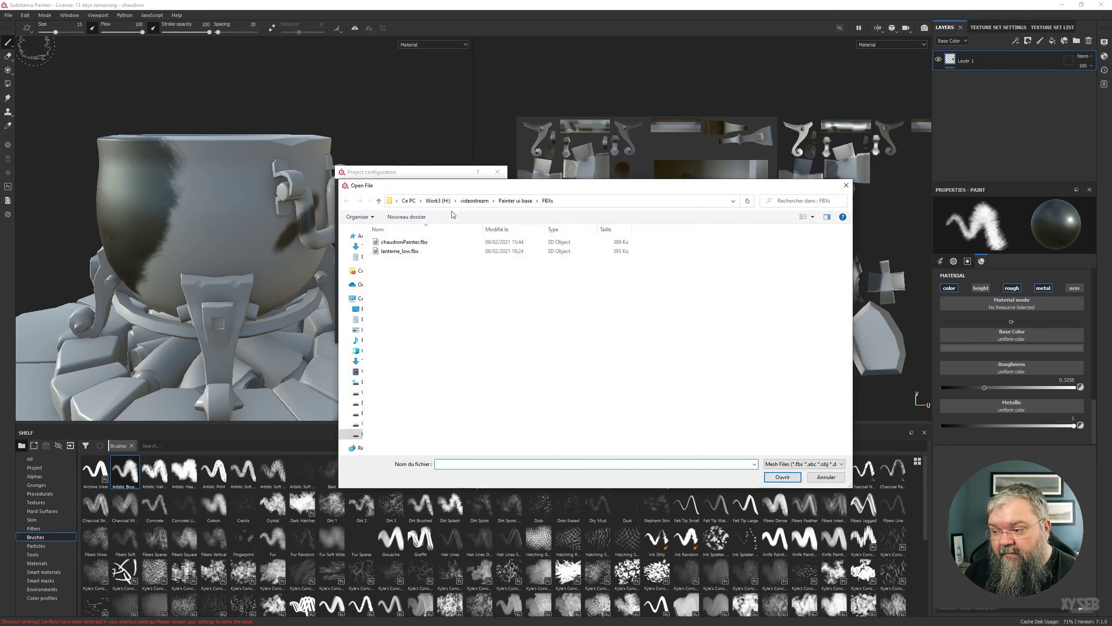
double_click(399, 244)
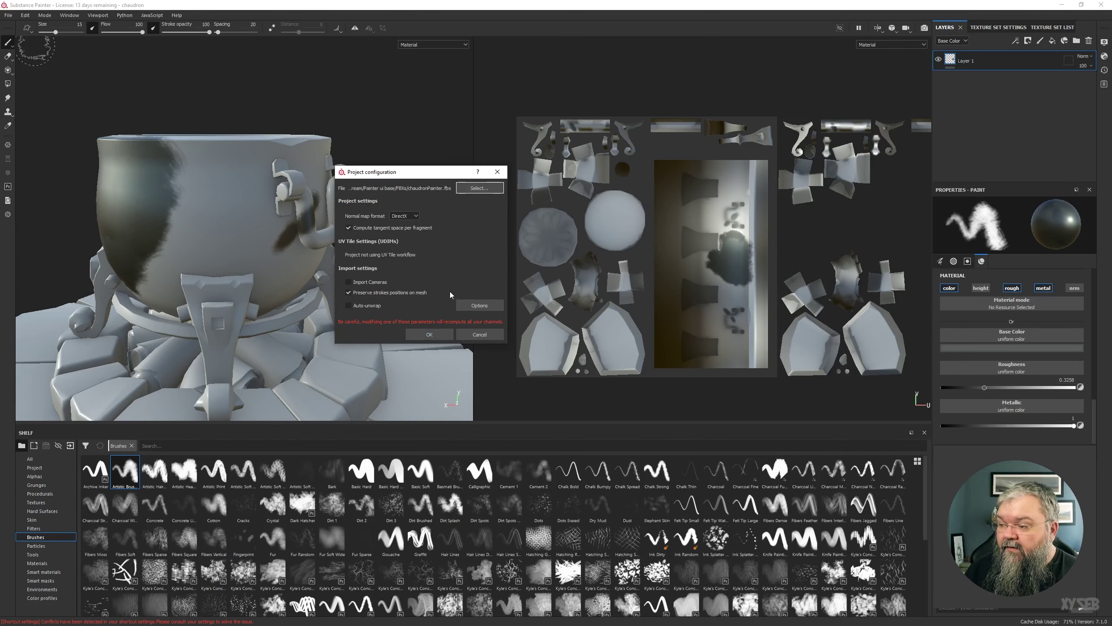
left_click(430, 334)
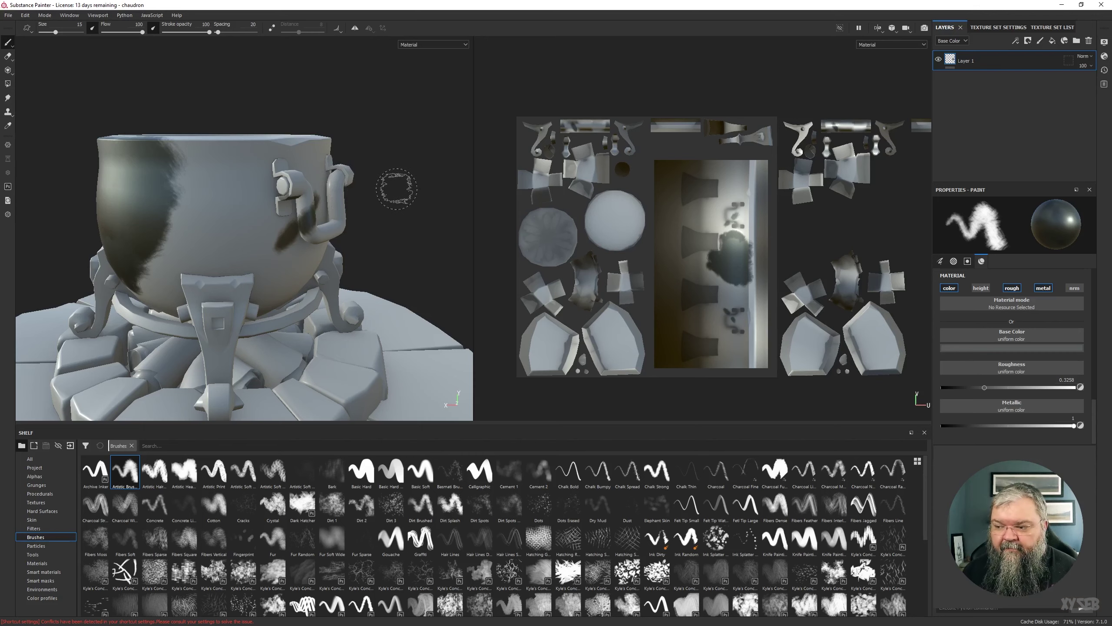
- Inspect the reloaded cauldron and its painted strokes from several sides, and review the project configuration without applying changes
mouse_move(393, 186)
left_mouse_down("alt")
mouse_move(263, 177)
mouse_move(365, 169)
left_mouse_up("alt")
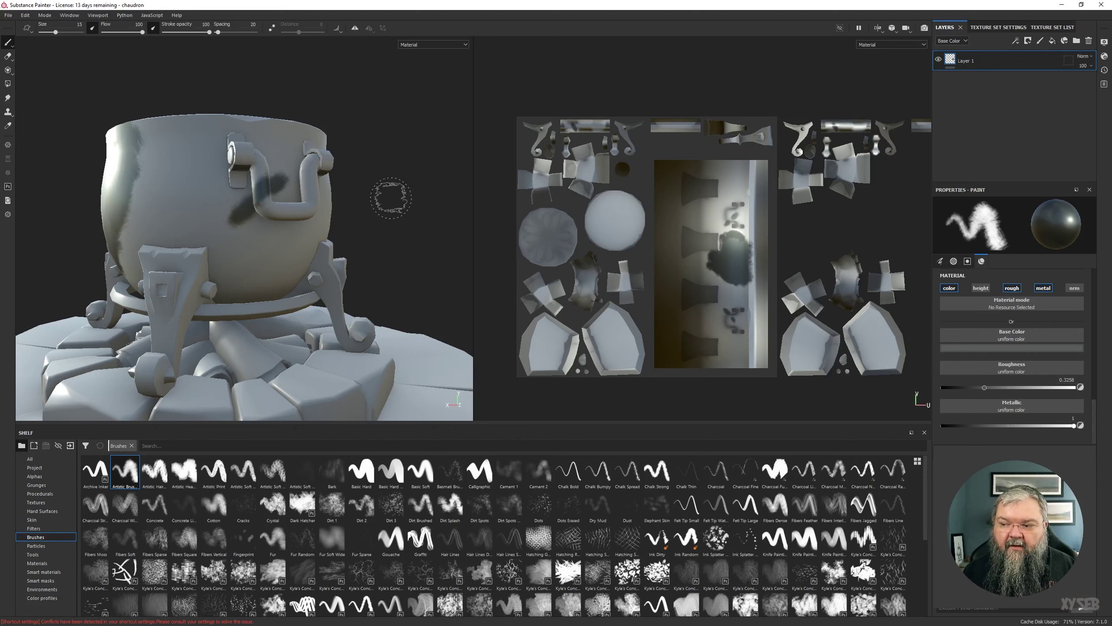
left_click_drag(390, 193, 245, 231, "alt")
left_click_drag(409, 216, 354, 209, "alt")
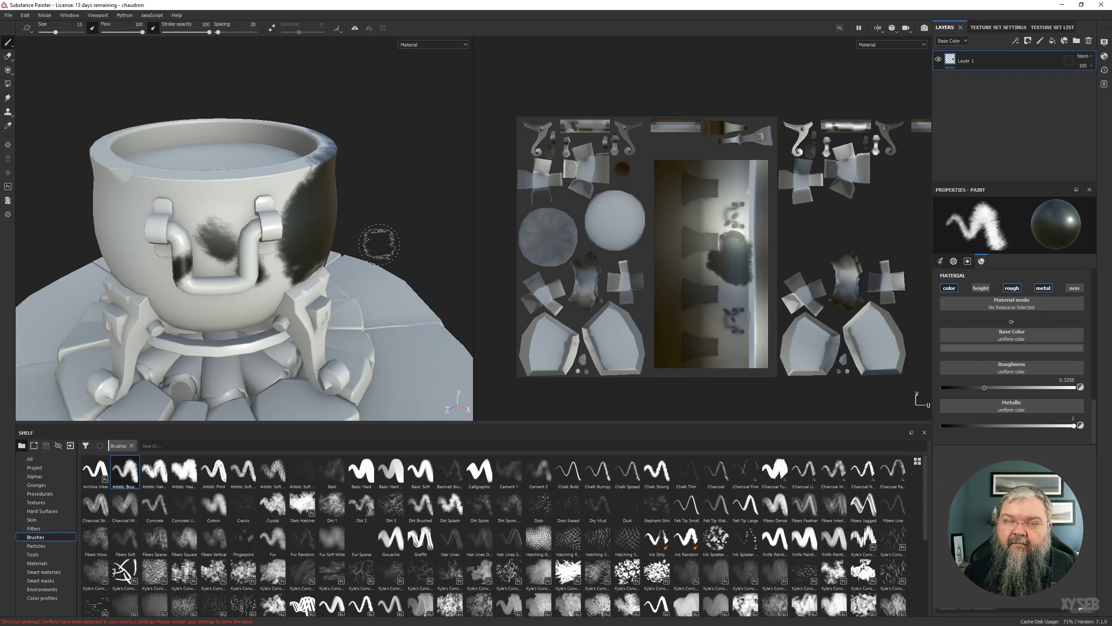
scroll(377, 223, "down", 5)
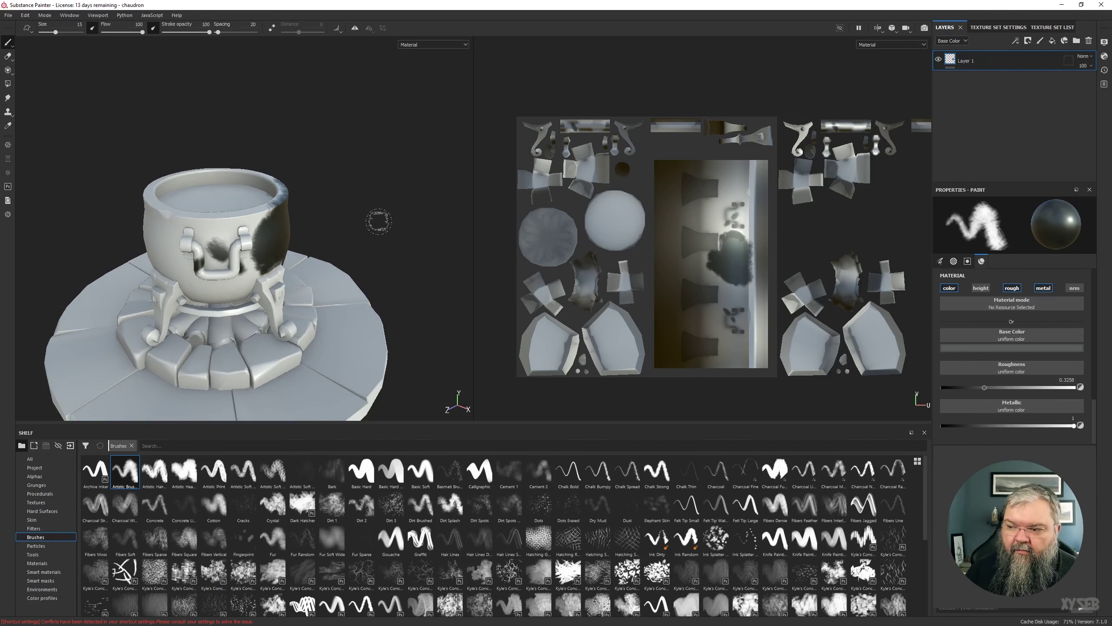
mouse_move(378, 219)
left_mouse_down("alt")
mouse_move(328, 220)
mouse_move(256, 255)
left_mouse_up("alt")
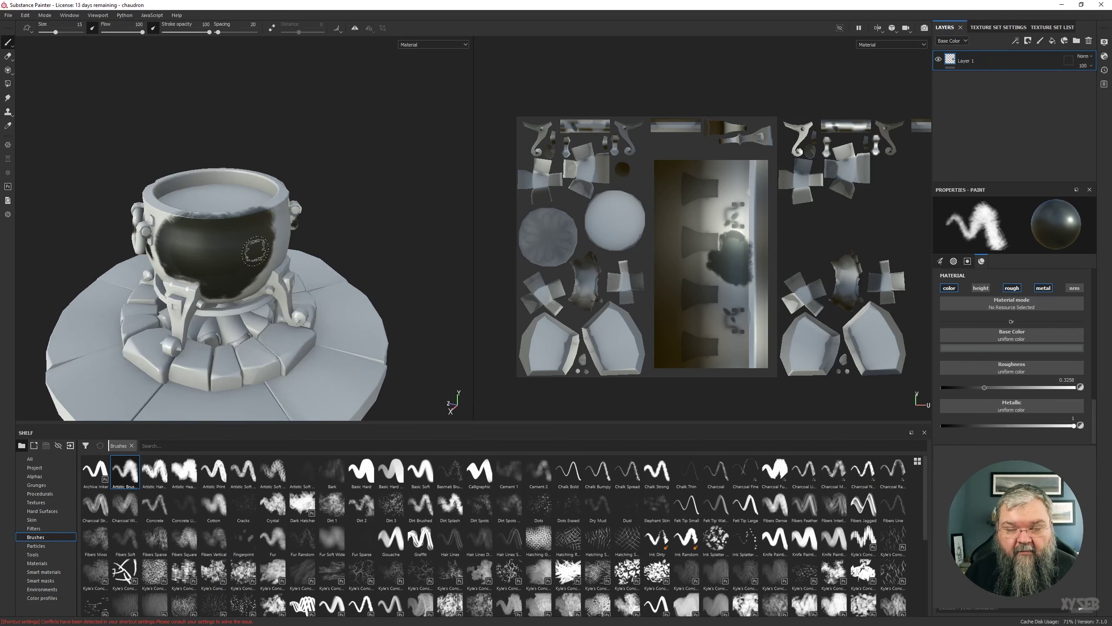
left_click_drag(397, 236, 356, 209, "alt")
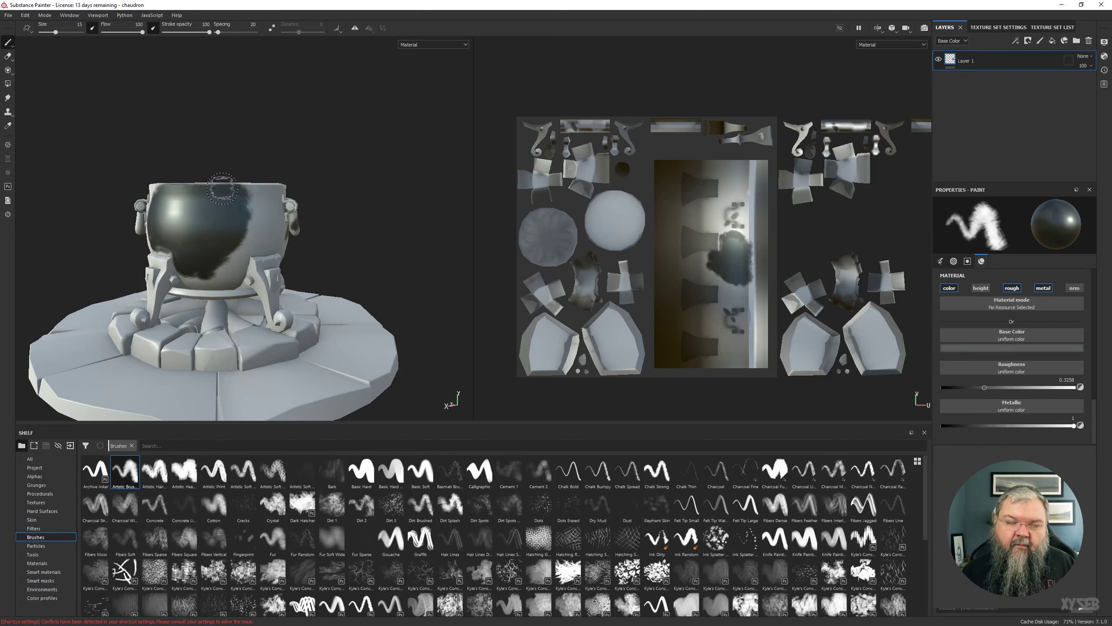
left_click(38, 18)
key("Escape")
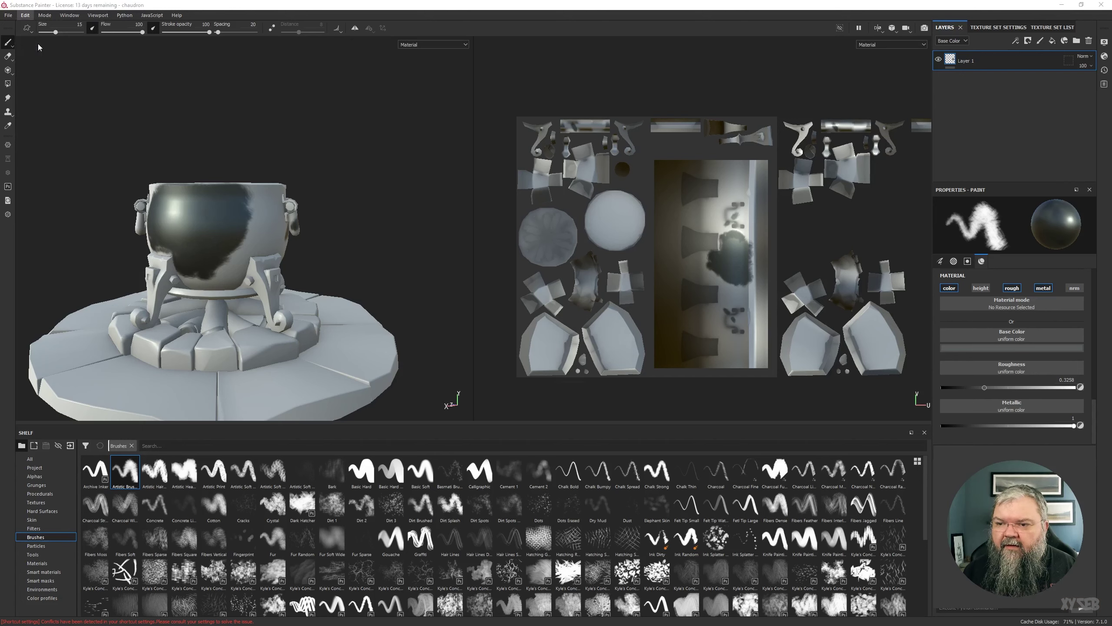
left_click(38, 47)
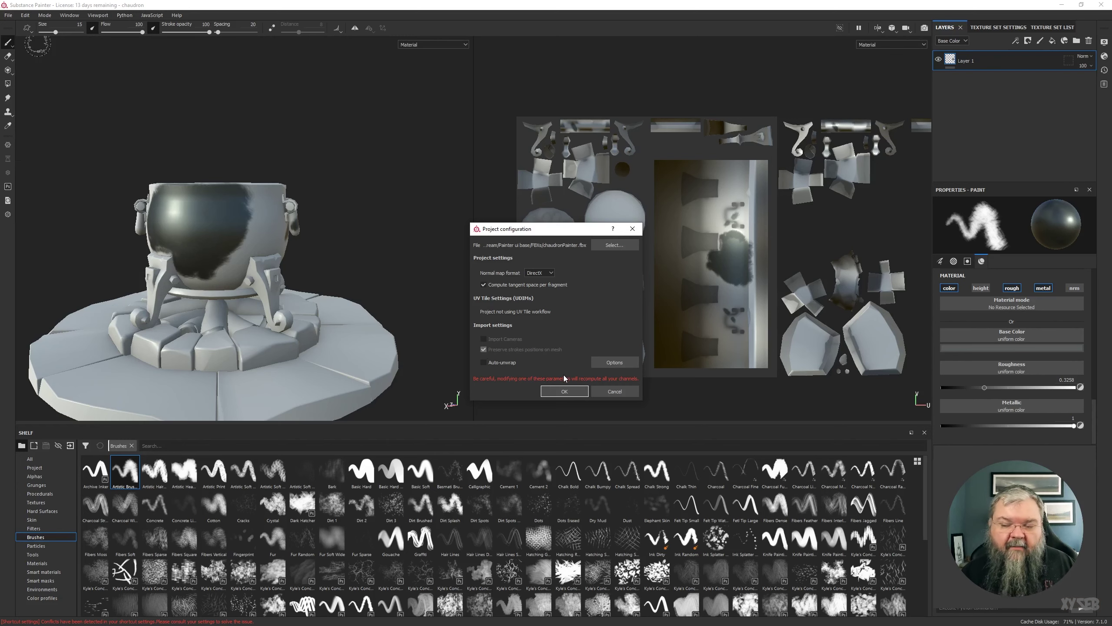
left_click(614, 393)
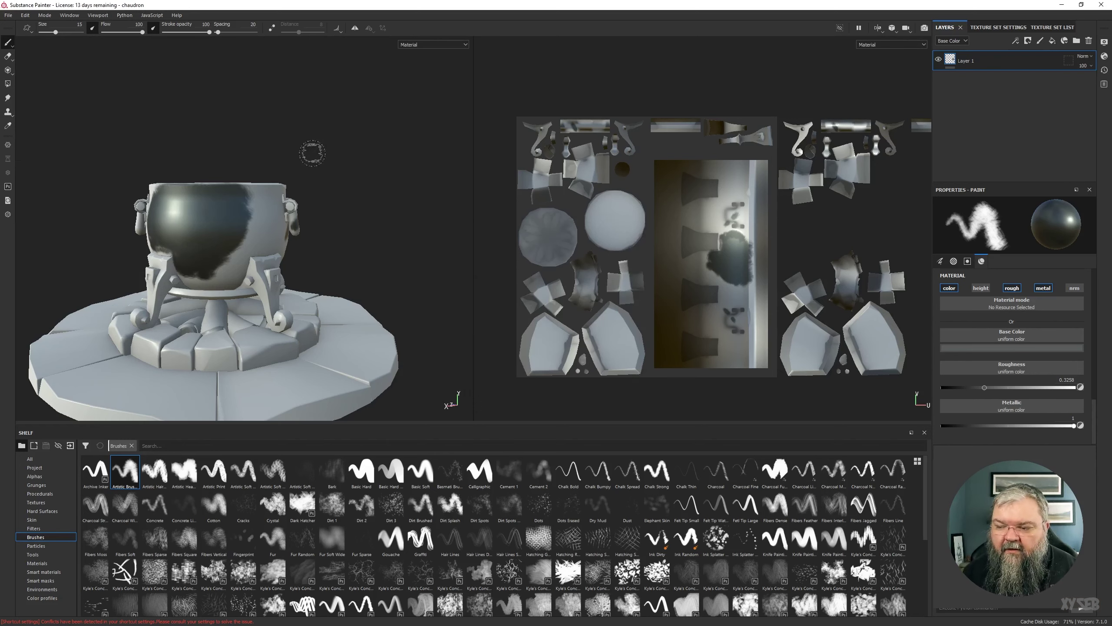
- Rebake all mesh maps of the Chaudron texture set at 2048, using the low poly mesh as the high poly mesh
mouse_move(258, 154)
left_mouse_down("alt")
mouse_move(367, 168)
mouse_move(312, 169)
mouse_move(316, 137)
mouse_move(340, 169)
left_mouse_up("alt")
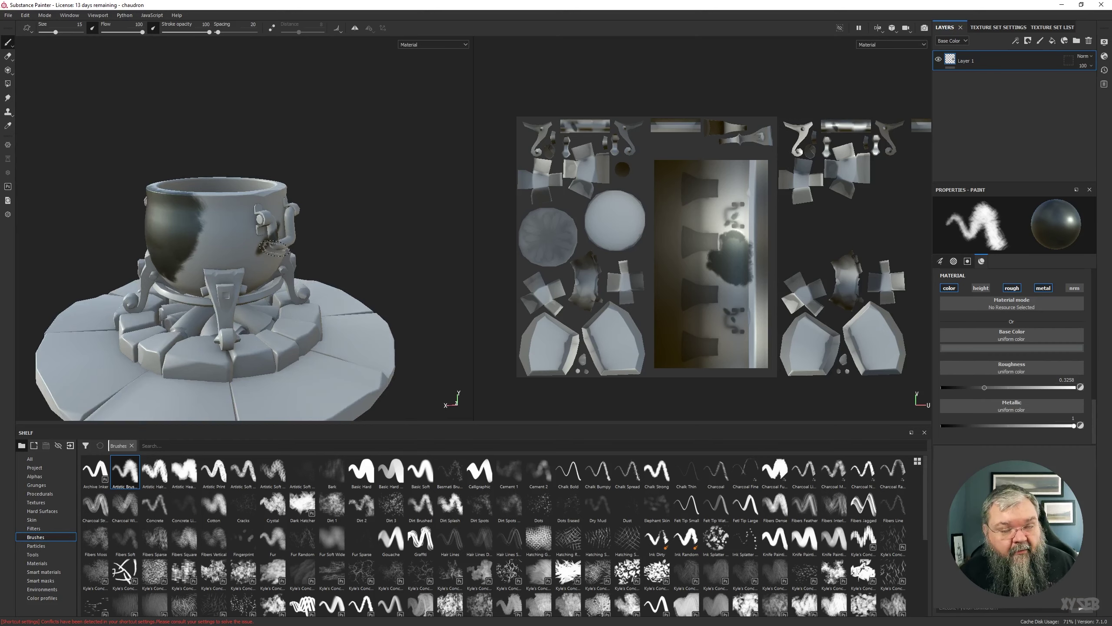
left_click_drag(274, 248, 276, 153, "alt")
scroll(405, 184, "up", 5)
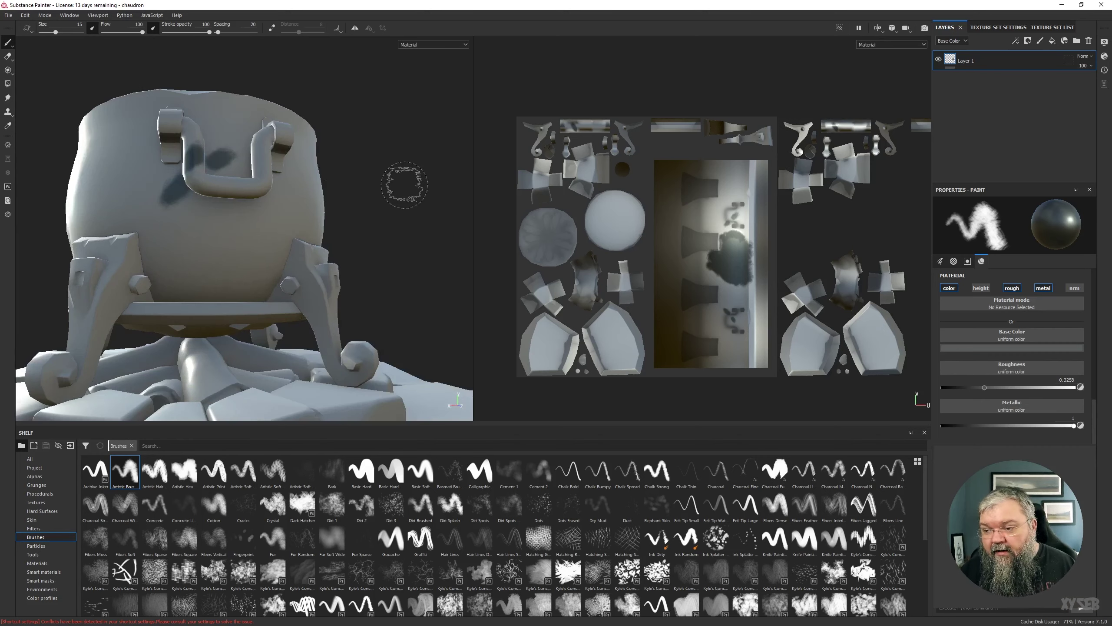
left_click_drag(404, 185, 451, 172, "alt")
mouse_move(501, 213)
left_mouse_down("alt")
mouse_move(509, 216)
mouse_move(372, 237)
mouse_move(382, 237)
mouse_move(385, 179)
mouse_move(405, 204)
mouse_move(430, 207)
left_mouse_up("alt")
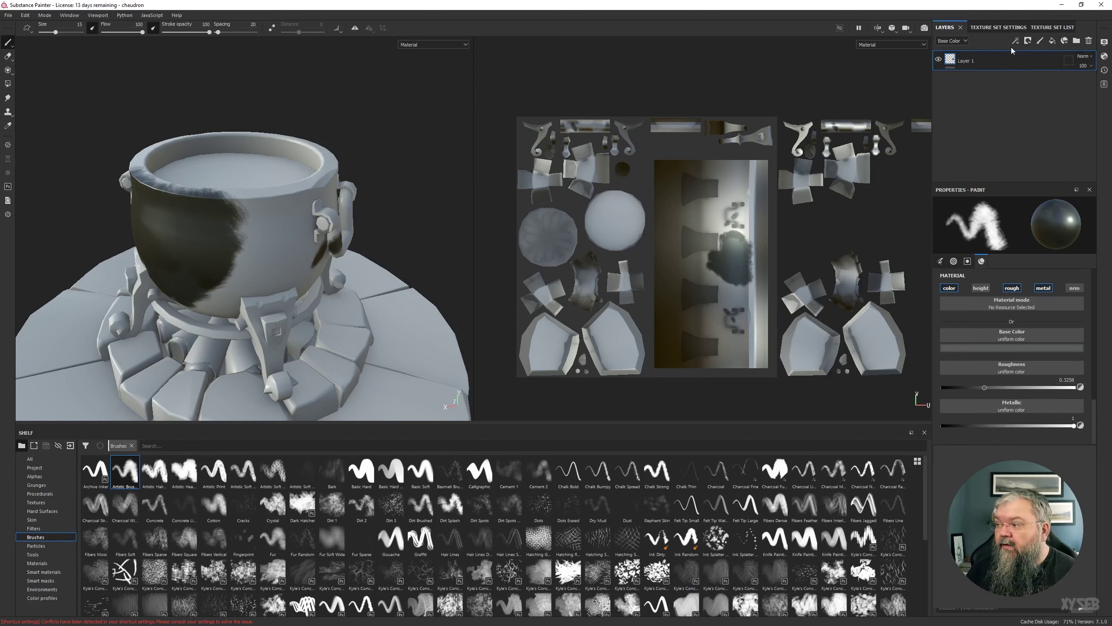
left_click(996, 28)
left_click(1053, 28)
left_click(999, 27)
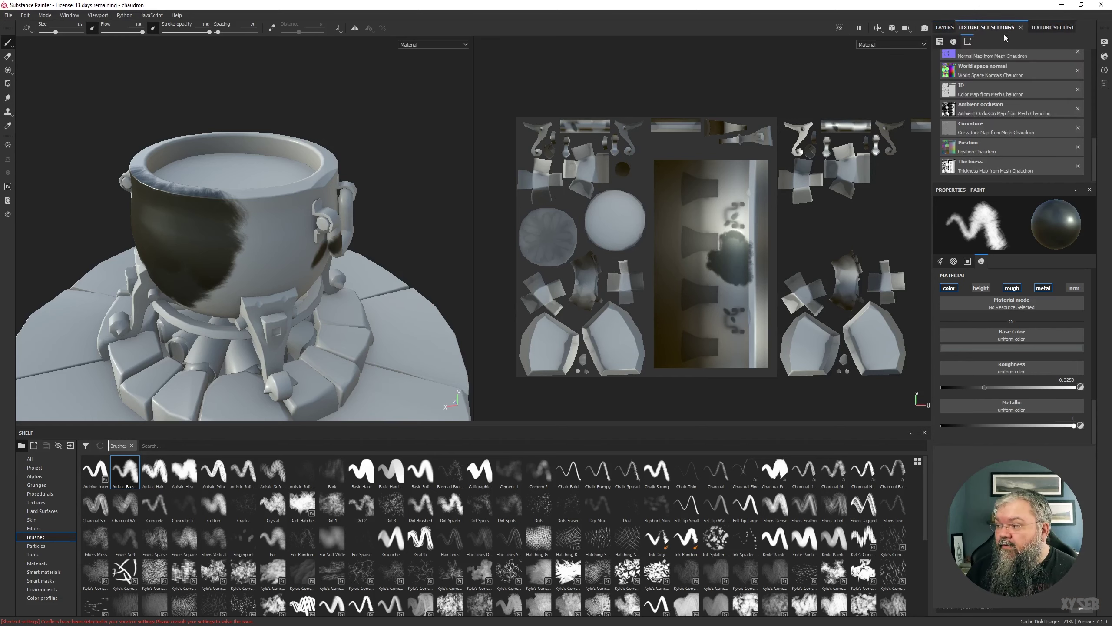
scroll(1045, 69, "down", 3)
left_click(1058, 140)
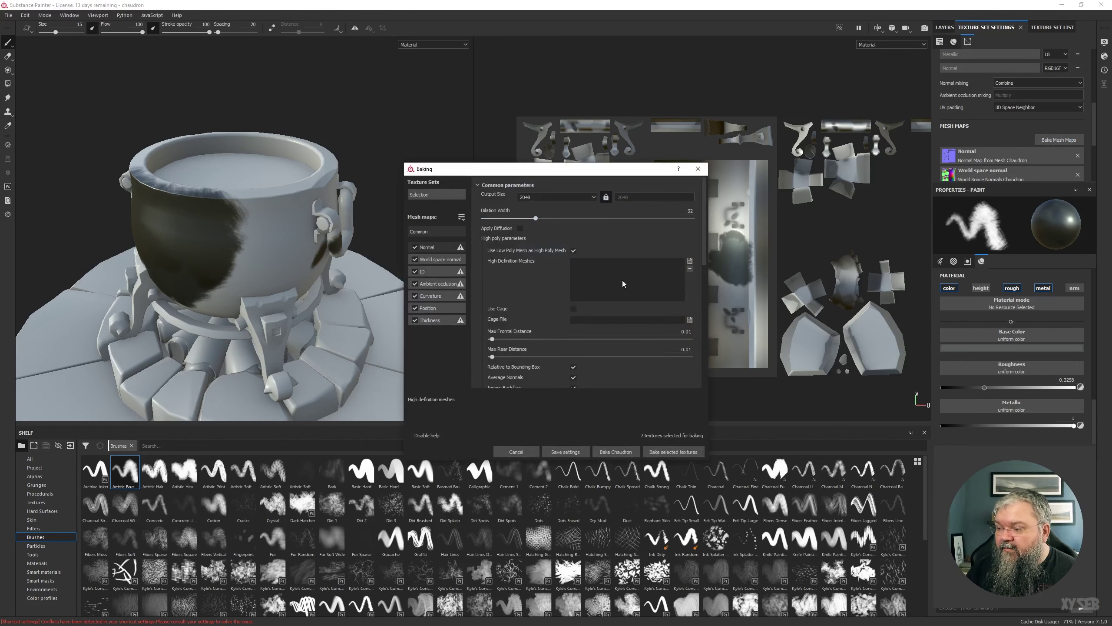
left_click(615, 452)
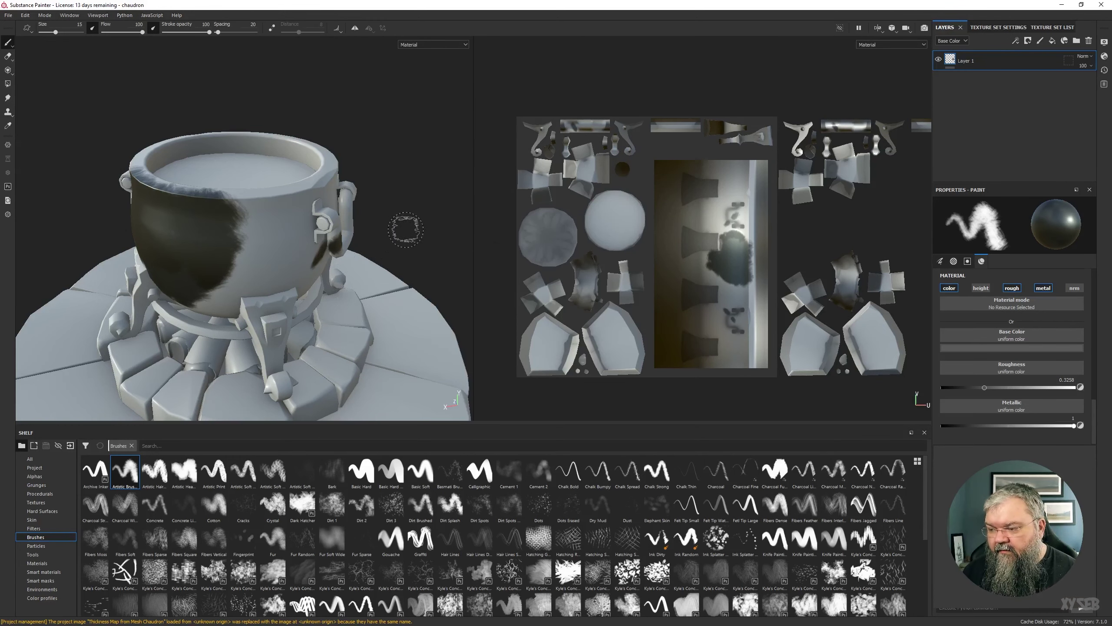
- Add a new paint layer above Layer 1
mouse_move(379, 249)
left_mouse_down("alt")
mouse_move(449, 203)
mouse_move(346, 237)
mouse_move(399, 262)
mouse_move(347, 241)
mouse_move(372, 219)
mouse_move(226, 238)
left_mouse_up("alt")
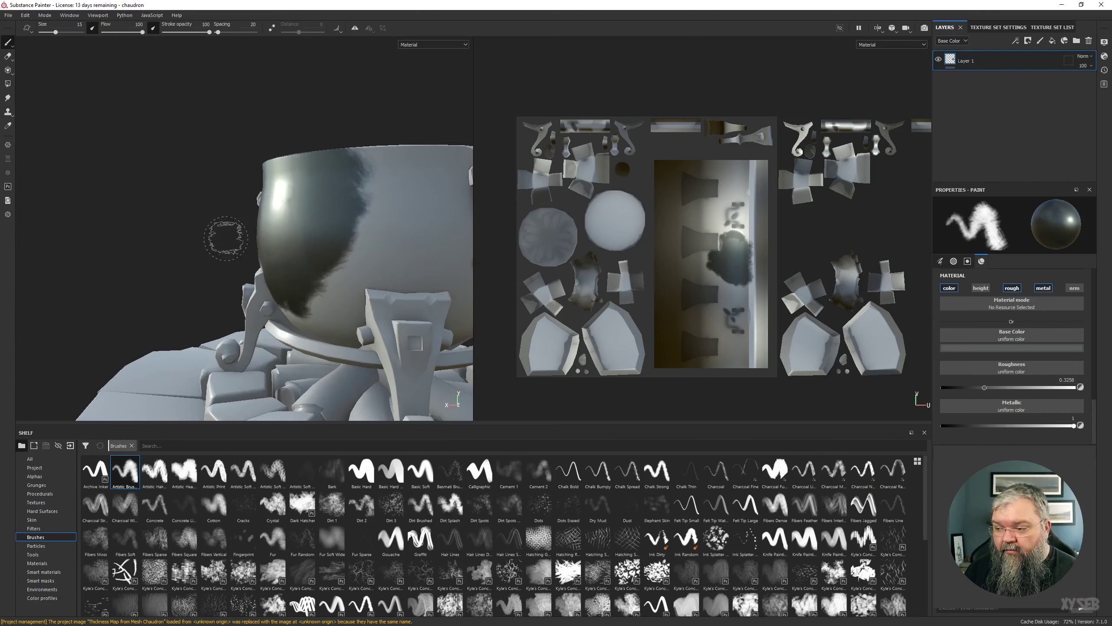
left_click_drag(295, 150, 196, 175, "alt")
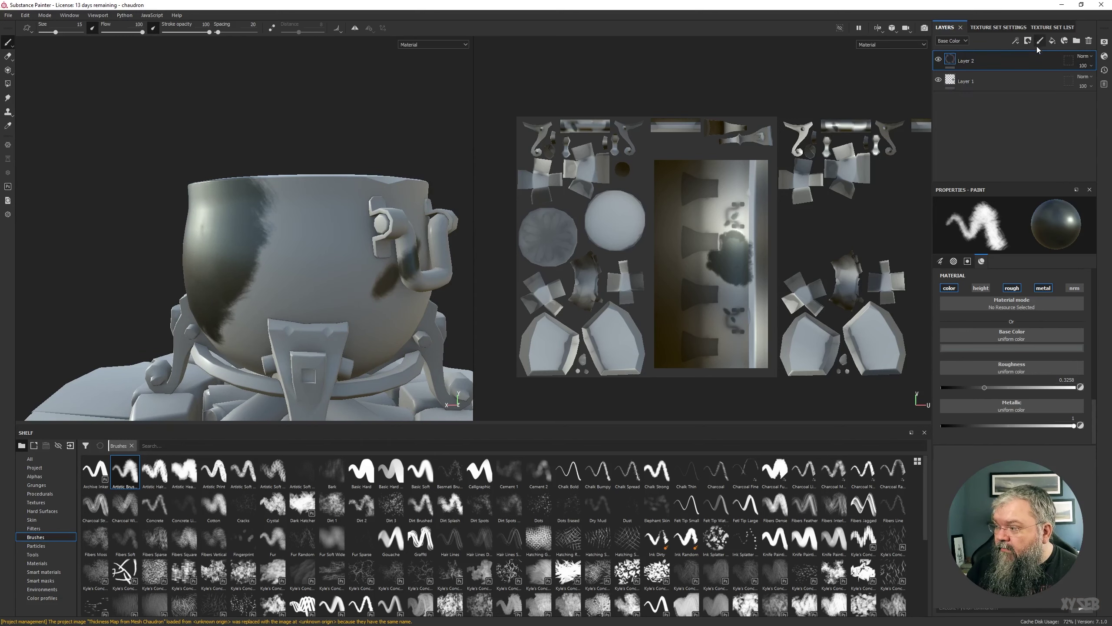
mouse_move(363, 109)
left_mouse_down("alt")
mouse_move(438, 132)
mouse_move(360, 119)
mouse_move(421, 134)
left_mouse_up("alt")
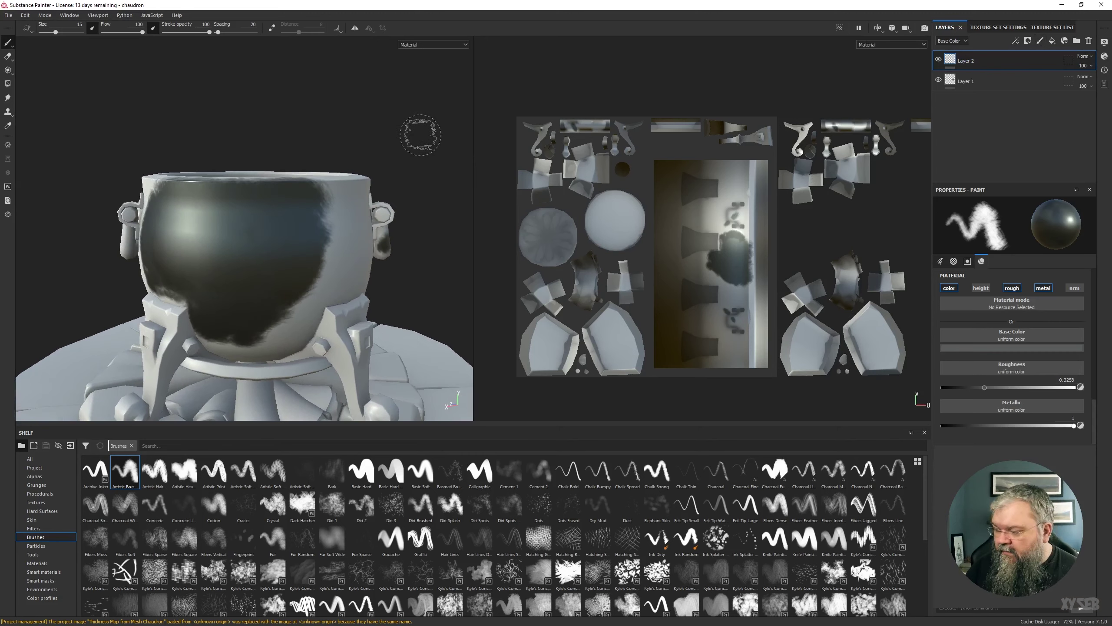
- Set the brush material's base color to a slightly lighter greenish grey
left_click(1013, 348)
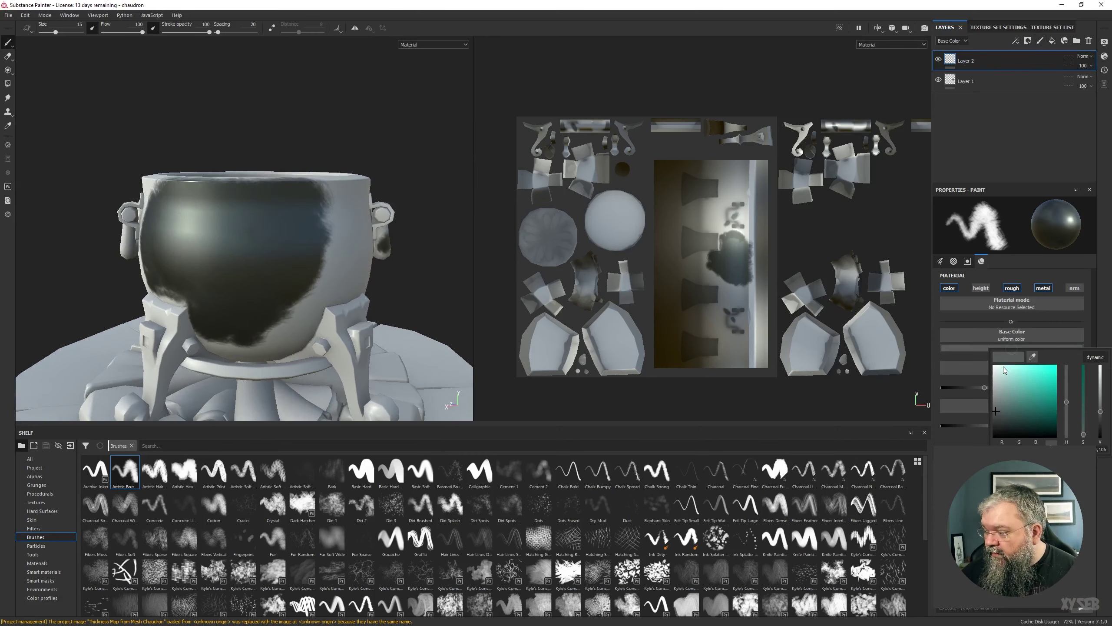
left_click(1001, 407)
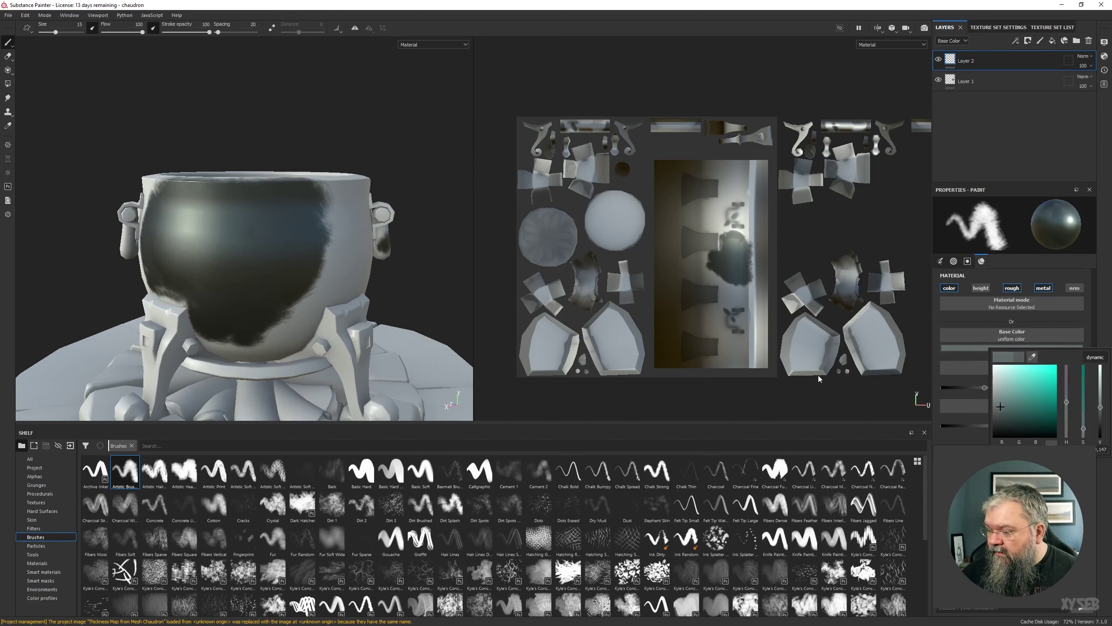
- Paint two greenish grey spots on the cauldron's dark painted area, with the brush roughness set to 0.6645 for the second
left_click(272, 258)
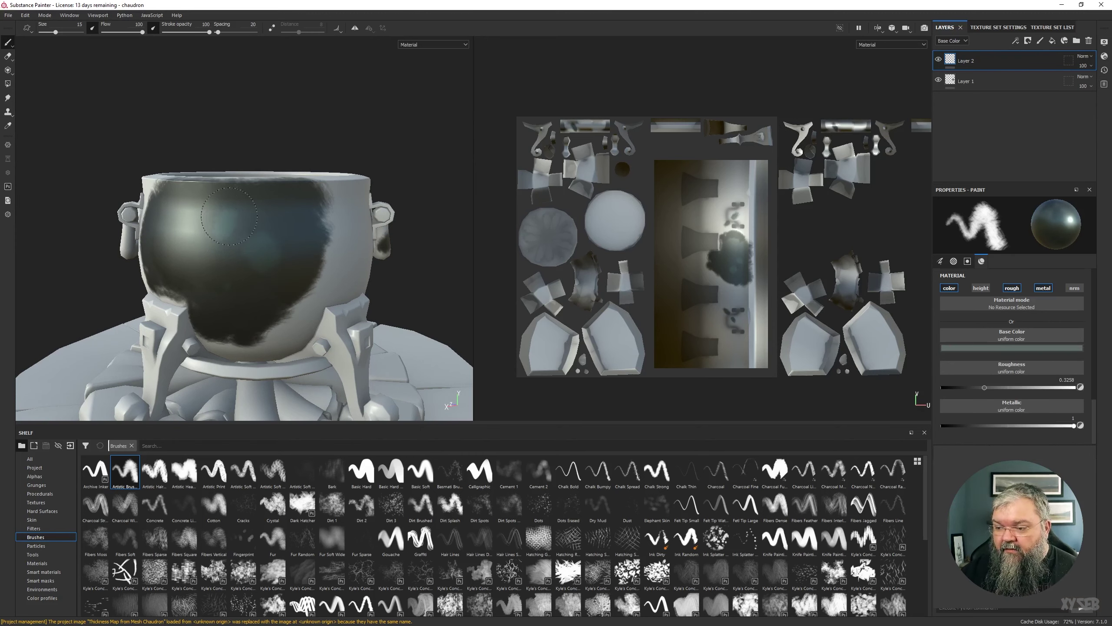
mouse_move(337, 155)
left_mouse_down("alt")
mouse_move(301, 129)
mouse_move(329, 172)
left_mouse_up("alt")
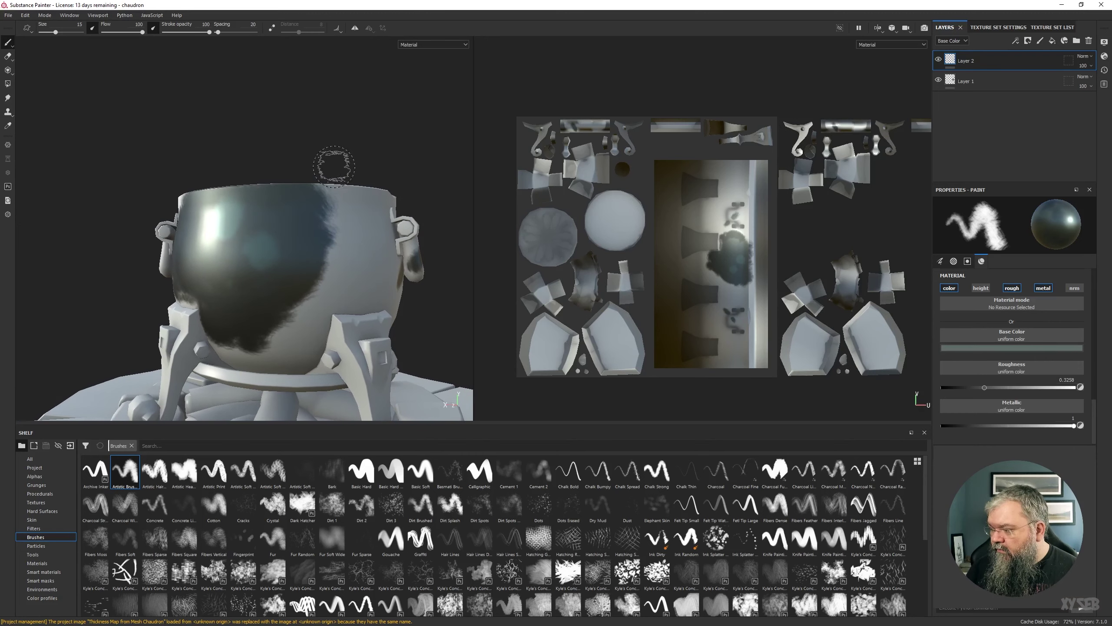
left_click(1031, 387)
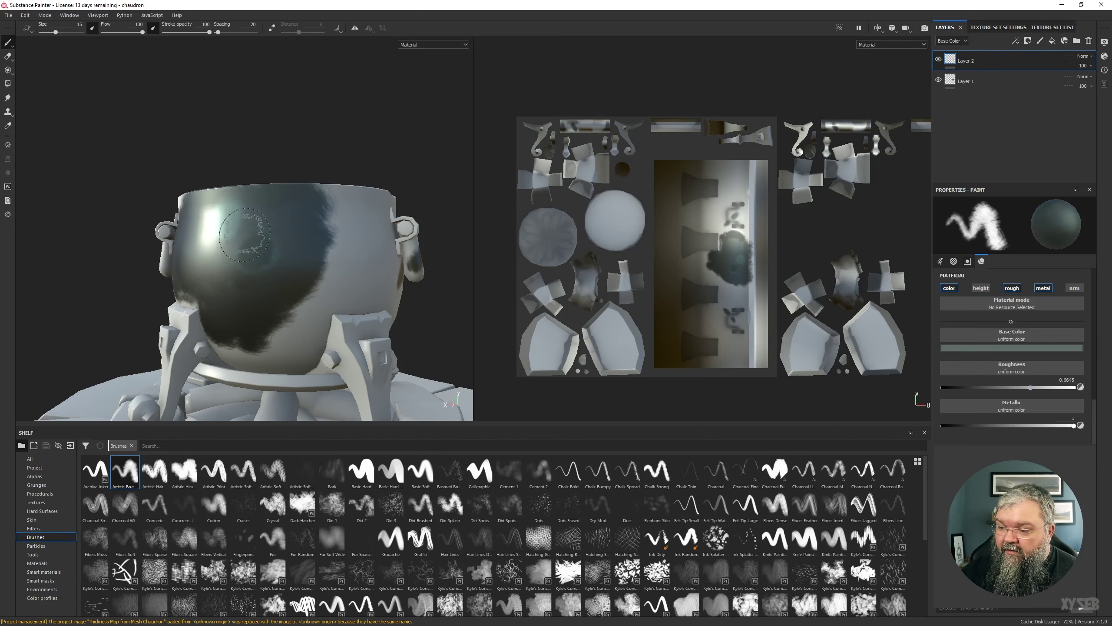
mouse_move(237, 232)
left_mouse_down()
mouse_move(210, 222)
mouse_move(214, 232)
mouse_move(255, 212)
left_mouse_up()
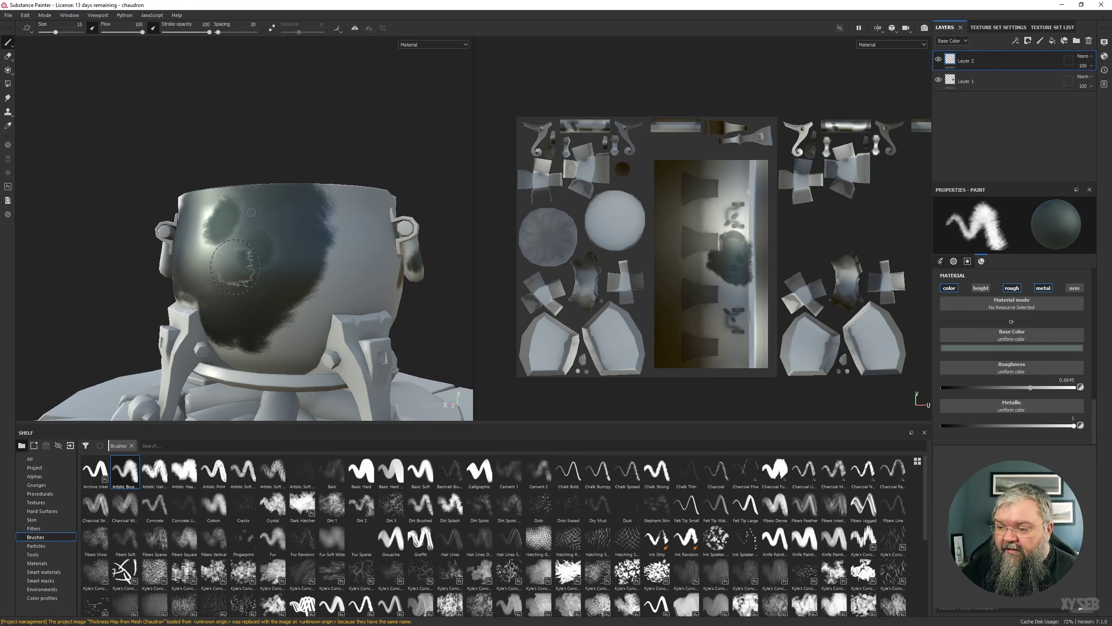
mouse_move(323, 161)
left_mouse_down("alt")
mouse_move(302, 142)
mouse_move(285, 233)
mouse_move(325, 137)
mouse_move(422, 100)
mouse_move(317, 132)
left_mouse_up("alt")
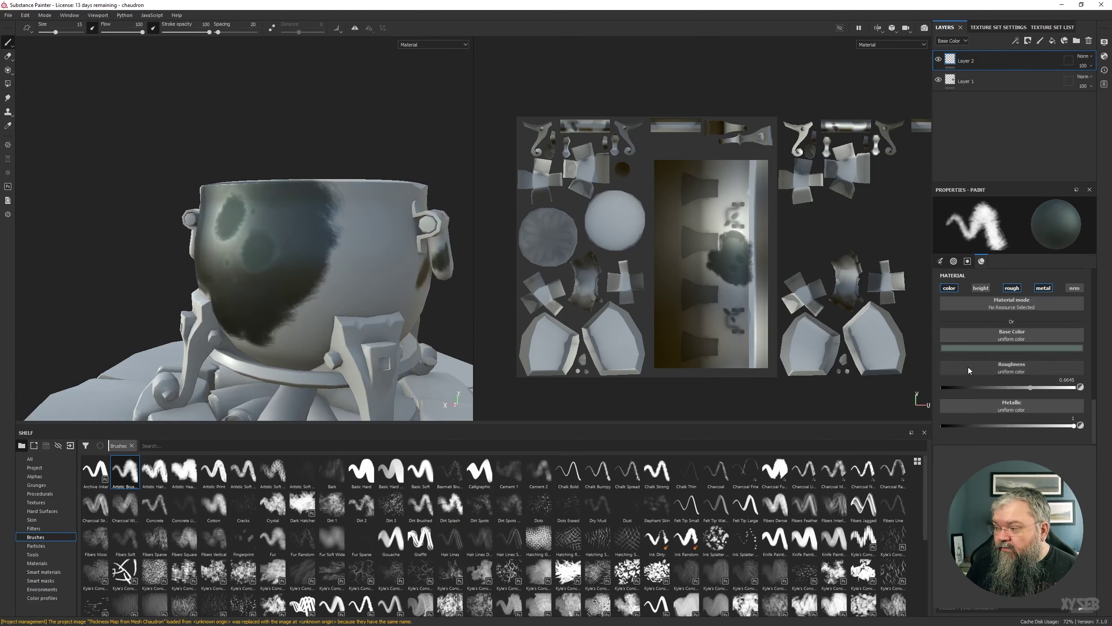
- Turn off the brush's color and metal channels and paint a roughness-only stroke on the dark area near the cauldron's leg
left_click(949, 288)
left_click(1043, 288)
mouse_move(238, 118)
left_mouse_down("alt")
mouse_move(308, 112)
mouse_move(380, 133)
mouse_move(281, 142)
mouse_move(308, 126)
mouse_move(307, 99)
left_mouse_up("alt")
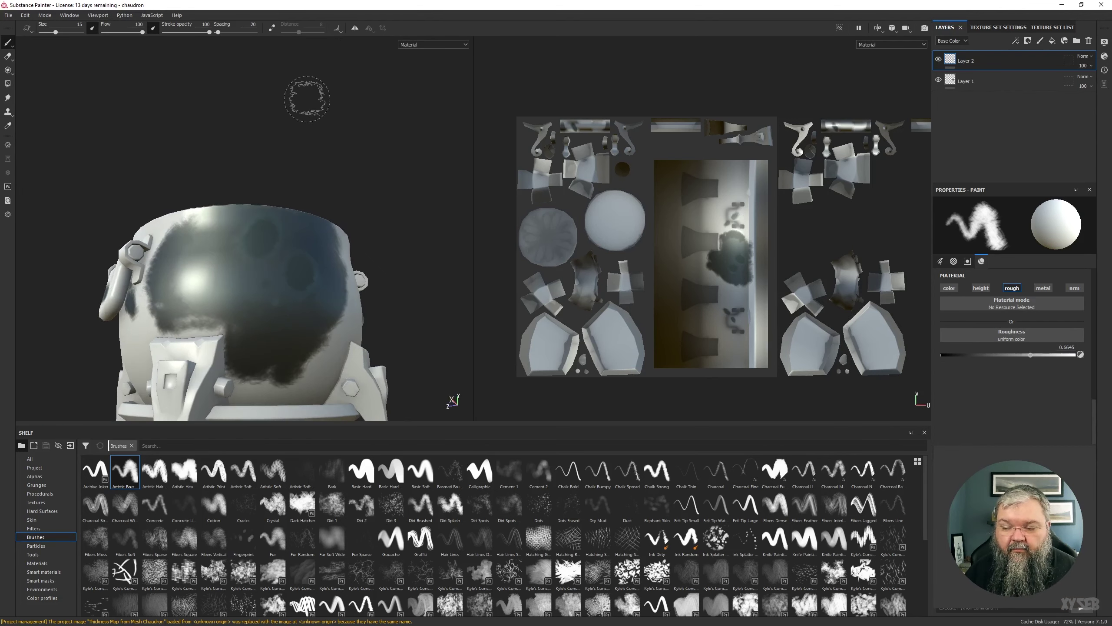
mouse_move(204, 287)
left_mouse_down()
mouse_move(169, 290)
mouse_move(192, 253)
mouse_move(208, 252)
mouse_move(208, 273)
mouse_move(206, 251)
mouse_move(211, 267)
mouse_move(191, 252)
mouse_move(210, 271)
mouse_move(193, 252)
mouse_move(198, 300)
left_mouse_up()
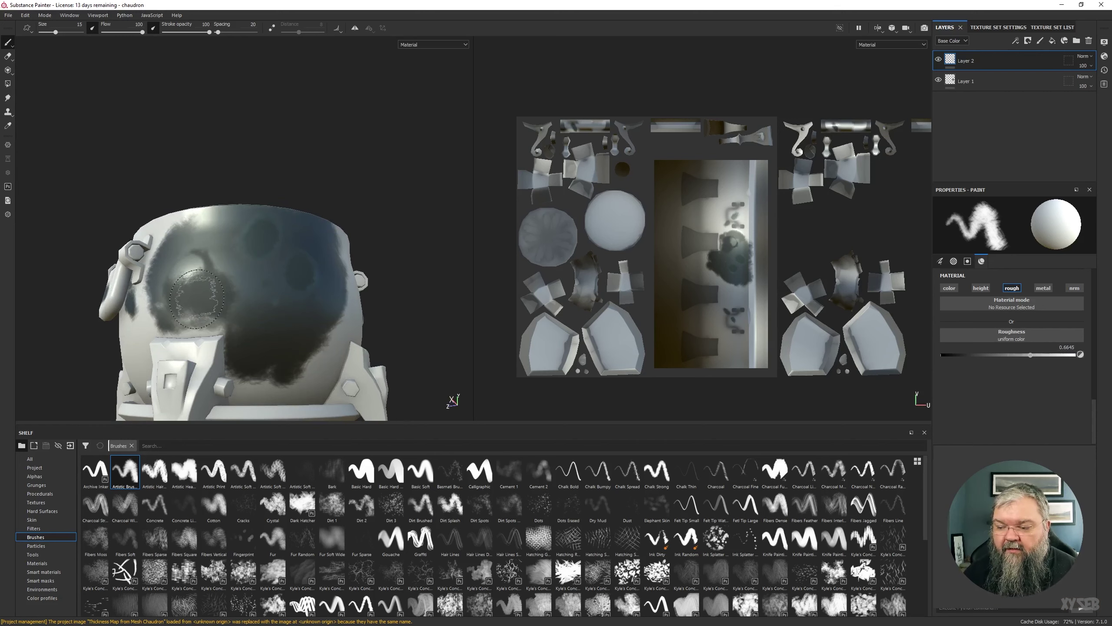
mouse_move(269, 54)
left_mouse_down("alt")
mouse_move(259, 107)
mouse_move(236, 114)
mouse_move(259, 114)
left_mouse_up("alt")
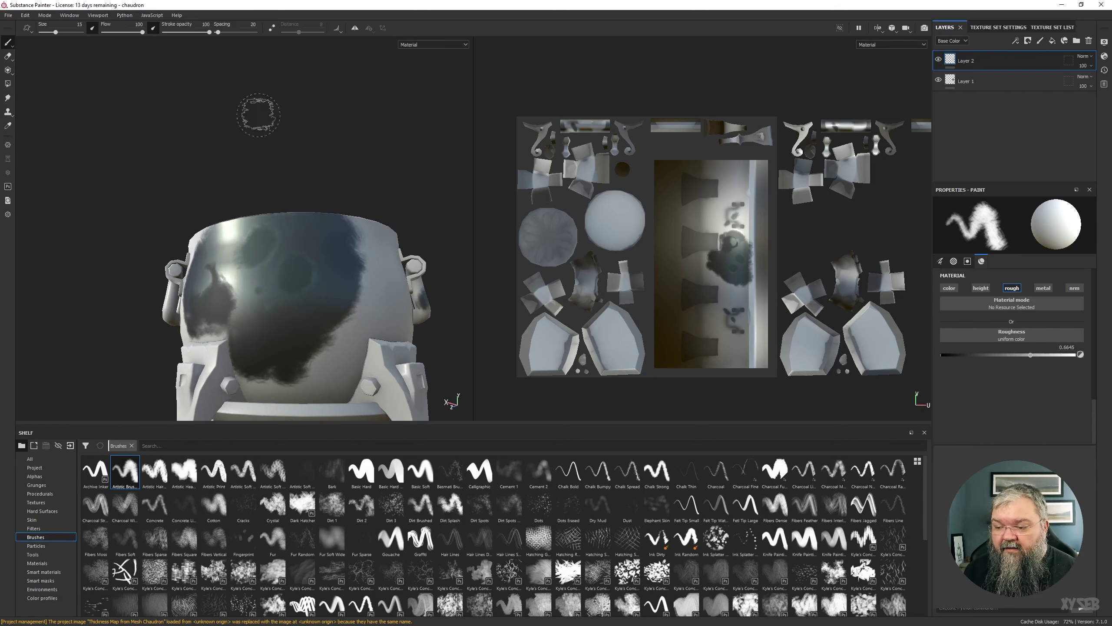
- Toggle Layer 2's visibility off and on repeatedly to compare the cauldron with and without its strokes
left_click(938, 60)
left_click(939, 60)
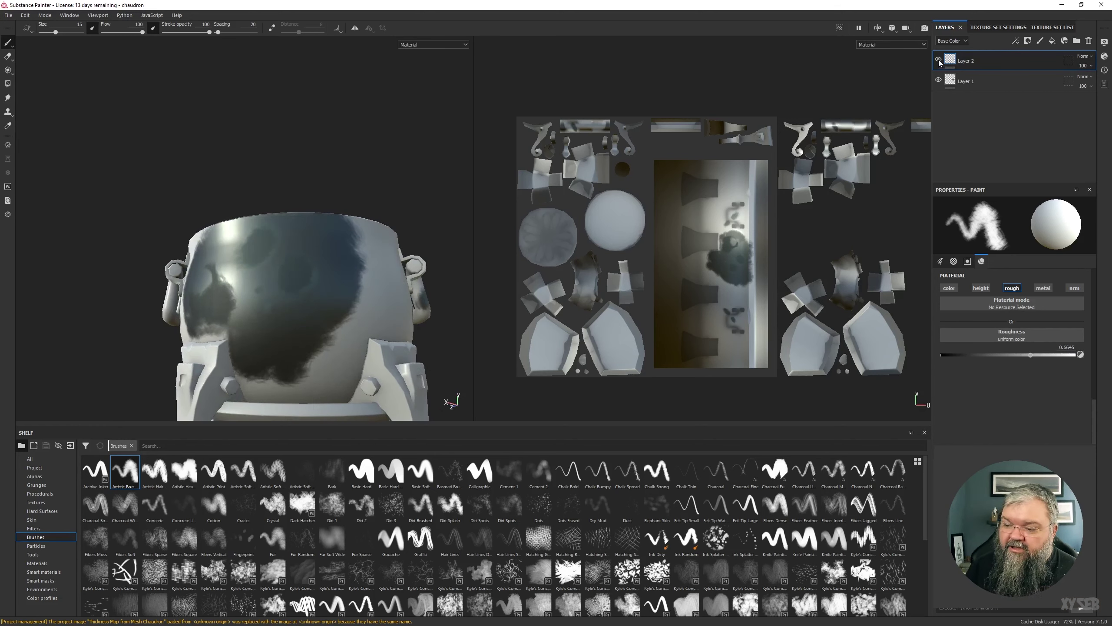
left_click(939, 60)
left_click(939, 60)
left_click(939, 60)
left_click(939, 60)
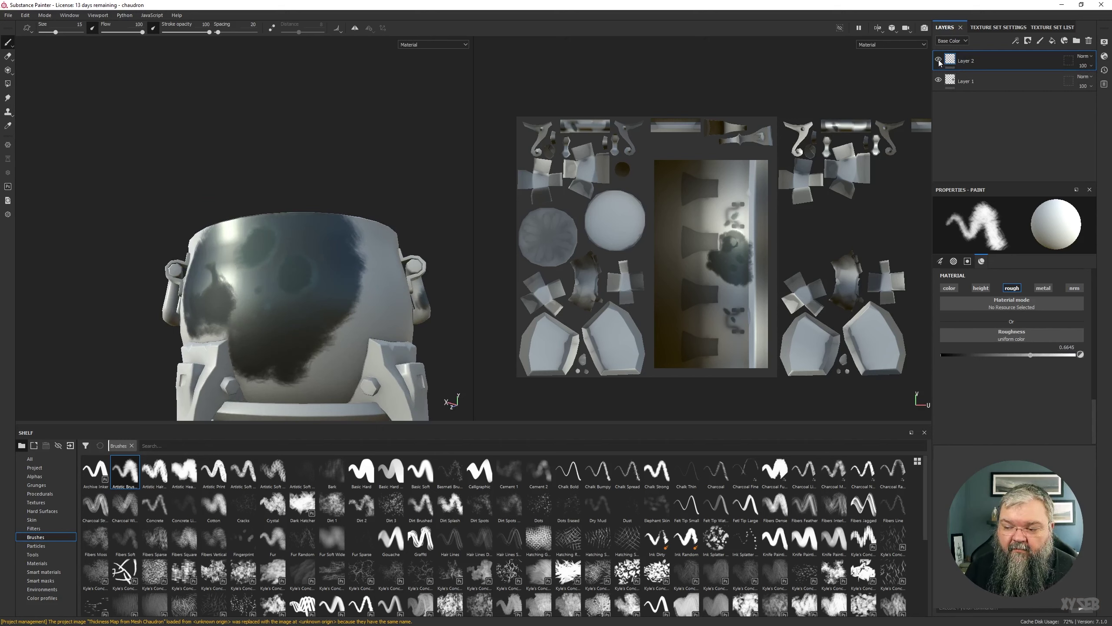
left_click(939, 60)
left_click(939, 60)
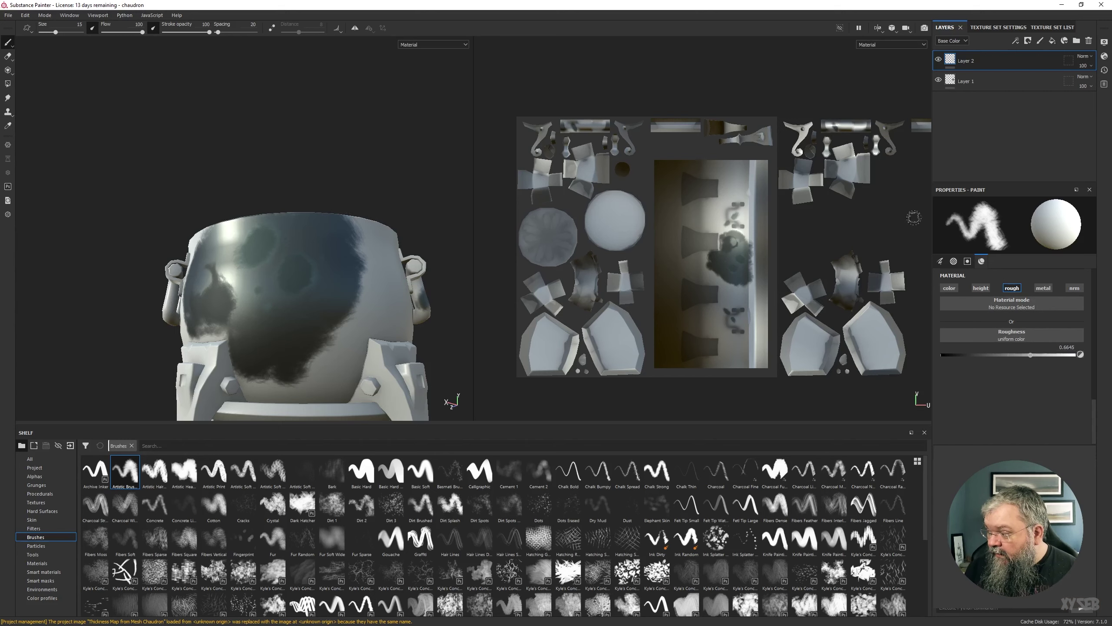
- Re-enable the brush's color channel and set its base color to a golden yellow
left_click(950, 288)
left_click(1019, 343)
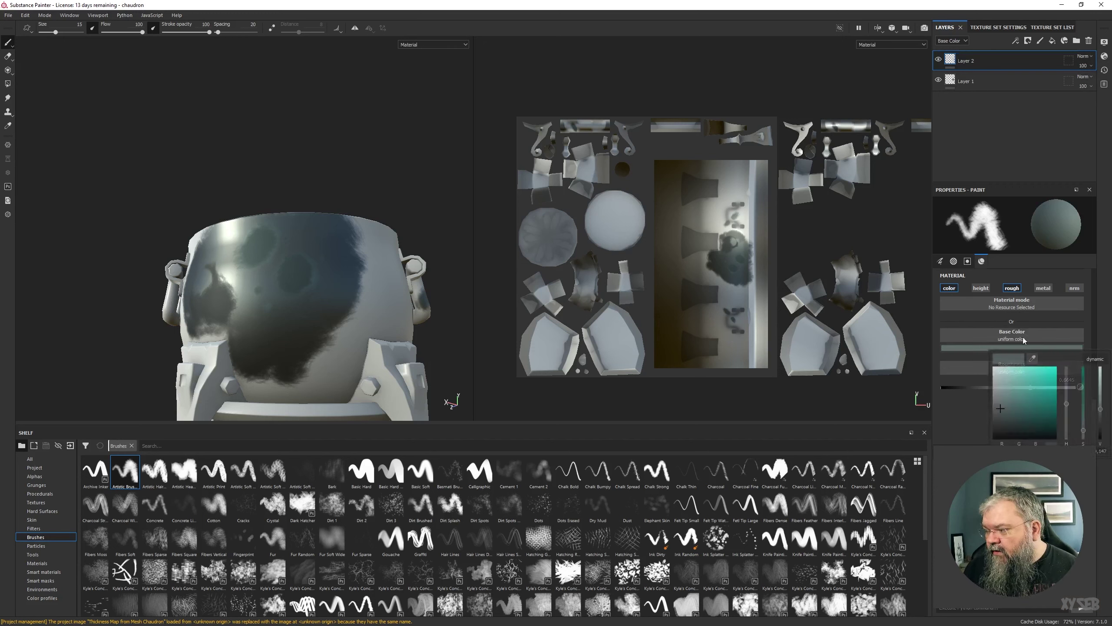
left_click(1017, 385)
left_click_drag(1084, 414, 1083, 432)
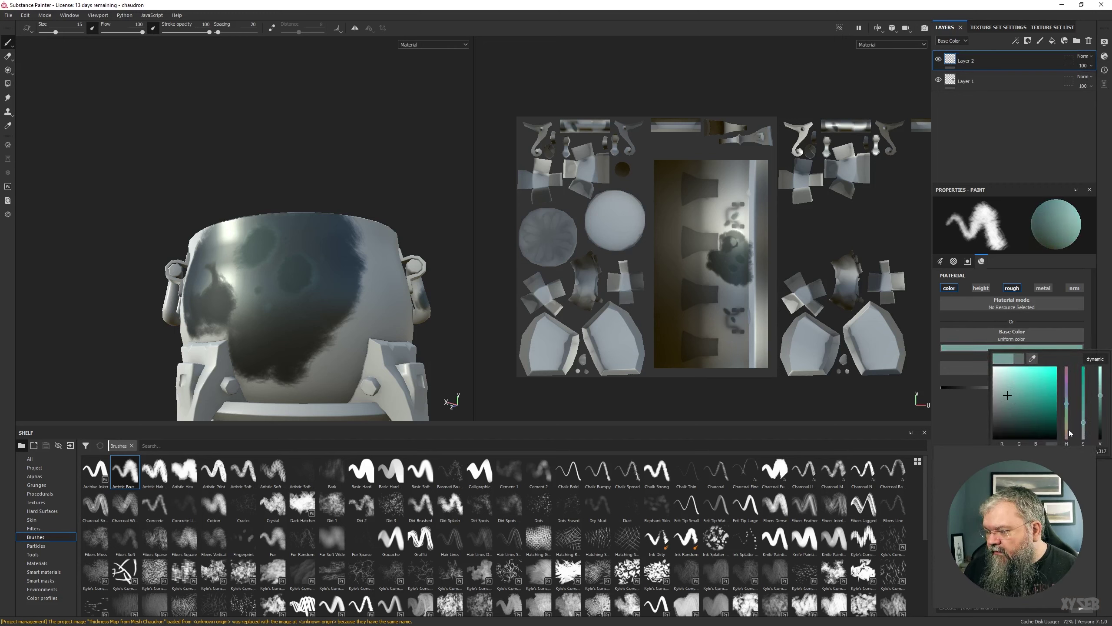
left_click(1068, 428)
left_click(1039, 381)
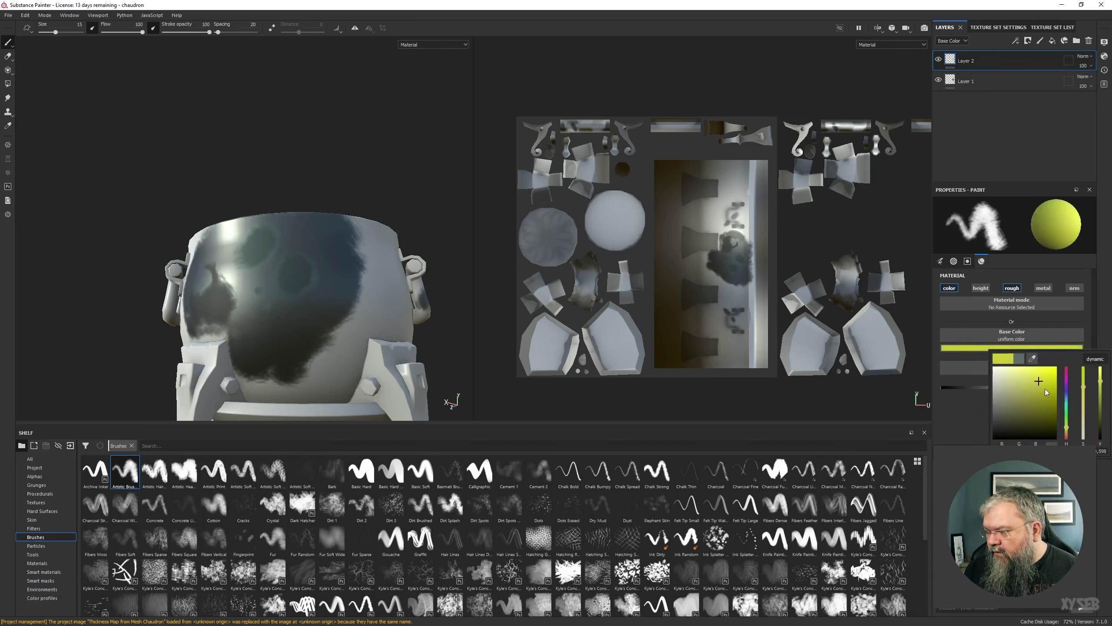
left_click(1067, 434)
- Paint one large and two small golden yellow spots on the cauldron's dark painted area
left_click(231, 312)
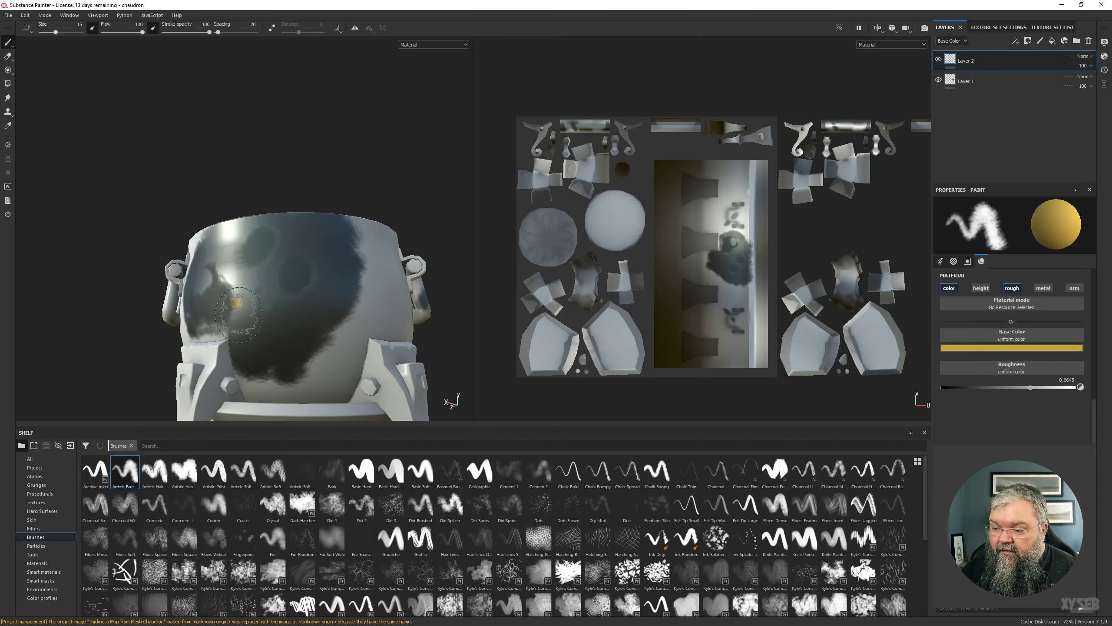
left_click_drag(227, 288, 252, 307)
left_click(271, 341)
left_click(298, 291)
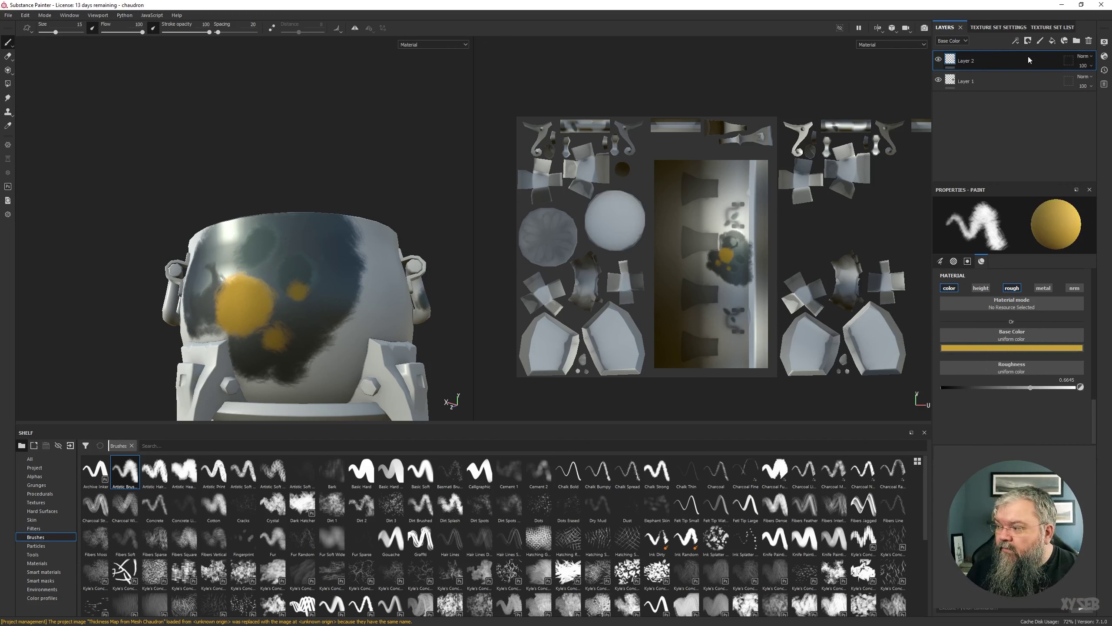
- Try Layer 2's opacity control, leaving it at 100, and set the layer's base color blending mode to Overlay
left_click(1085, 65)
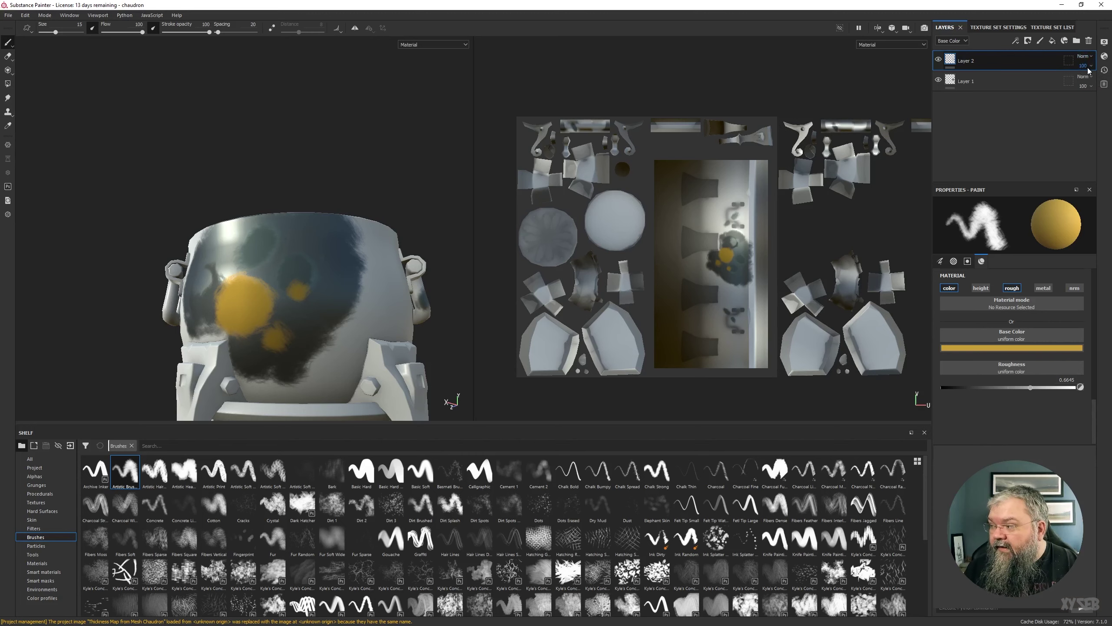
mouse_move(1094, 84)
left_mouse_down()
mouse_move(1045, 86)
mouse_move(1108, 85)
left_mouse_up()
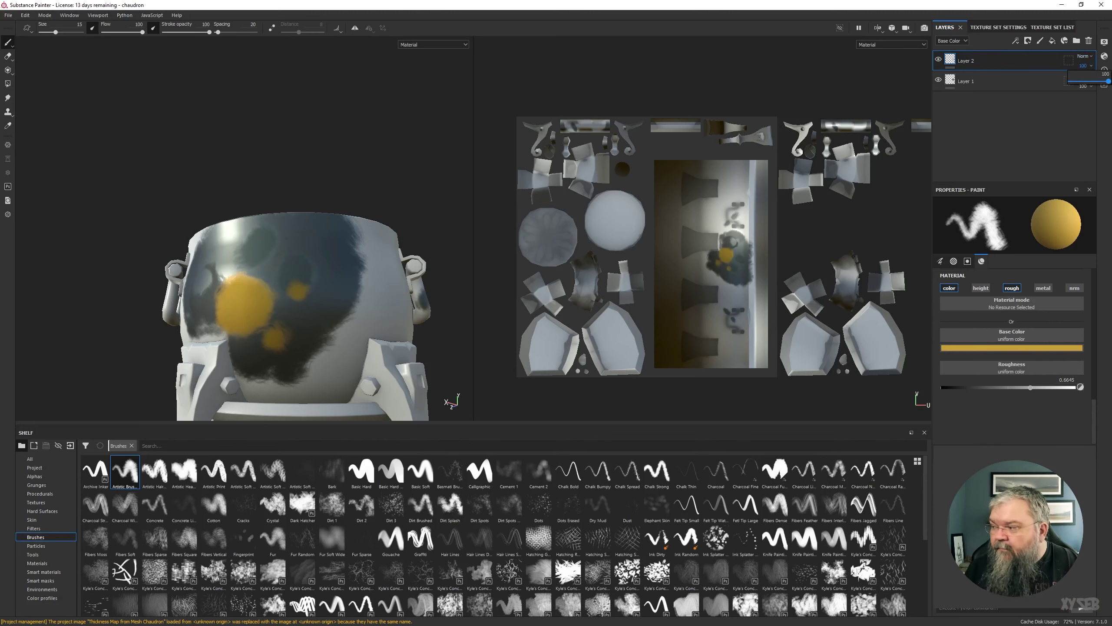
left_click(1085, 56)
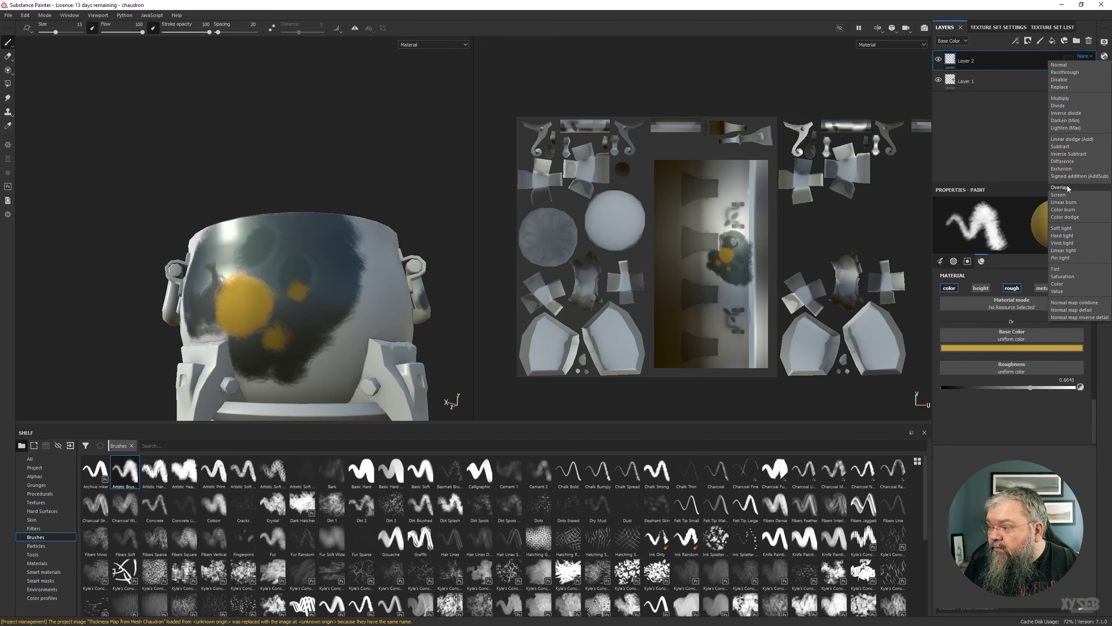
left_click(1060, 187)
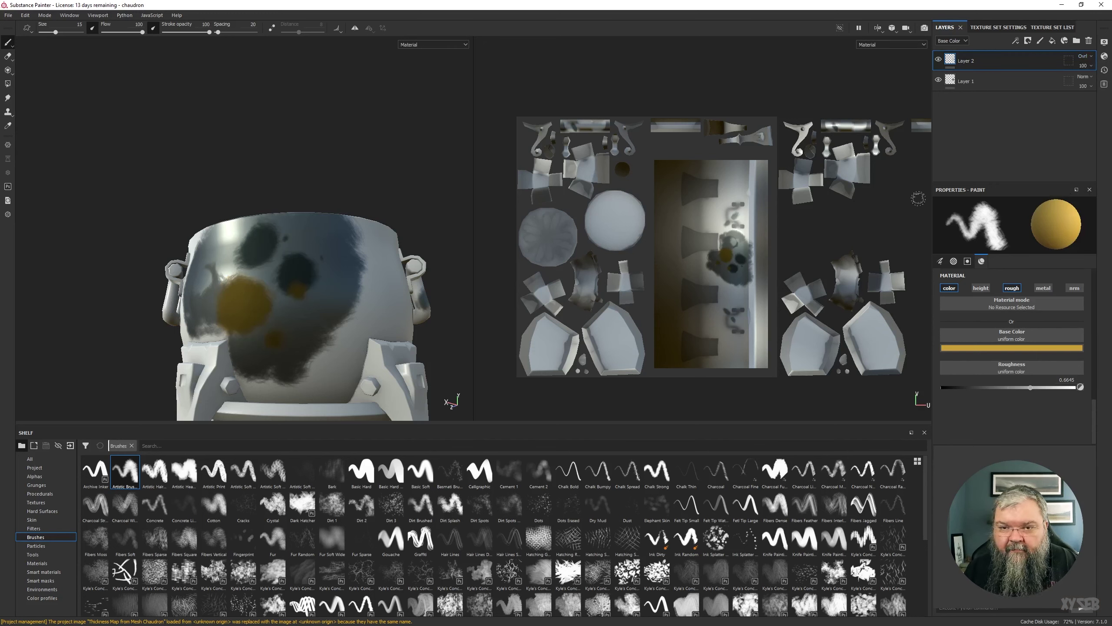
mouse_move(272, 151)
left_mouse_down("alt")
mouse_move(207, 156)
mouse_move(286, 142)
mouse_move(236, 134)
left_mouse_up("alt")
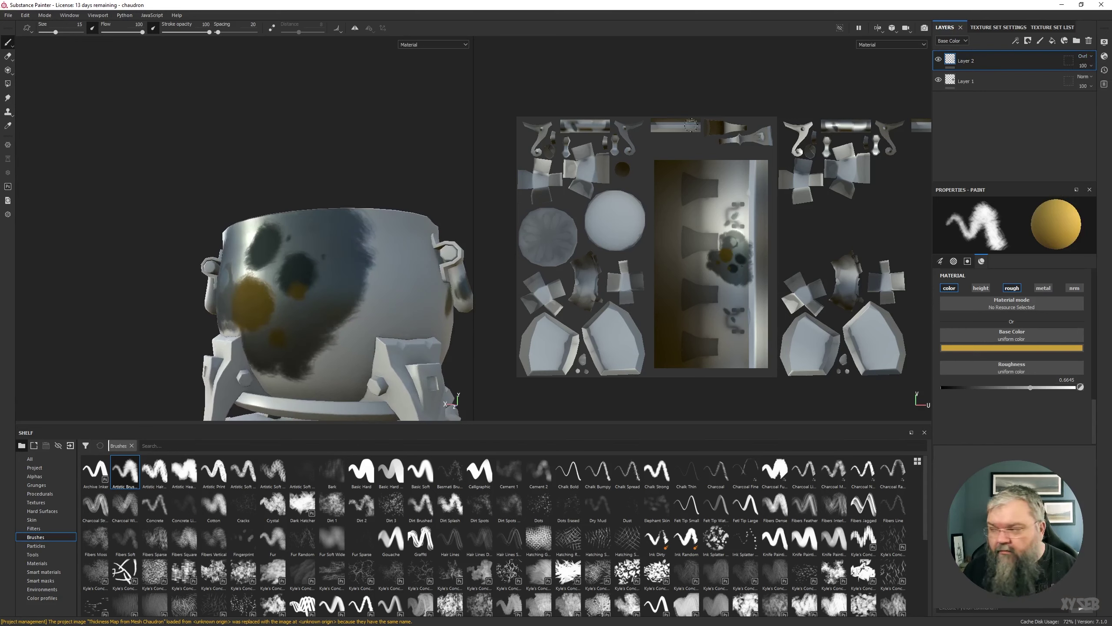
- Try the Soft light blending mode on Layer 2's base color and return it to Normal
left_click(1090, 56)
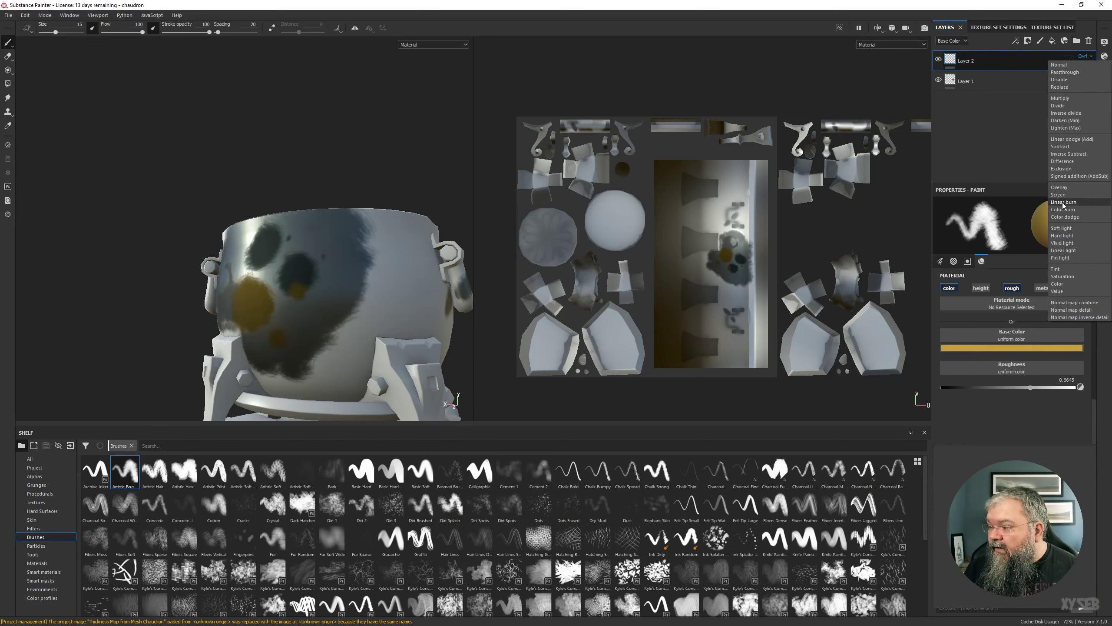
left_click(1064, 228)
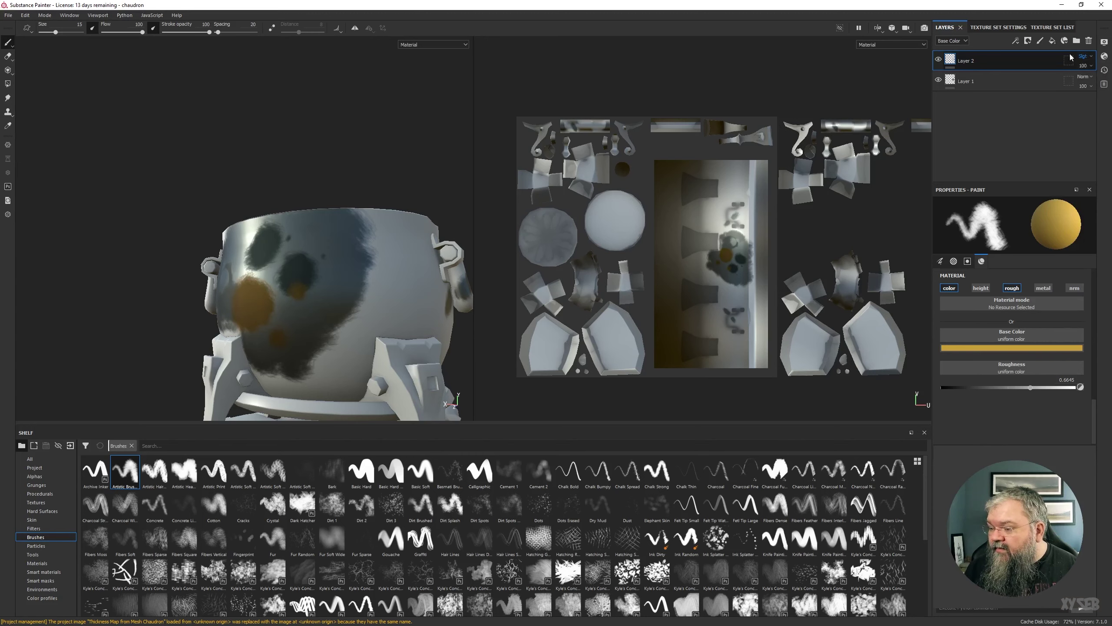
left_click(1088, 57)
left_click(1077, 65)
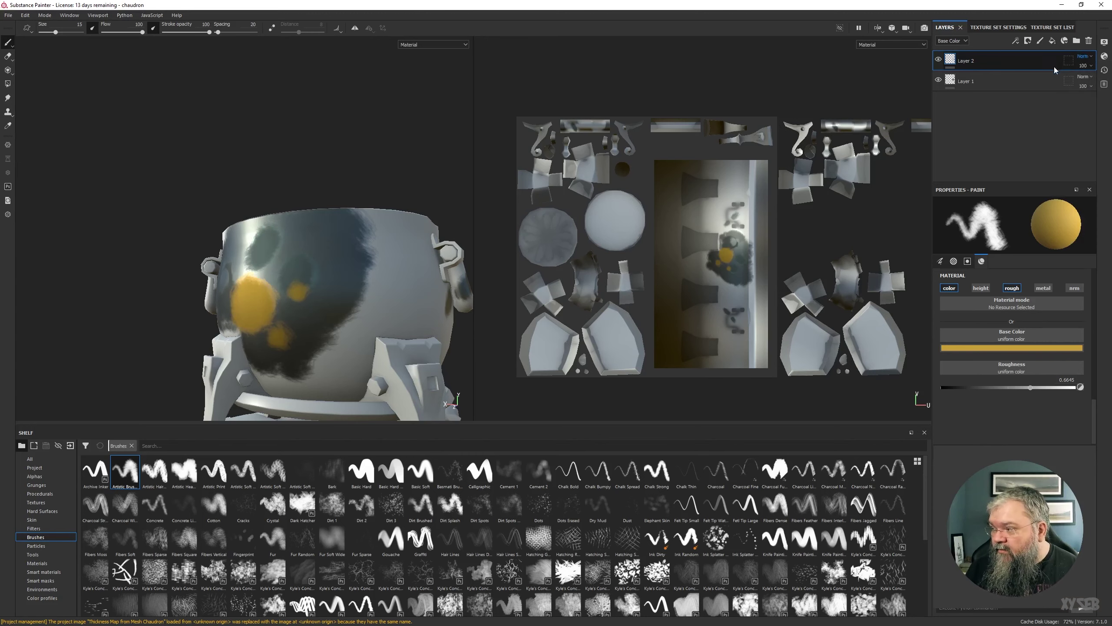
left_click_drag(248, 137, 232, 172, "alt")
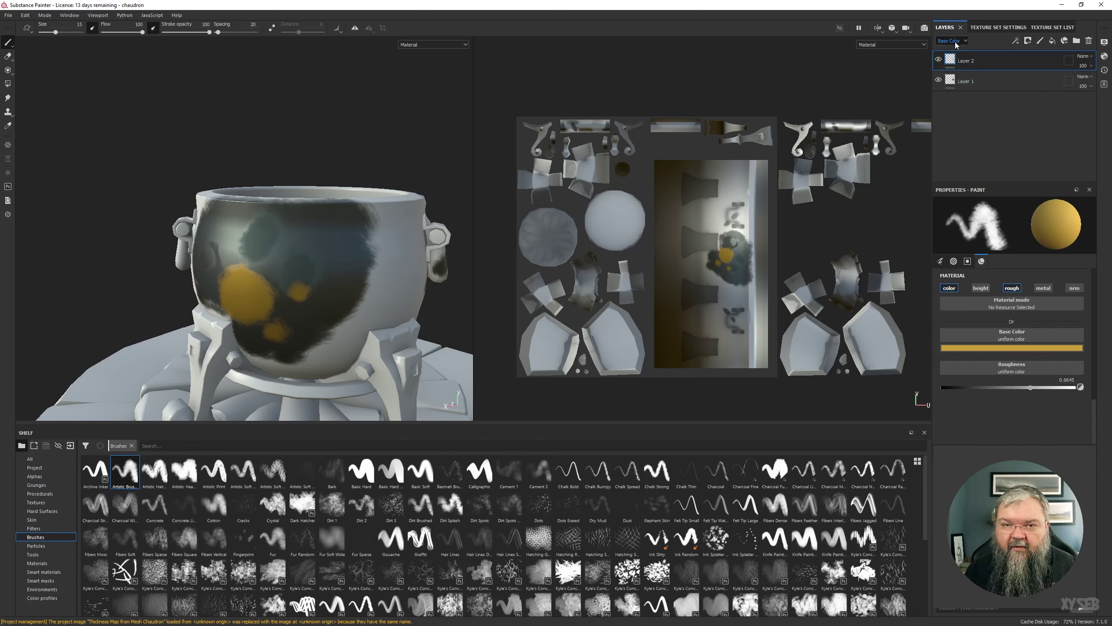
- Switch the layer stack's displayed channel to Roughness
left_click(1085, 56)
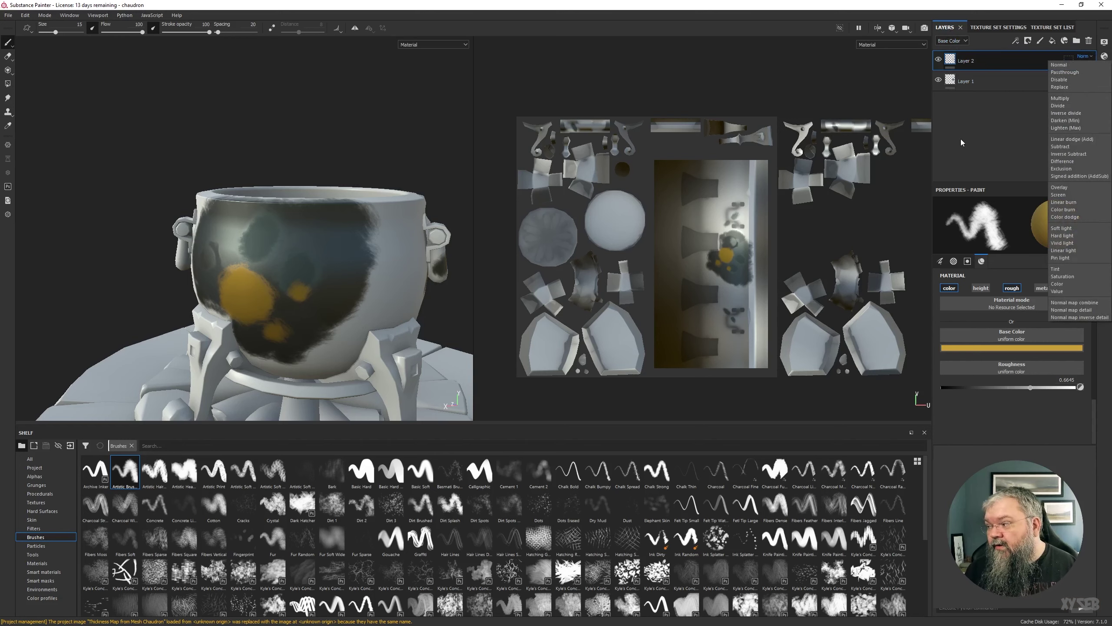
left_click(971, 66)
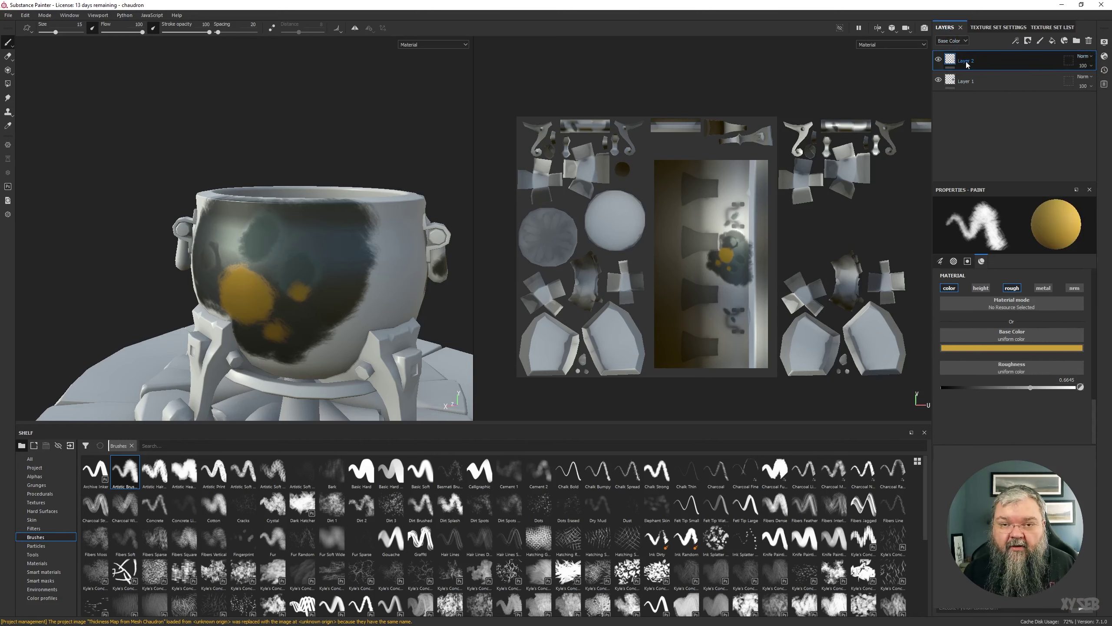
left_click(957, 42)
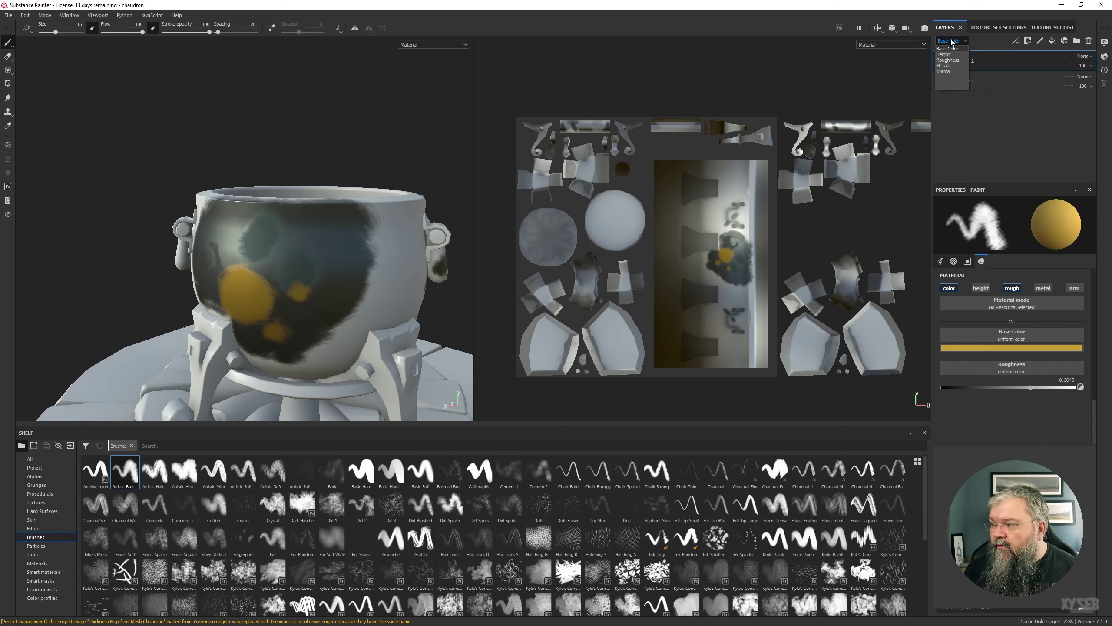
left_click(948, 60)
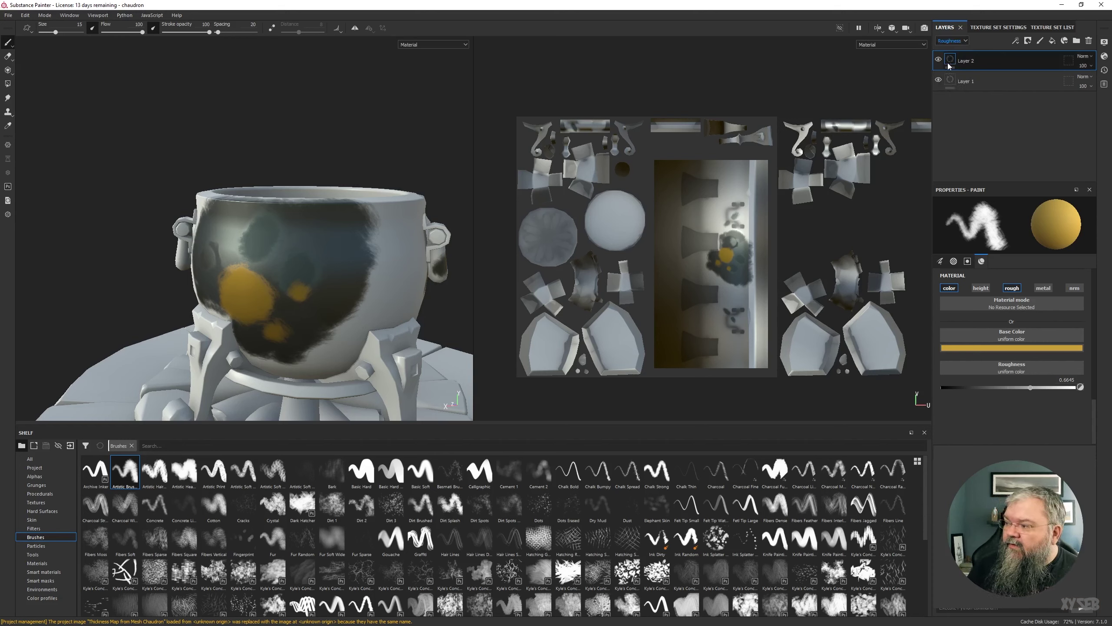
- Try the Overlay and Multiply blending modes on Layer 2's roughness channel and return it to Normal
left_click(1084, 56)
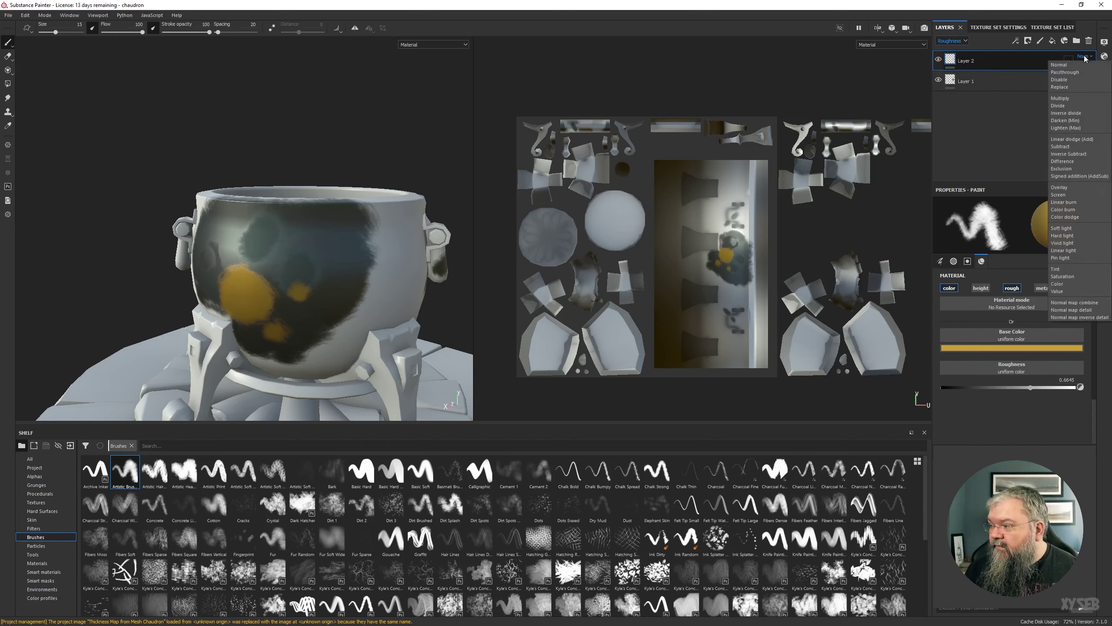
left_click(1073, 188)
left_click_drag(352, 137, 342, 100, "alt")
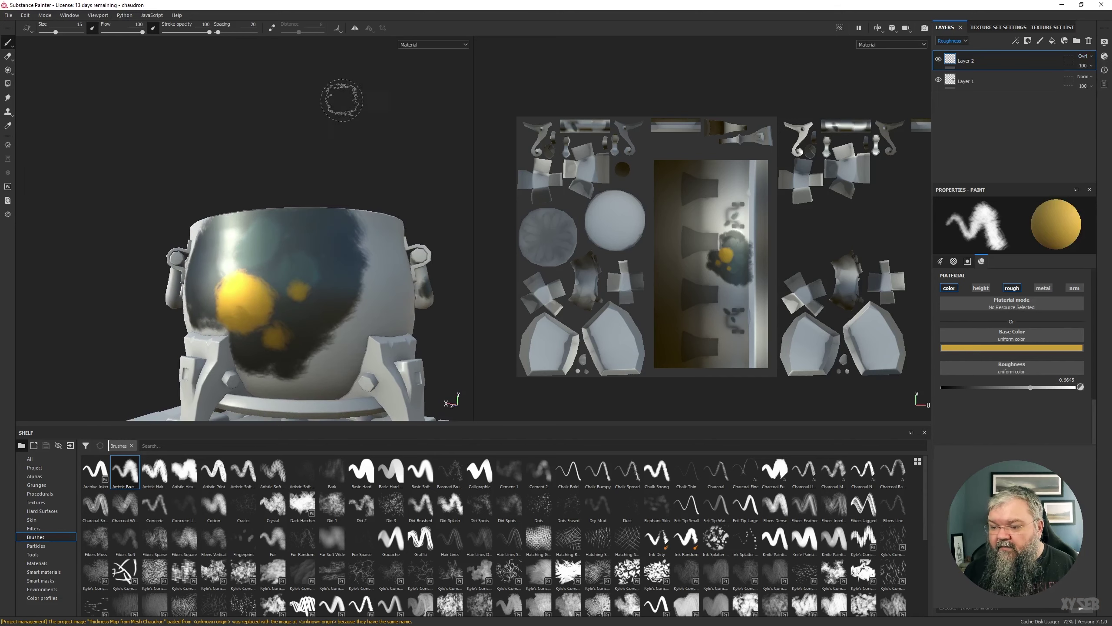
left_click(1084, 56)
left_click(1063, 98)
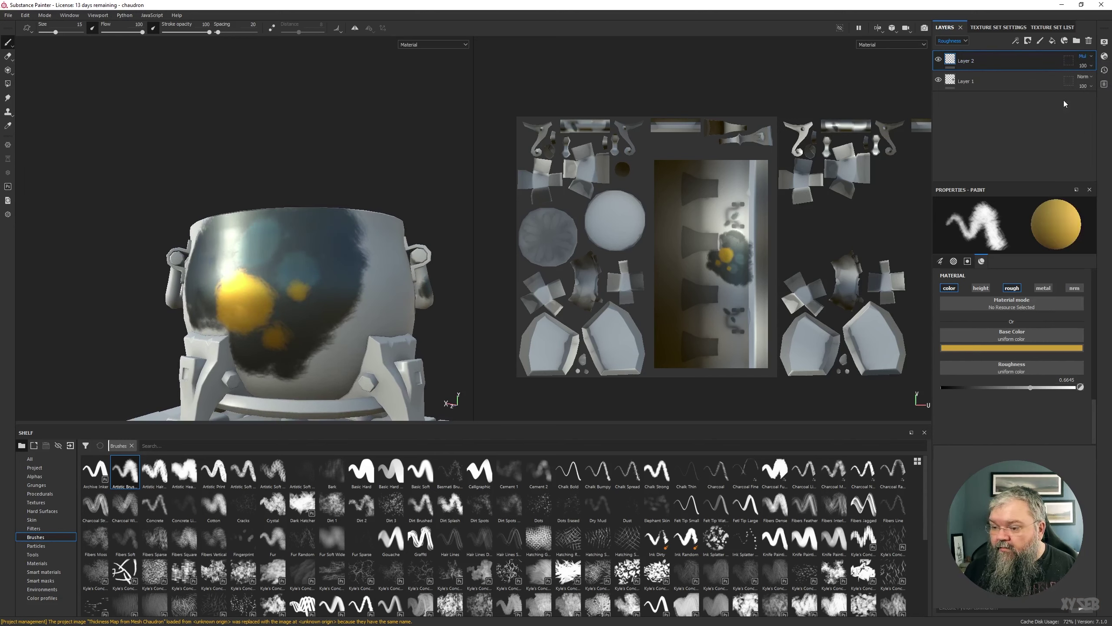
mouse_move(199, 166)
left_mouse_down("alt")
mouse_move(290, 145)
mouse_move(240, 150)
left_mouse_up("alt")
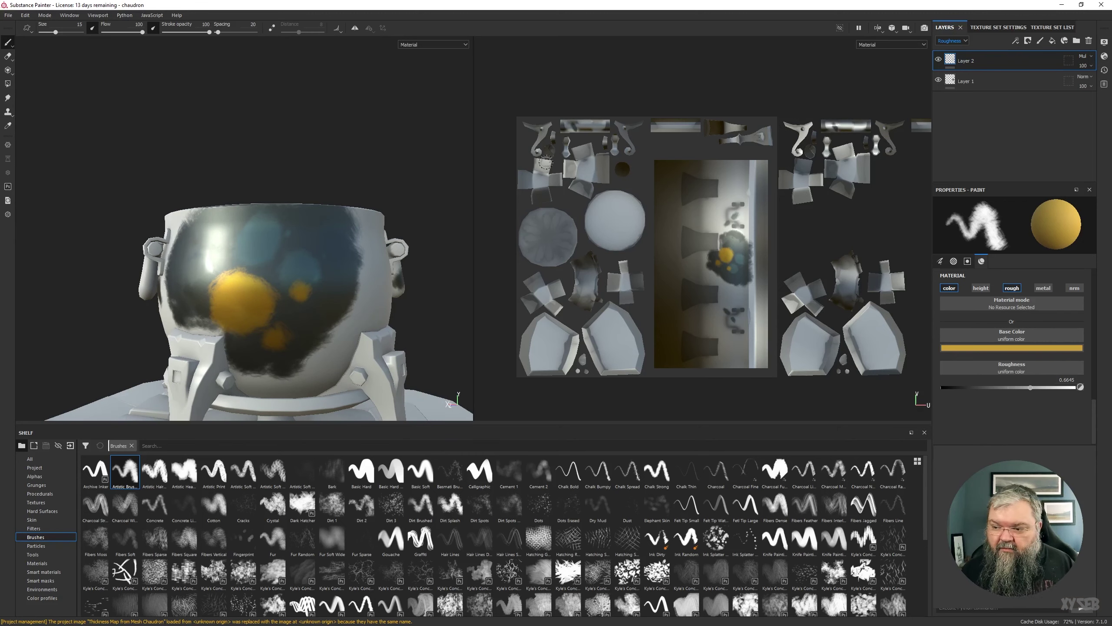
left_click(1084, 56)
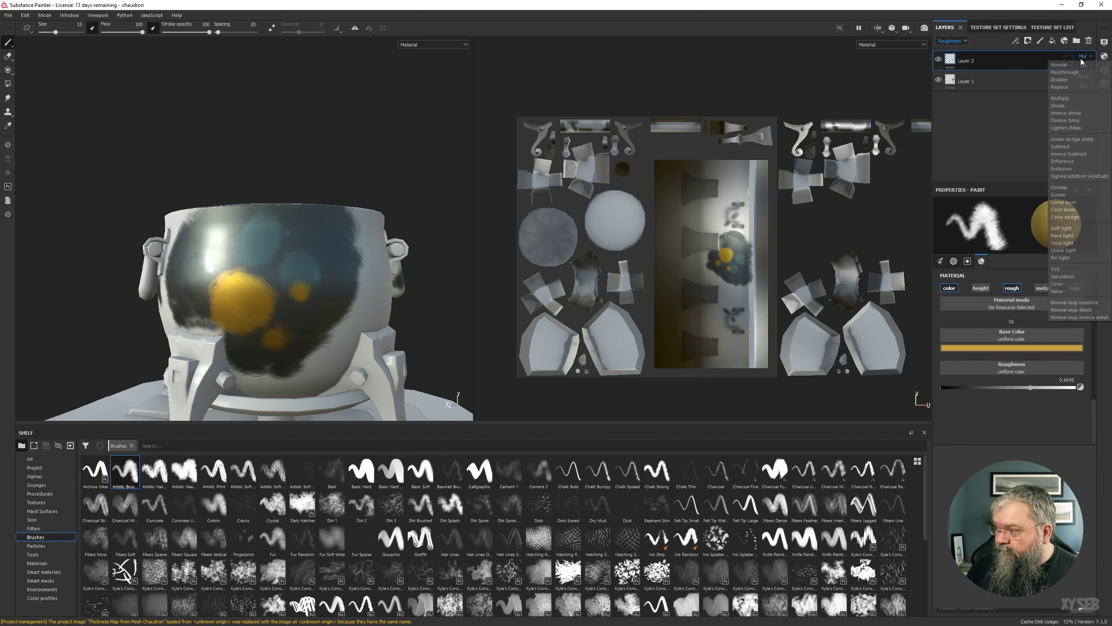
left_click(1064, 64)
- Check the channels available in the texture set settings and switch the layer stack's displayed channel to Base Color
left_click(952, 40)
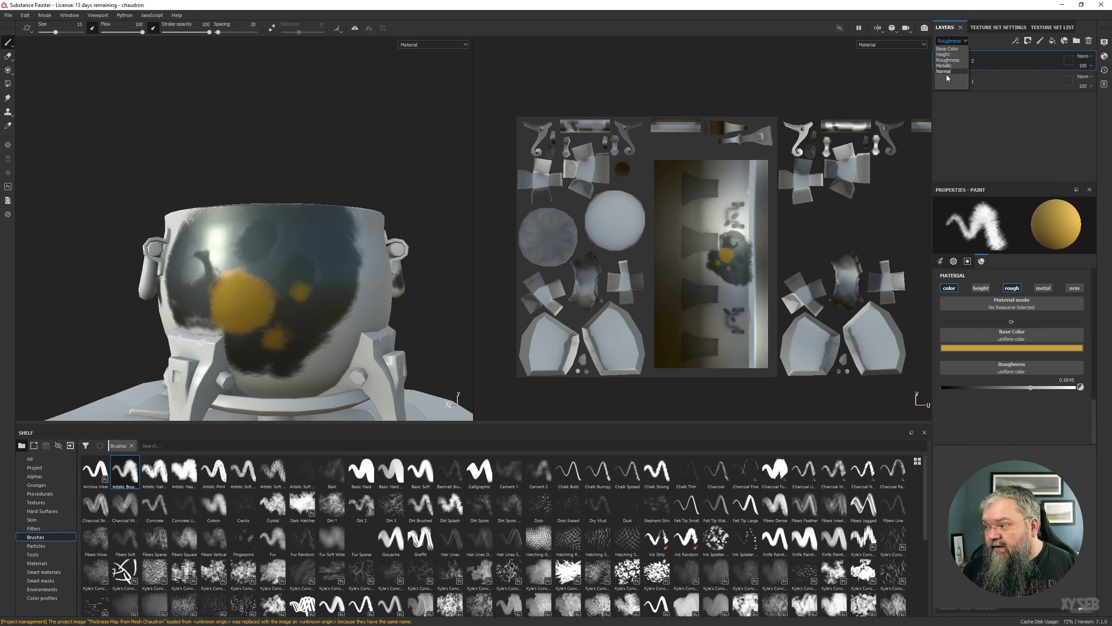
left_click(992, 29)
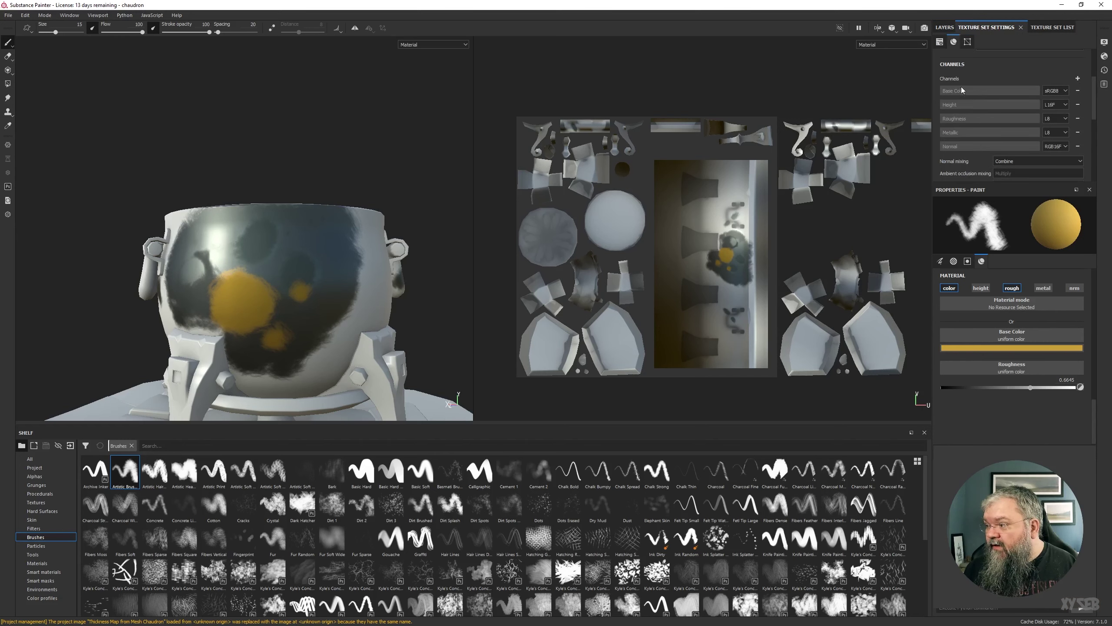
left_click(946, 28)
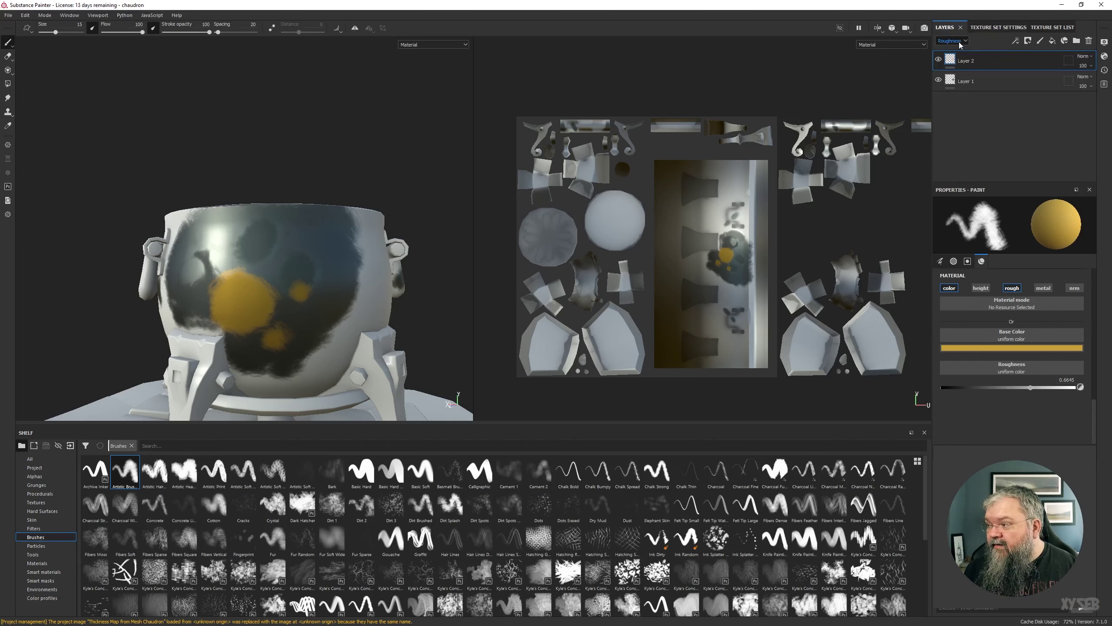
left_click(959, 42)
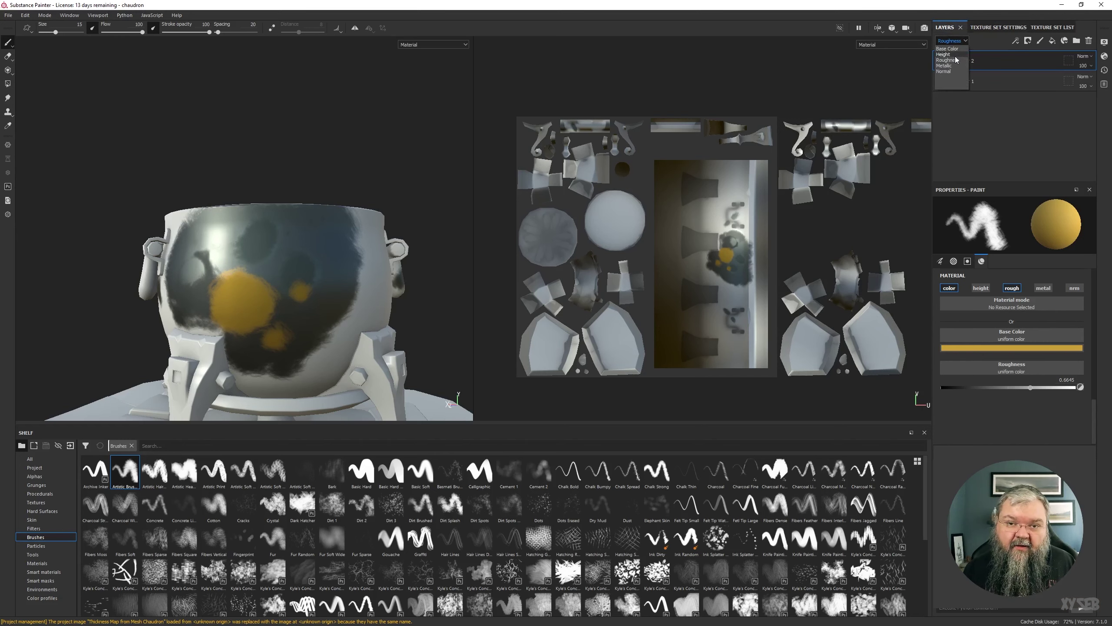
left_click(949, 49)
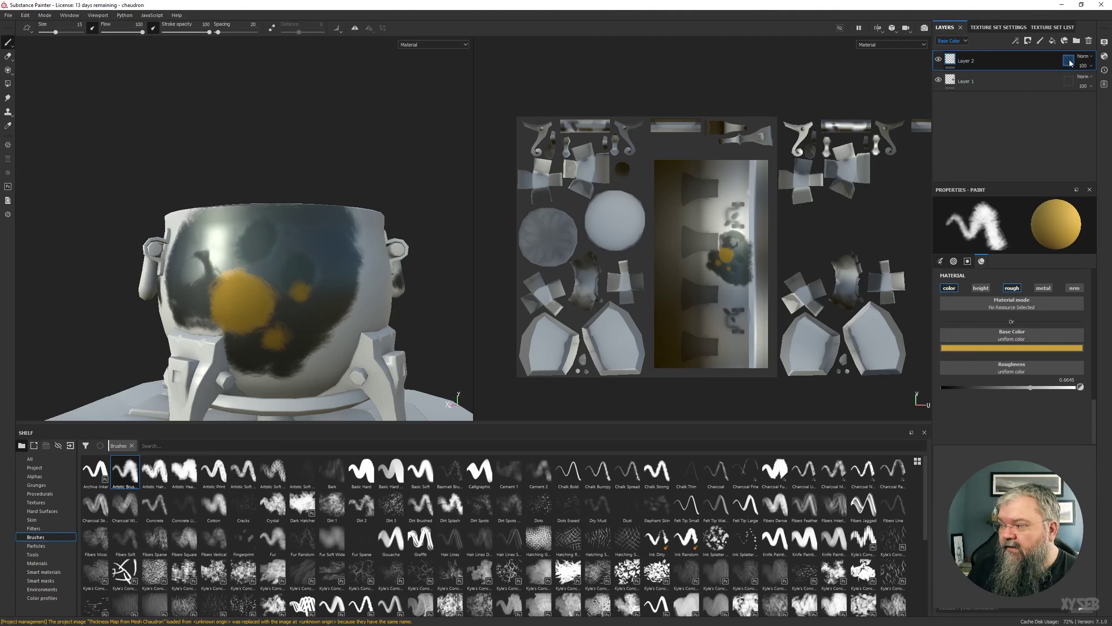
- Restrict Layer 1's geometry mask to the chaudron mesh by excluding the eight other parts
left_click(1068, 83)
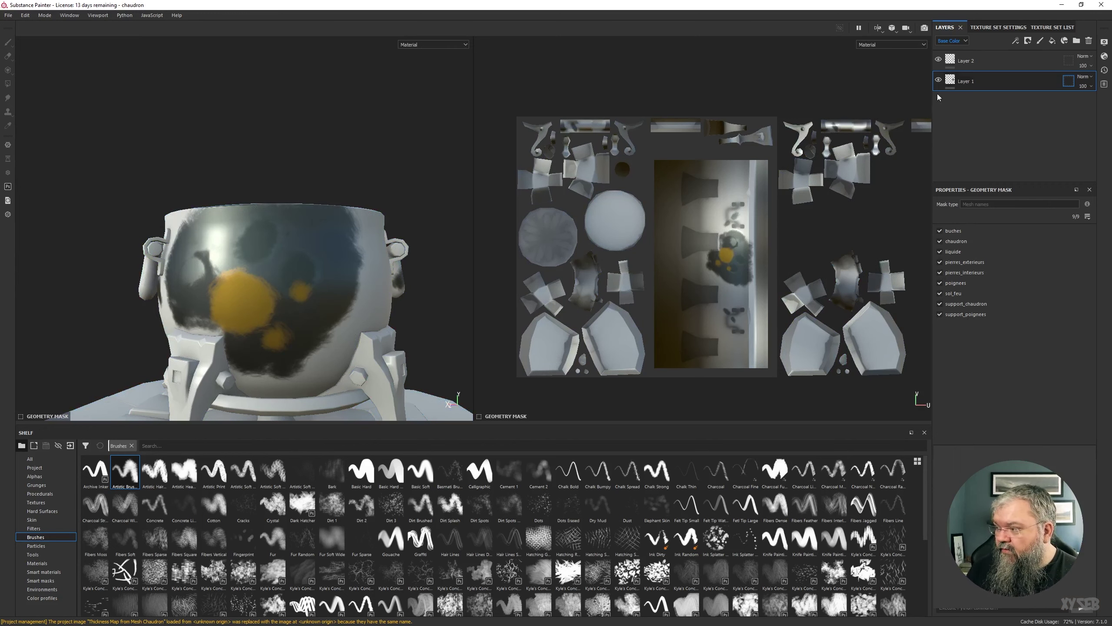
left_click(940, 231)
left_click(940, 252)
left_click(940, 262)
left_click(940, 273)
left_click(940, 283)
left_click(939, 294)
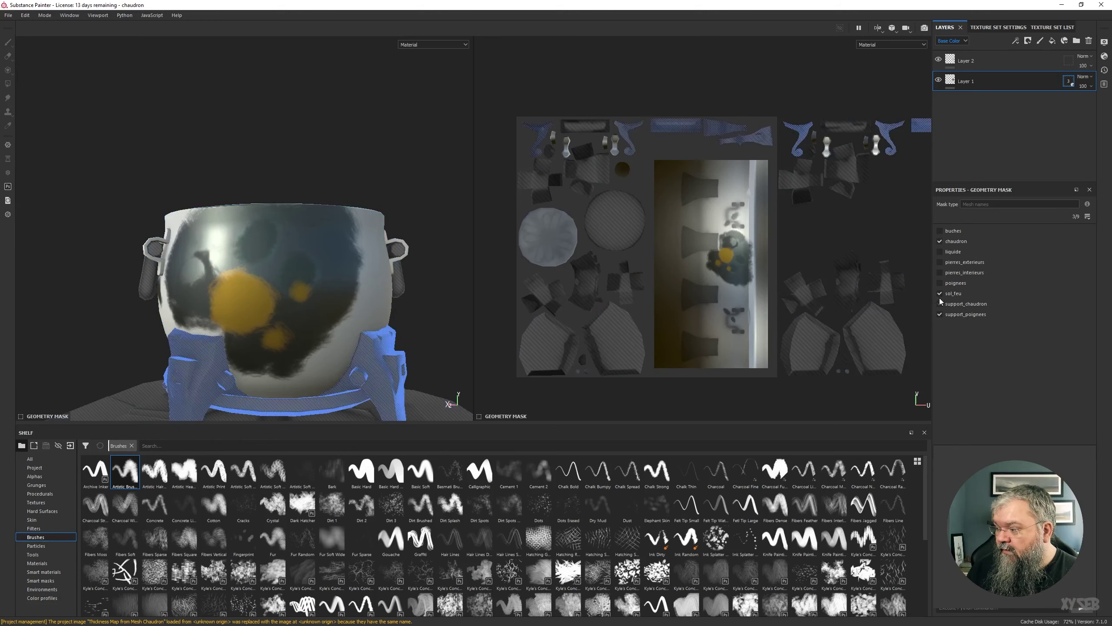
left_click(940, 304)
left_click(940, 315)
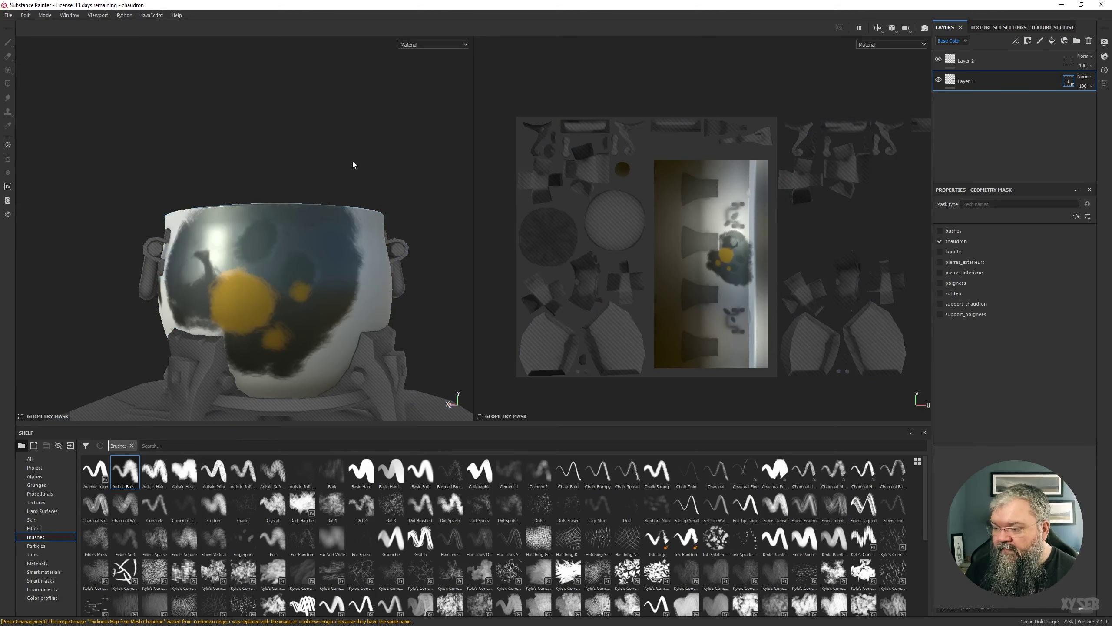
left_click_drag(360, 118, 445, 126, "alt")
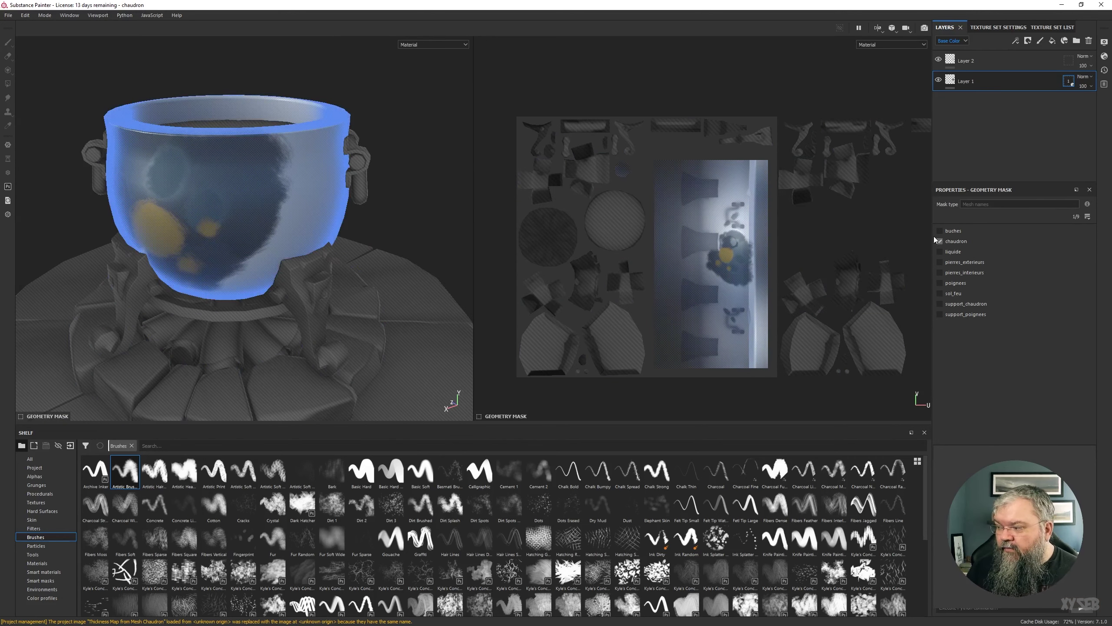
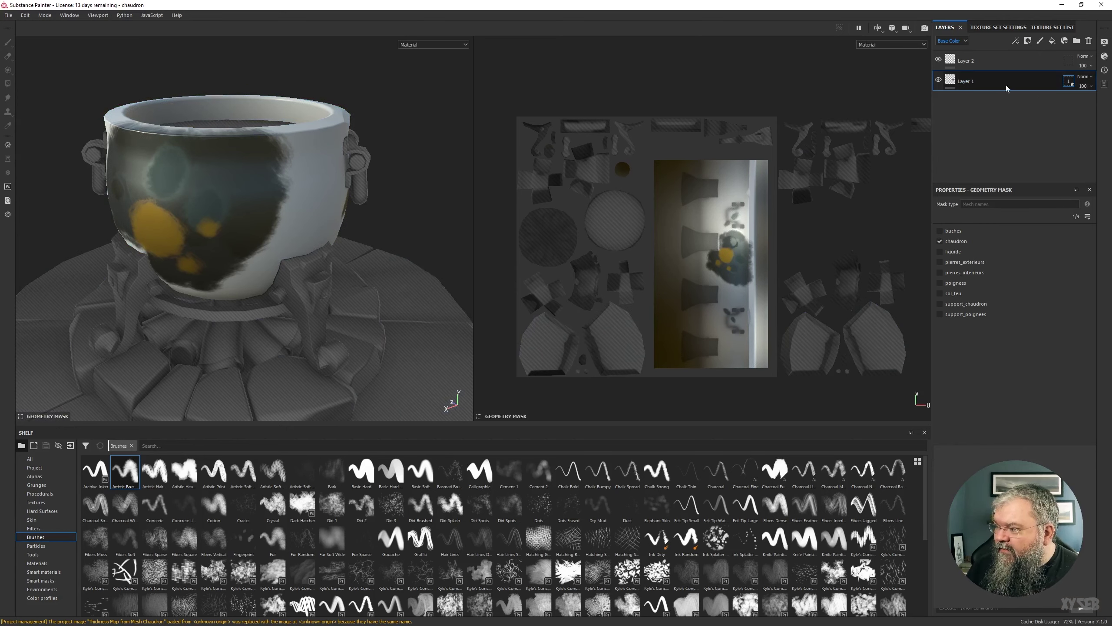
- Paint yellow strokes on Layer 1 over the cauldron wall around and behind the handle to test the geometry mask
left_click(950, 80)
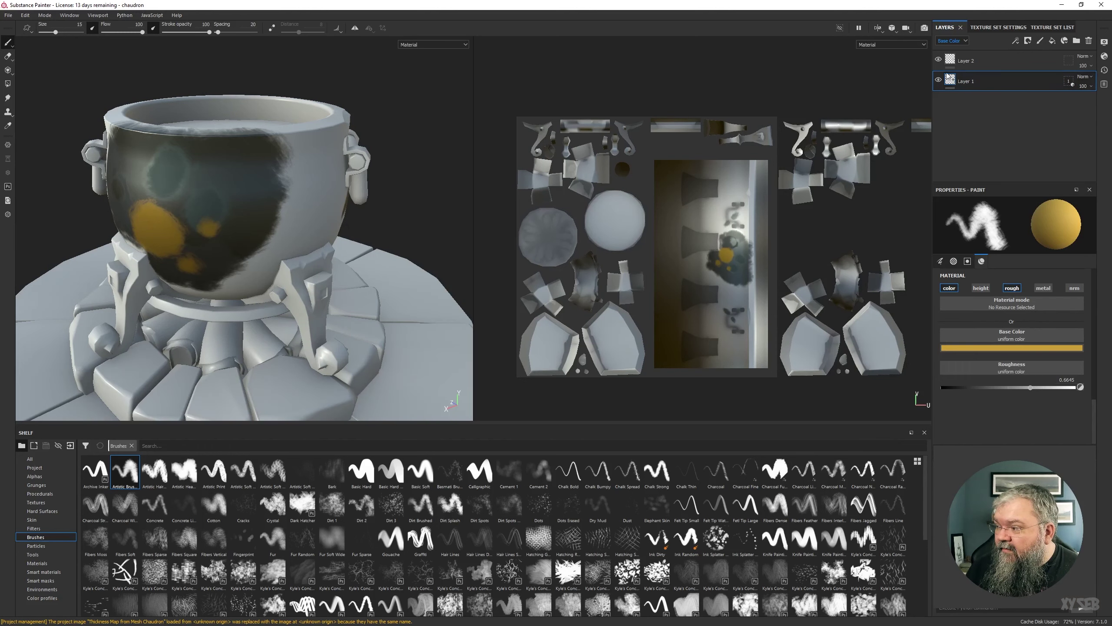
mouse_move(324, 116)
left_mouse_down("alt")
mouse_move(274, 133)
mouse_move(386, 274)
left_mouse_up("alt")
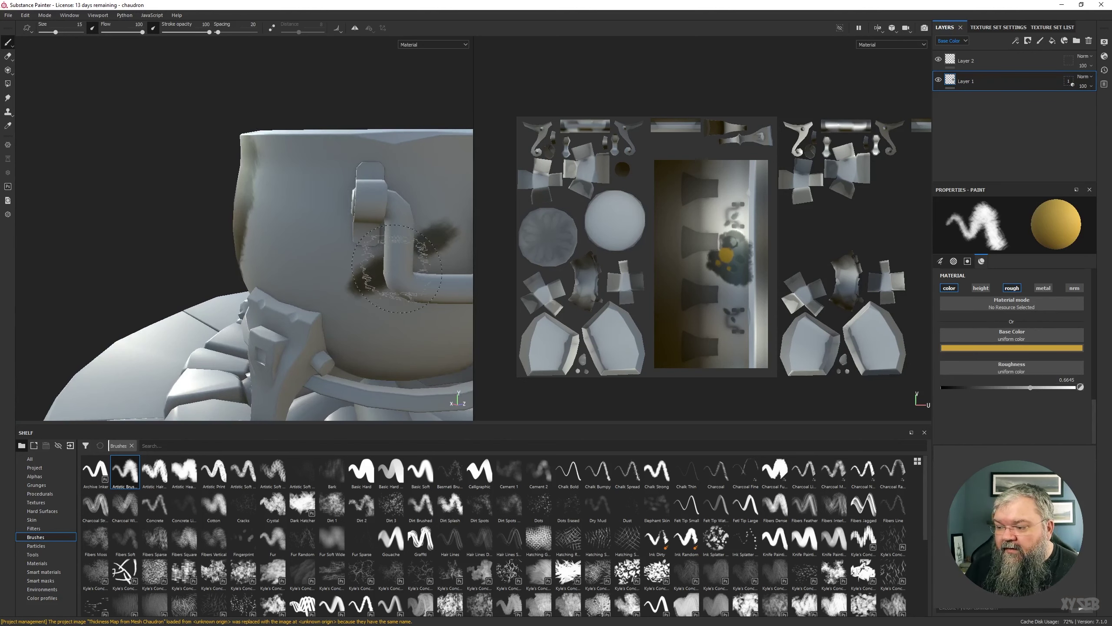
left_click_drag(374, 79, 335, 72, "alt")
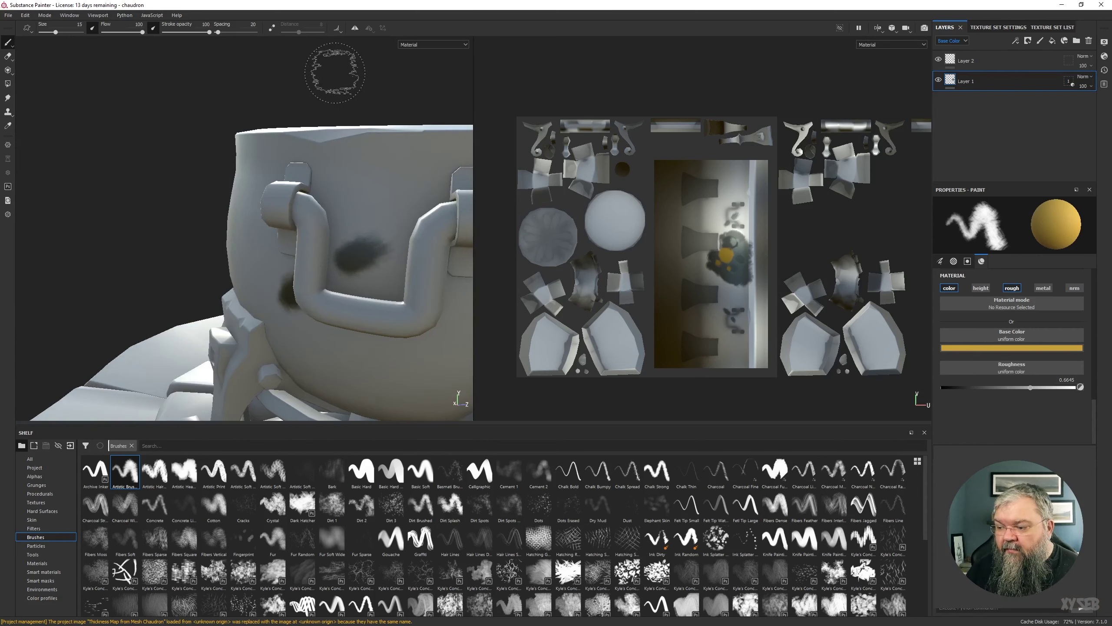
mouse_move(335, 283)
left_mouse_down()
mouse_move(336, 254)
mouse_move(318, 291)
mouse_move(357, 314)
mouse_move(349, 334)
mouse_move(367, 303)
mouse_move(326, 244)
mouse_move(314, 166)
mouse_move(284, 213)
mouse_move(298, 246)
mouse_move(272, 189)
left_mouse_up()
left_click_drag(357, 99, 444, 99, "alt")
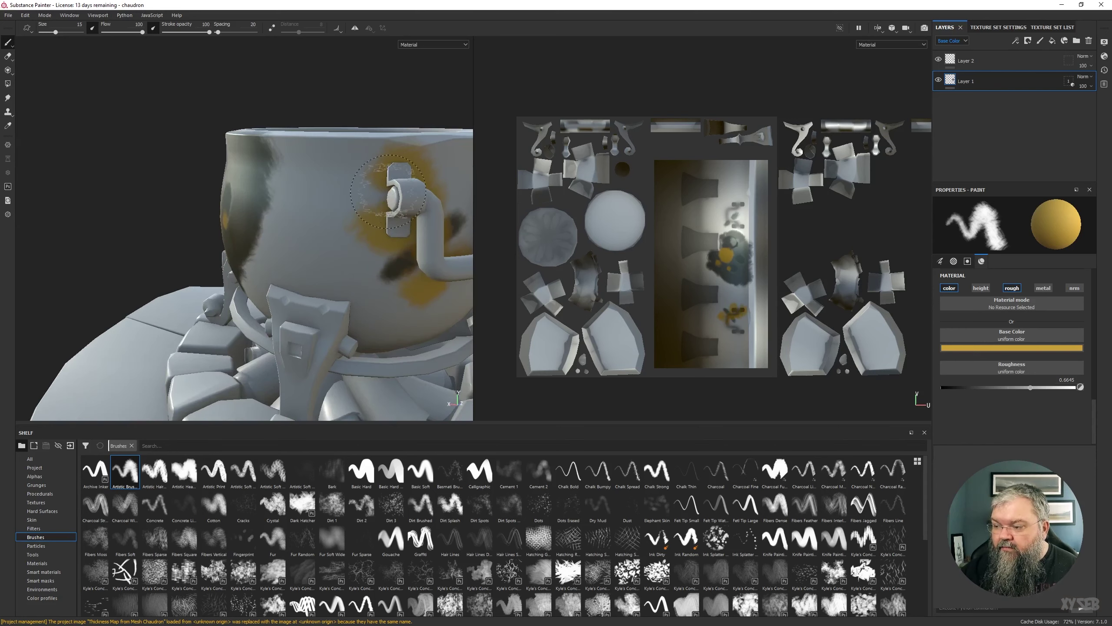
mouse_move(374, 217)
left_mouse_down()
mouse_move(397, 181)
mouse_move(383, 291)
left_mouse_up()
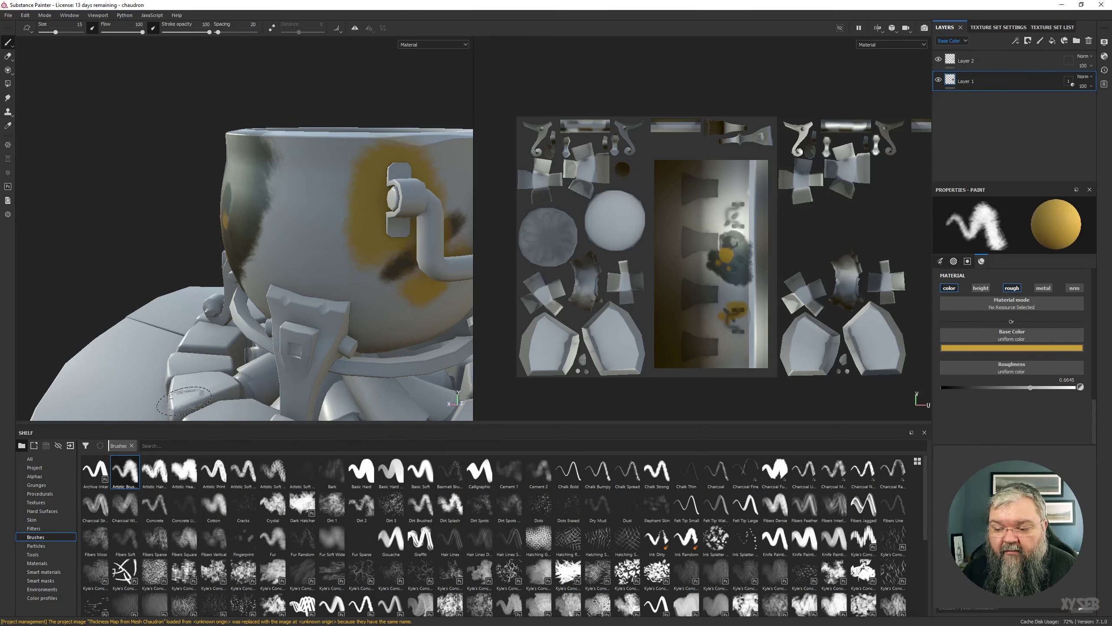
key("f")
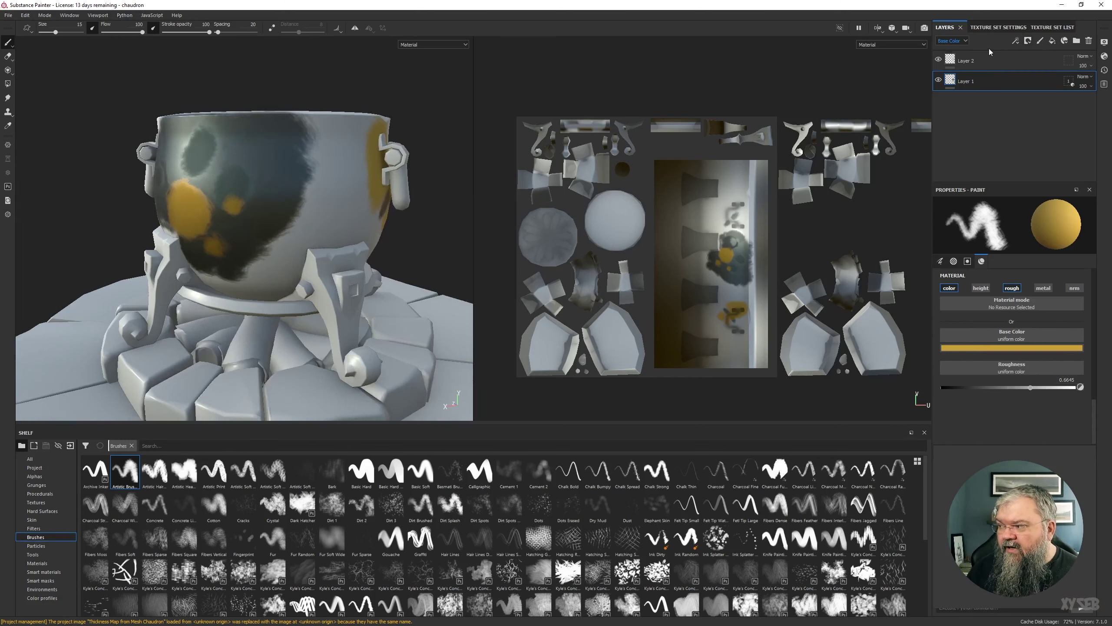
- Add a fill layer above Layer 2 and delete both paint layers, Layer 2 and Layer 1
left_click(1013, 61)
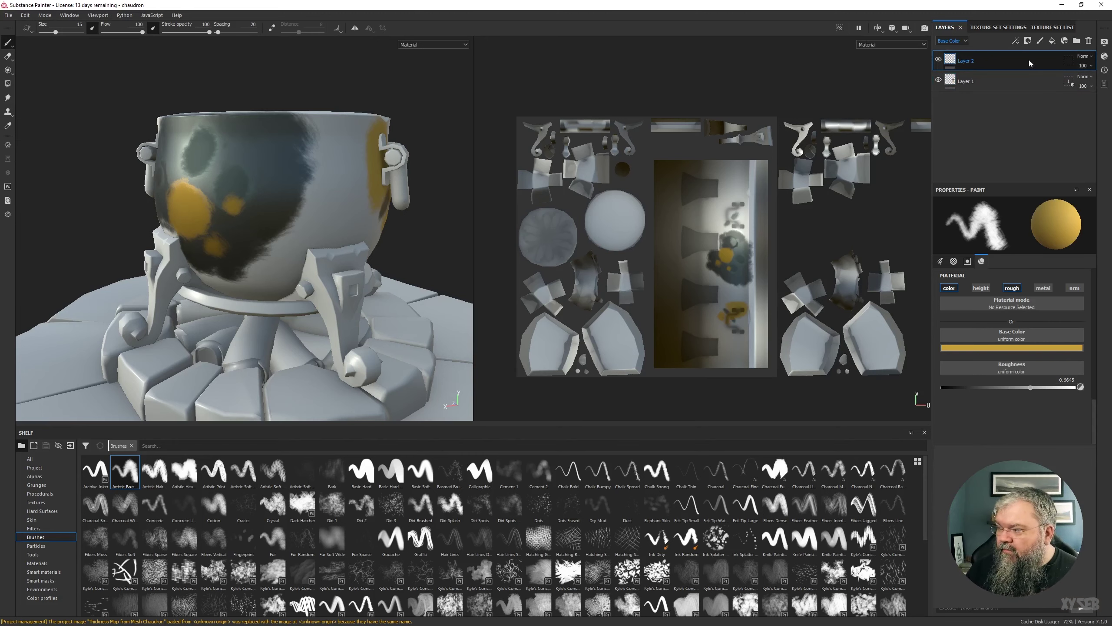
left_click(1053, 41)
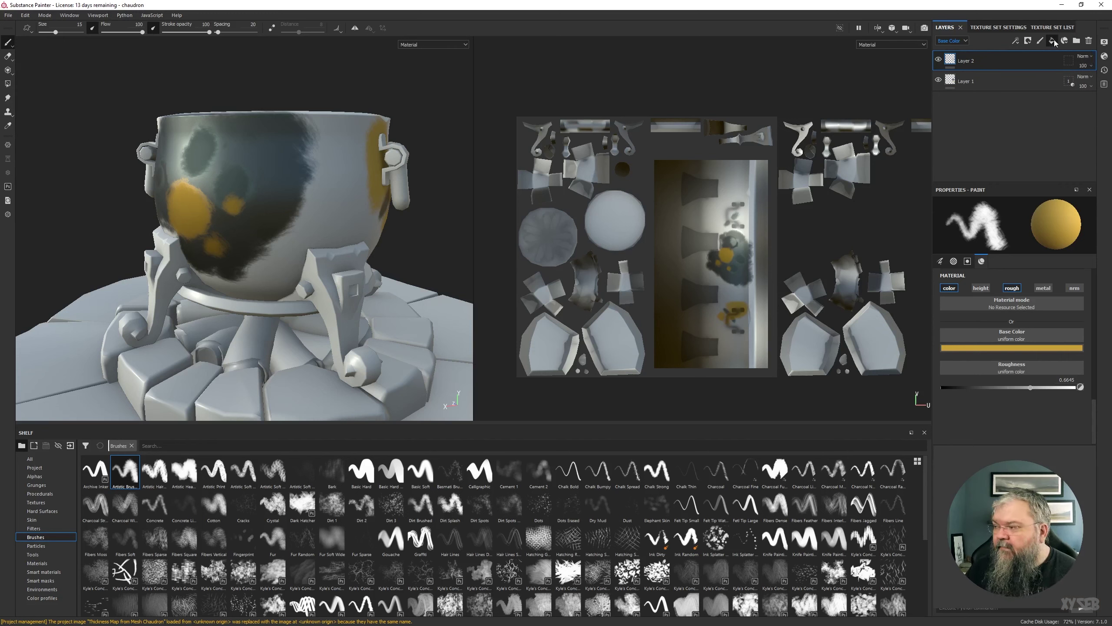
left_click(990, 81)
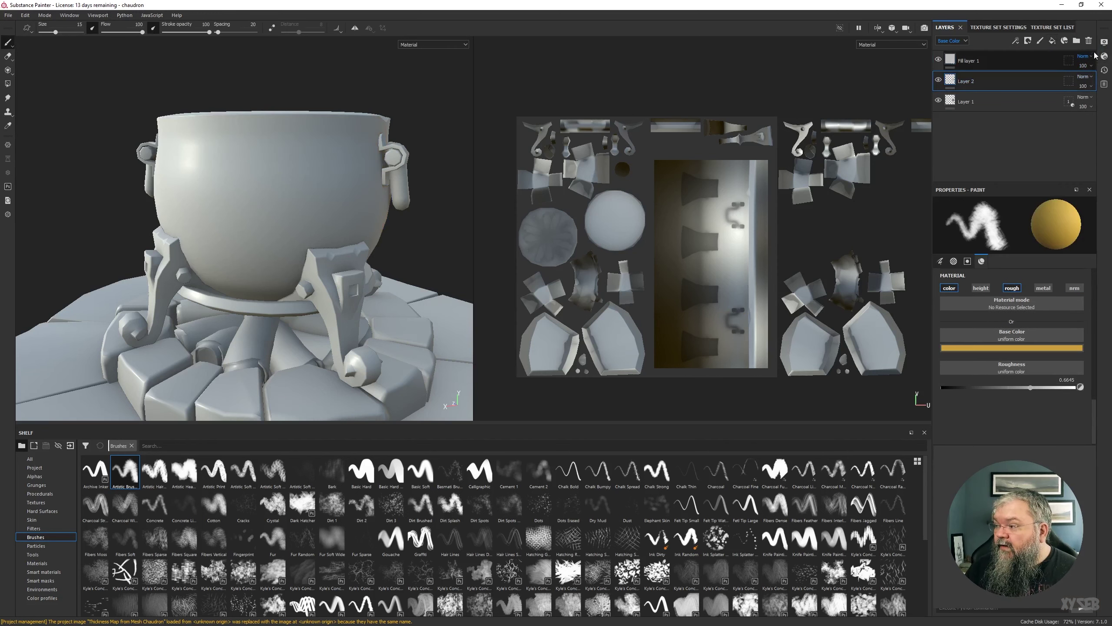
left_click(1089, 41)
left_click(1089, 41)
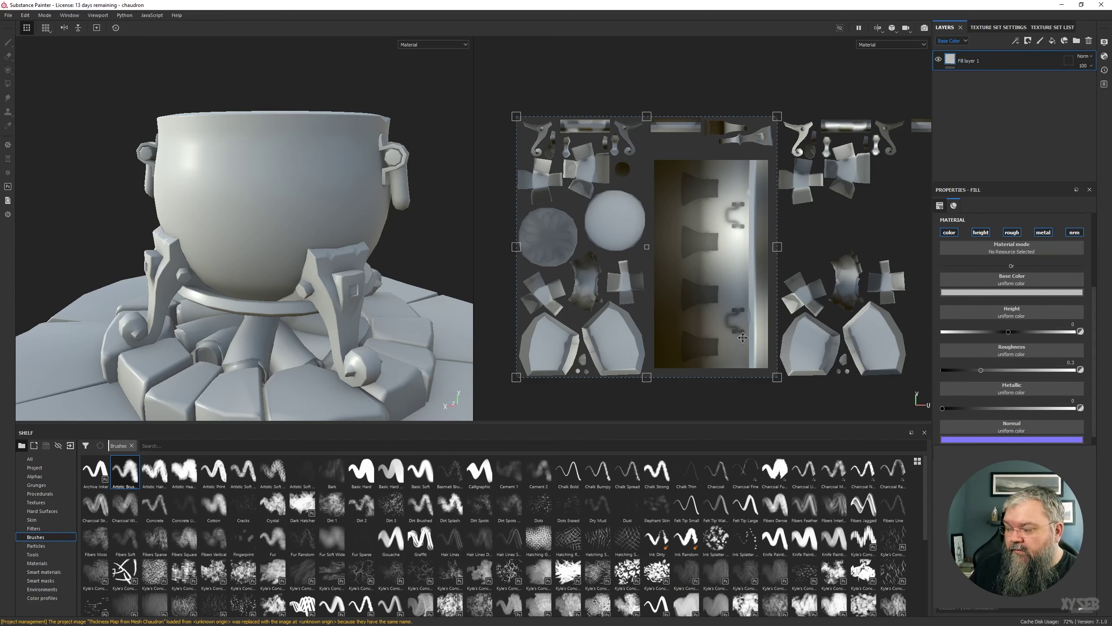
- Give Fill layer 1 a dark blue-grey base color, a roughness of about 0.42 and a metallic value of 1
left_click(1012, 292)
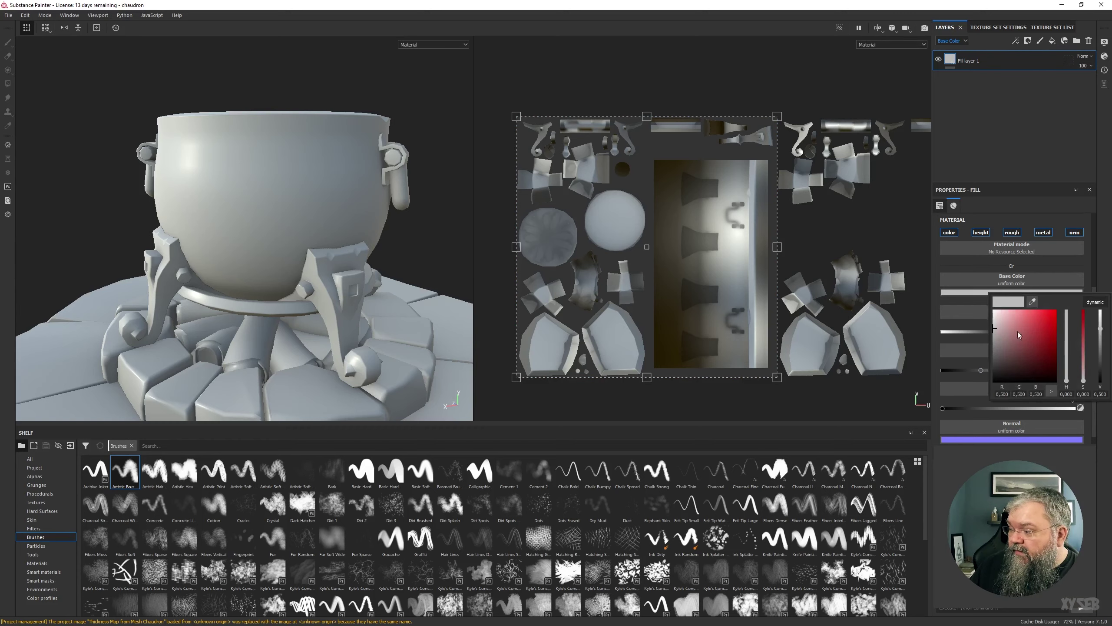
left_click(1017, 337)
left_click_drag(1018, 337, 1079, 402)
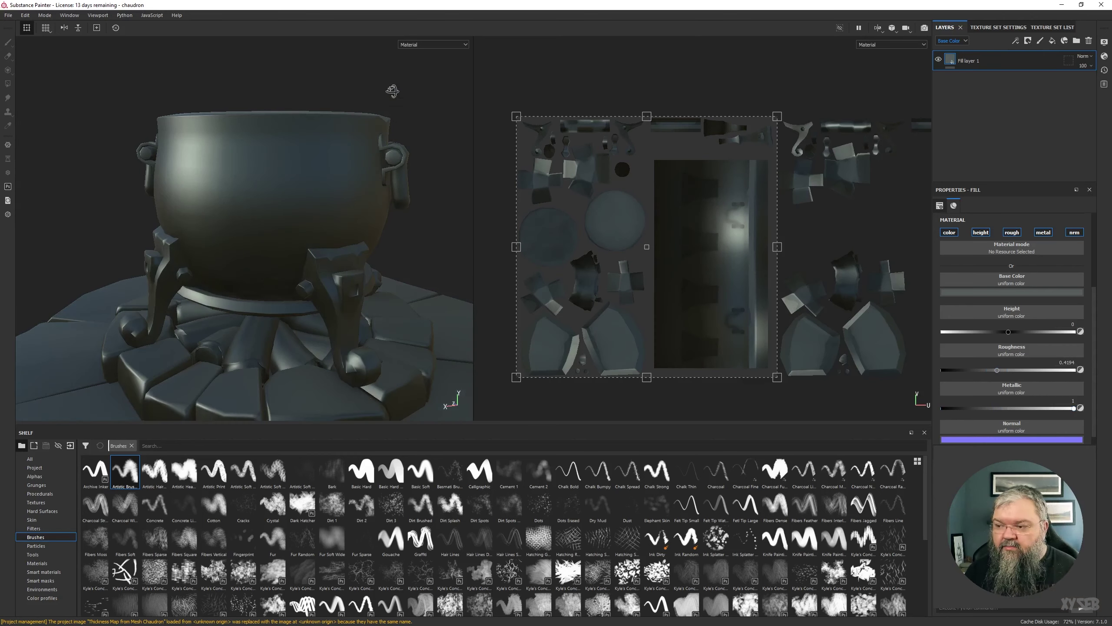
- Bring up Fill layer 1's UV transformation settings over the 3D model, try a slightly smaller scale and reset it to 1
left_click_drag(392, 91, 379, 179, "alt")
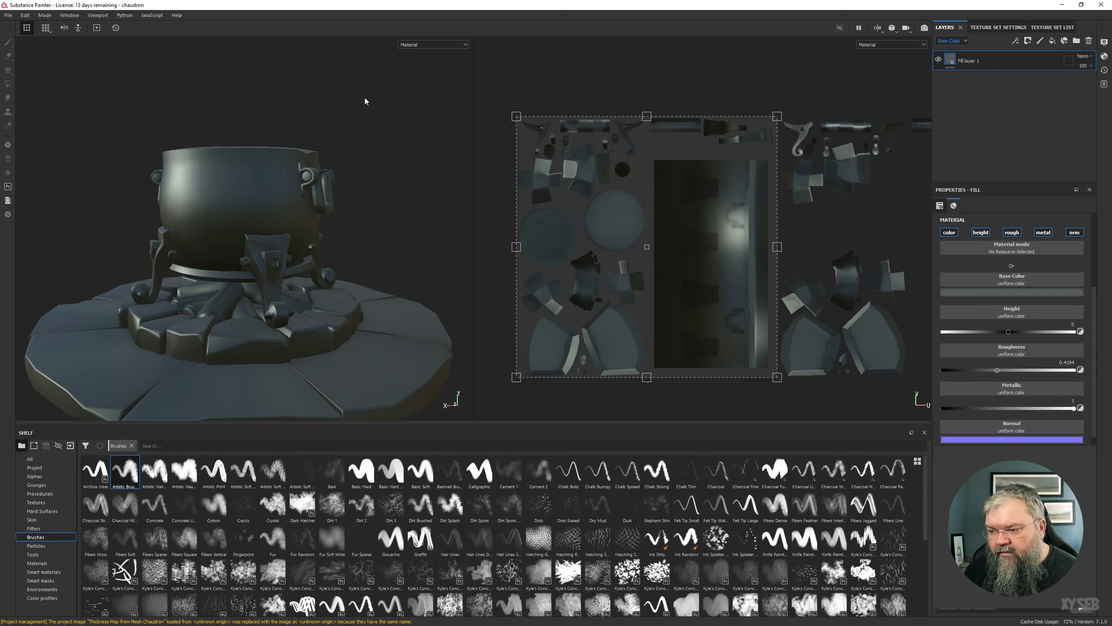
left_click_drag(366, 101, 381, 168, "alt")
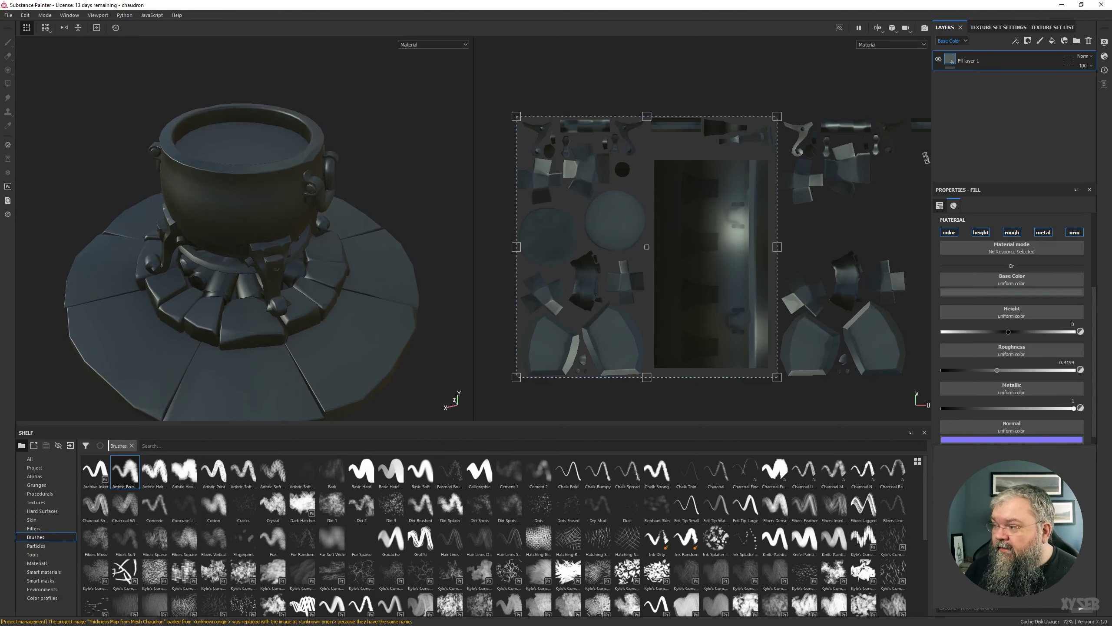
left_click(1058, 76)
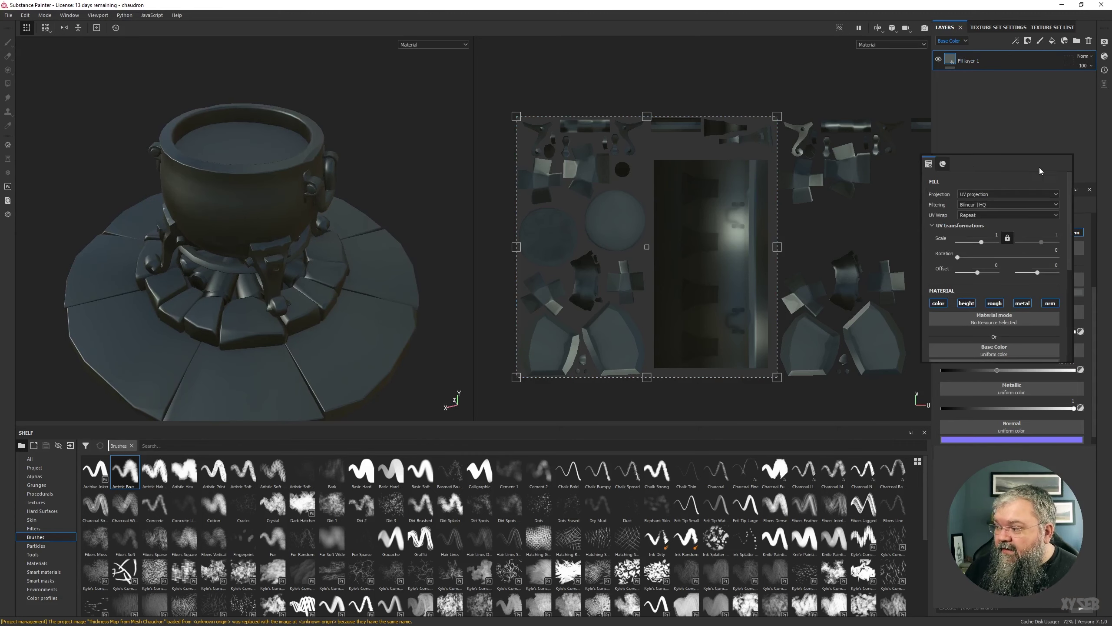
left_click_drag(929, 163, 374, 132)
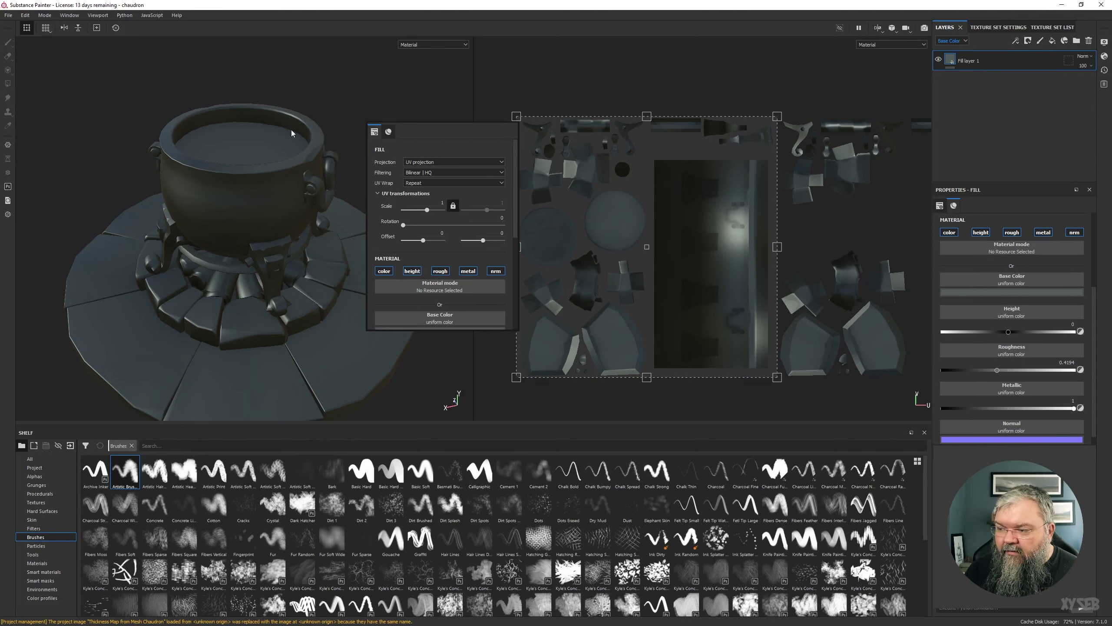
left_click_drag(280, 146, 289, 80)
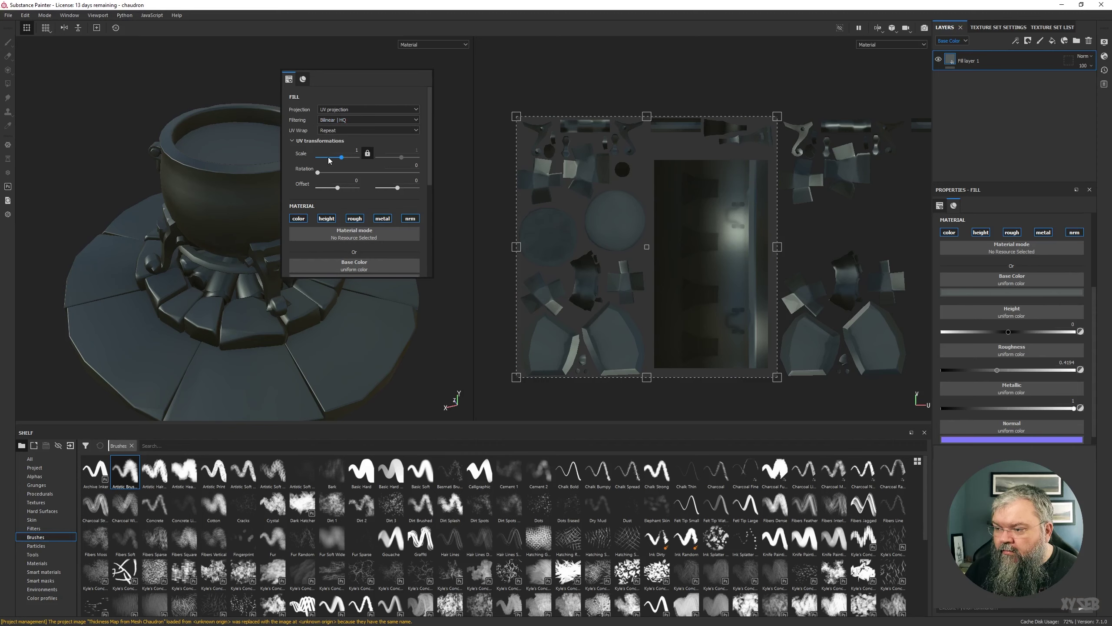
left_click_drag(338, 161, 343, 159)
left_click(353, 150)
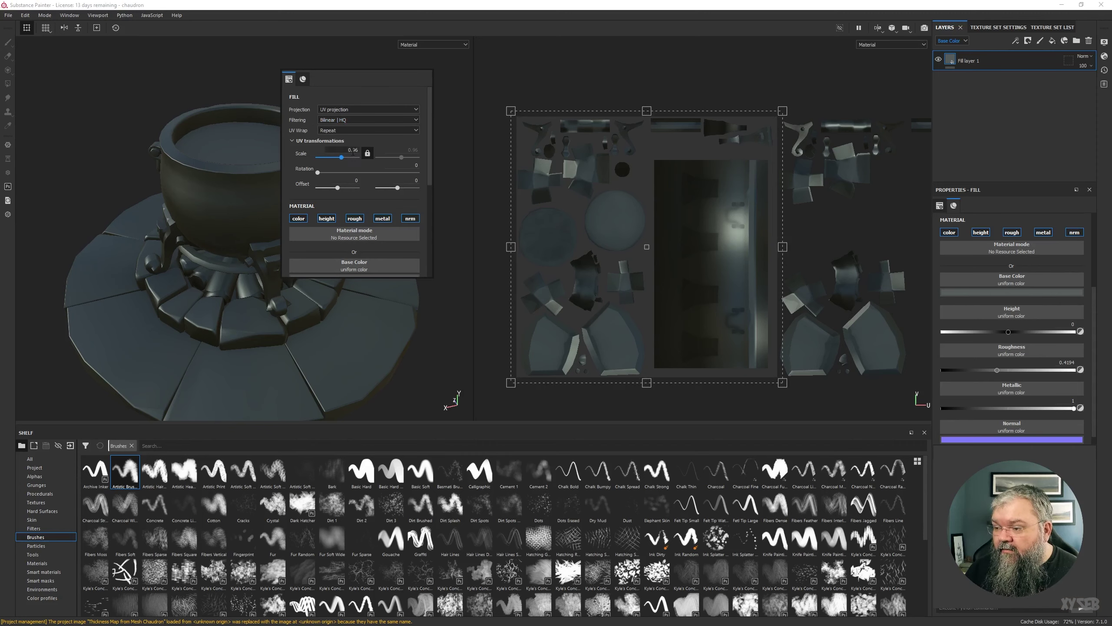
type("1")
key("Return")
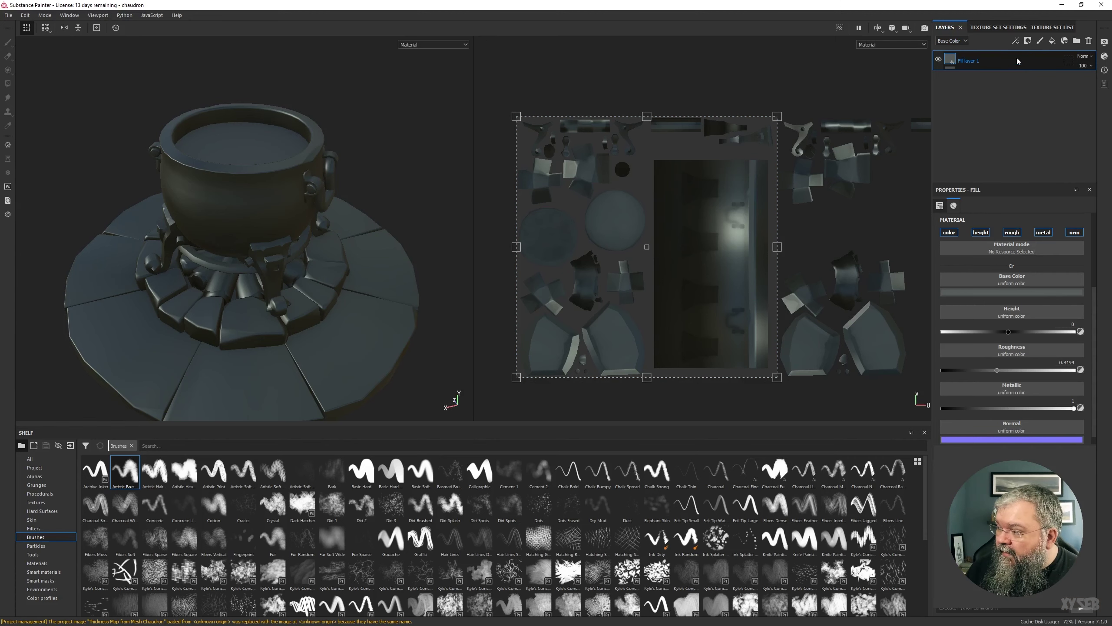
- Add a second fill layer on top with a dark olive-yellow base color and a roughness of 1
left_click(1053, 41)
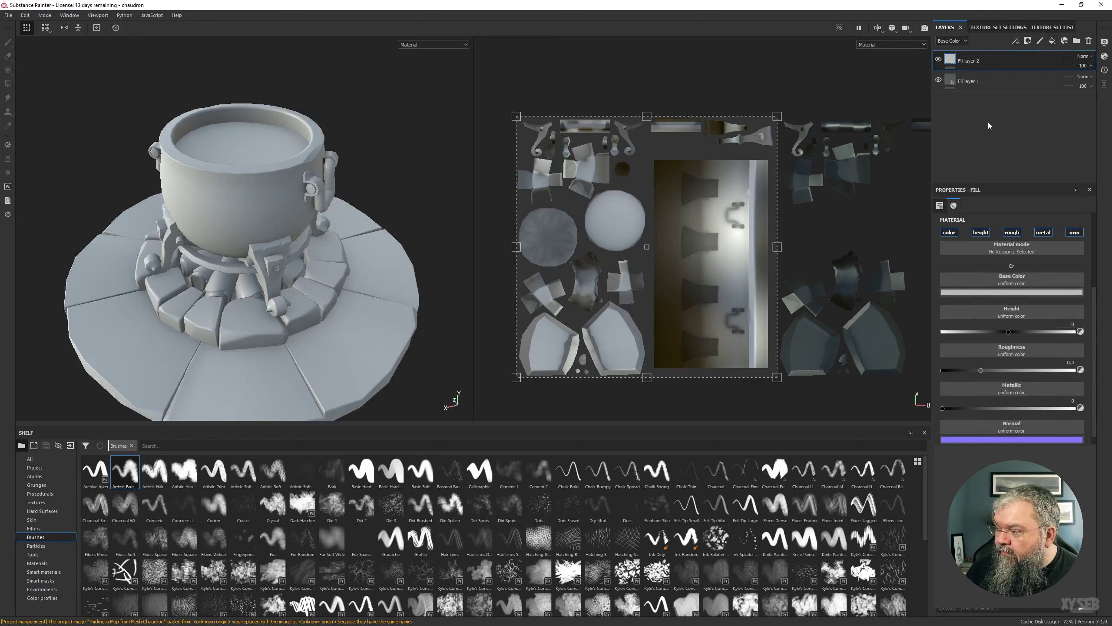
left_click(1003, 291)
left_click(997, 352)
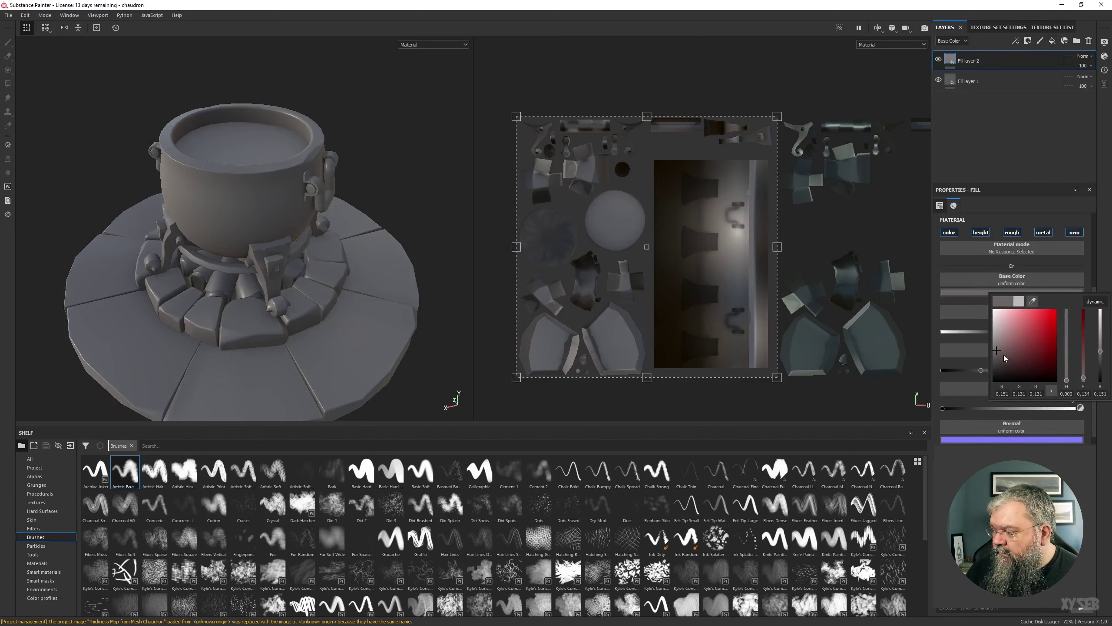
left_click_drag(1067, 371, 1068, 374)
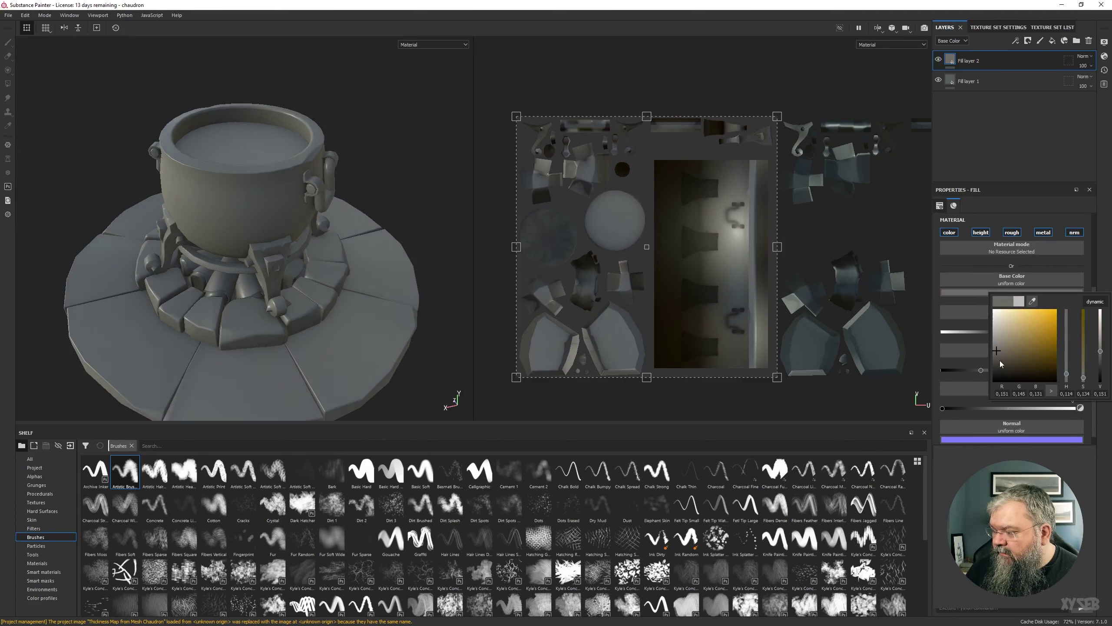
left_click_drag(999, 360, 1027, 353)
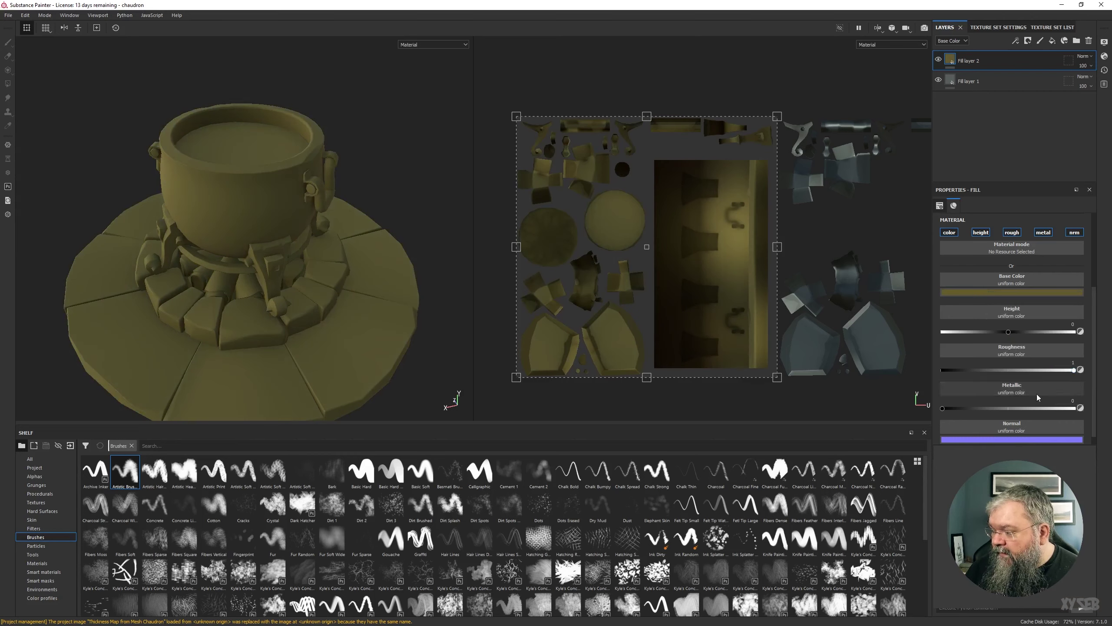
- Shift Fill layer 2's base color to a dark, saturated rusty brown, RGB about 0.089, 0.034, 0.003
left_click(1012, 293)
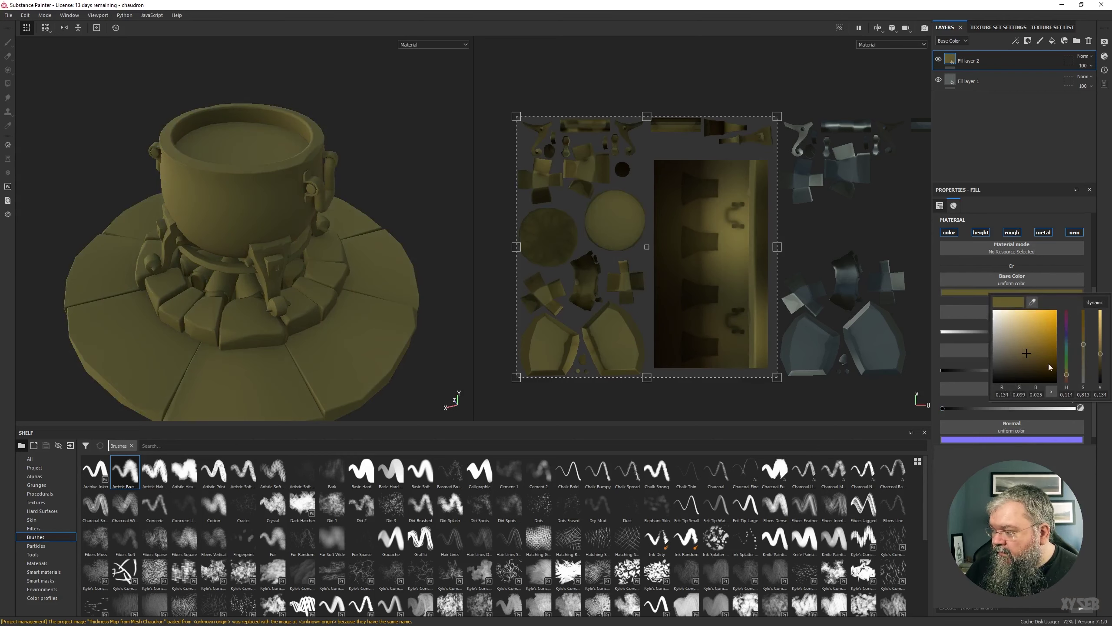
left_click(1067, 378)
left_click(1046, 357)
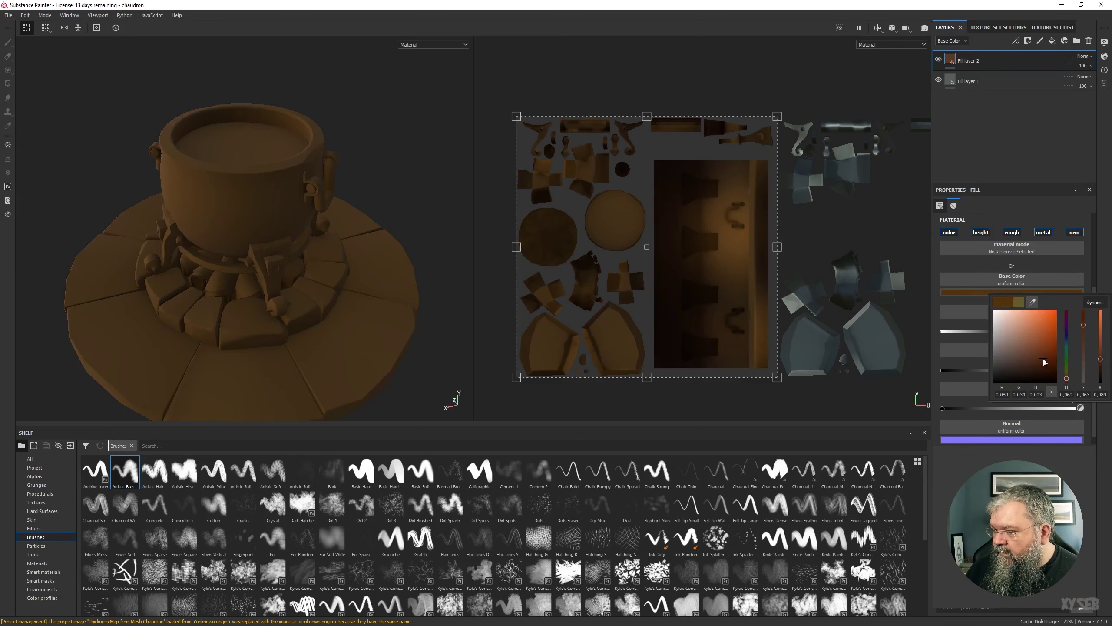
- Toggle Fill layer 2's visibility off and on to compare the rust color with the metal layer beneath
left_click(392, 161)
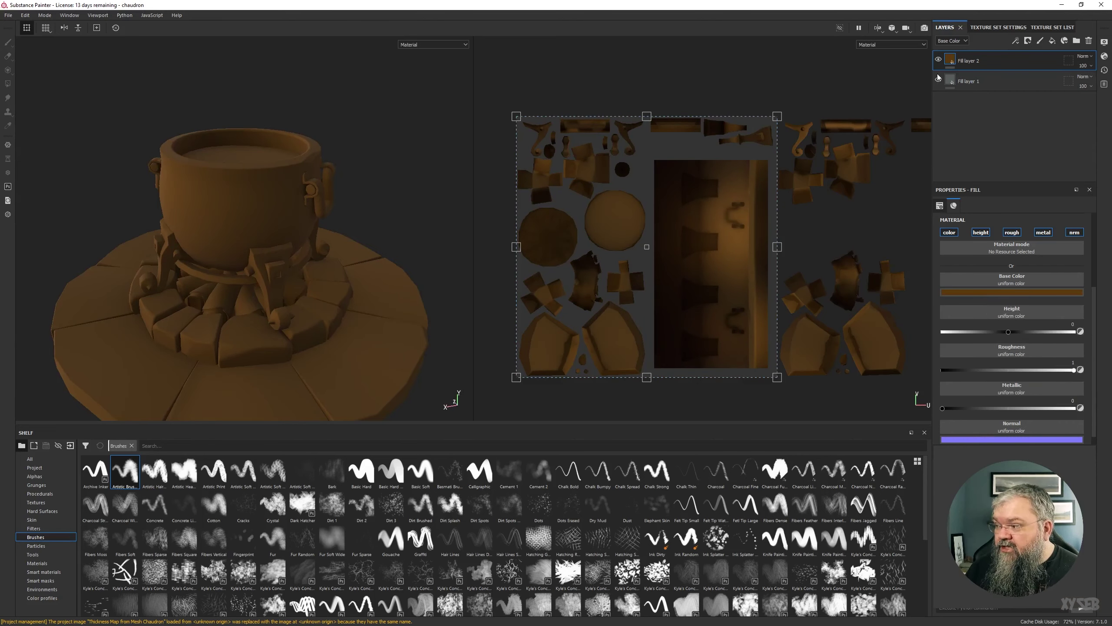
left_click(938, 60)
left_click(938, 60)
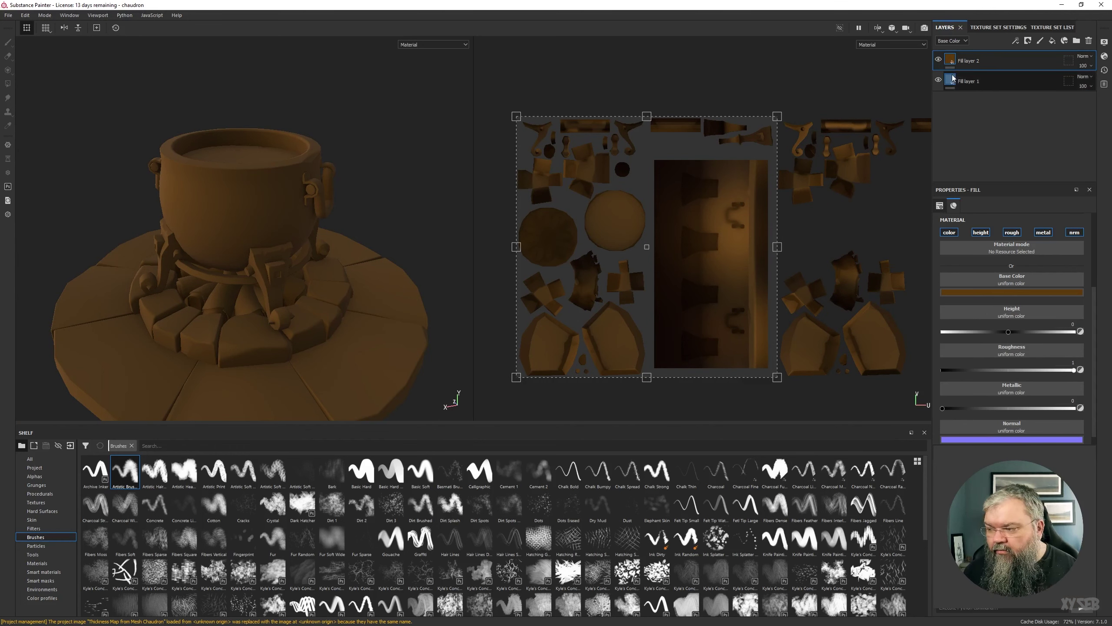
left_click(938, 61)
left_click(939, 61)
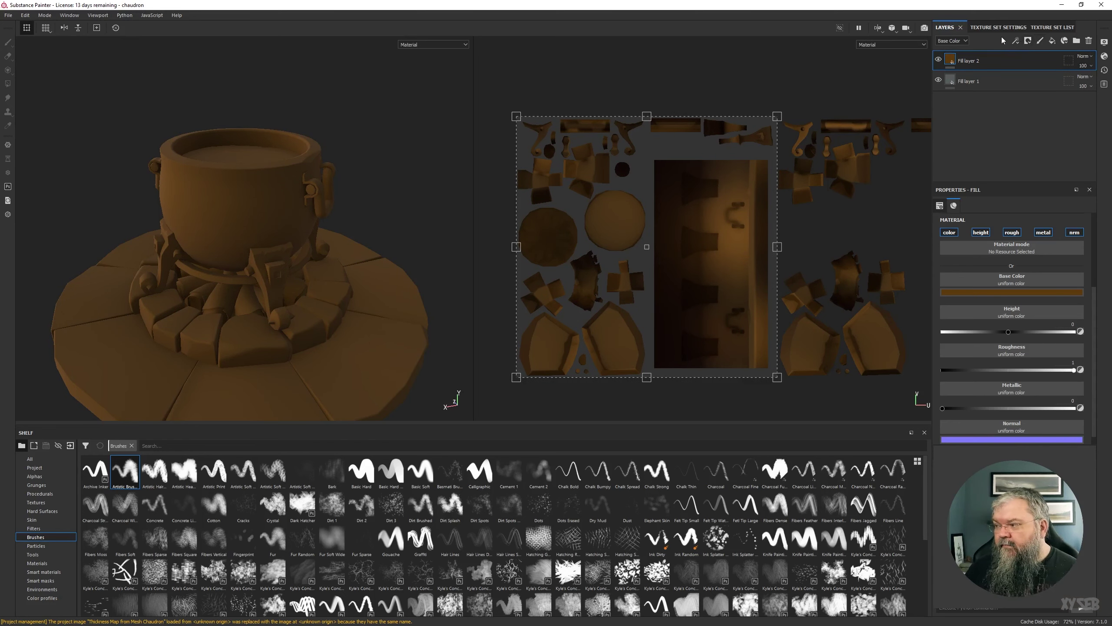
- Review the mask types available for Fill layer 2, the texture set list and the baked mesh maps in the texture set settings
left_click(1028, 41)
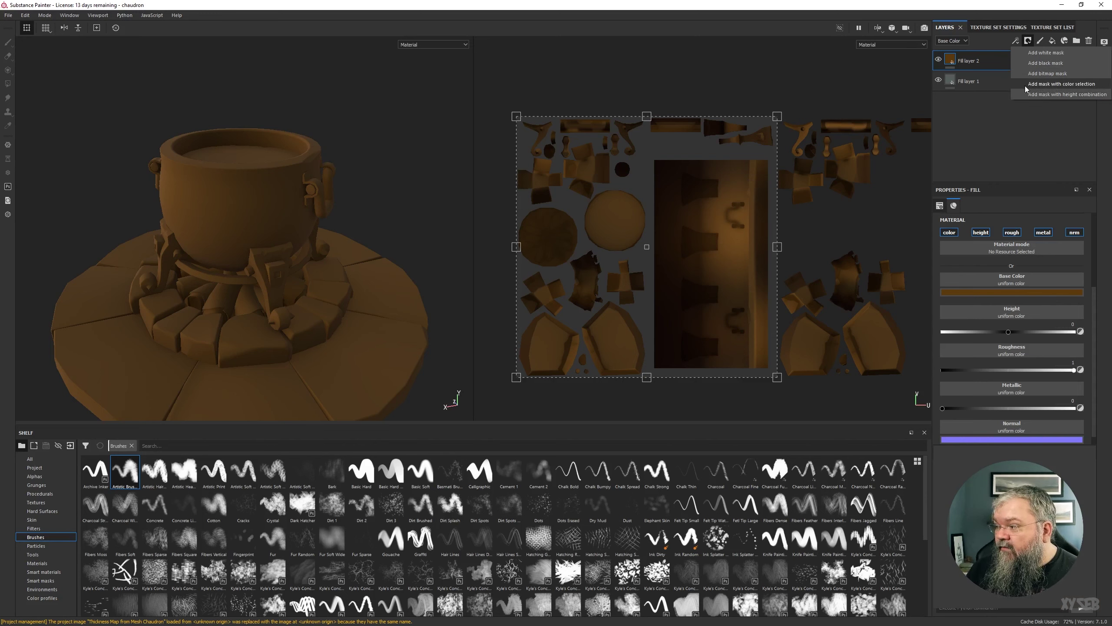
left_click(968, 145)
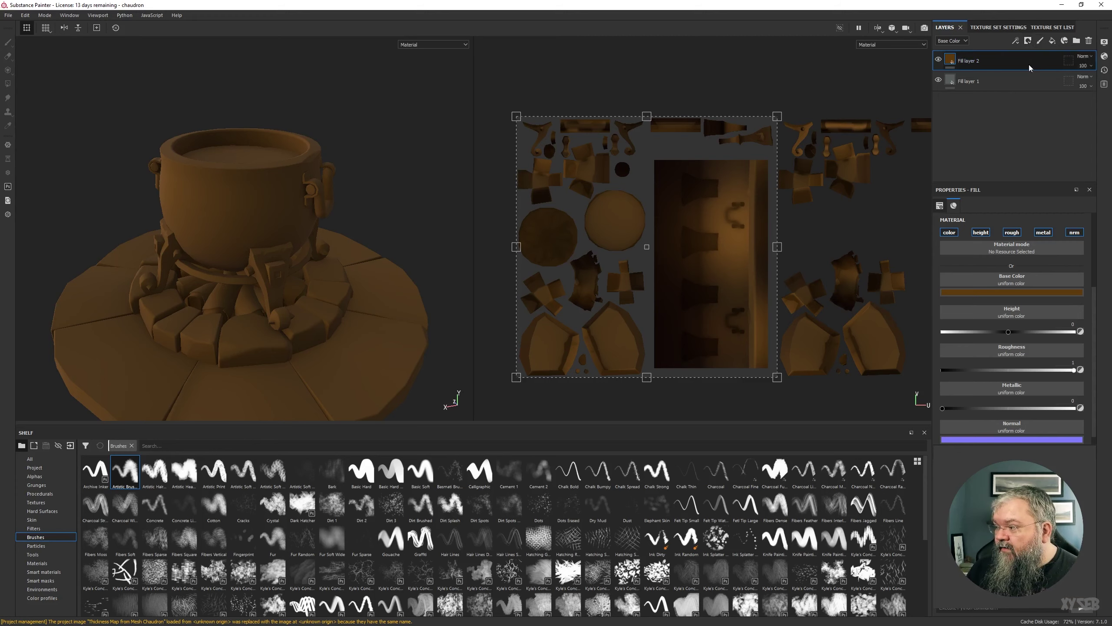
left_click(1036, 29)
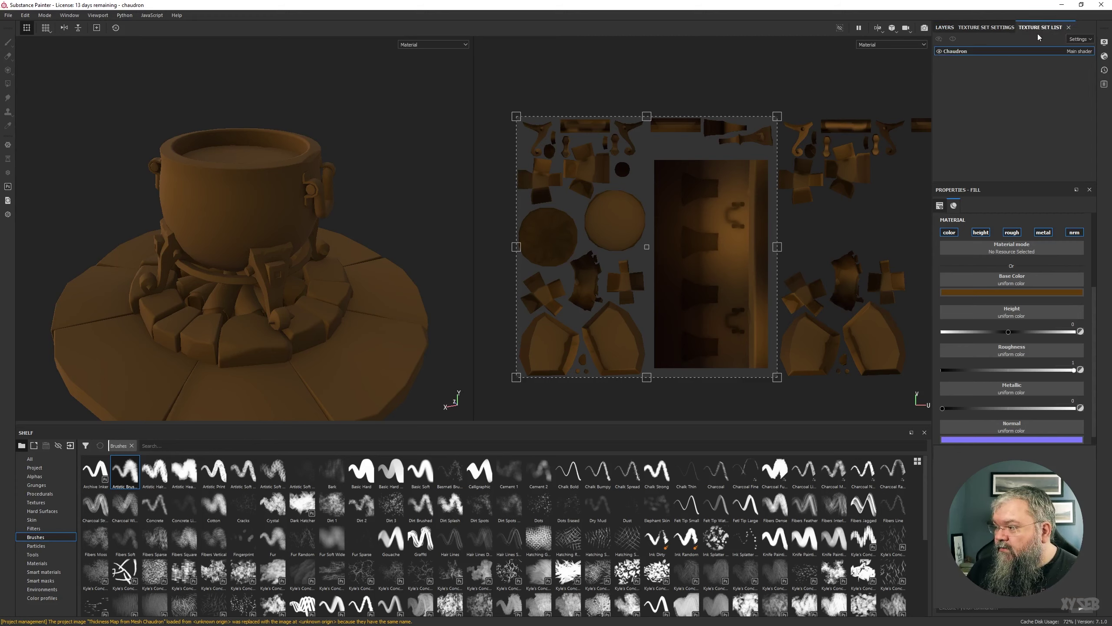
left_click(1005, 28)
scroll(987, 131, "down", 5)
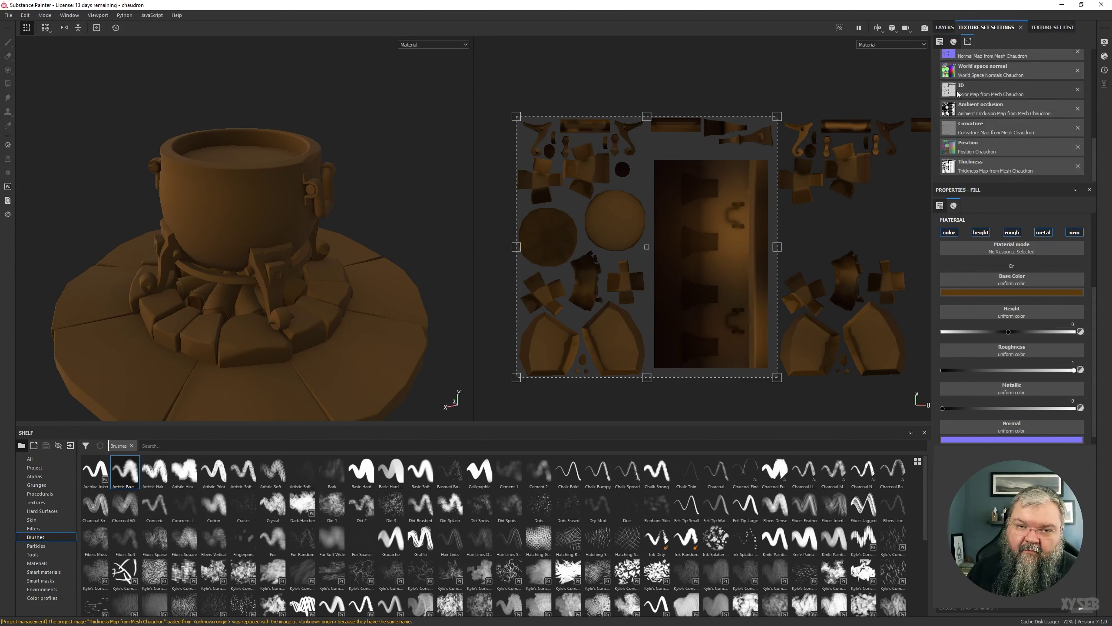
scroll(953, 70, "up", 3)
left_click(945, 28)
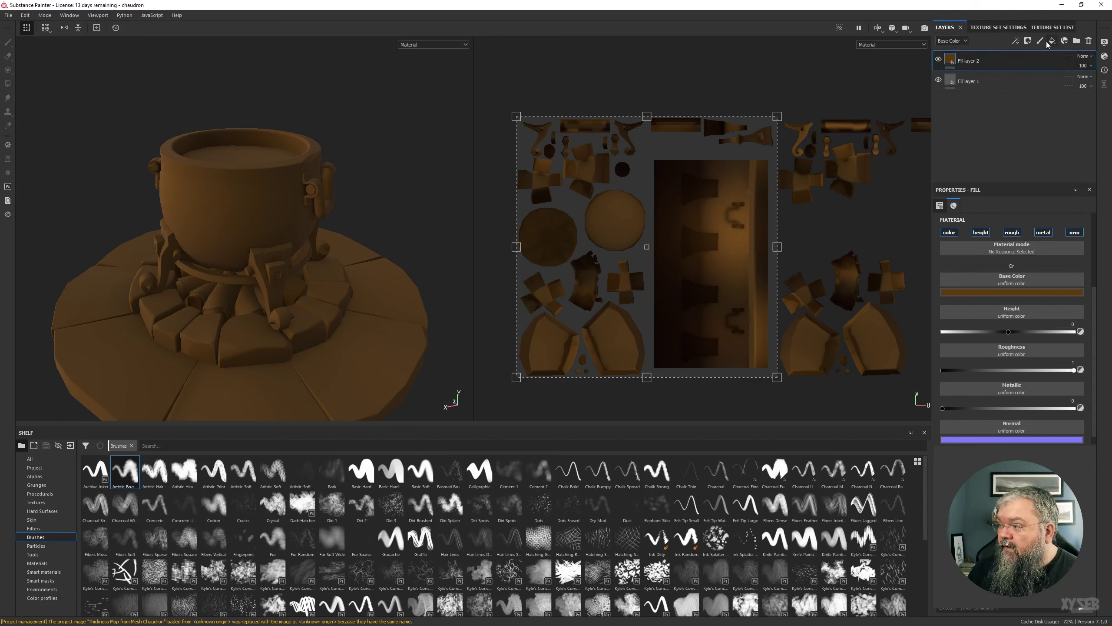
- Add a black mask to Fill layer 2, check the layer's fill content and make the mask active for painting
left_click(1027, 41)
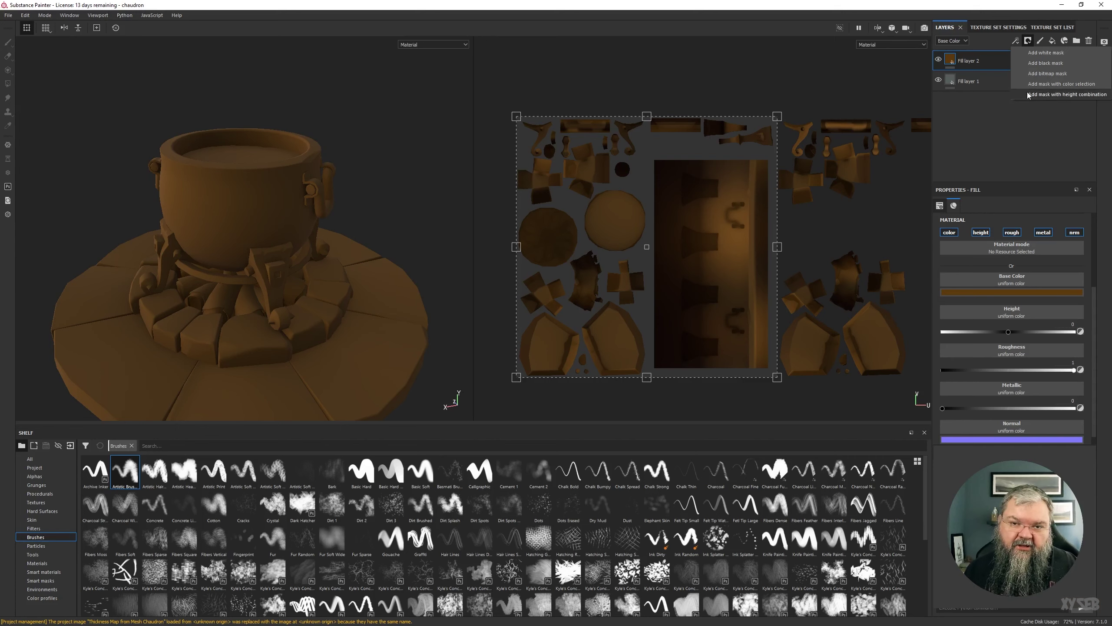
left_click(1041, 63)
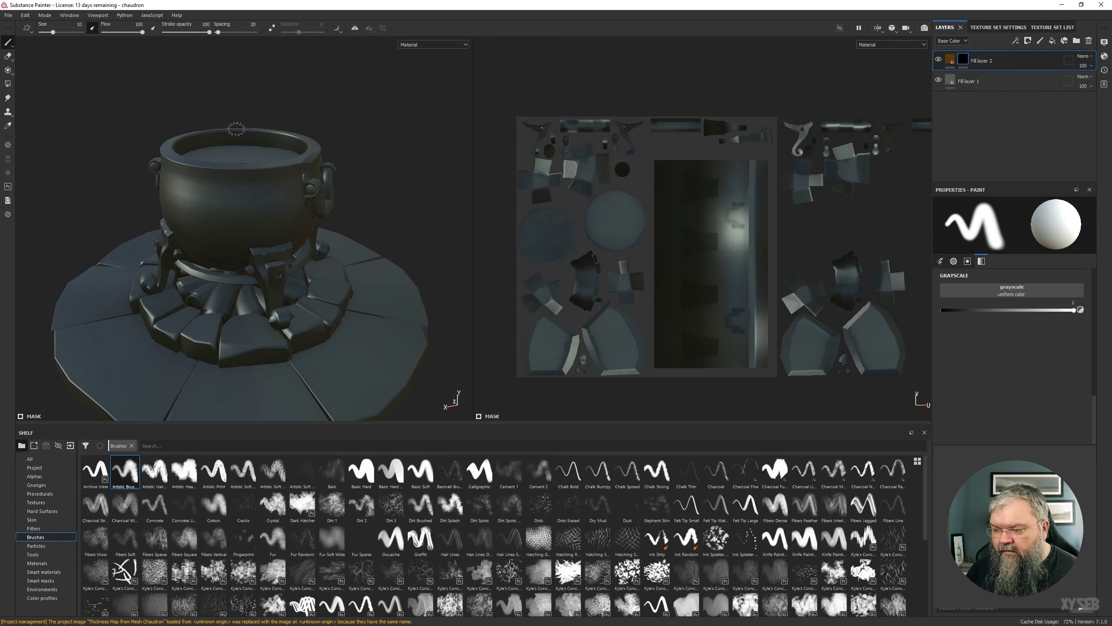
left_click(956, 63)
left_click(955, 61)
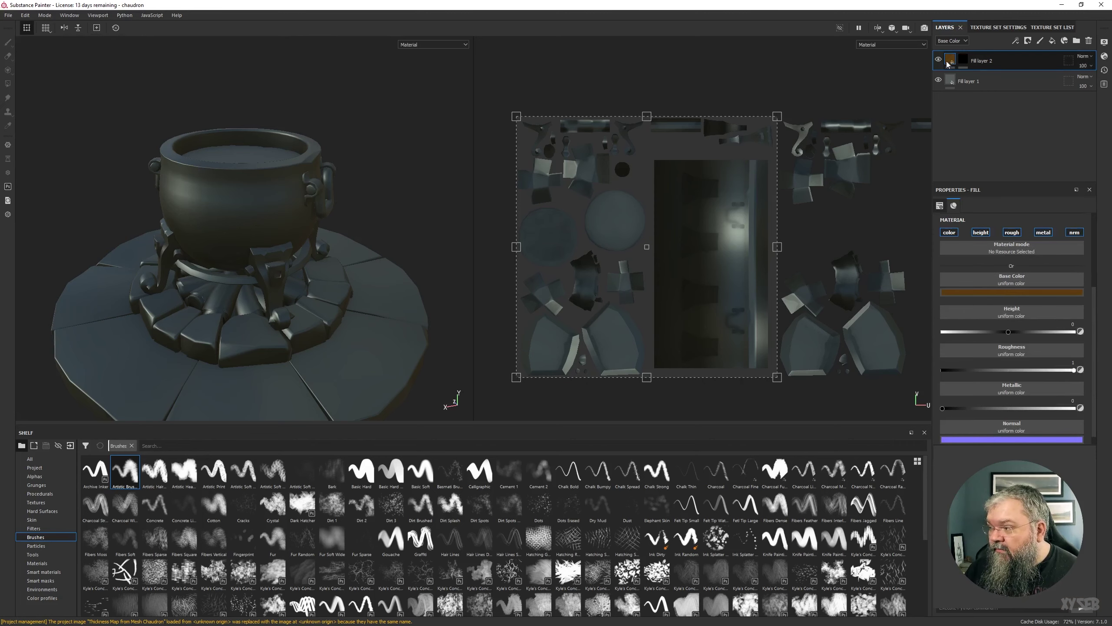
left_click(962, 63)
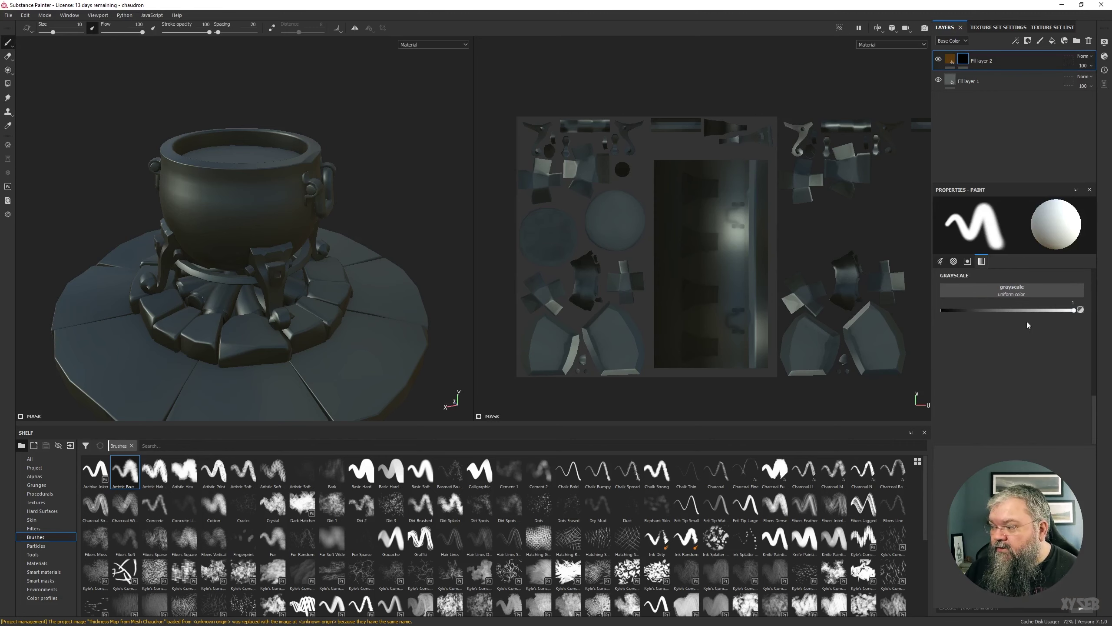
- Look through the mask brush's paint properties, from size, flow and jitter through stencil to grayscale
scroll(996, 337, "up", 5)
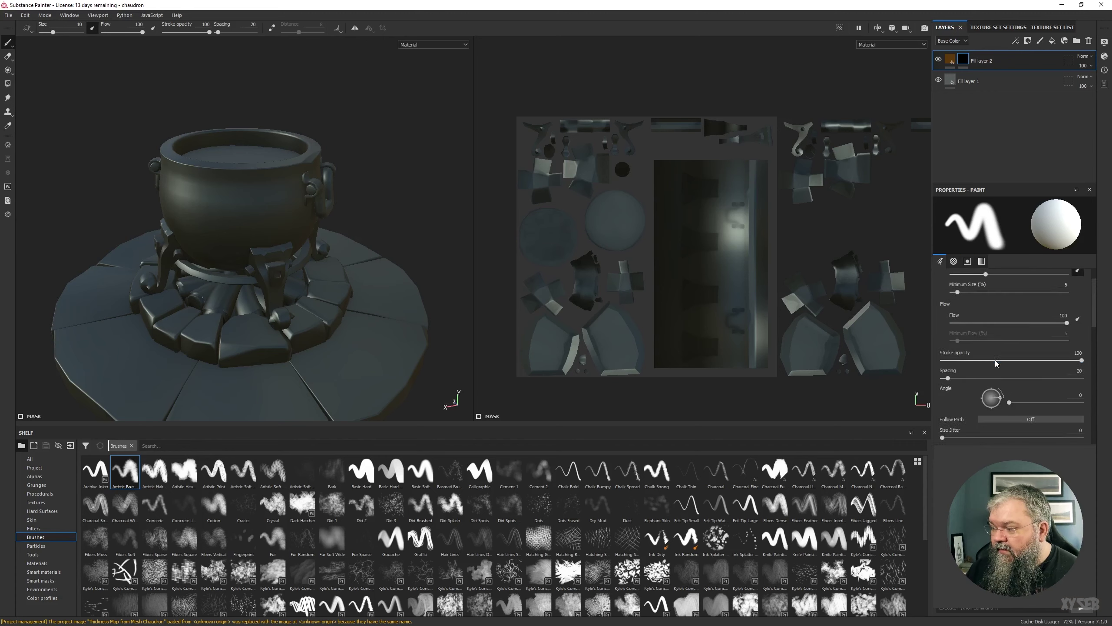
scroll(990, 315, "down", 4)
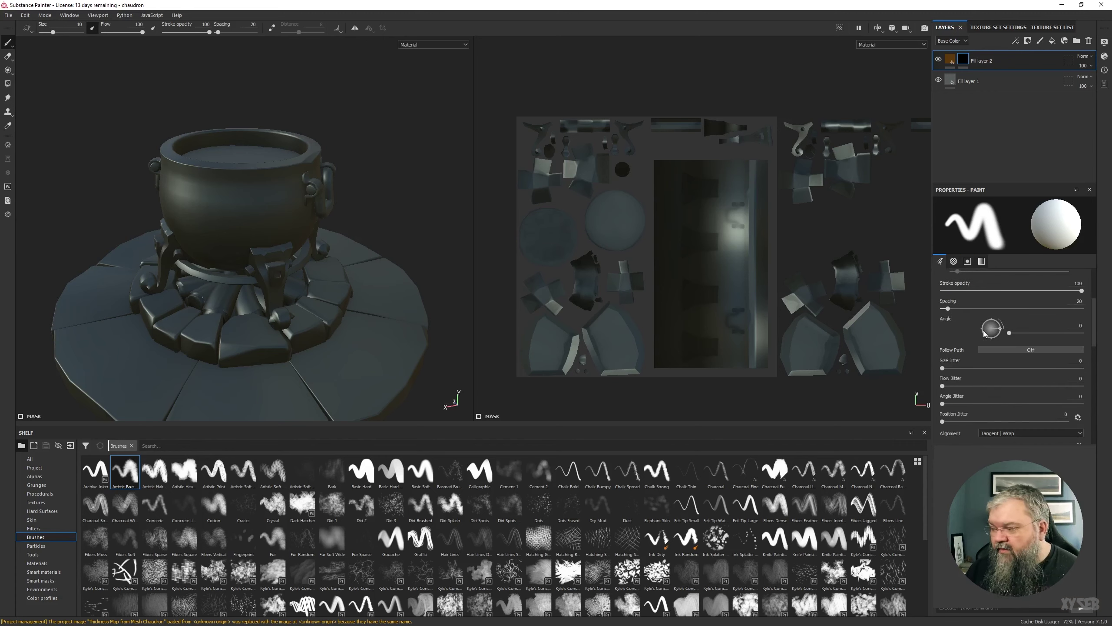
scroll(986, 332, "down", 3)
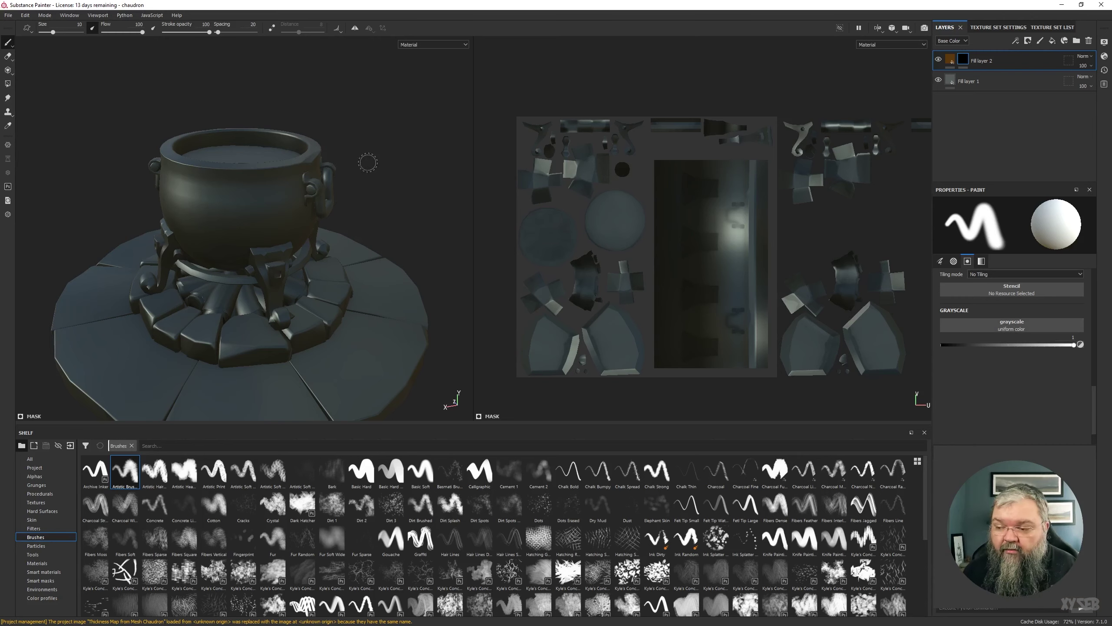
- Set the mask brush's flow to 10 and its size to about 80 for painting on the cauldron's body
left_click_drag(368, 161, 385, 204, "alt")
right_click_drag(385, 204, 461, 184, "alt")
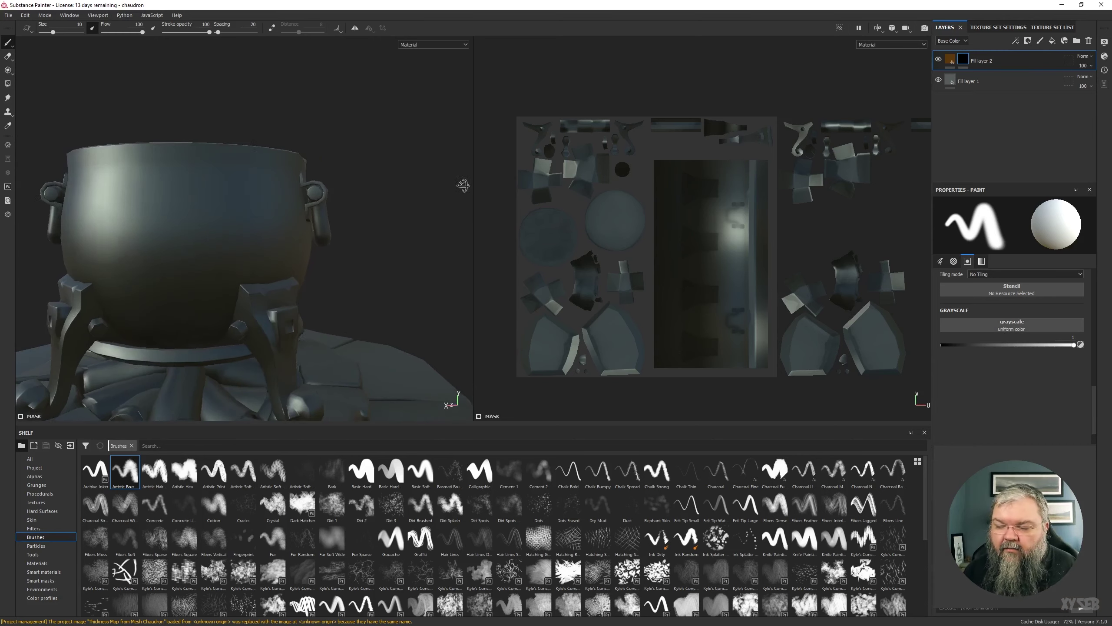
left_click_drag(372, 239, 405, 174, "alt")
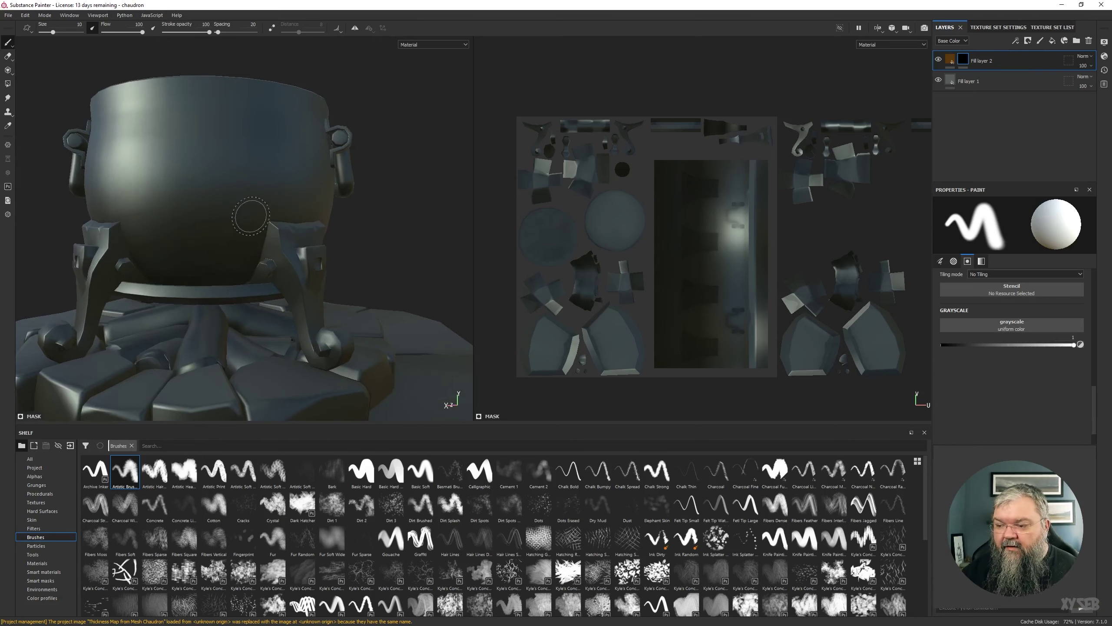
mouse_move(143, 32)
left_mouse_down()
mouse_move(66, 32)
mouse_move(77, 32)
left_mouse_up()
mouse_move(380, 242)
left_mouse_down("alt")
mouse_move(243, 230)
mouse_move(290, 237)
mouse_move(385, 208)
left_mouse_up("alt")
scroll(385, 209, "up", 5)
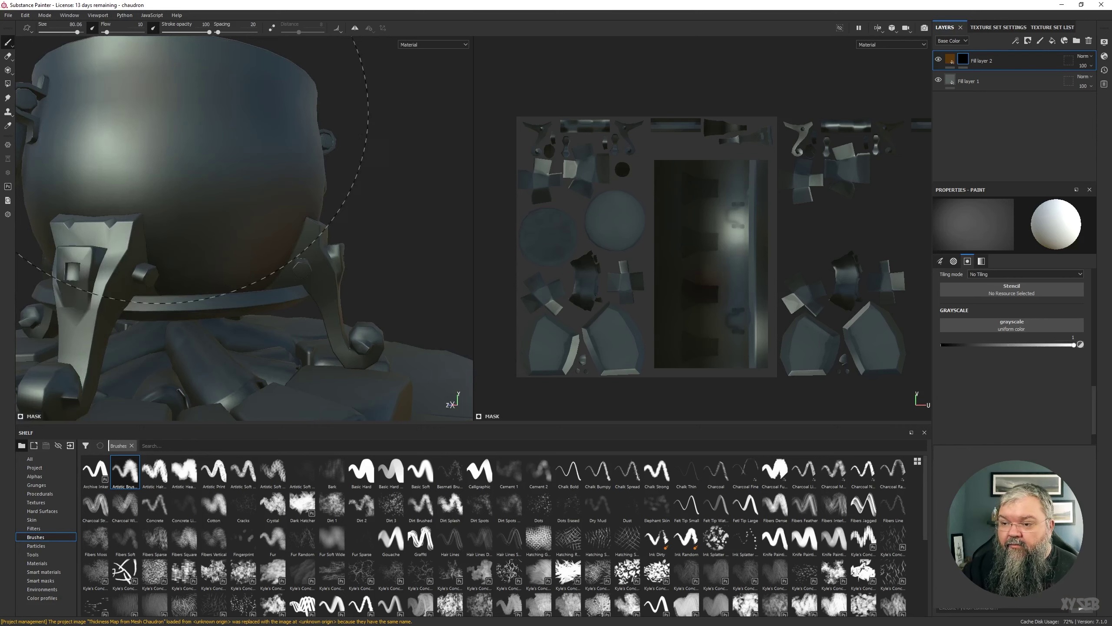
- Reduce the brush size to about 10.6 and inspect the painted spots on the cauldron from several sides
key("f")
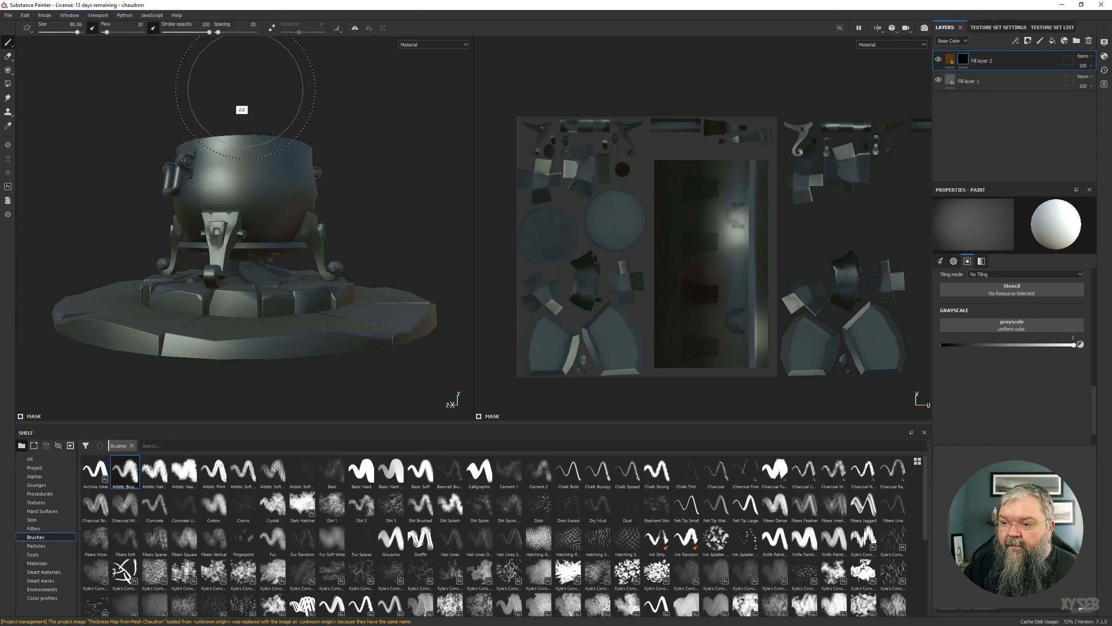
left_click_drag(77, 32, 53, 33)
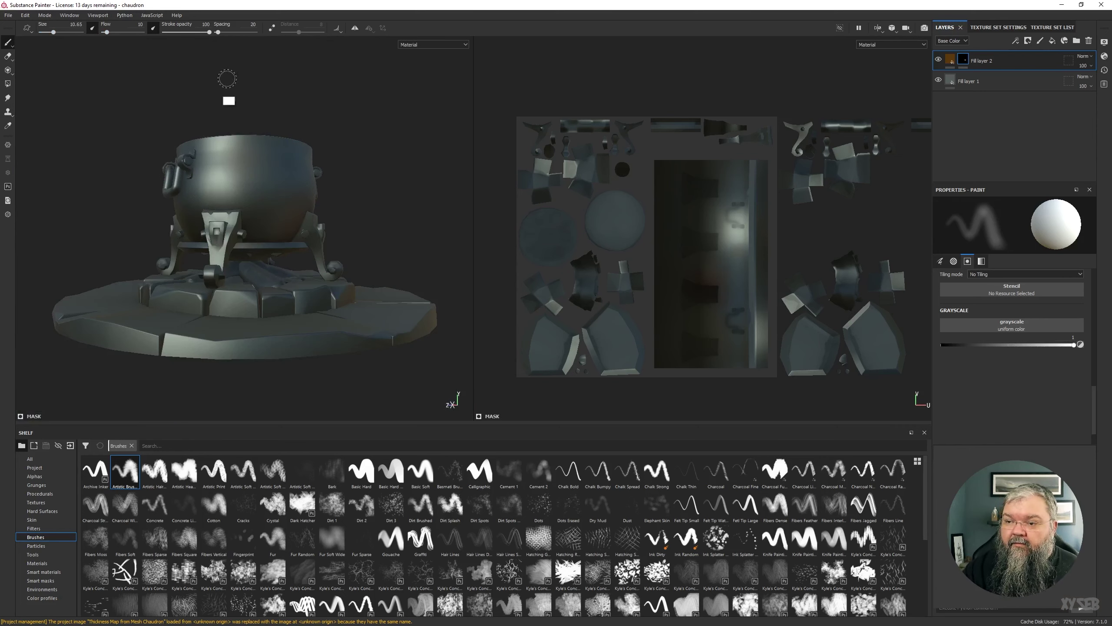
left_click_drag(226, 94, 226, 109, "alt")
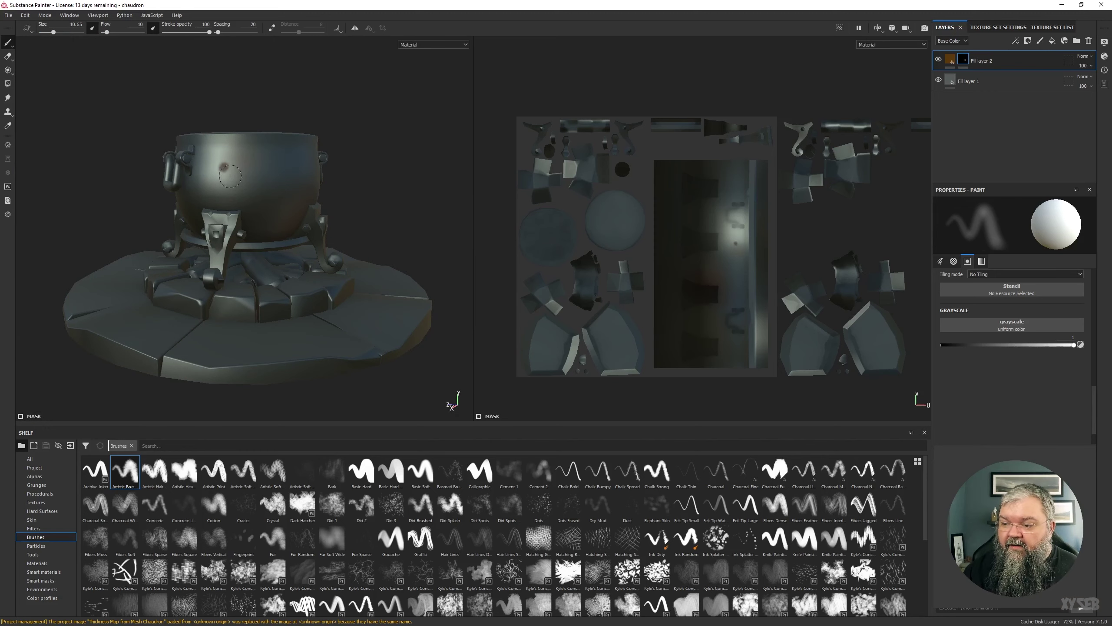
left_click_drag(359, 129, 226, 208, "alt")
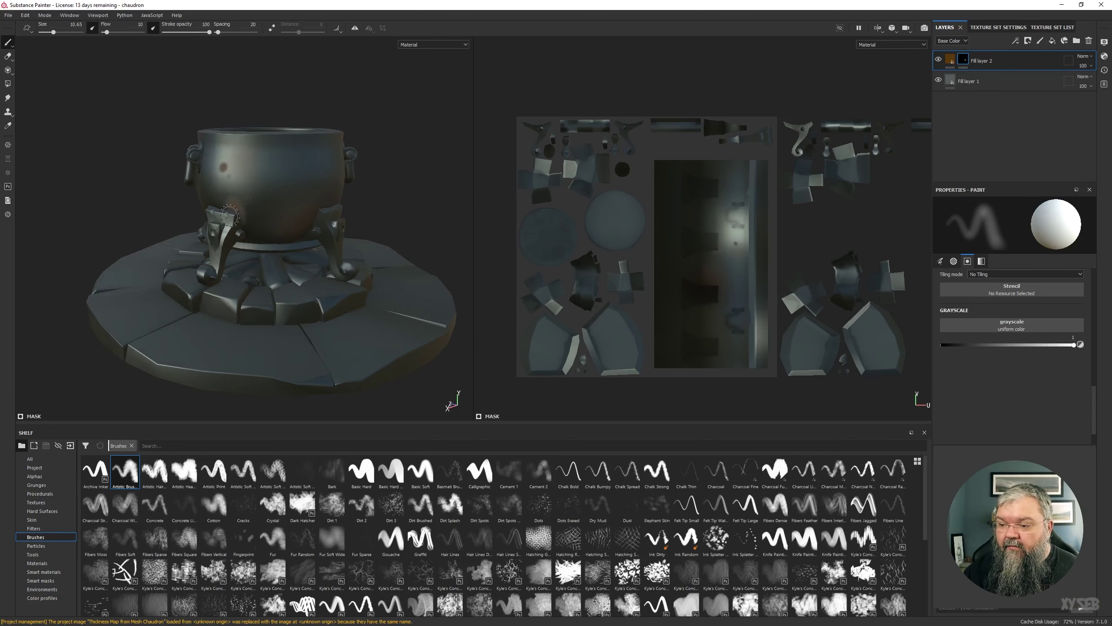
left_click_drag(350, 167, 348, 112, "alt")
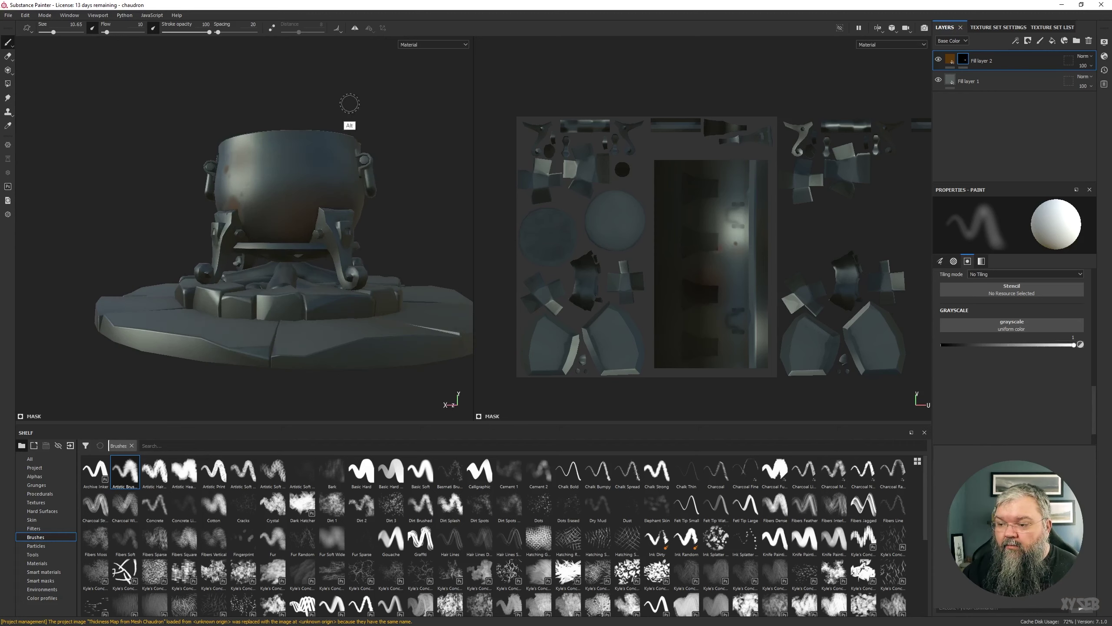
left_click_drag(379, 172, 293, 203, "alt")
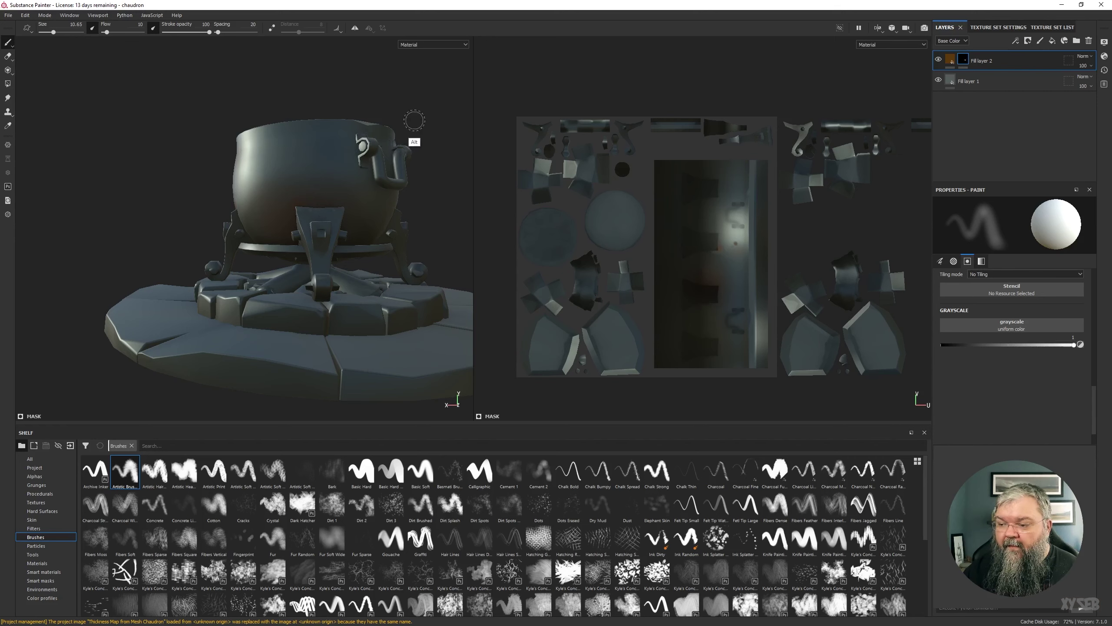
left_click_drag(415, 121, 468, 136, "alt")
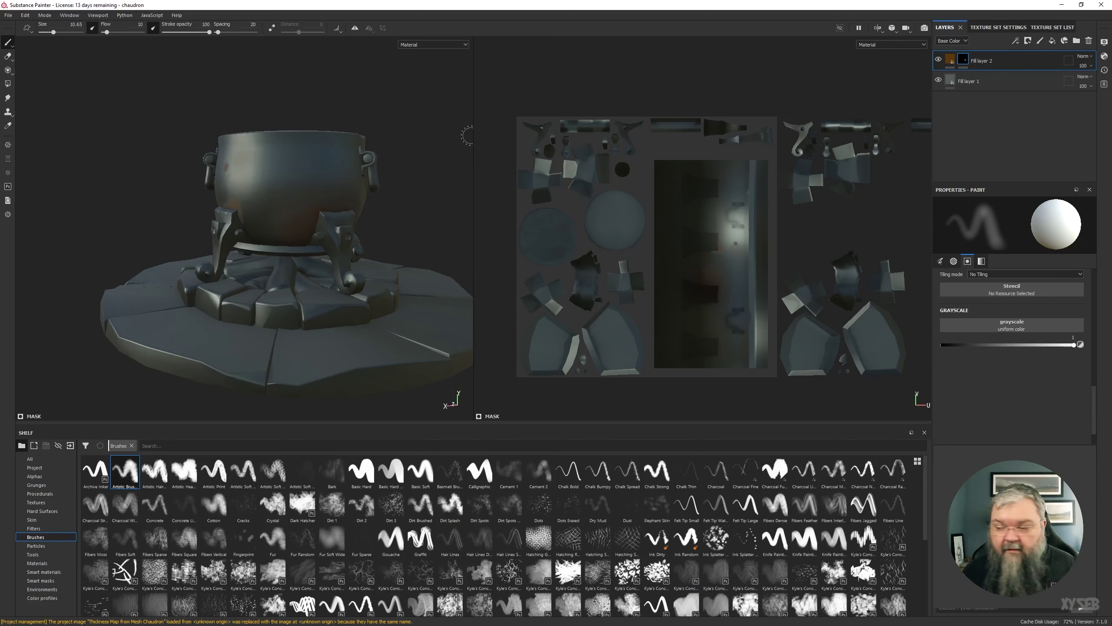
left_click_drag(228, 143, 217, 187, "alt")
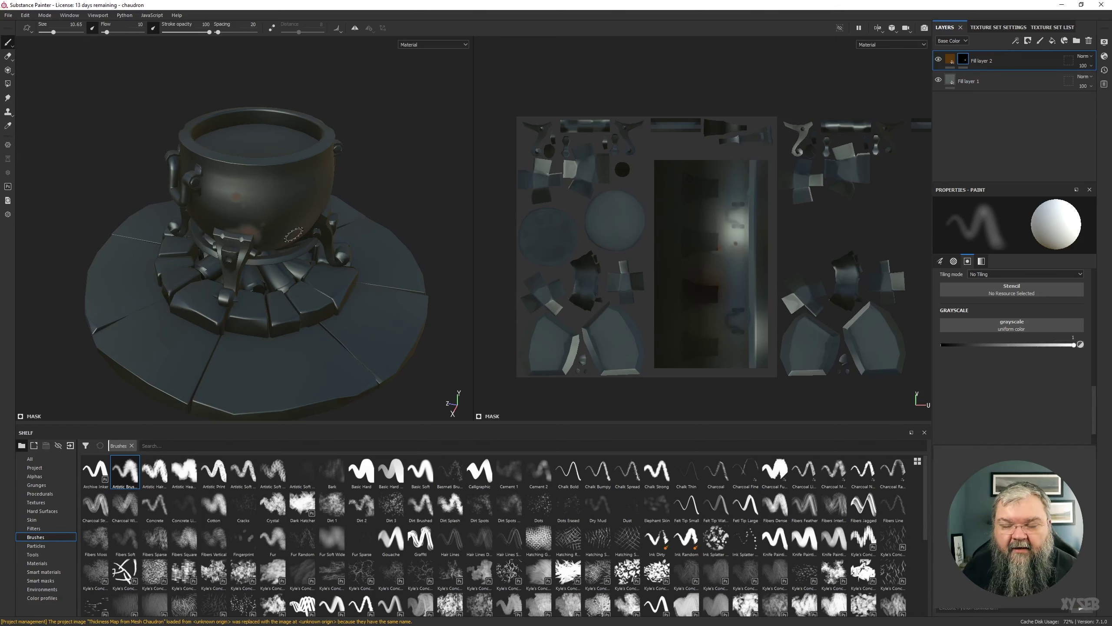
- Change Fill layer 2's base colour to a grey-teal with RGB 0.158, 0.222, 0.228
left_click(962, 59)
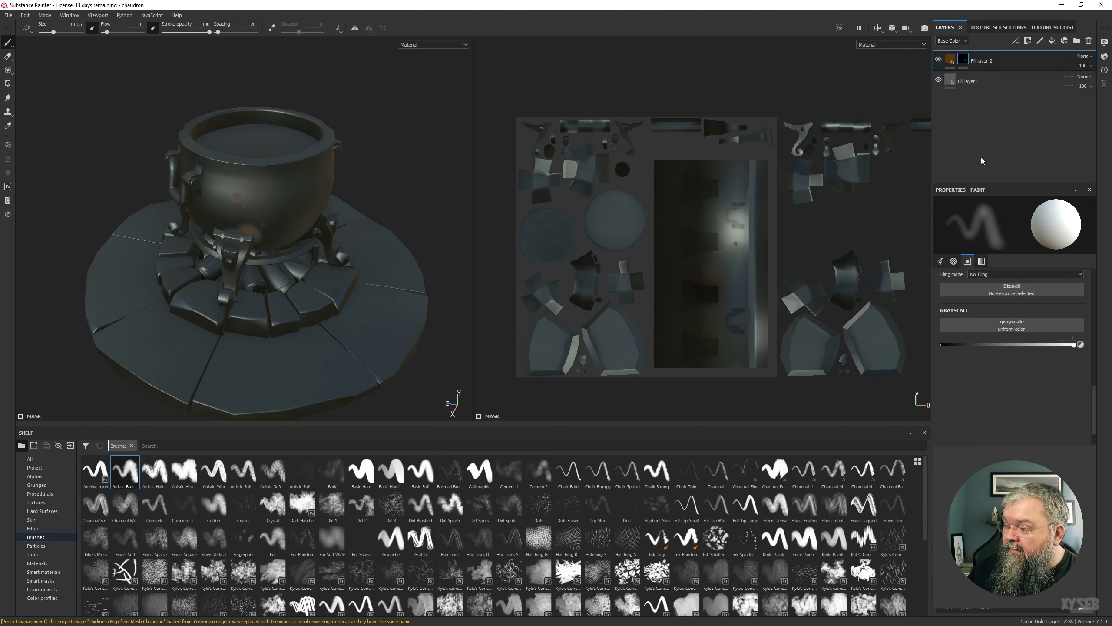
left_click(950, 60)
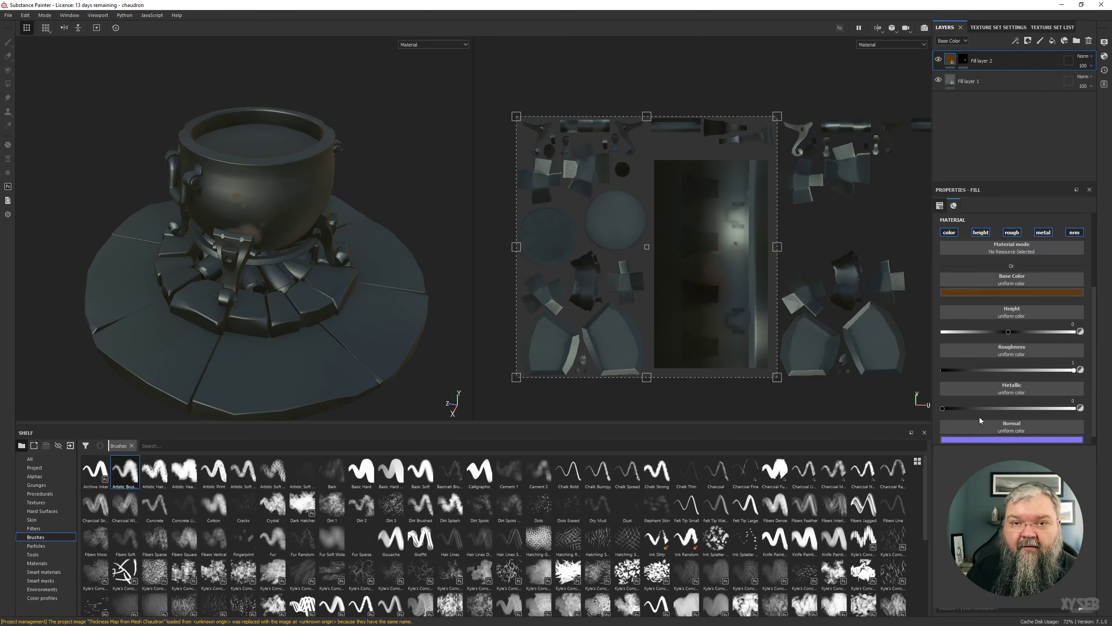
left_click(995, 293)
left_click_drag(1035, 345, 1003, 346)
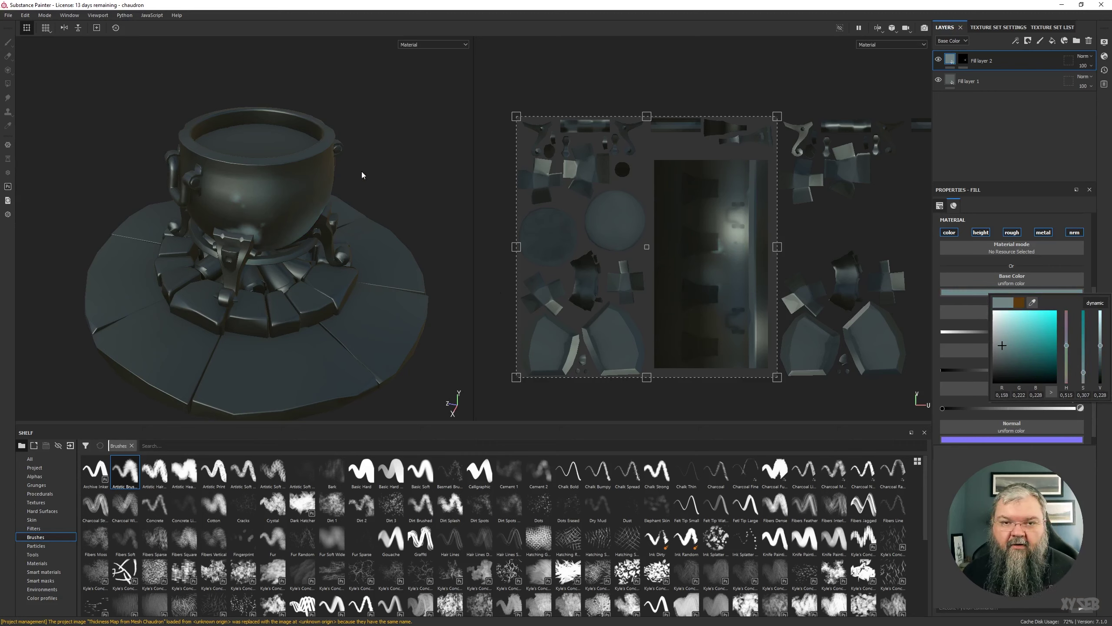
- Try zero roughness on Fill layer 2, then settle its roughness at 0.5742
mouse_move(419, 184)
left_mouse_down("alt")
mouse_move(297, 130)
mouse_move(350, 117)
mouse_move(464, 156)
mouse_move(191, 176)
mouse_move(246, 141)
mouse_move(418, 194)
mouse_move(410, 168)
left_mouse_up("alt")
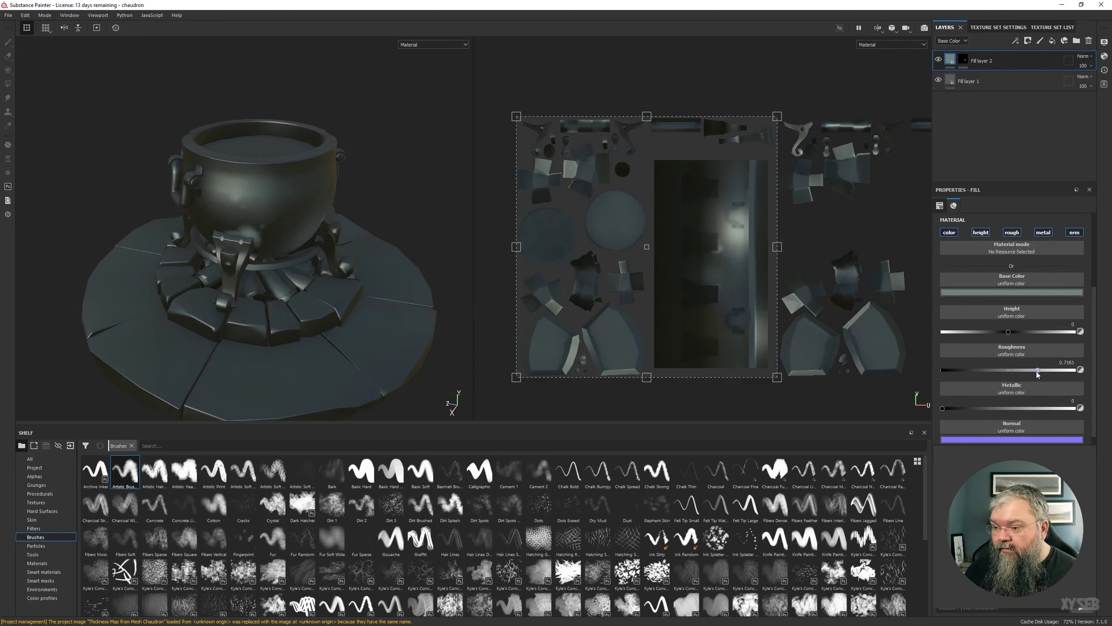
left_click_drag(980, 370, 928, 390)
left_click_drag(438, 206, 397, 217, "alt")
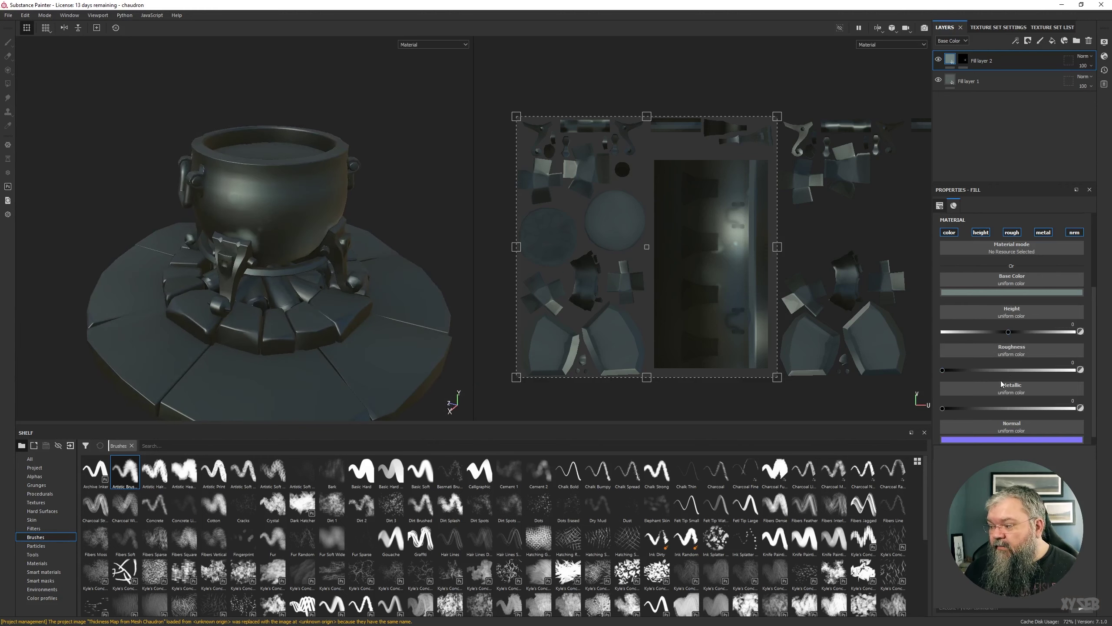
left_click(1011, 370)
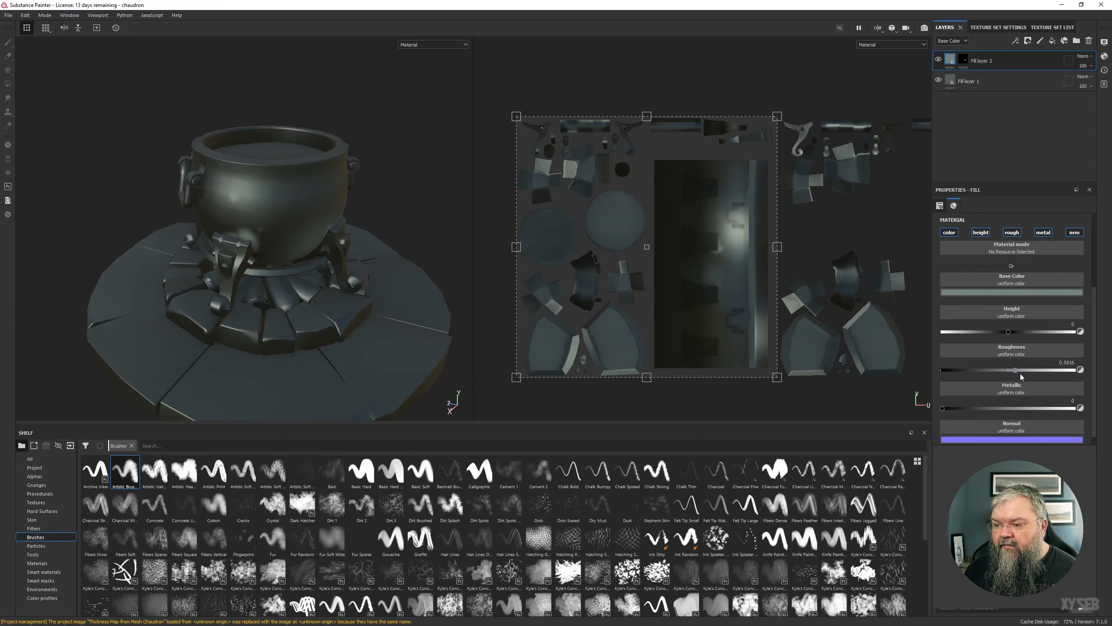
- Darken Fill layer 2's grey-teal base colour slightly and check the cauldron's surface from different angles
left_click(1010, 295)
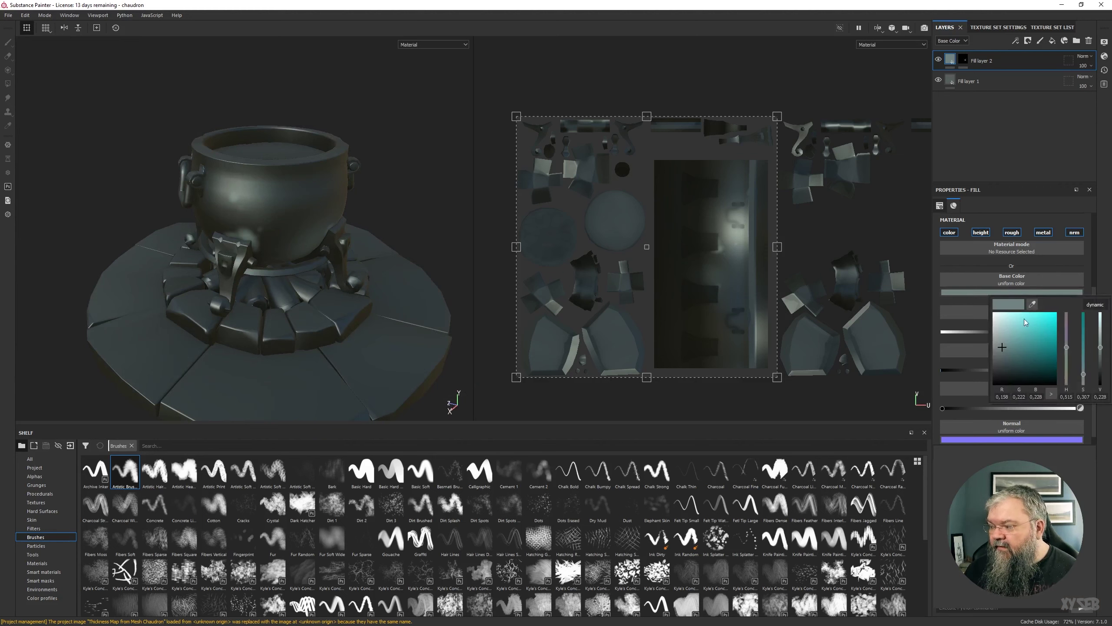
left_click_drag(1011, 342, 1001, 351)
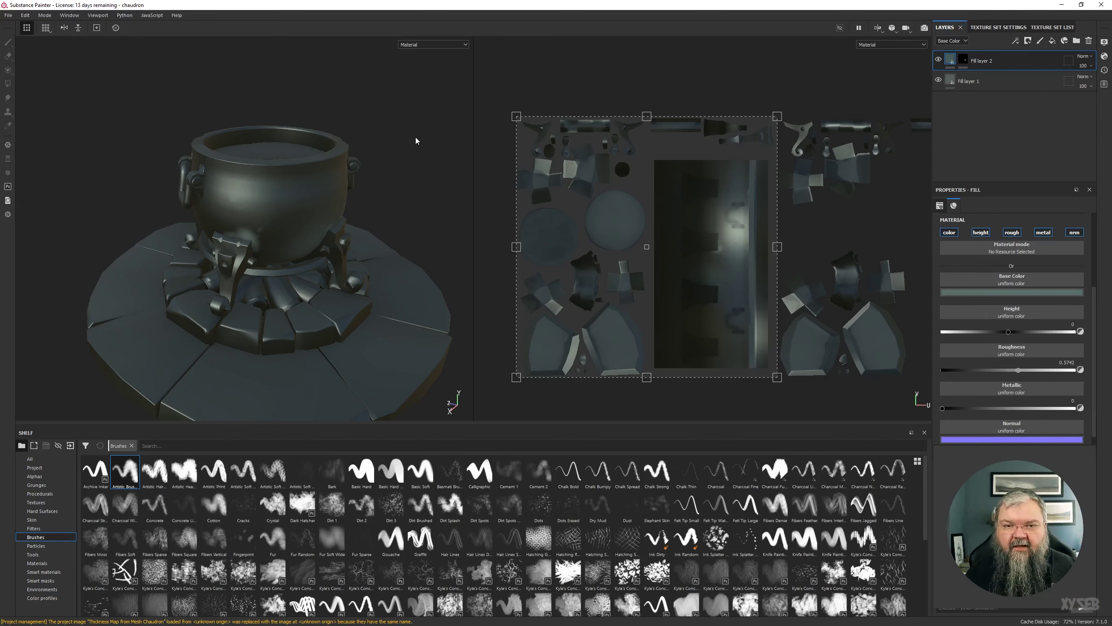
left_click_drag(416, 199, 420, 166, "alt")
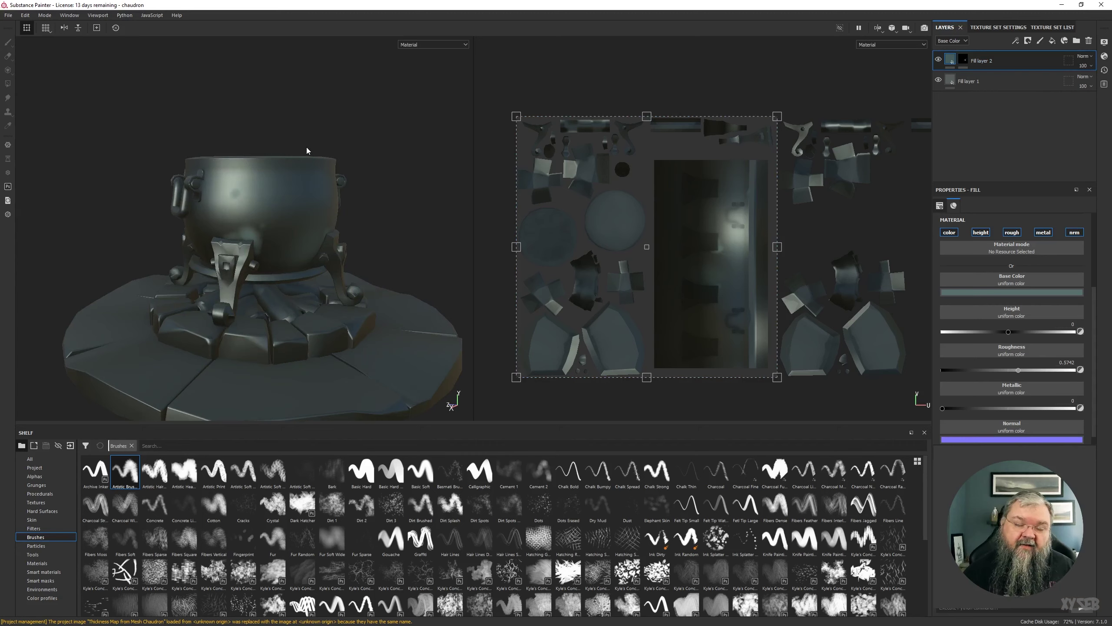
left_click_drag(295, 121, 325, 147, "alt")
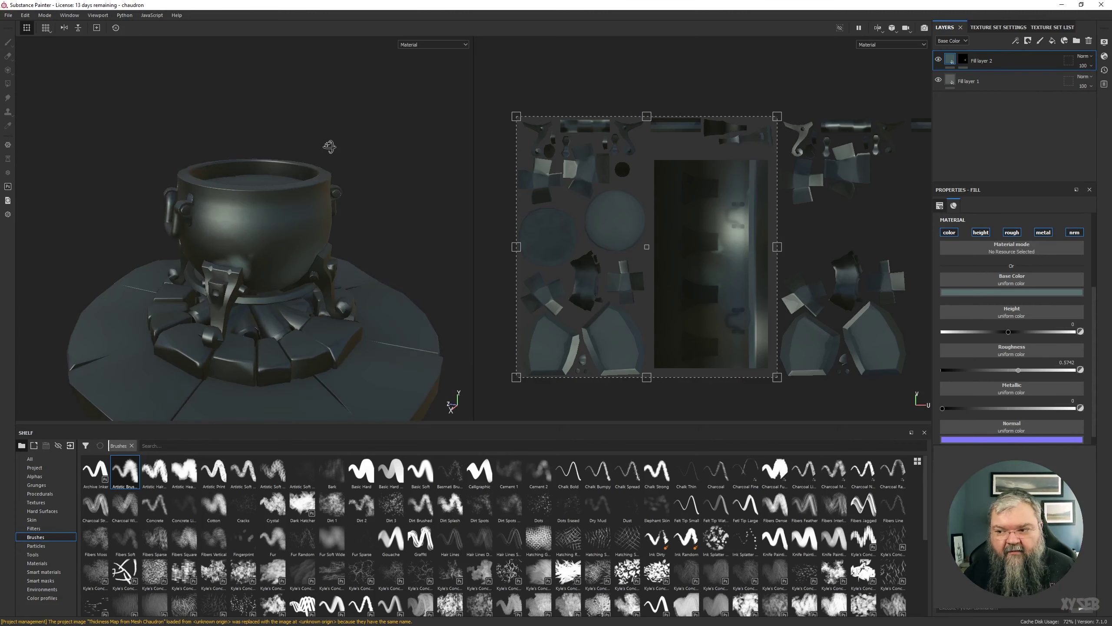
scroll(247, 209, "up", 3)
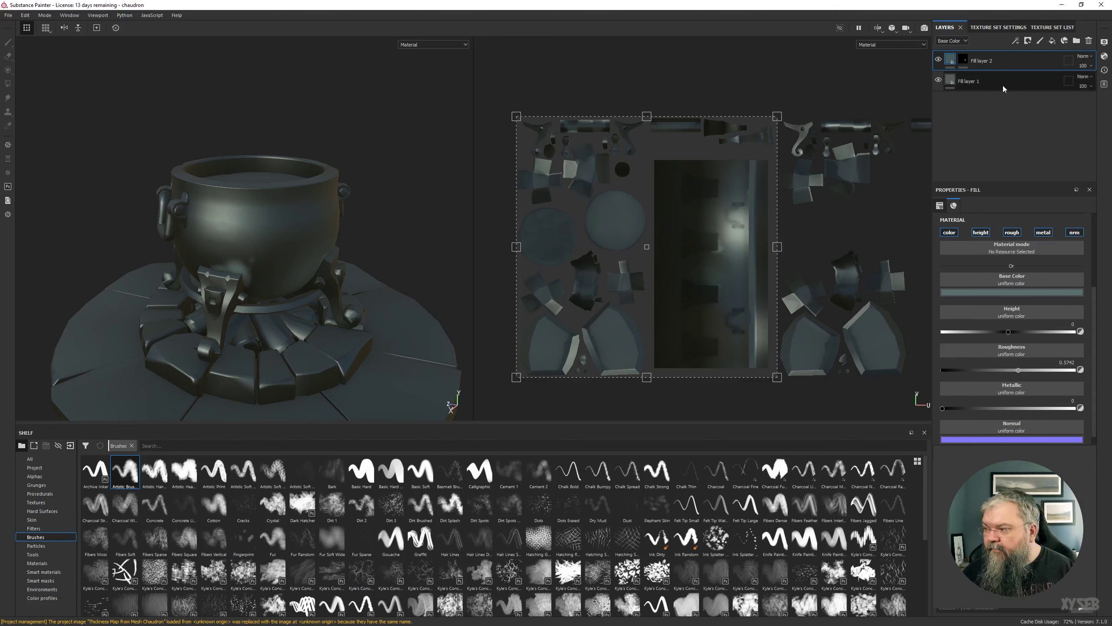
- Hide Fill layer 2 and add a new fill layer above it
left_click(938, 59)
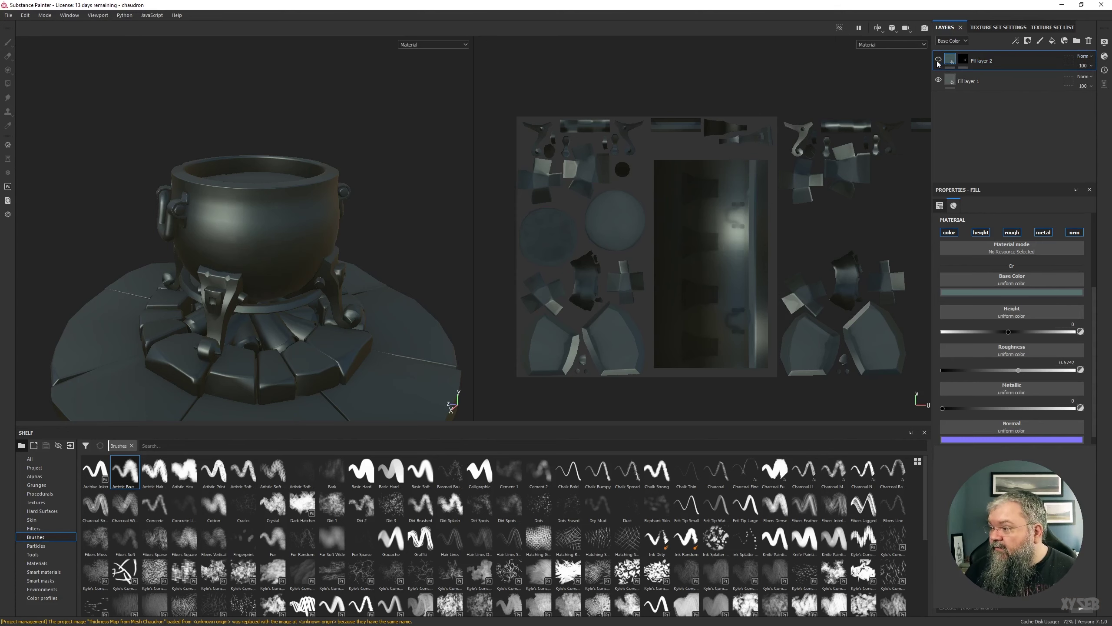
left_click(938, 60)
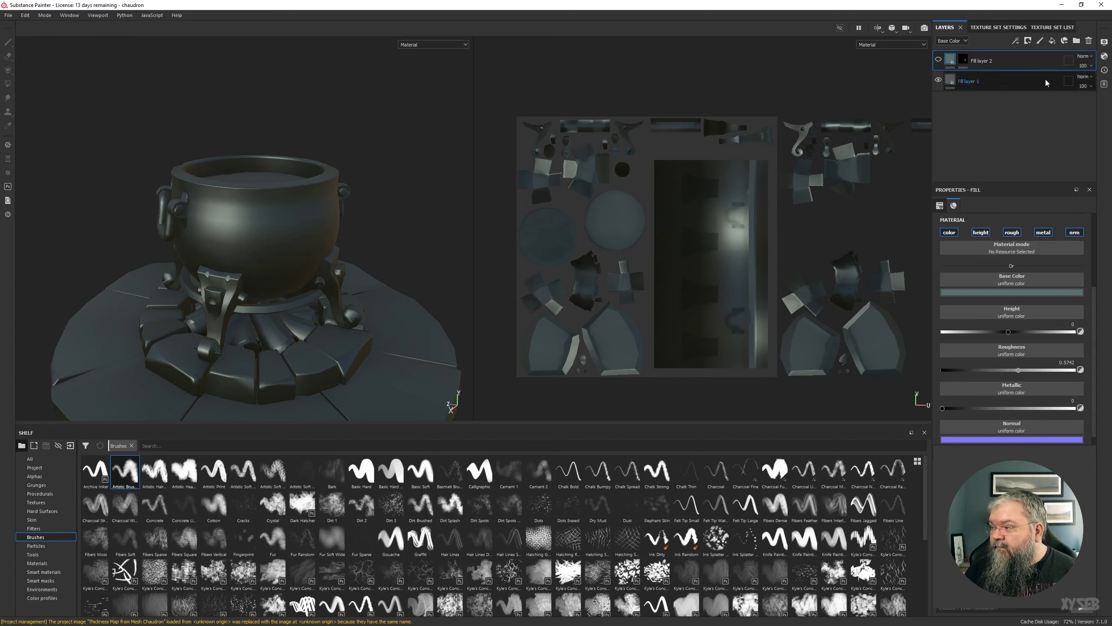
left_click(1052, 41)
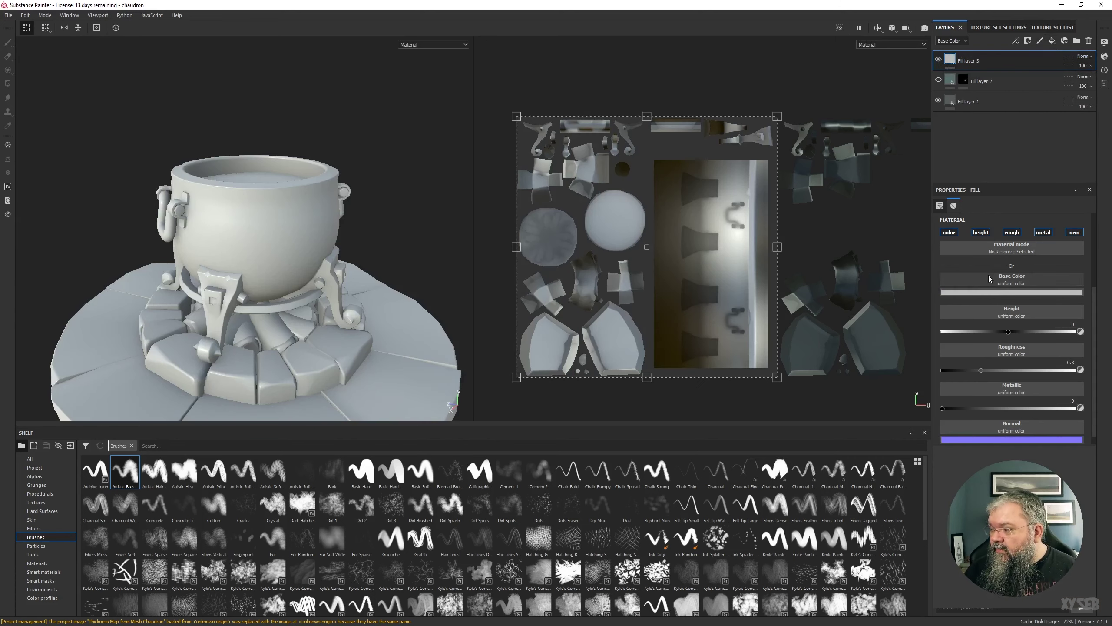
- Give Fill layer 3 a dark brown base colour and a roughness of about 0.82
left_click(1002, 294)
left_click(1031, 364)
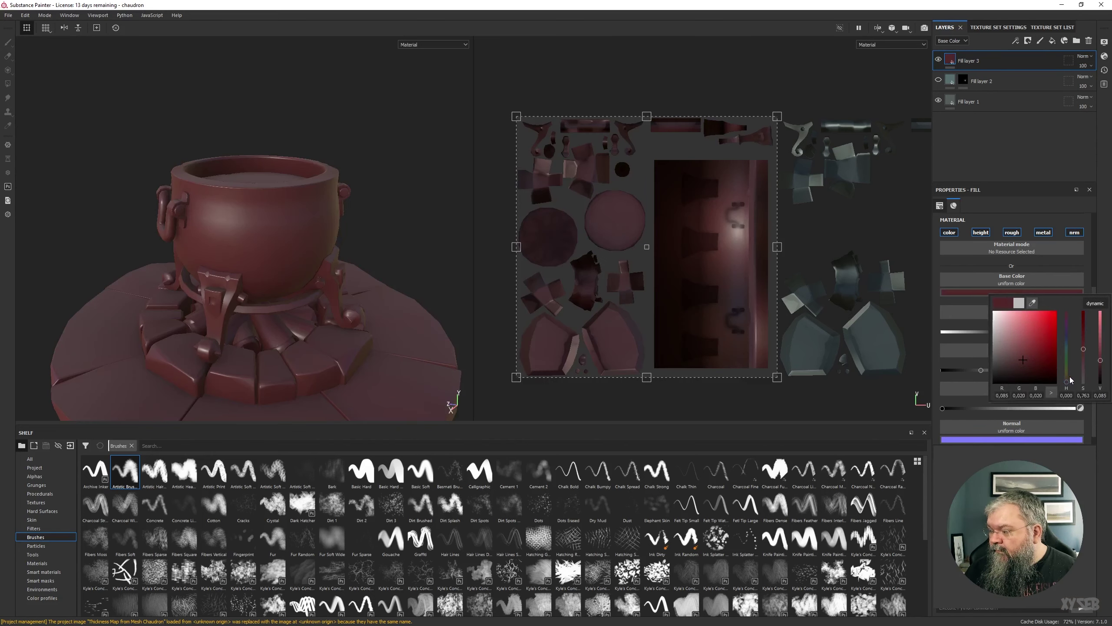
left_click(1067, 379)
left_click(1026, 365)
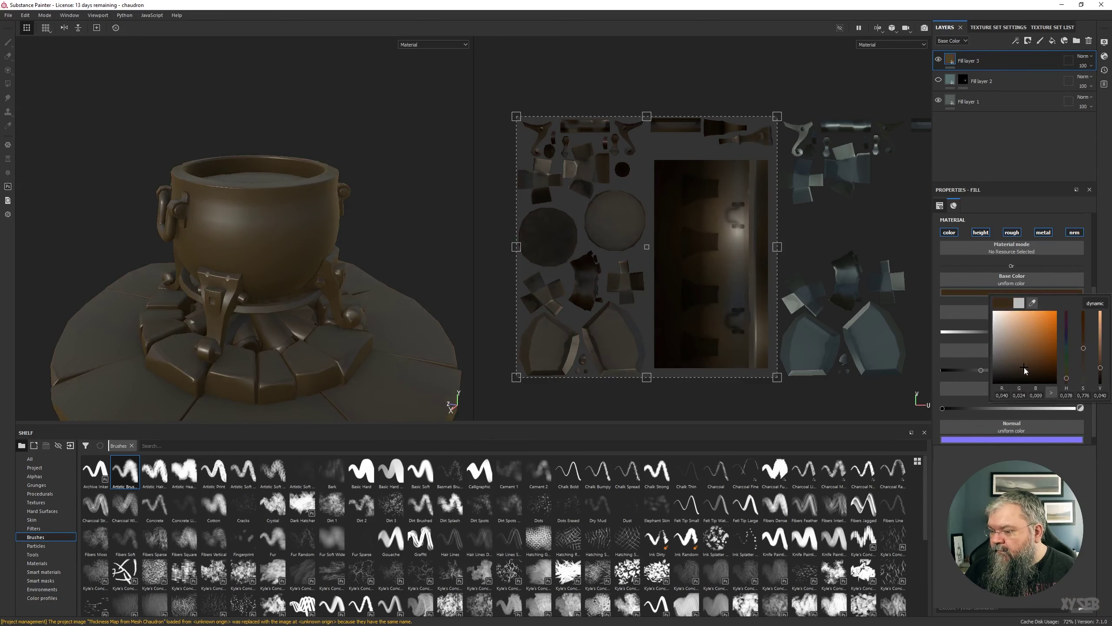
left_click_drag(1018, 369, 1052, 370)
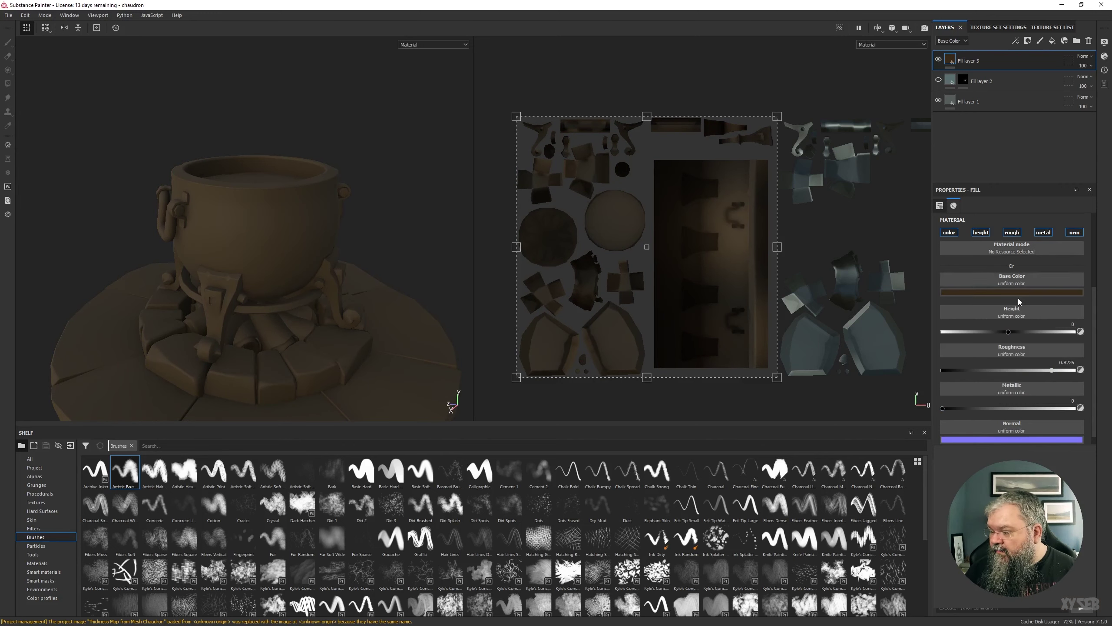
- Add a black mask to Fill layer 3
left_click(941, 206)
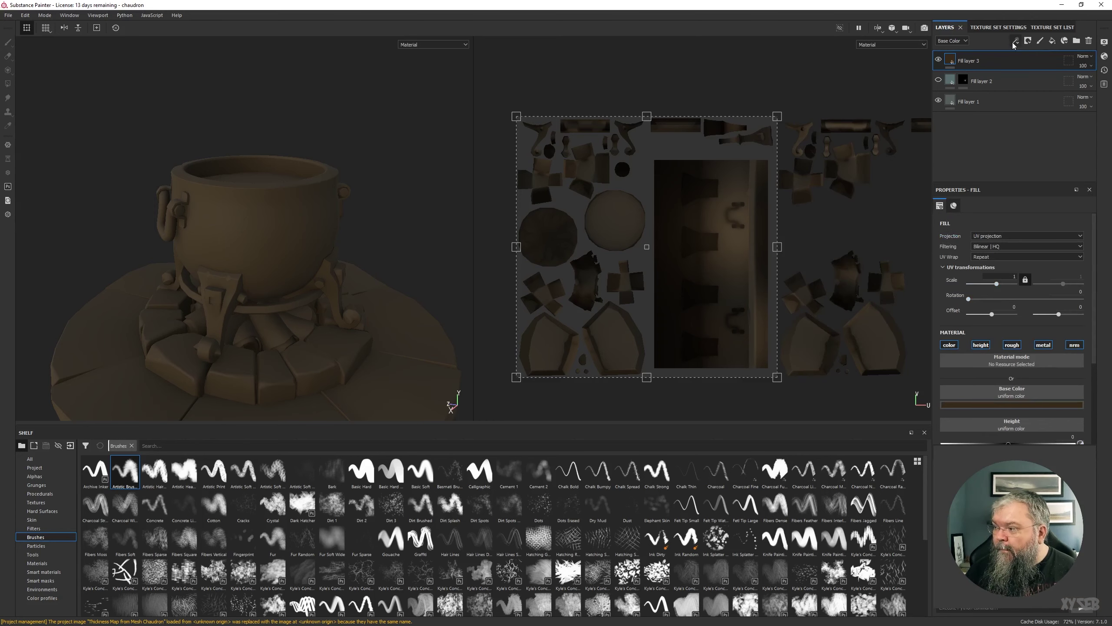
left_click(1027, 40)
left_click(1046, 62)
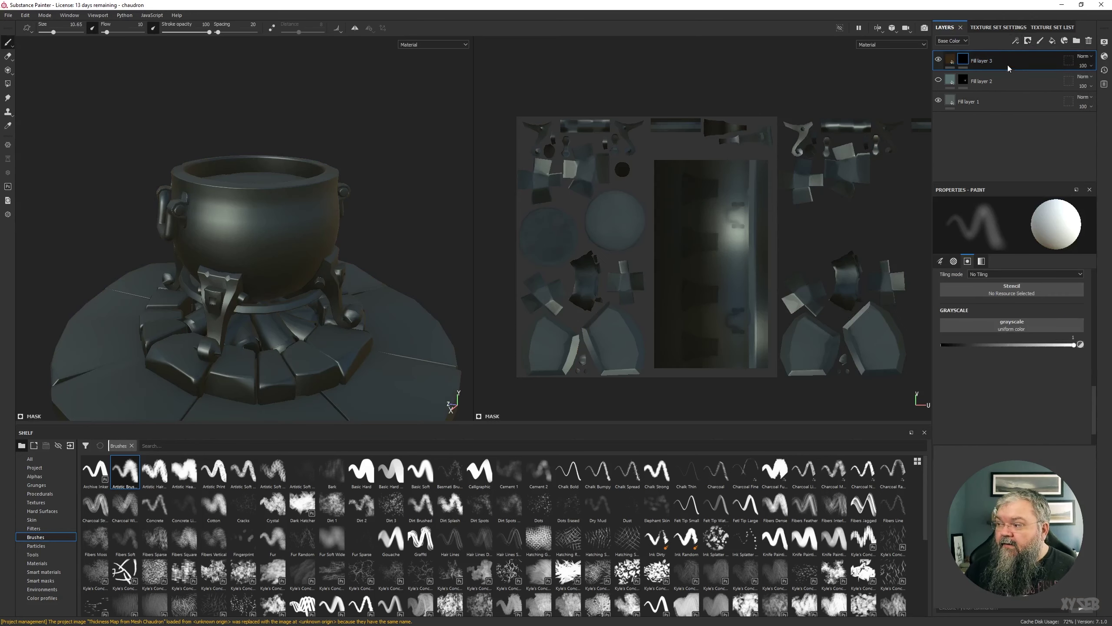
left_click(1016, 42)
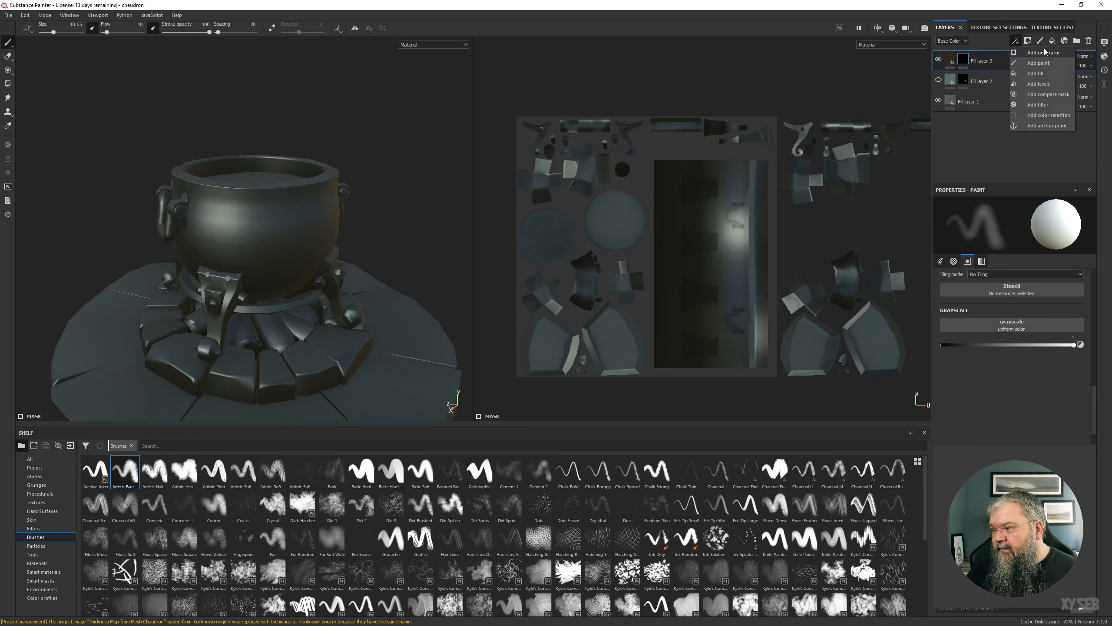
left_click(1037, 74)
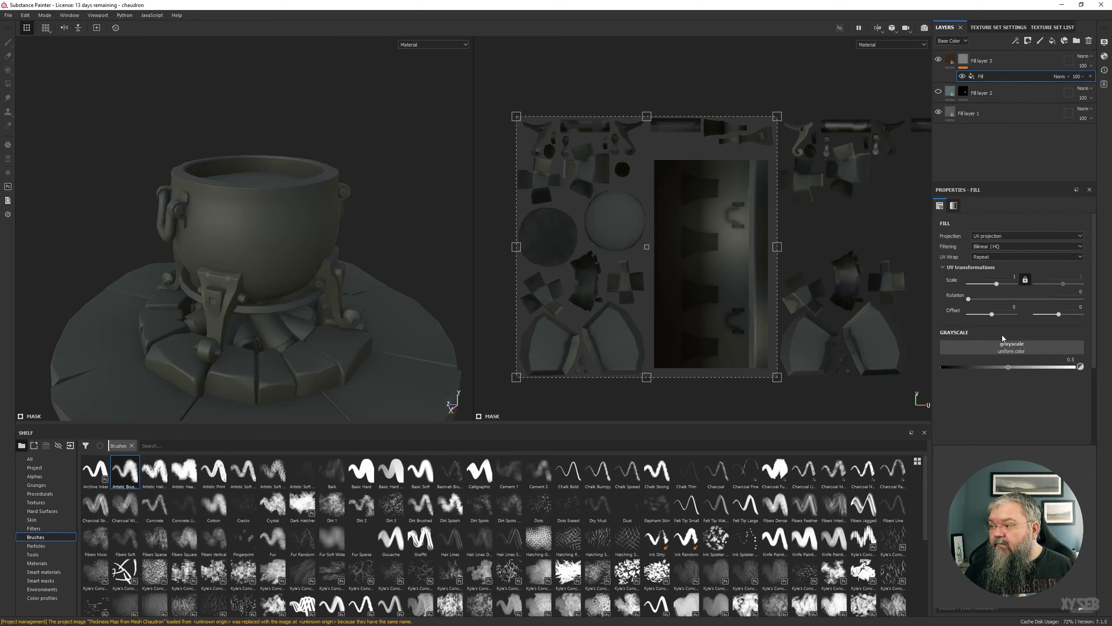
left_click_drag(1005, 367, 956, 365)
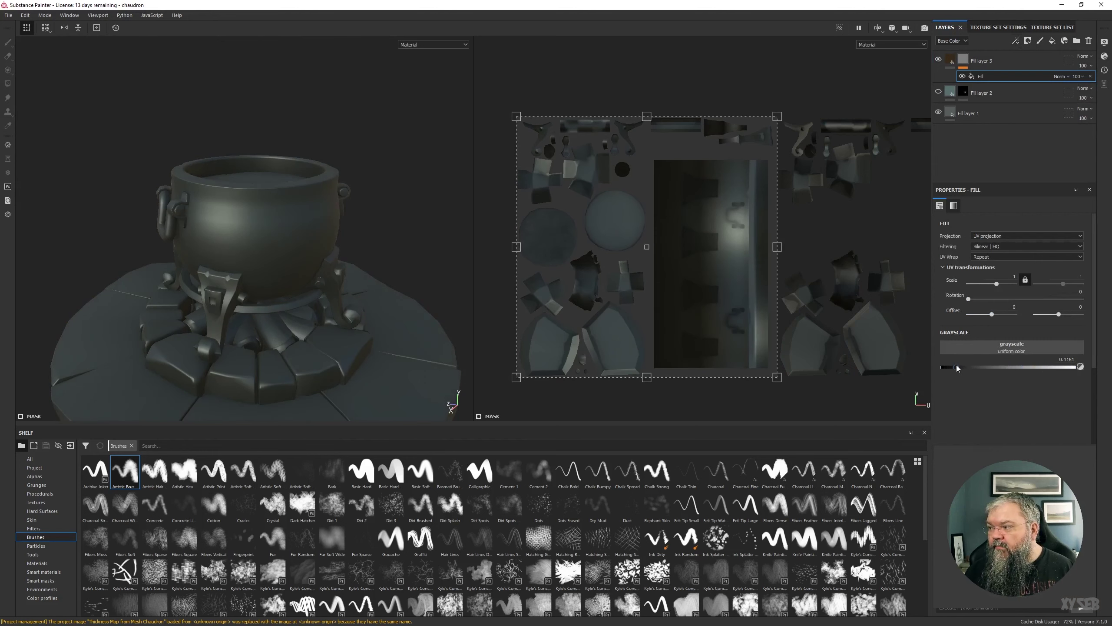
left_click(1091, 77)
- Add a Fill effect and a Paint effect above it to the mask of Fill layer 3
left_click(1016, 41)
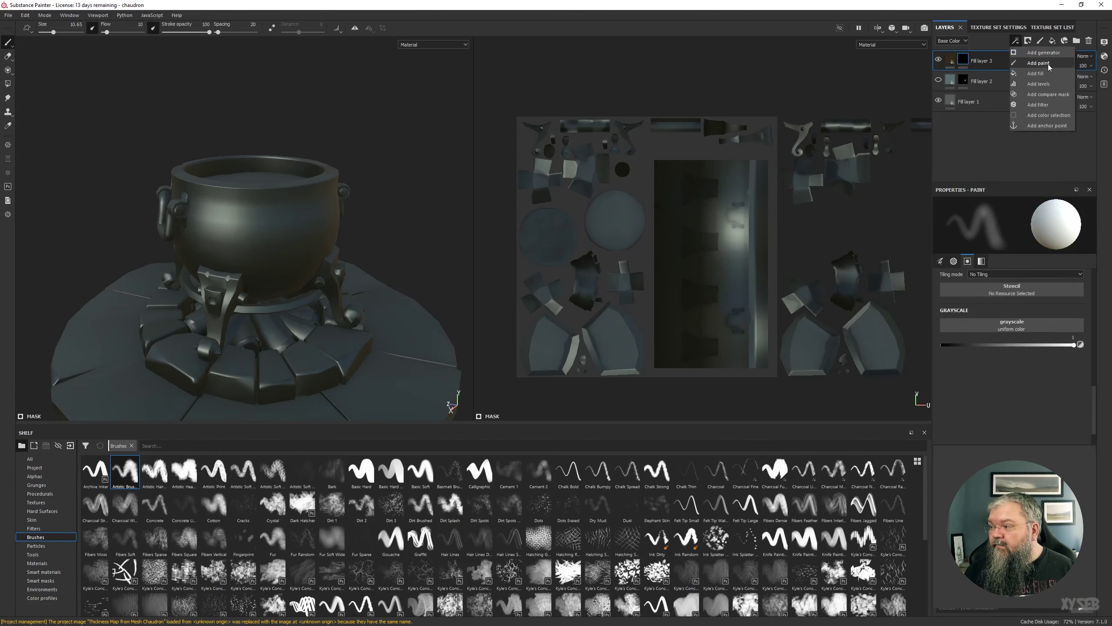
left_click(1036, 73)
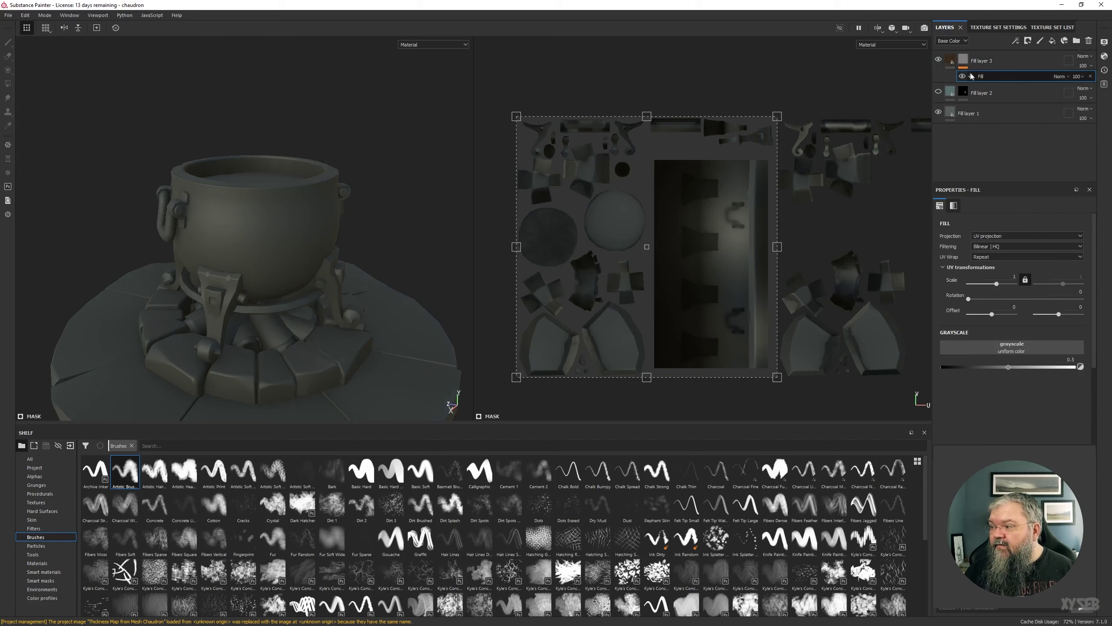
left_click(1016, 41)
left_click(1025, 67)
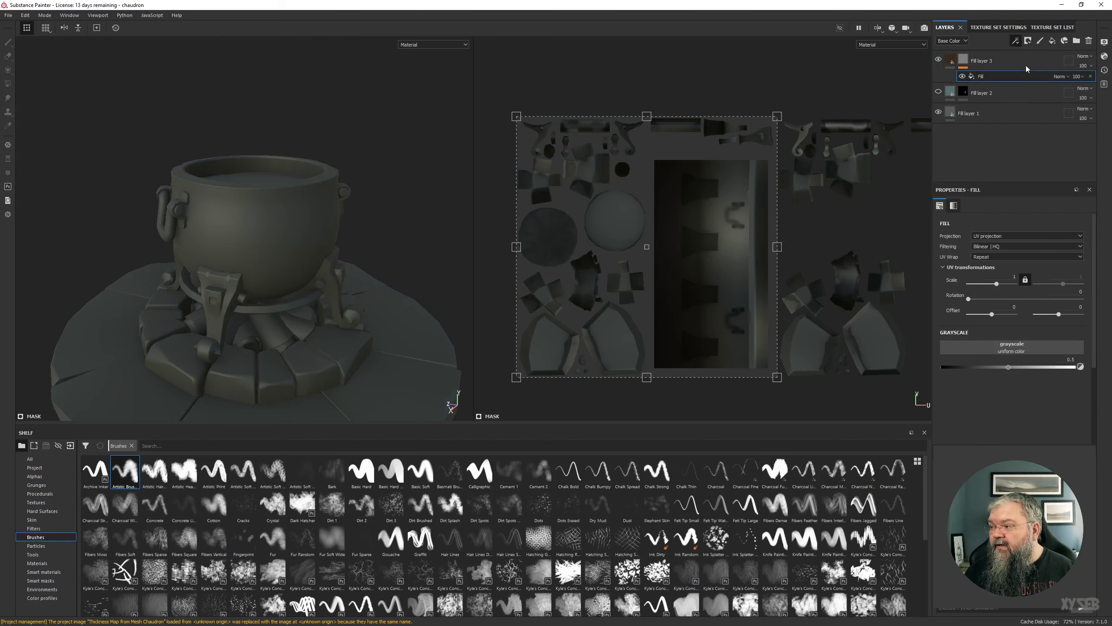
- Lower the grayscale of the mask's Fill effect and paint a patch on the cauldron's side with the Paint effect
left_click(989, 88)
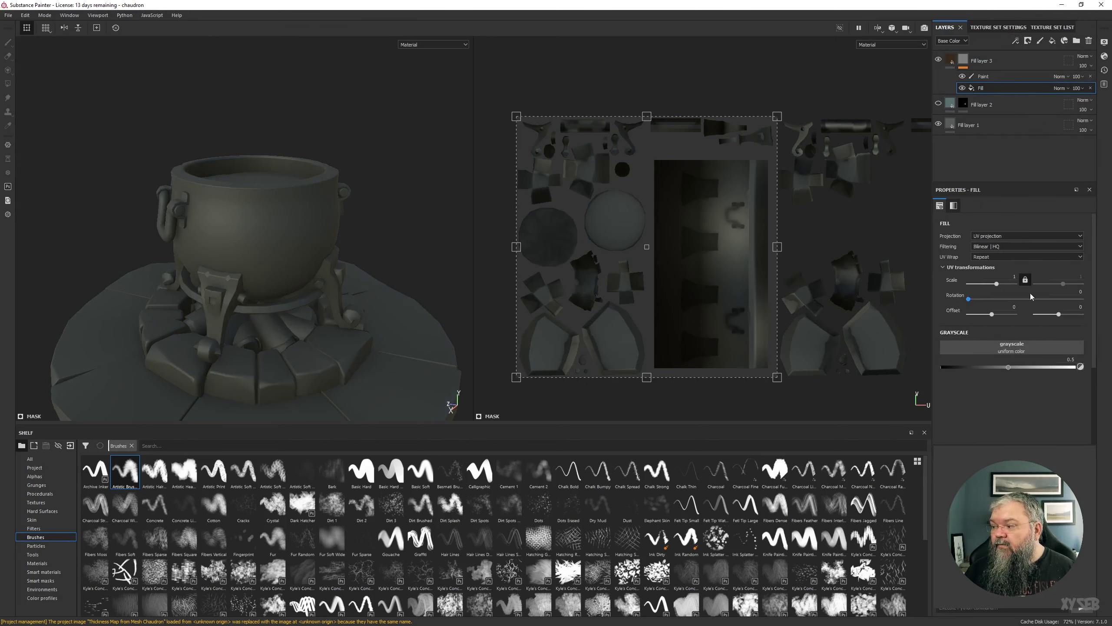
left_click_drag(989, 367, 984, 370)
left_click(986, 78)
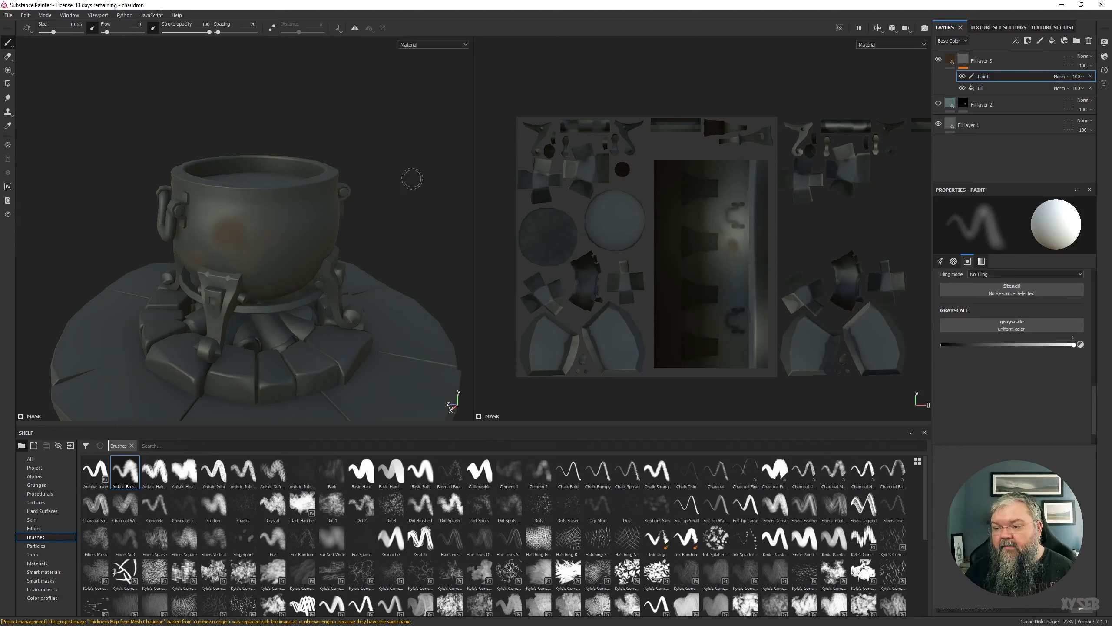
- Remove the Paint and Fill effects from the mask of Fill layer 3
mouse_move(385, 131)
left_mouse_down("alt")
mouse_move(422, 87)
mouse_move(377, 62)
mouse_move(356, 116)
mouse_move(383, 116)
left_mouse_up("alt")
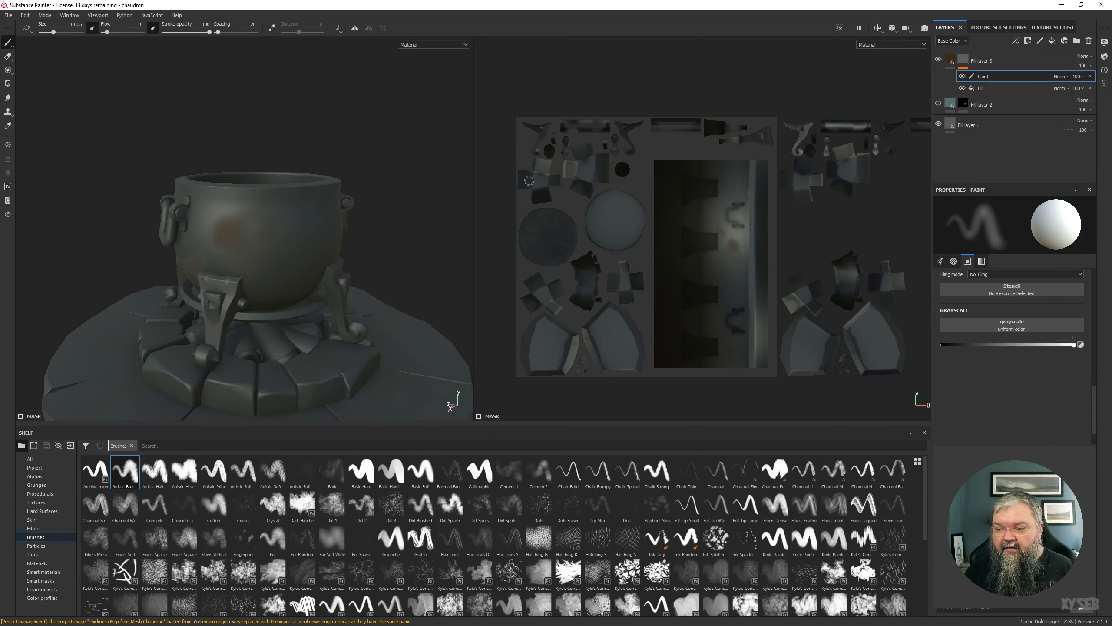
left_click(1091, 76)
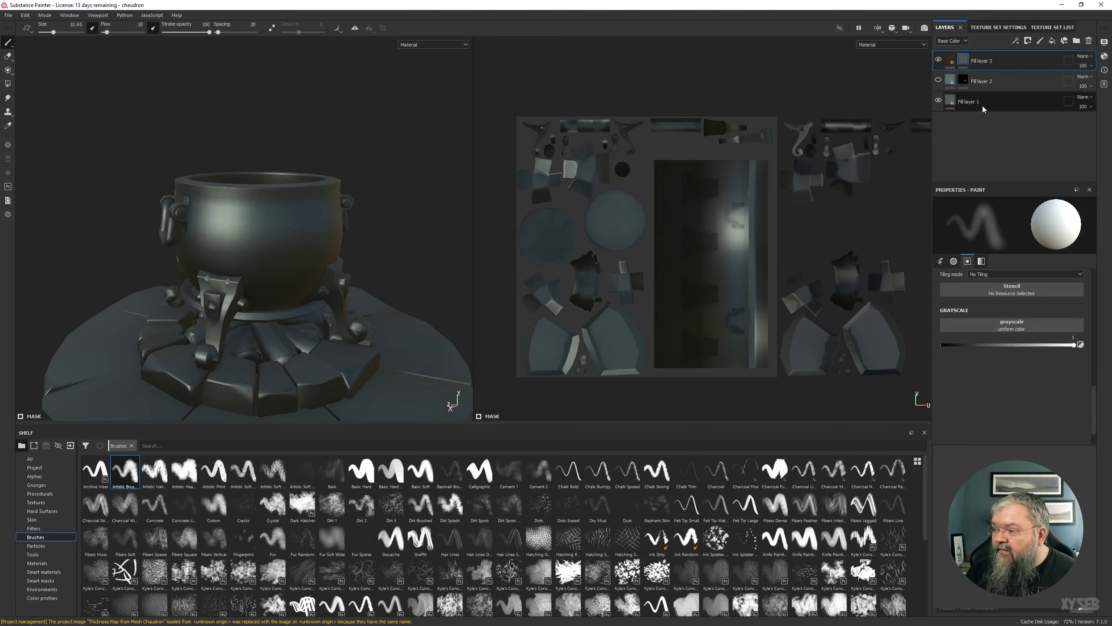
left_click(1091, 76)
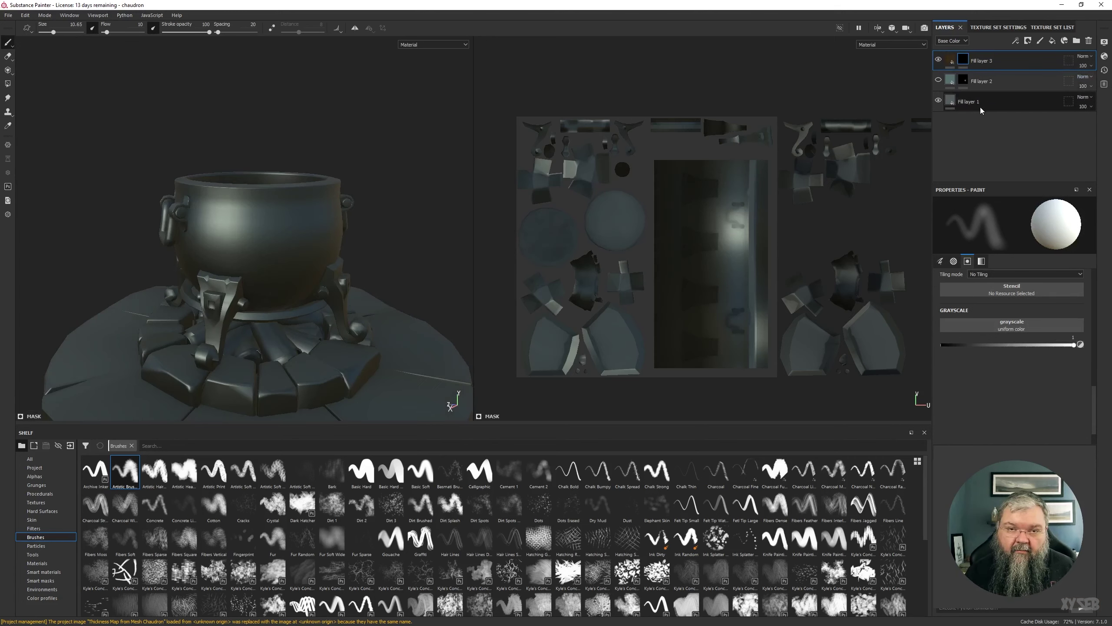
- Add a generator to the black mask of Fill layer 3 and choose Mask Editor as its type
left_click(1016, 41)
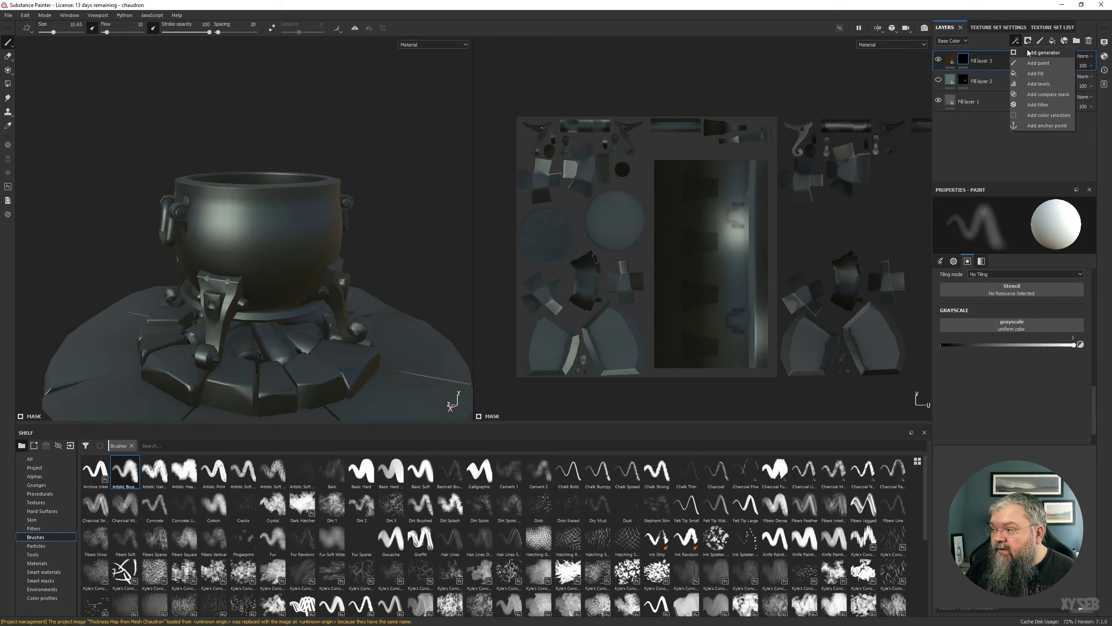
left_click(1027, 53)
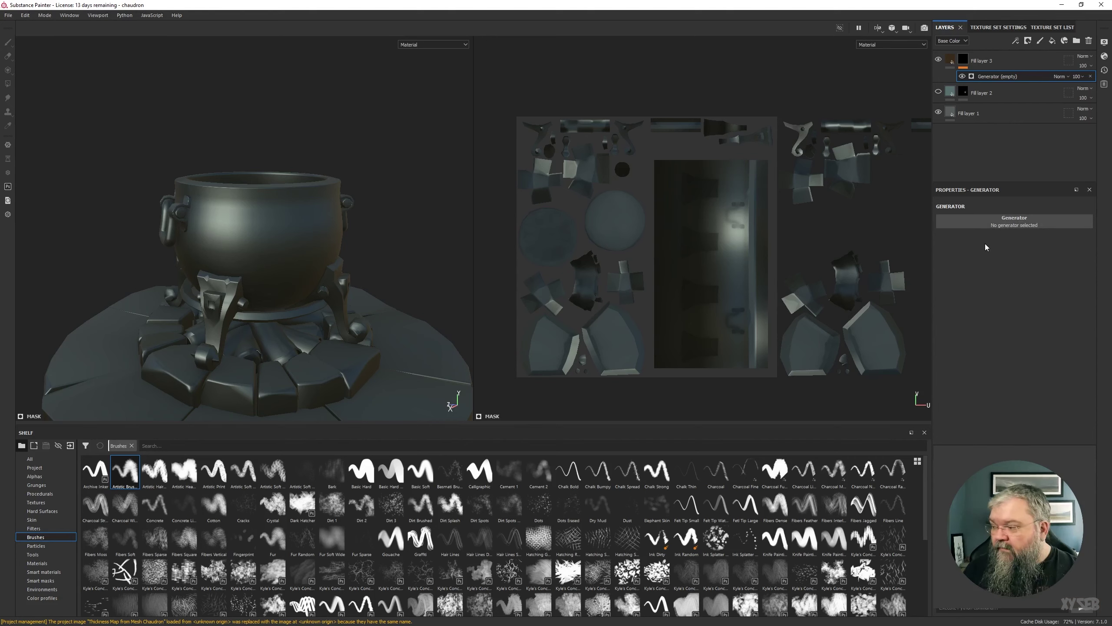
left_click(998, 220)
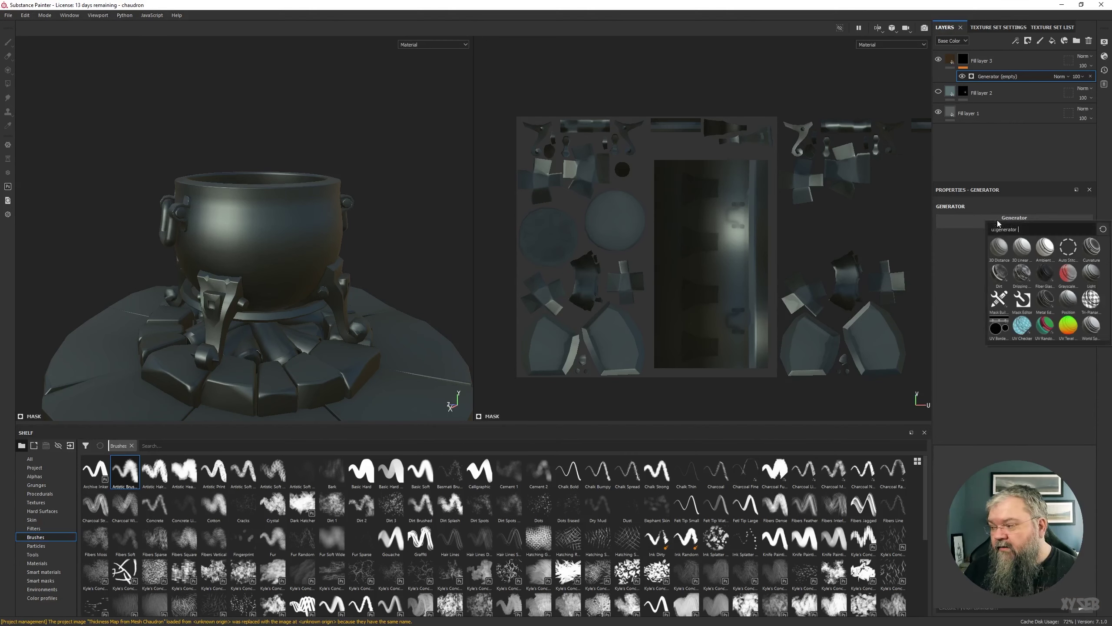
left_click(945, 290)
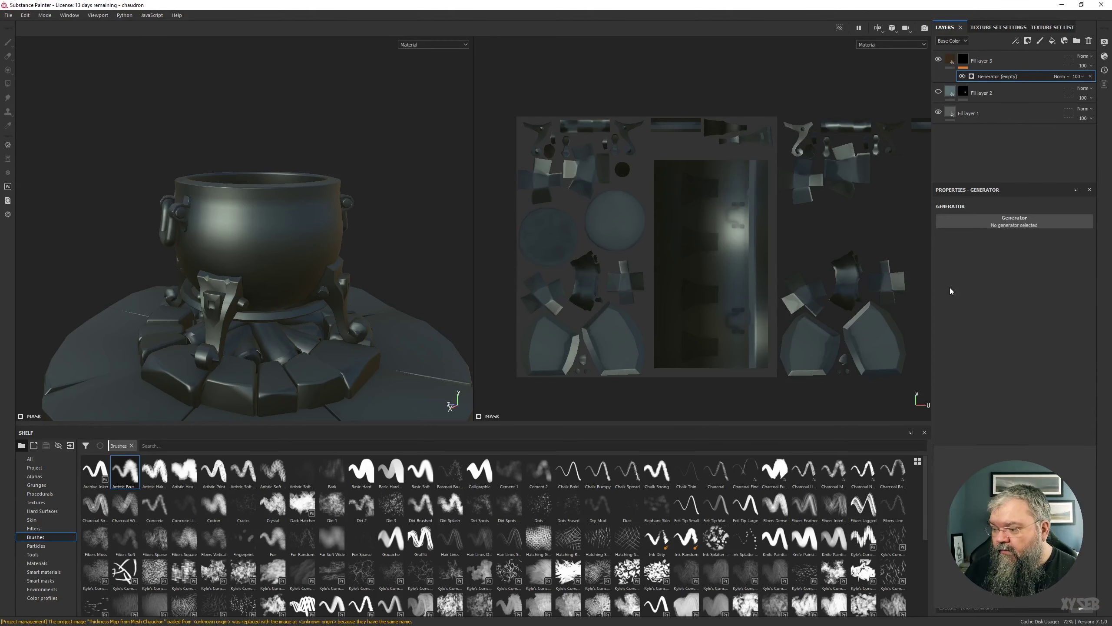
left_click(38, 581)
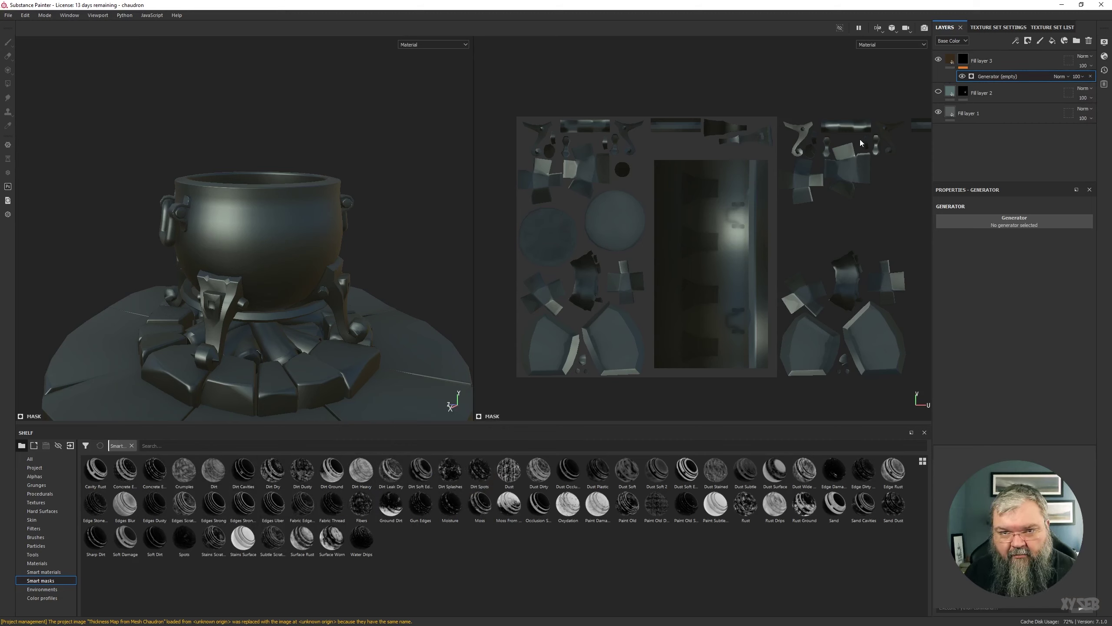
left_click(1003, 222)
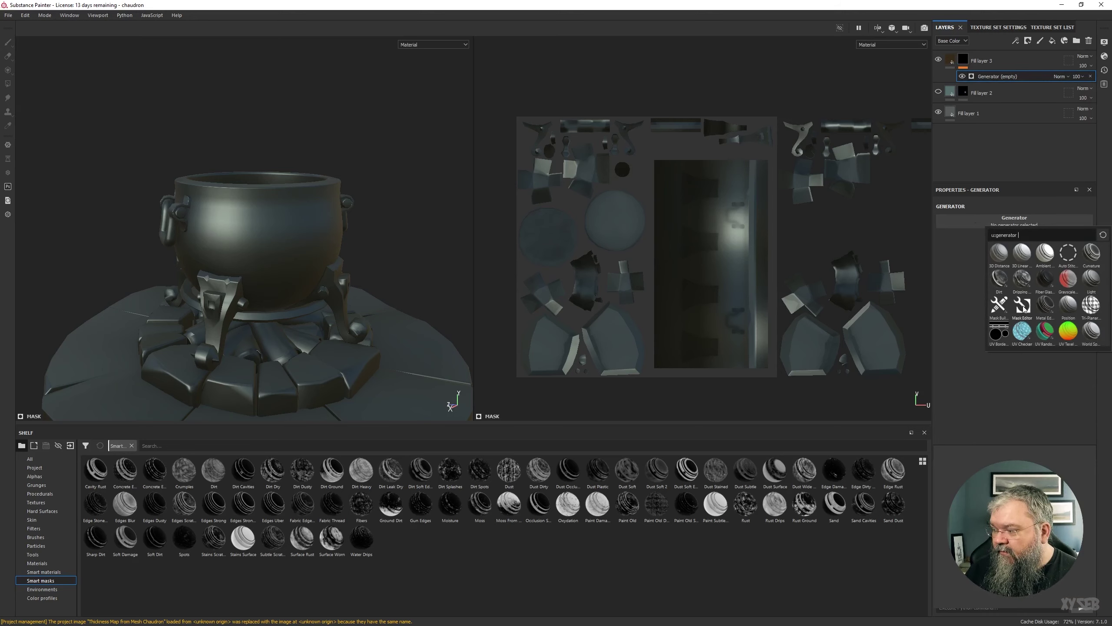
left_click(1024, 317)
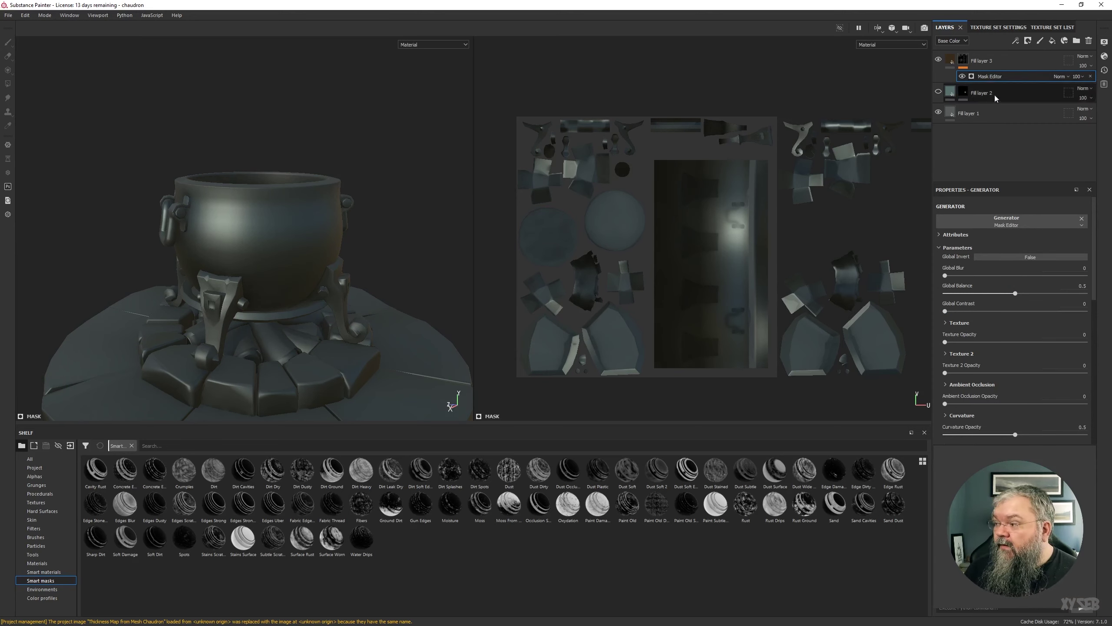
left_click(950, 63)
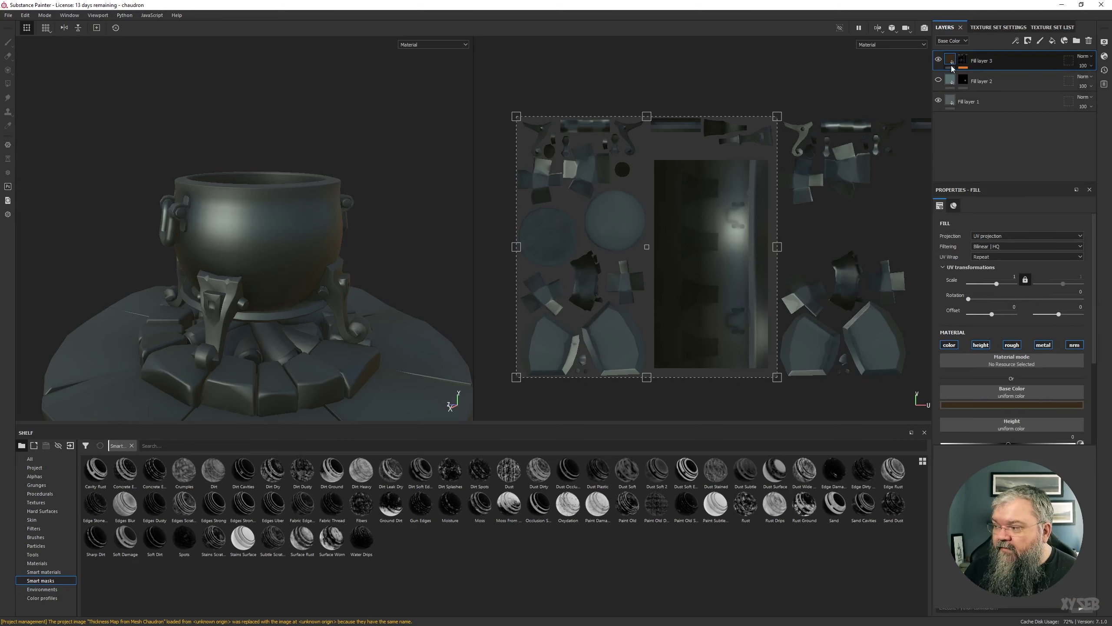
left_click(1015, 41)
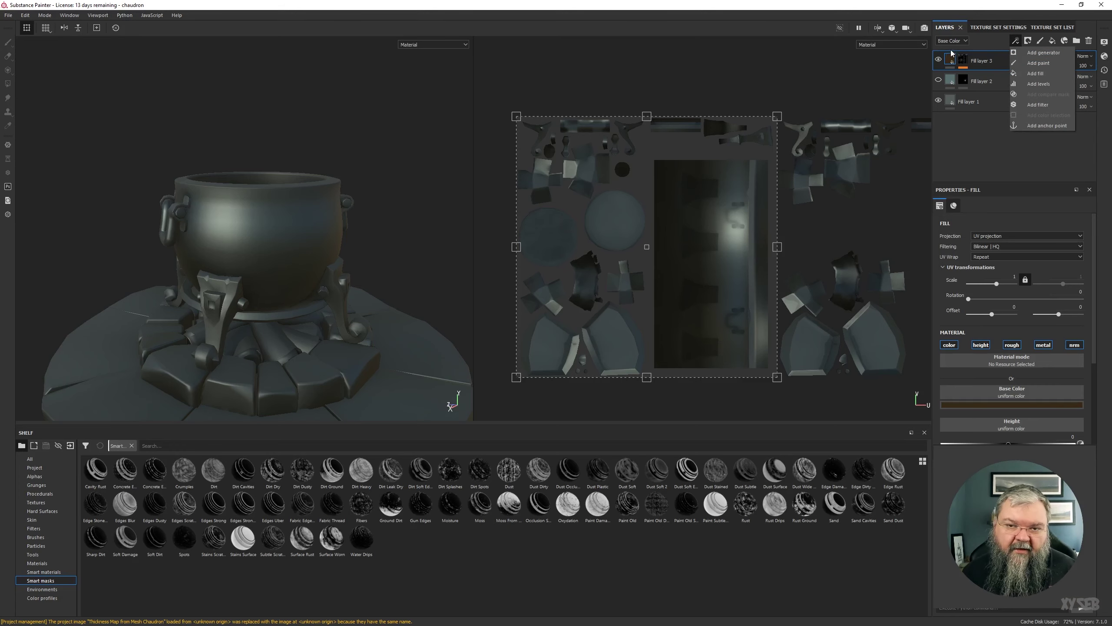
left_click(964, 61)
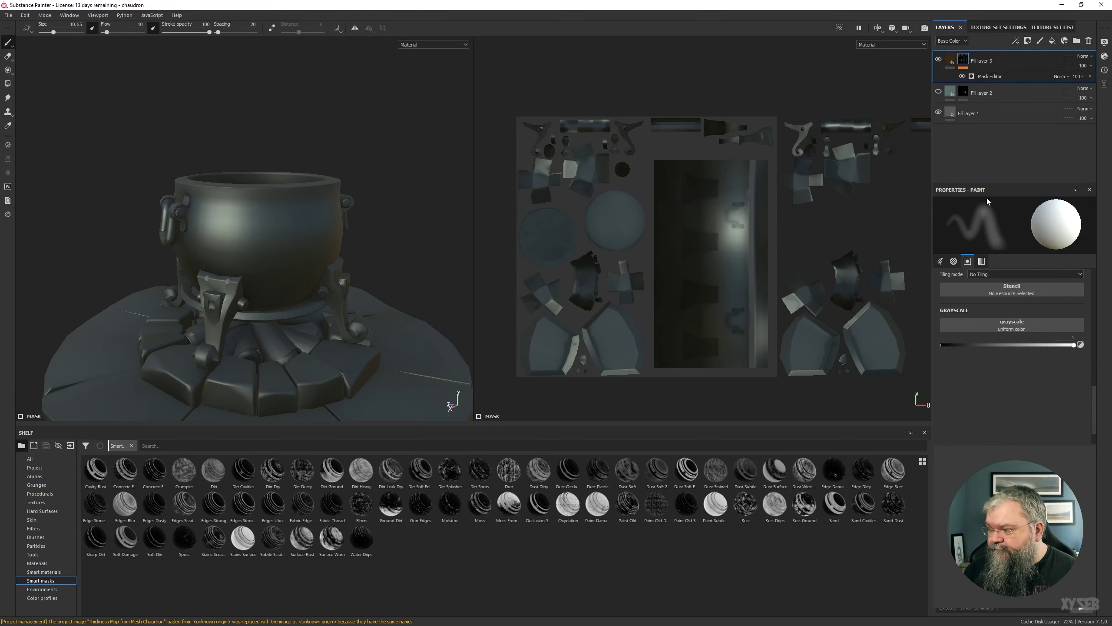
- Raise the Curvature Opacity of the Mask Editor generator on Fill layer 3 to 1
left_click(1002, 77)
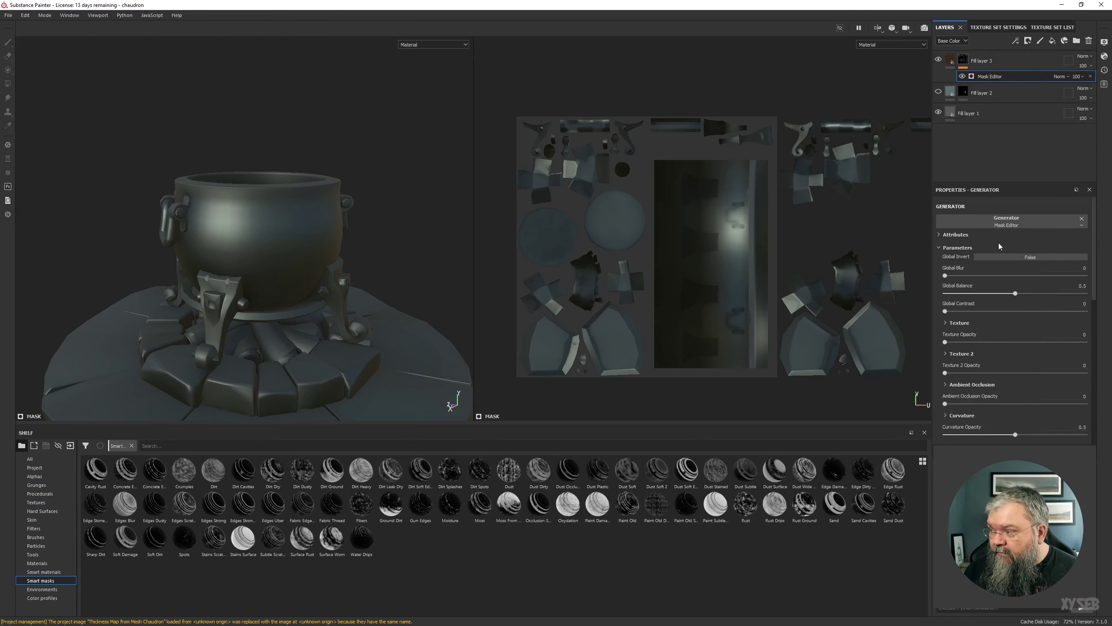
scroll(996, 328, "down", 8)
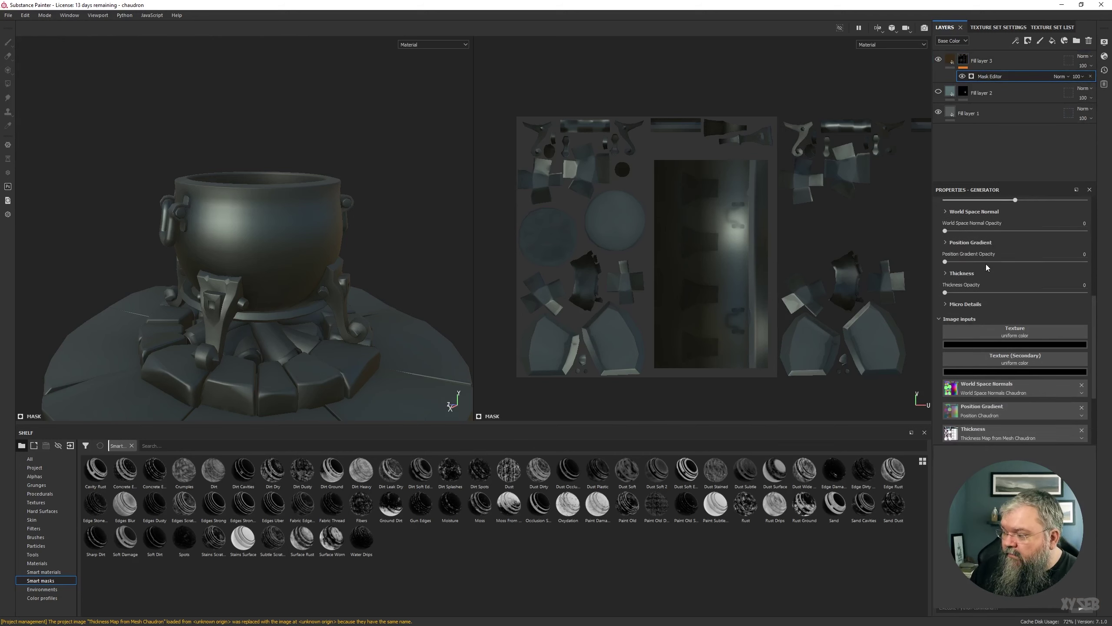
scroll(991, 294, "up", 10)
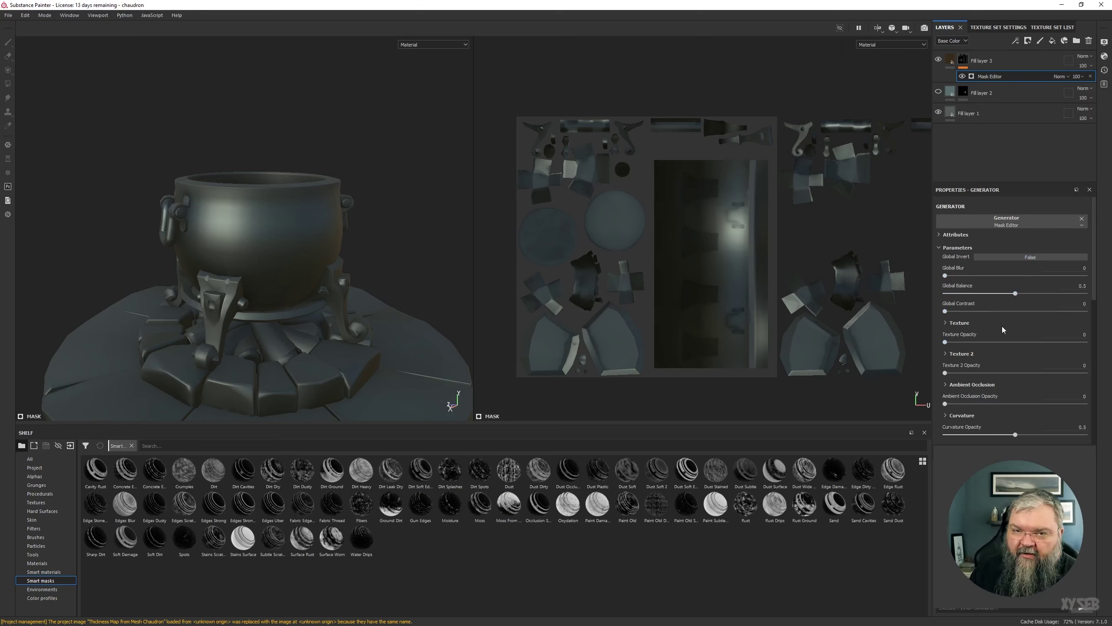
scroll(1008, 328, "down", 1)
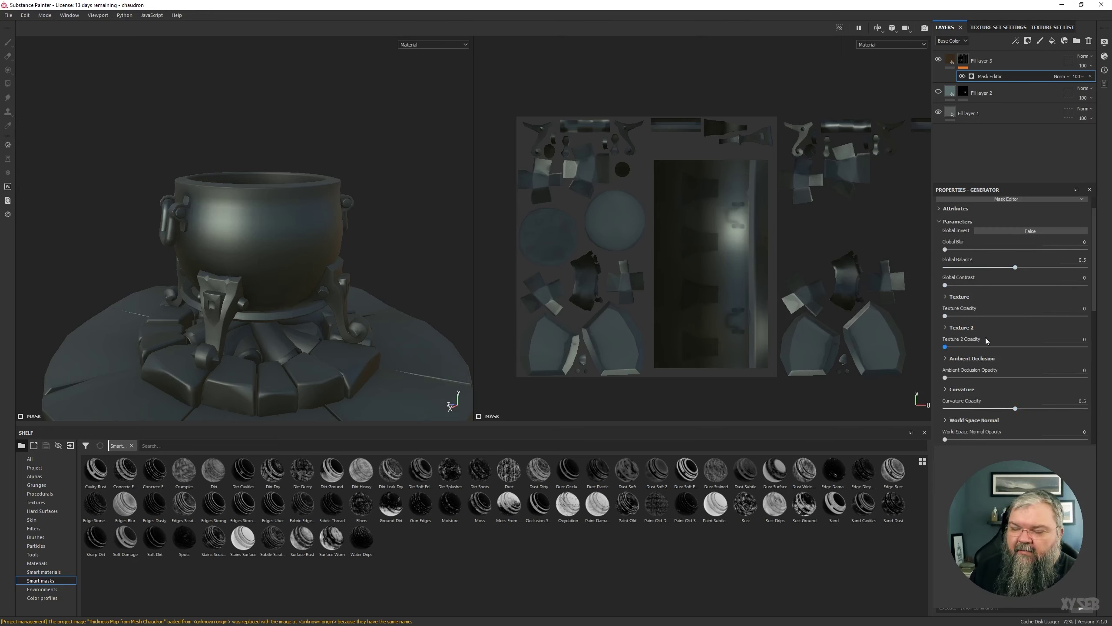
scroll(992, 299, "down", 3)
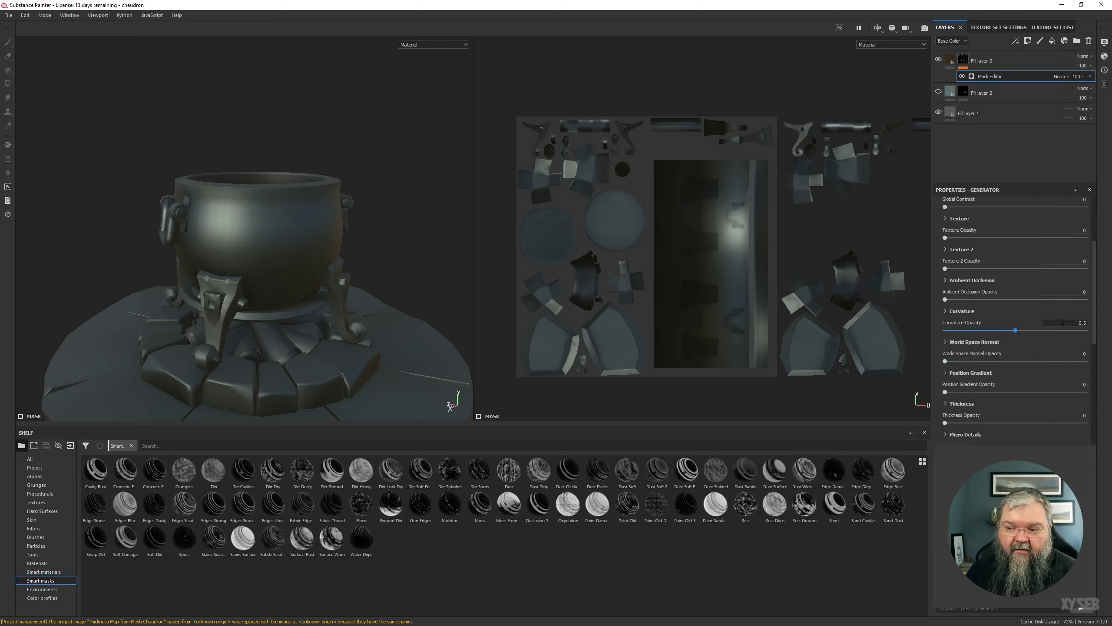
left_click_drag(381, 211, 421, 219, "alt")
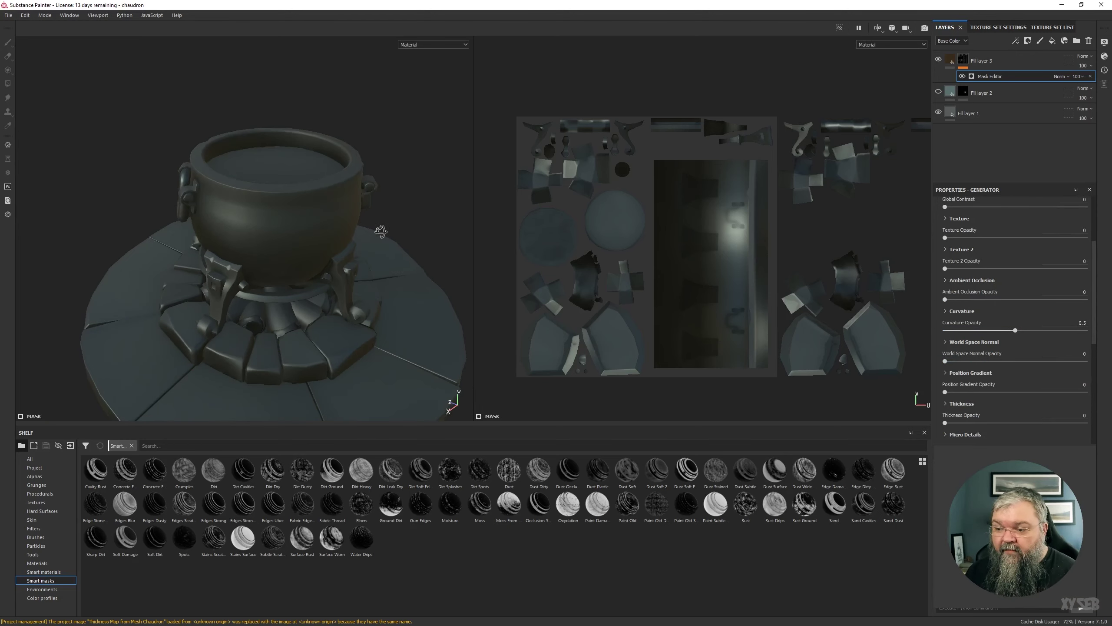
left_click_drag(1017, 333, 1087, 331)
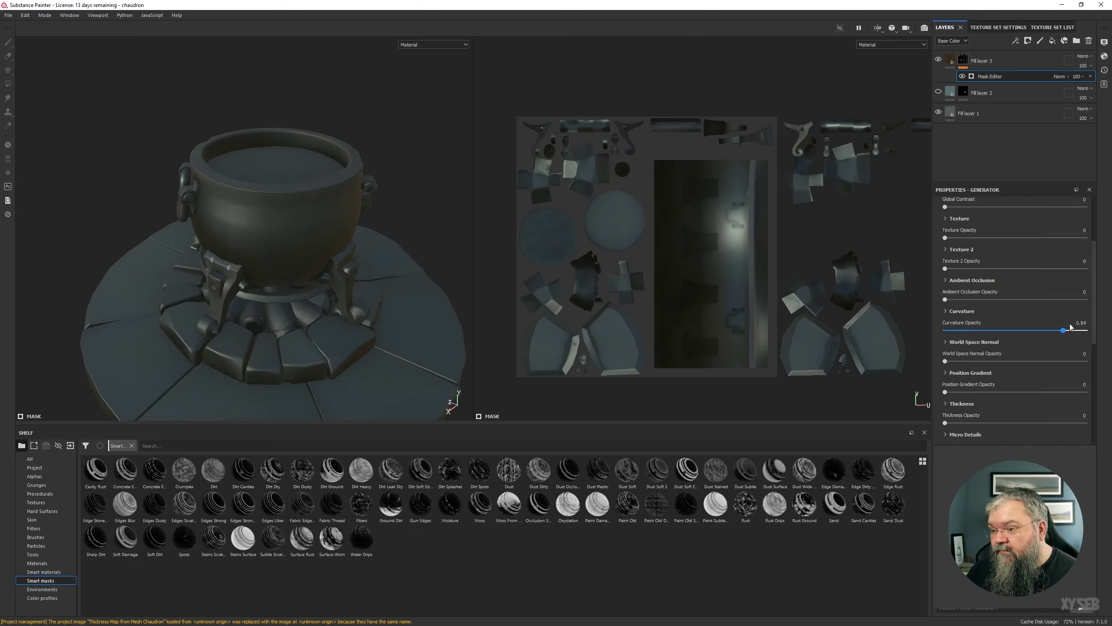
- Change the base colour of Fill layer 3 to a lighter golden brown
left_click_drag(427, 256, 315, 196, "alt")
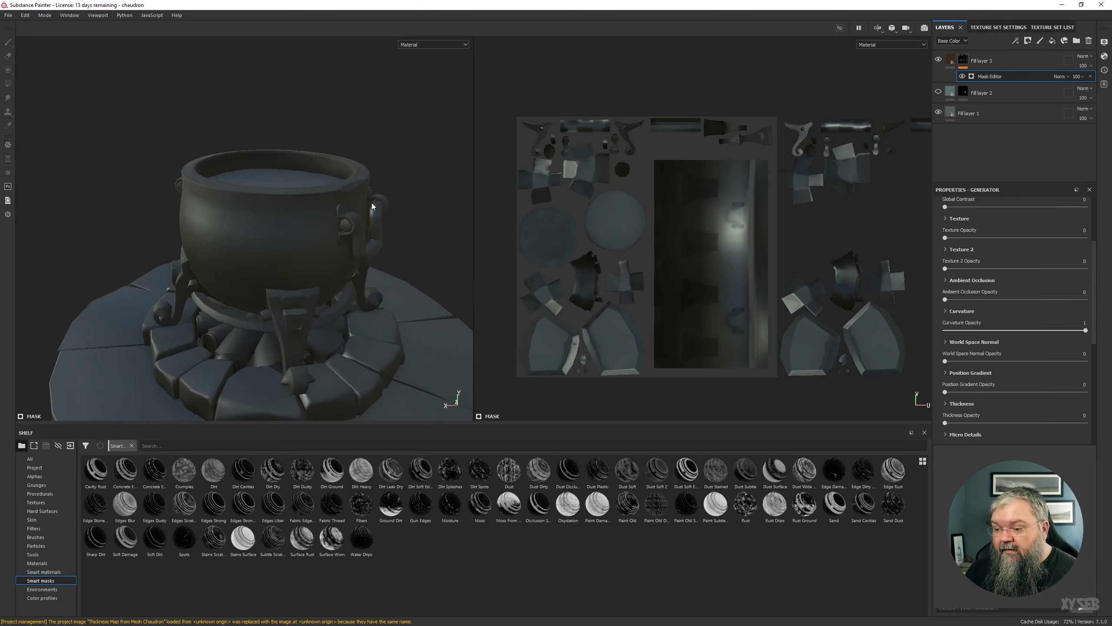
scroll(278, 208, "up", 5)
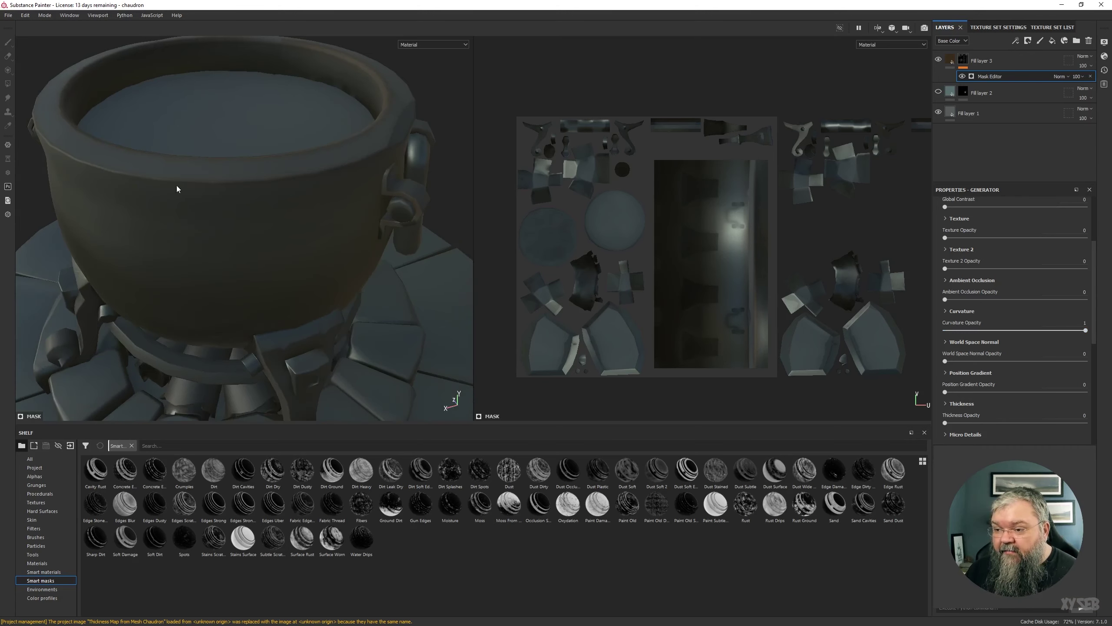
left_click_drag(257, 167, 316, 142, "alt")
middle_click_drag(315, 142, 282, 104, "alt")
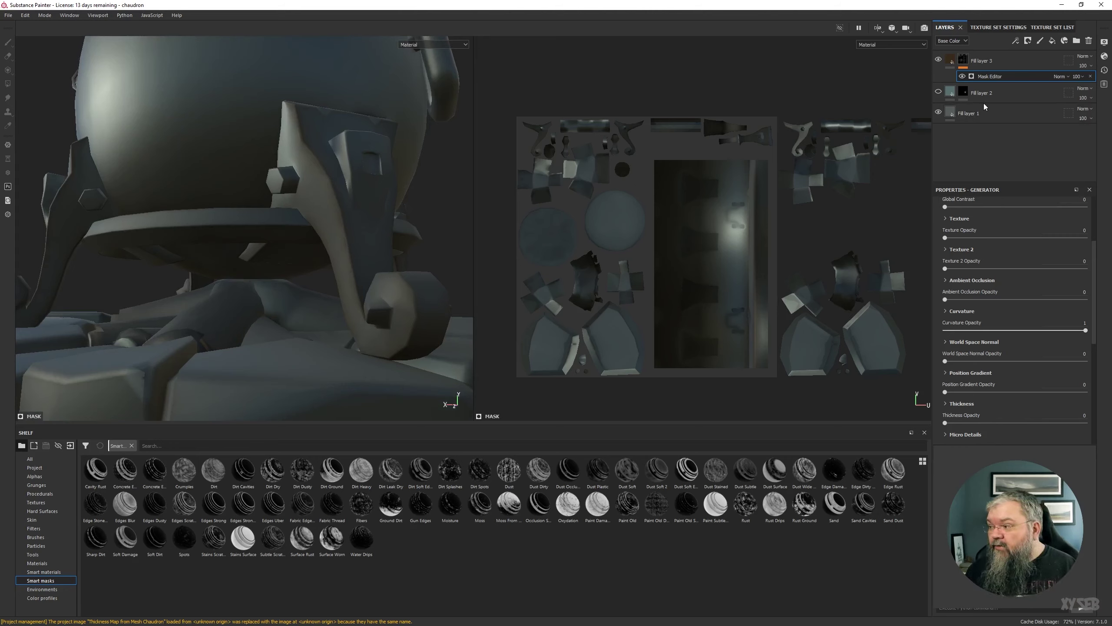
left_click_drag(186, 138, 184, 219, "alt")
scroll(217, 204, "down", 6)
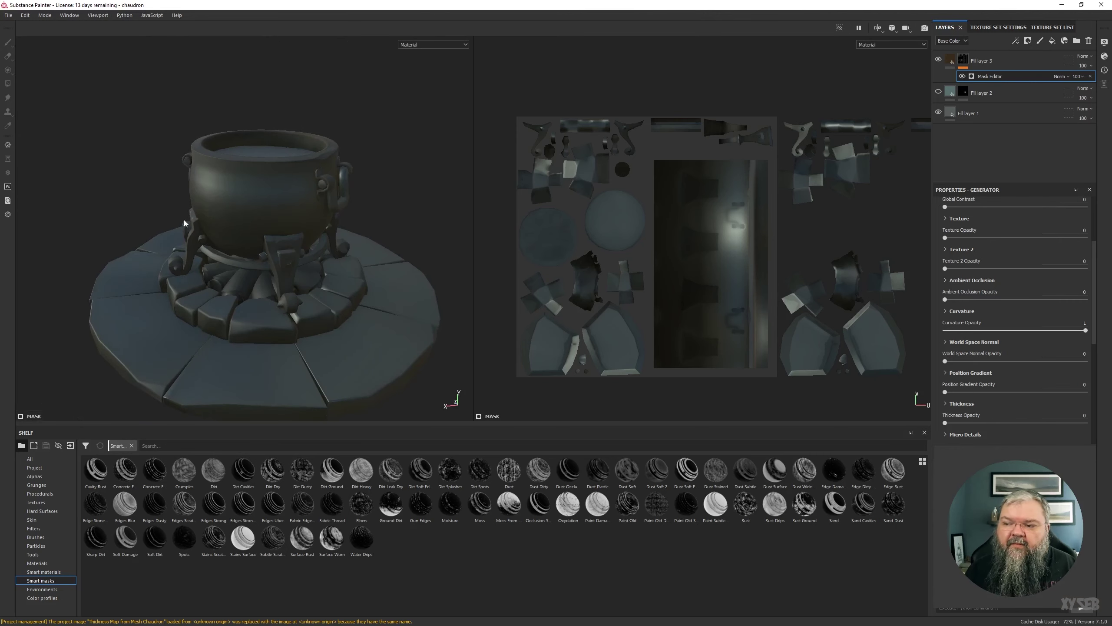
left_click(954, 59)
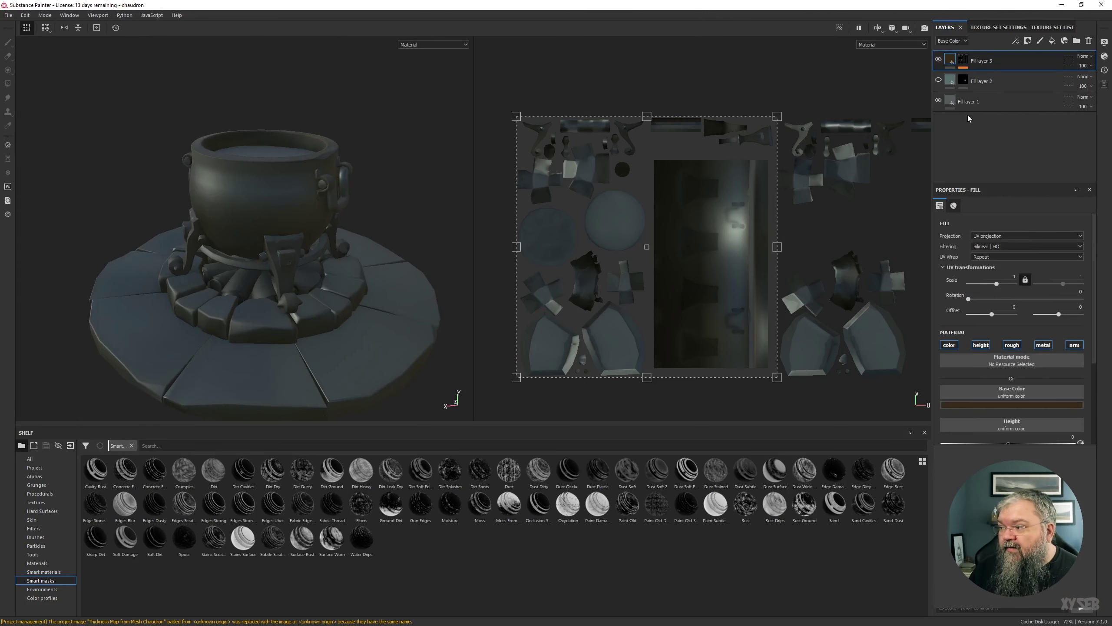
left_click(1015, 405)
left_click_drag(1031, 443, 1027, 434)
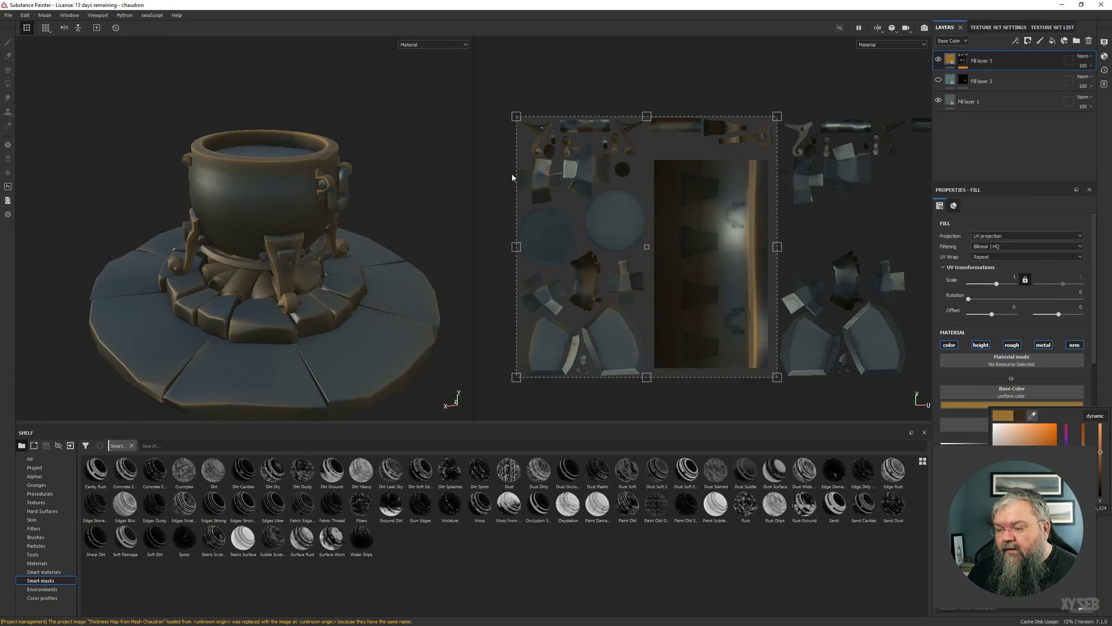
- Display only the mask of Fill layer 3 and examine its edge wear pattern around the cauldron
left_click_drag(385, 114, 374, 76, "alt")
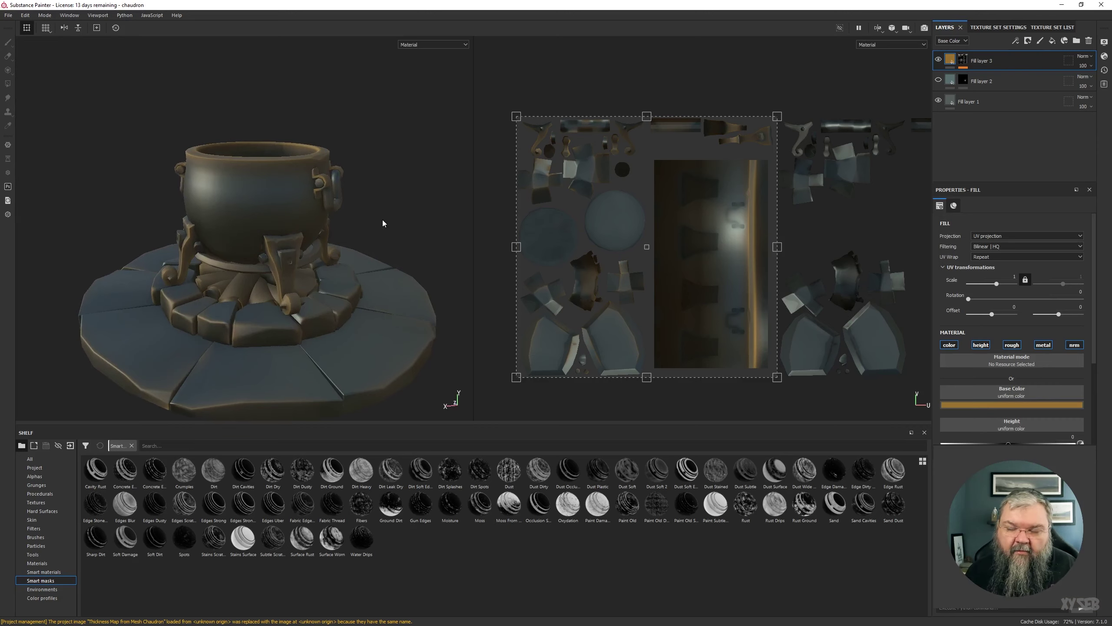
scroll(320, 151, "up", 3)
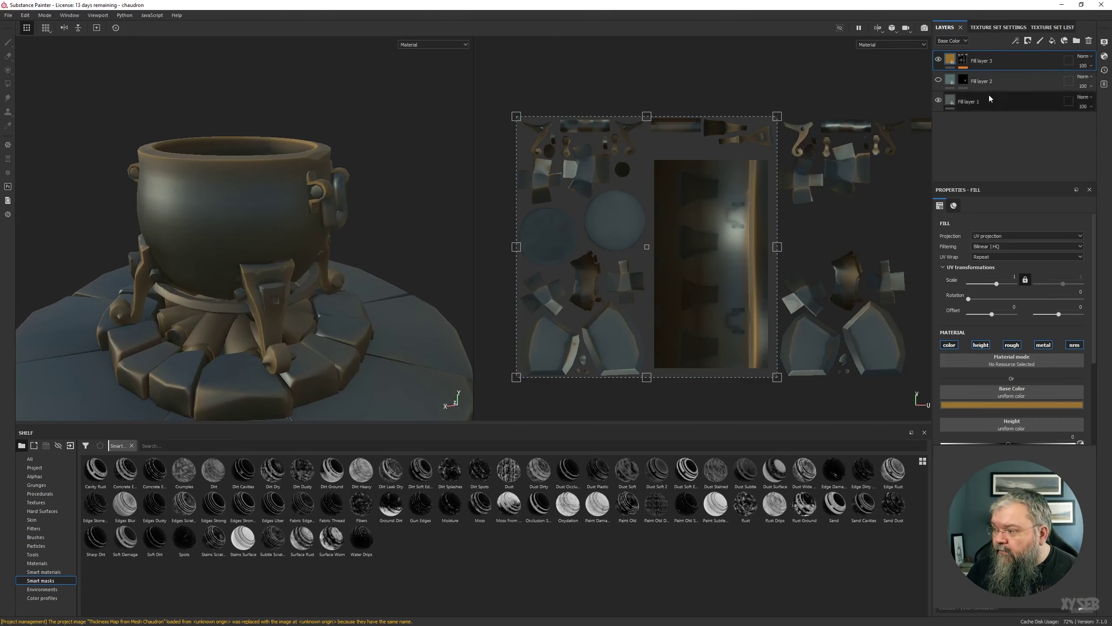
left_click(963, 60)
left_click(964, 60, "alt")
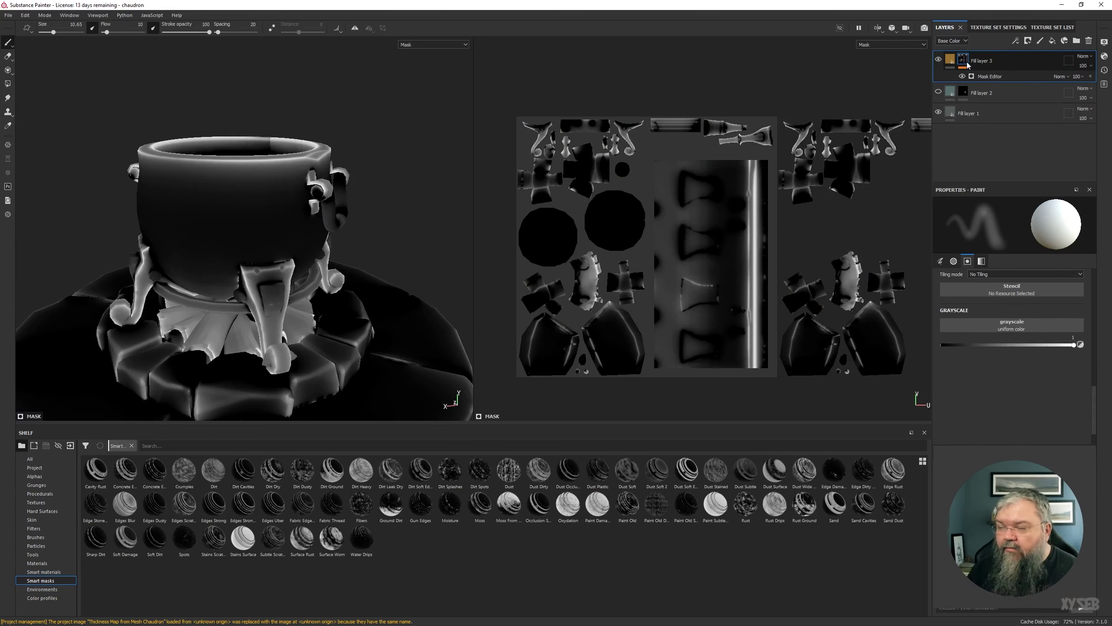
scroll(394, 202, "down", 3)
left_click_drag(397, 194, 437, 140, "alt")
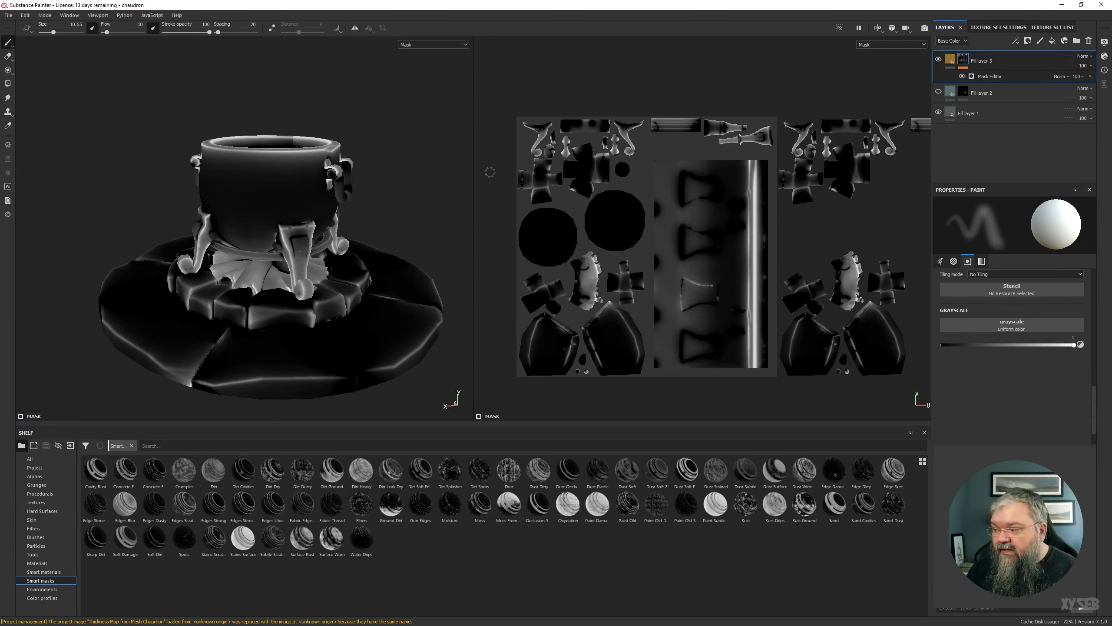
- Try lowering the Mask Editor's Curvature Opacity to 0.38 and undo the change
left_click(957, 76)
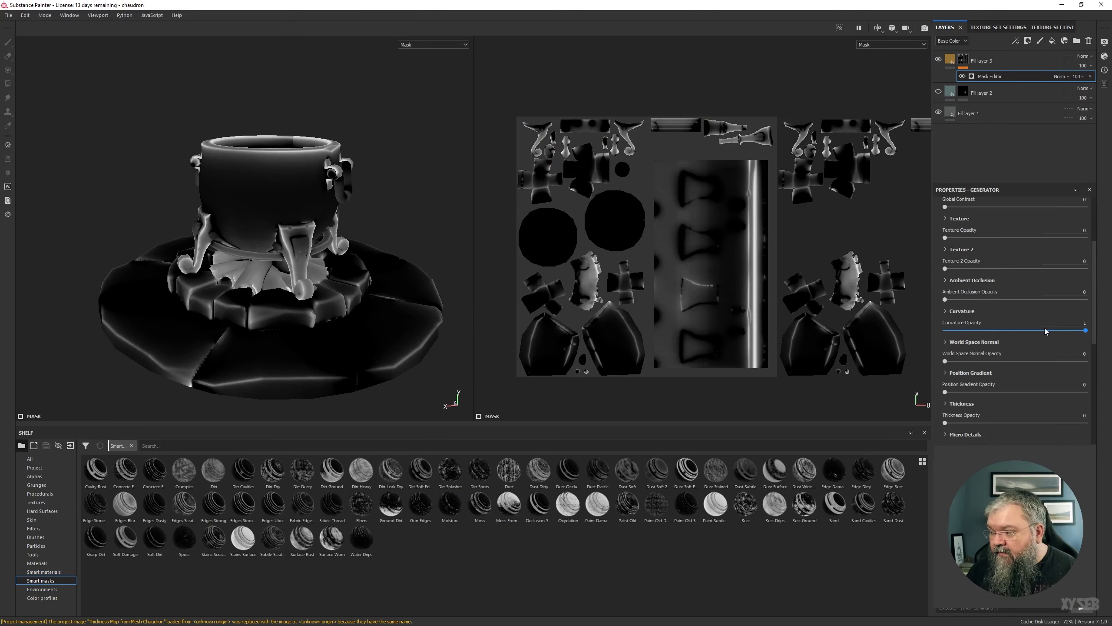
left_click_drag(1046, 331, 997, 329)
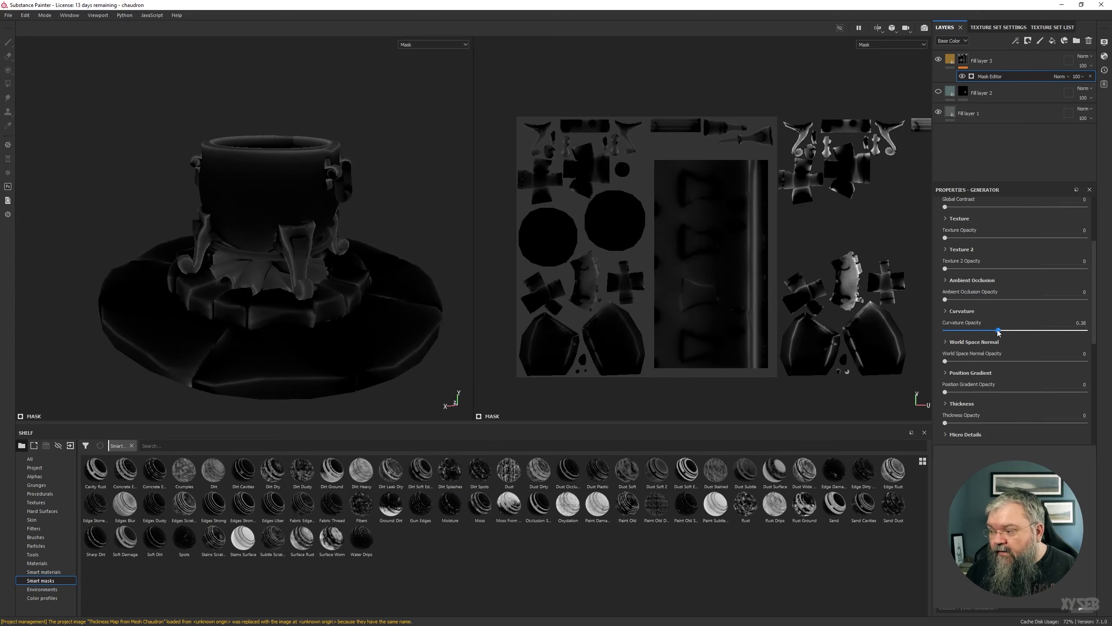
key("ctrl+z")
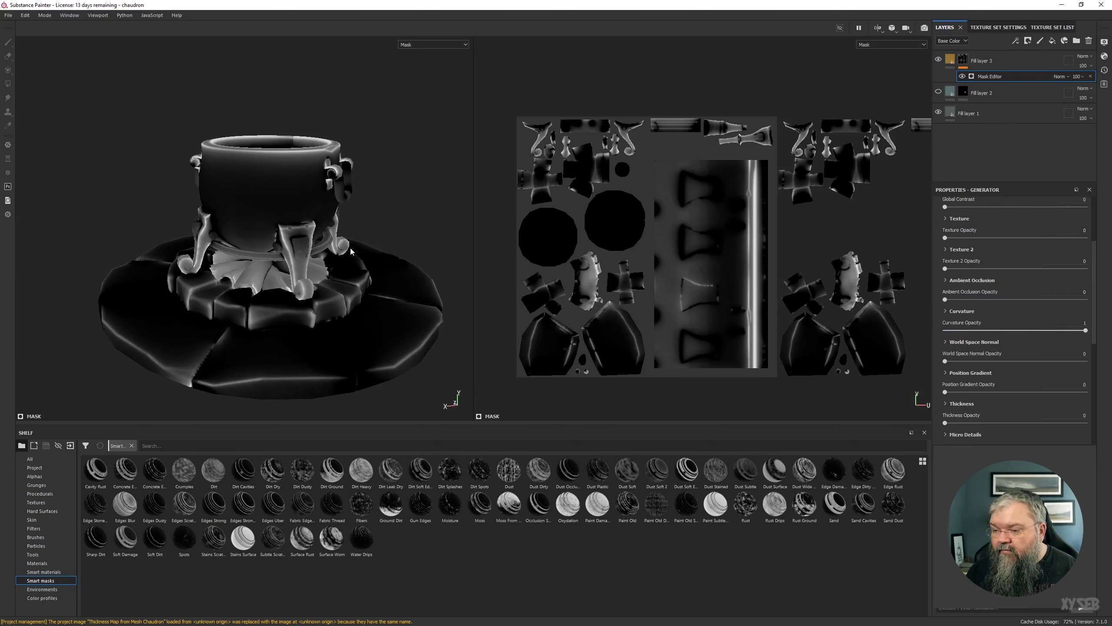
- Bake the selected mesh maps for the Chaudron texture set with a dilation width of 64 and diffusion enabled
left_click_drag(372, 194, 42, 156, "alt")
middle_click_drag(323, 308, 243, 281, "alt")
left_click_drag(243, 280, 460, 258, "alt")
right_click_drag(353, 217, 305, 204, "alt")
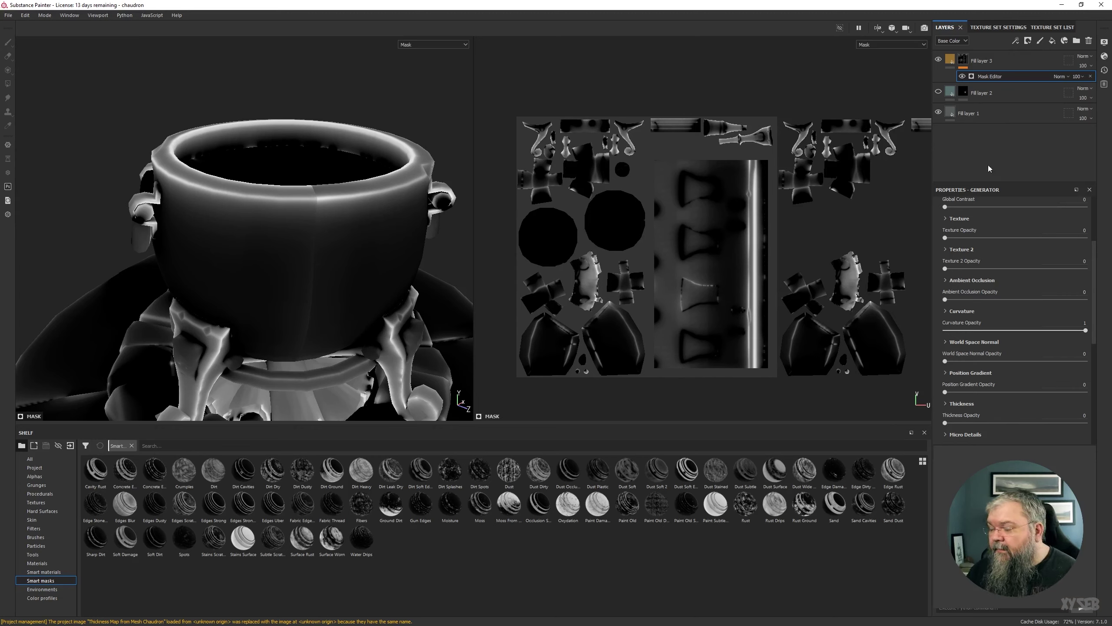
left_click(993, 29)
left_click(1039, 166)
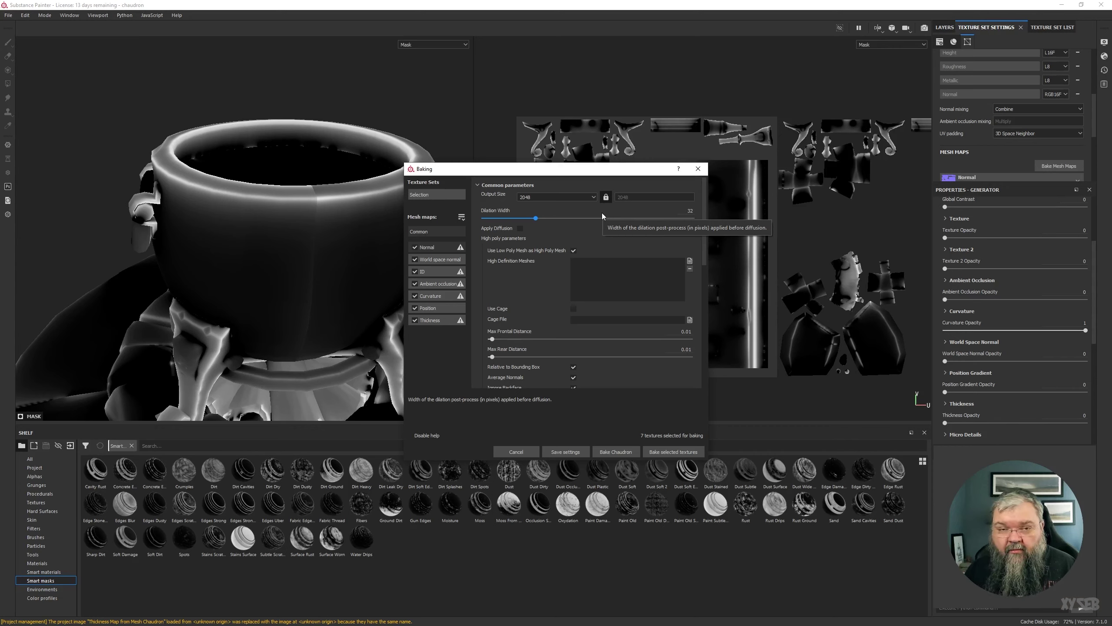
left_click_drag(536, 218, 588, 221)
left_click(520, 228)
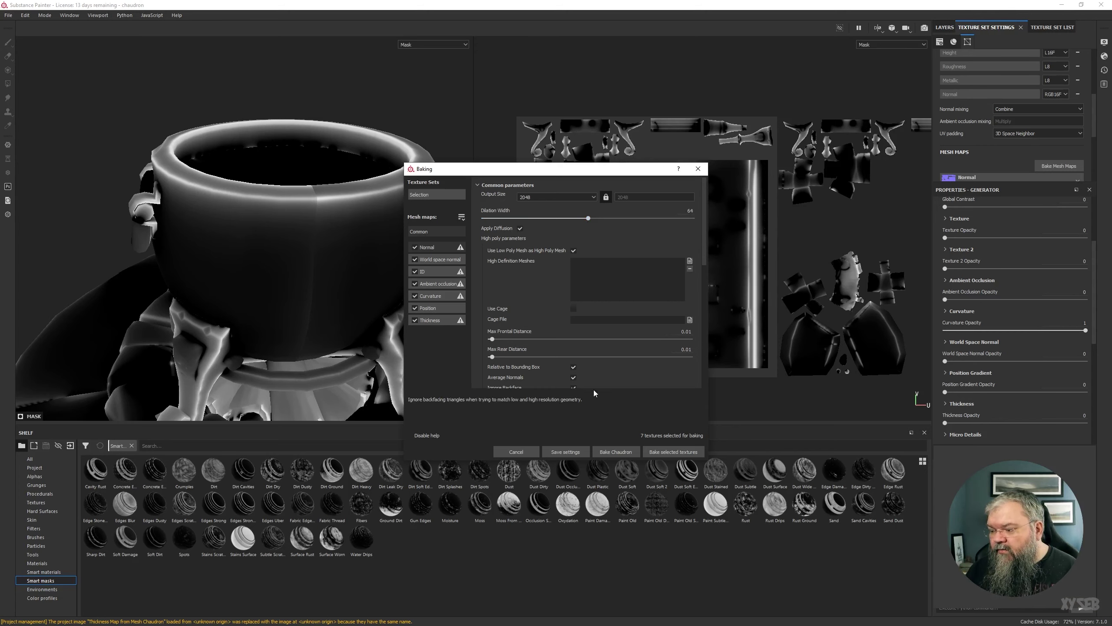
left_click(615, 451)
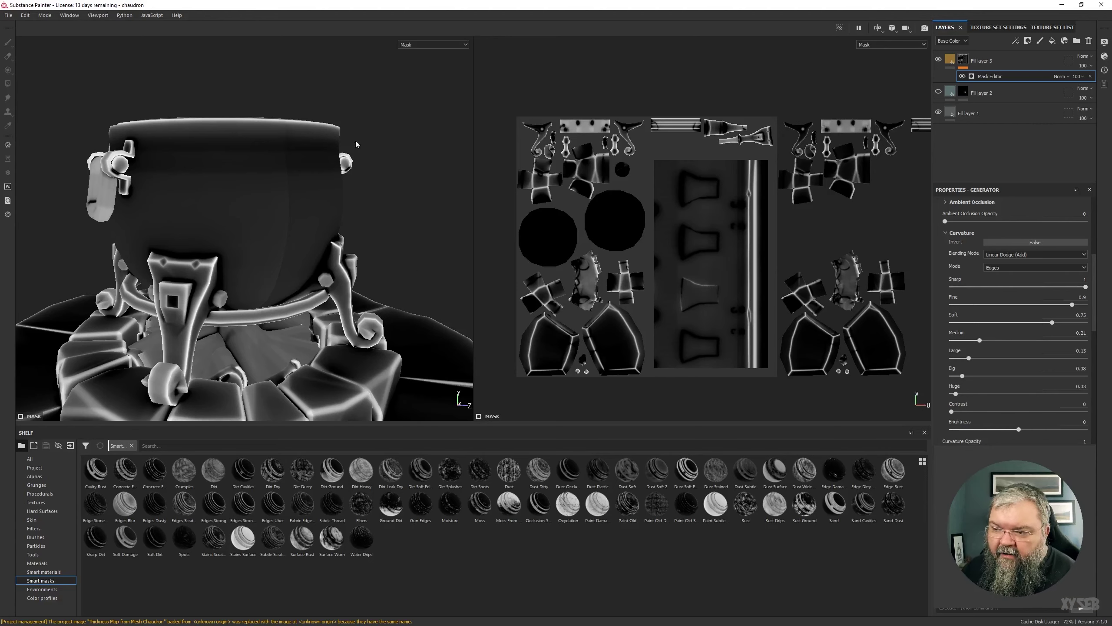
- Try the Mask Editor's curvature settings at Fine 0.71, Soft 0.49 and Medium 0.52
mouse_move(357, 145)
left_mouse_down("alt")
mouse_move(370, 202)
mouse_move(360, 380)
mouse_move(353, 135)
mouse_move(341, 137)
left_mouse_up("alt")
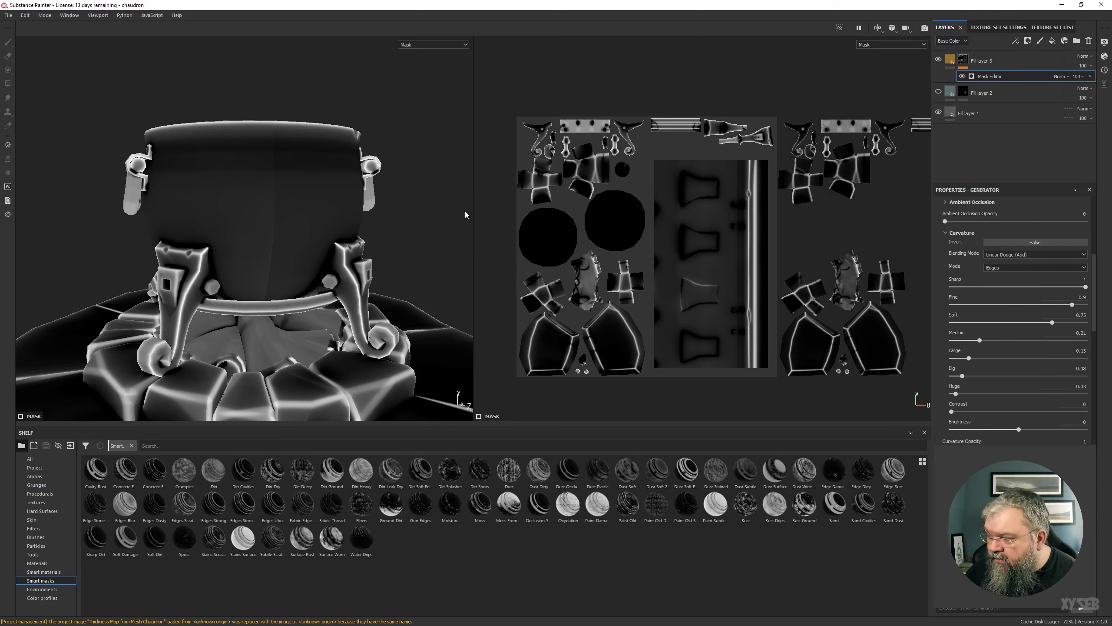
left_click(962, 232)
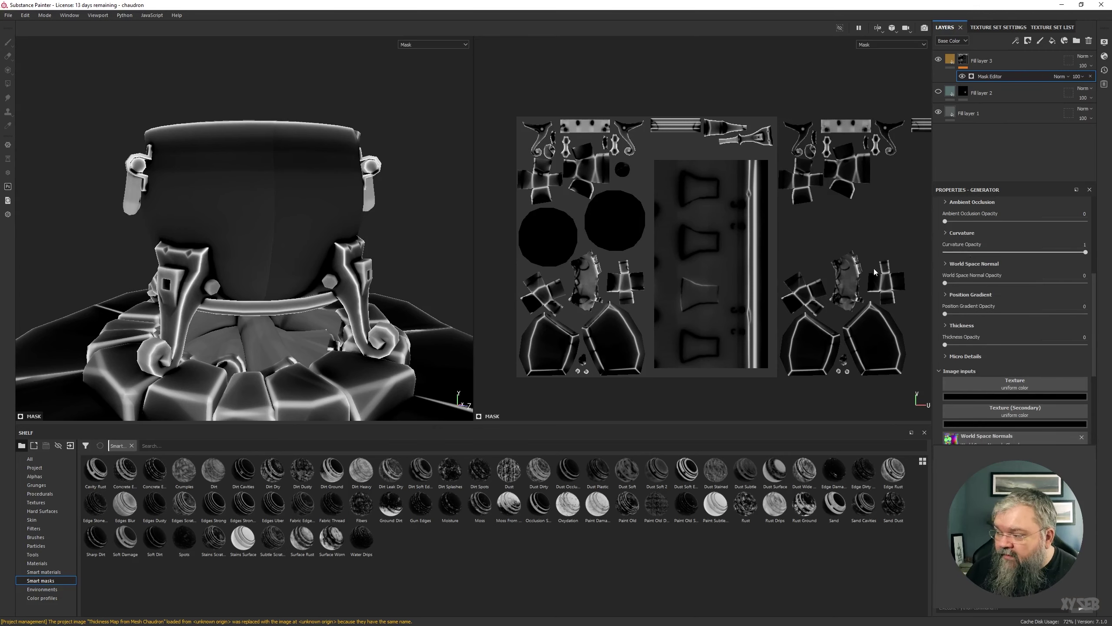
scroll(1003, 306, "up", 3)
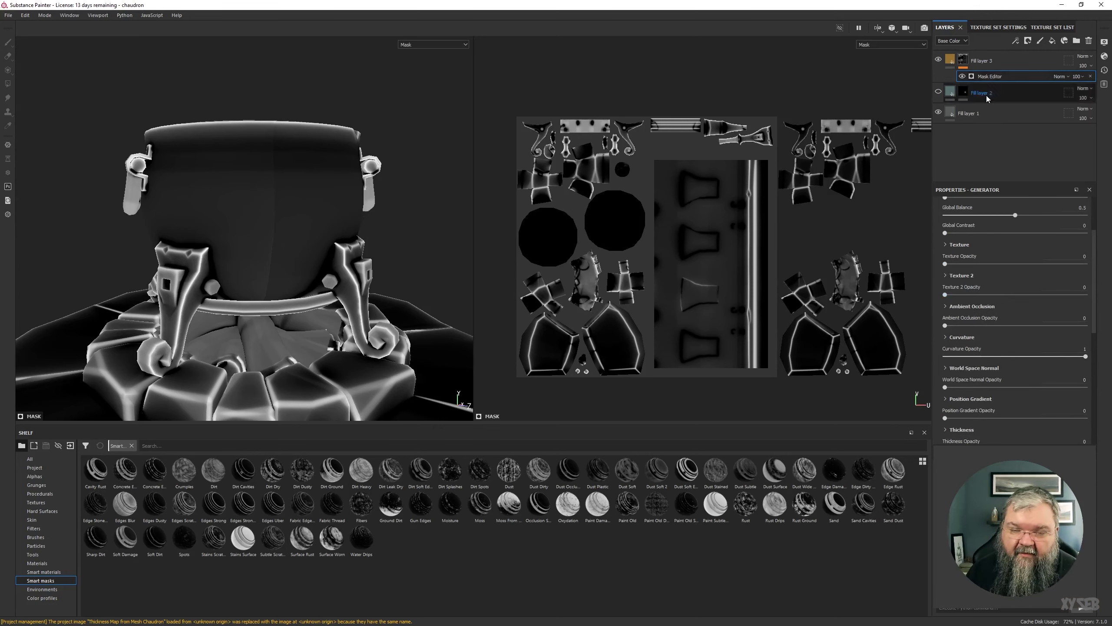
scroll(990, 350, "down", 1)
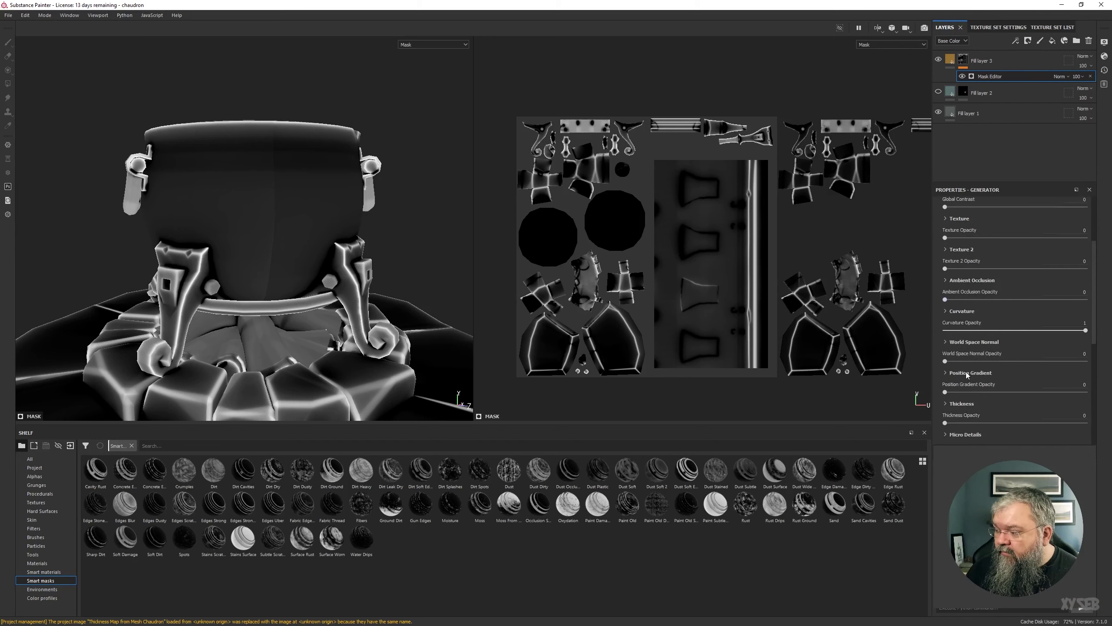
left_click(962, 311)
scroll(982, 330, "down", 2)
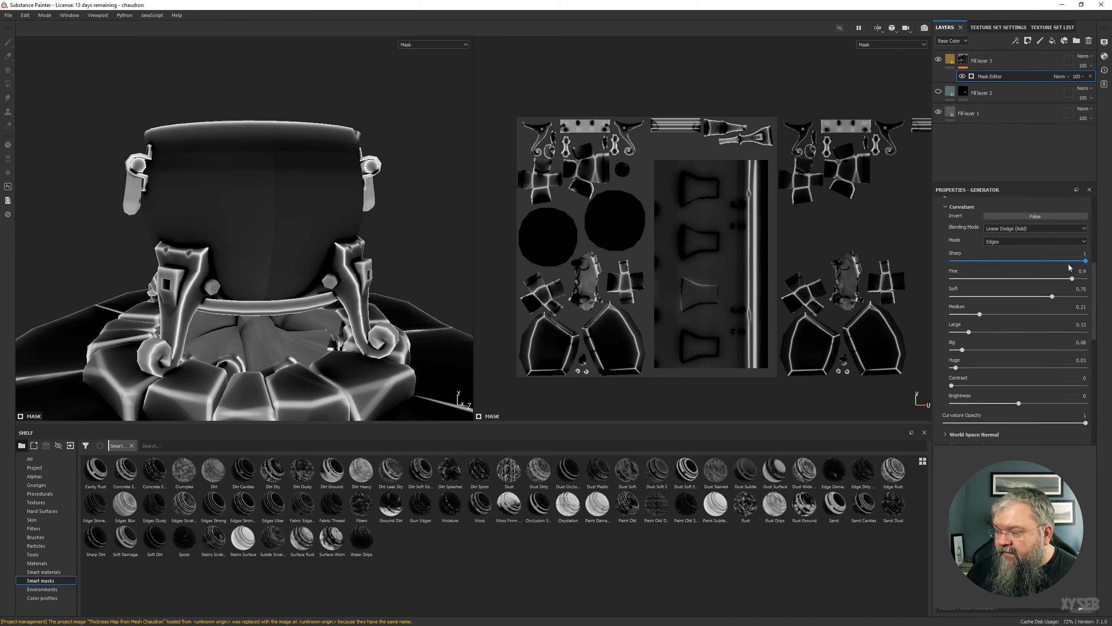
left_click(1010, 314)
left_click(1021, 314)
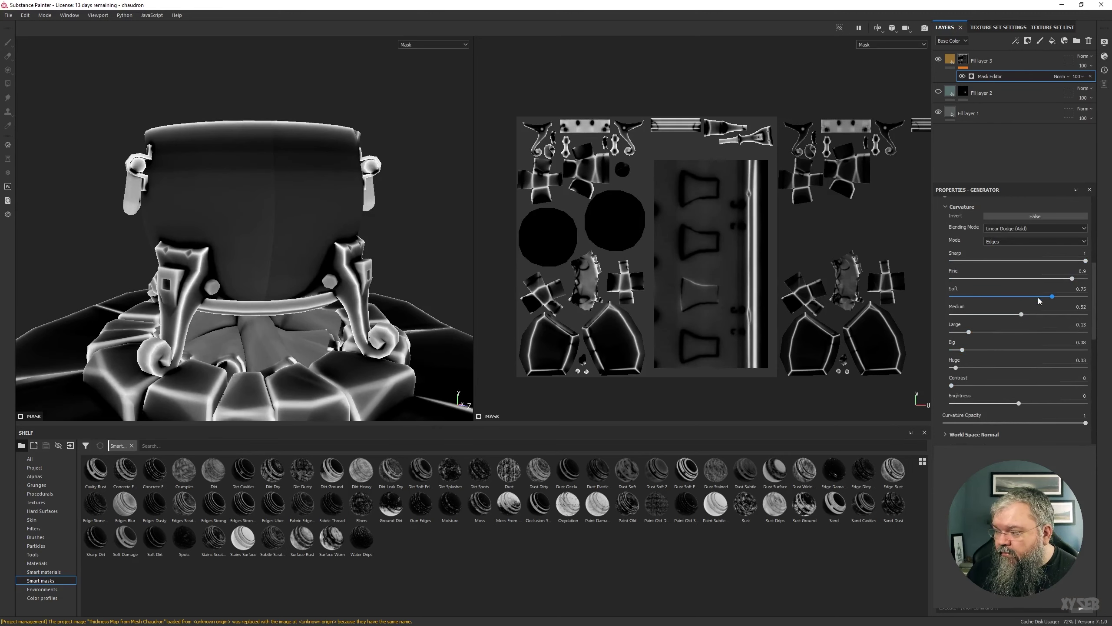
left_click(1017, 296)
left_click(1023, 279)
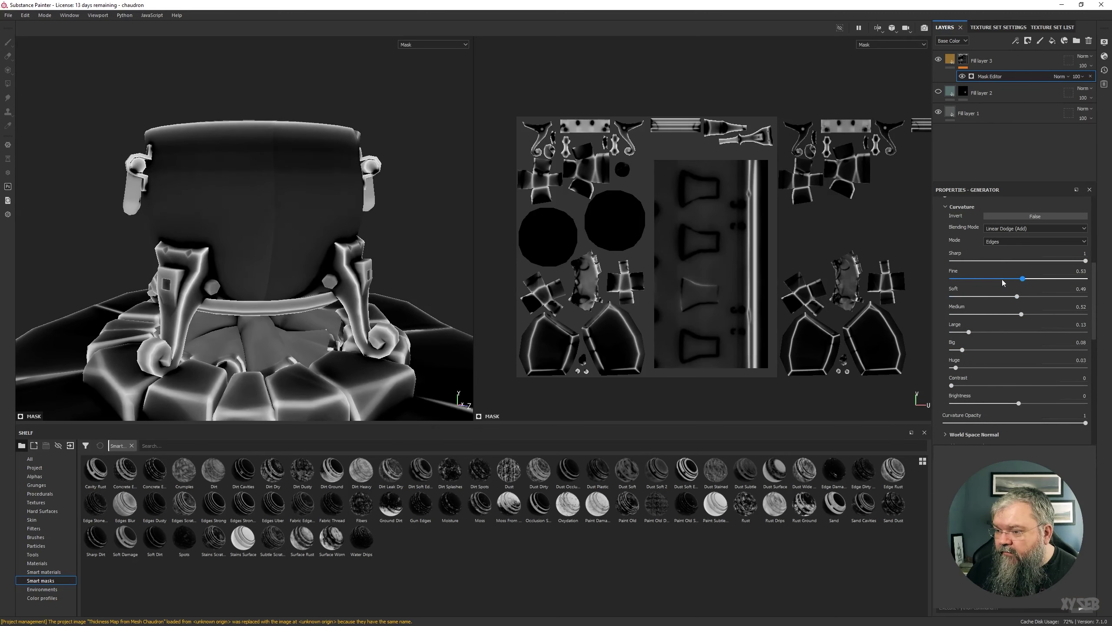
left_click_drag(1034, 278, 1046, 279)
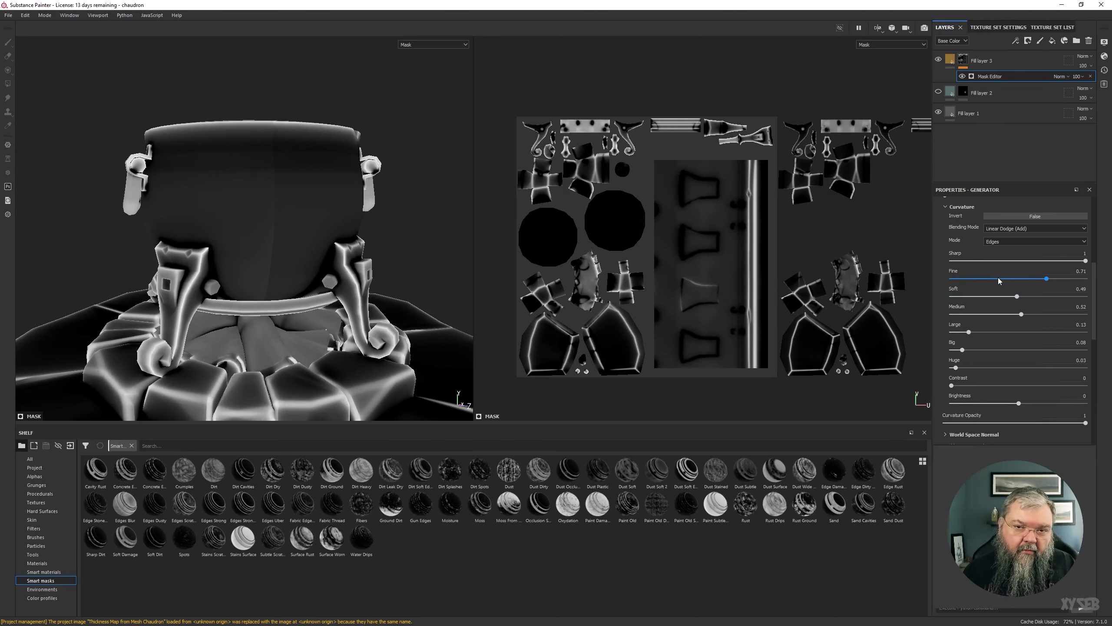
- Raise the curvature settings to Fine 0.98, Soft 0.94, Medium 0.92, Large 0.9 and Big 0.77
left_click_drag(1021, 314, 1074, 315)
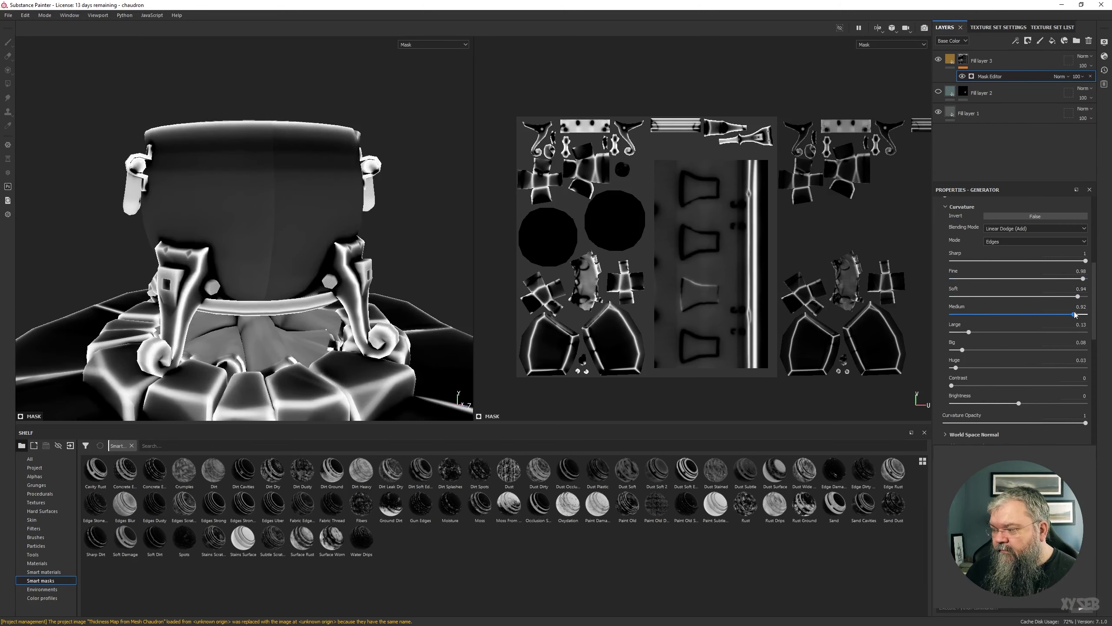
left_click_drag(968, 332, 1054, 350)
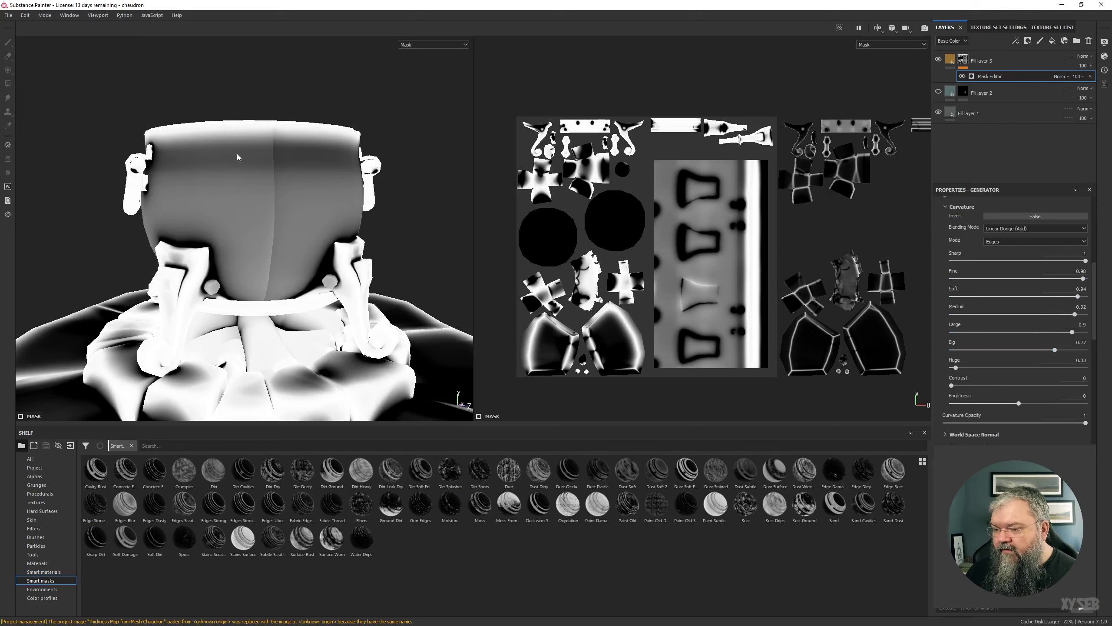
left_click_drag(334, 161, 288, 239, "alt")
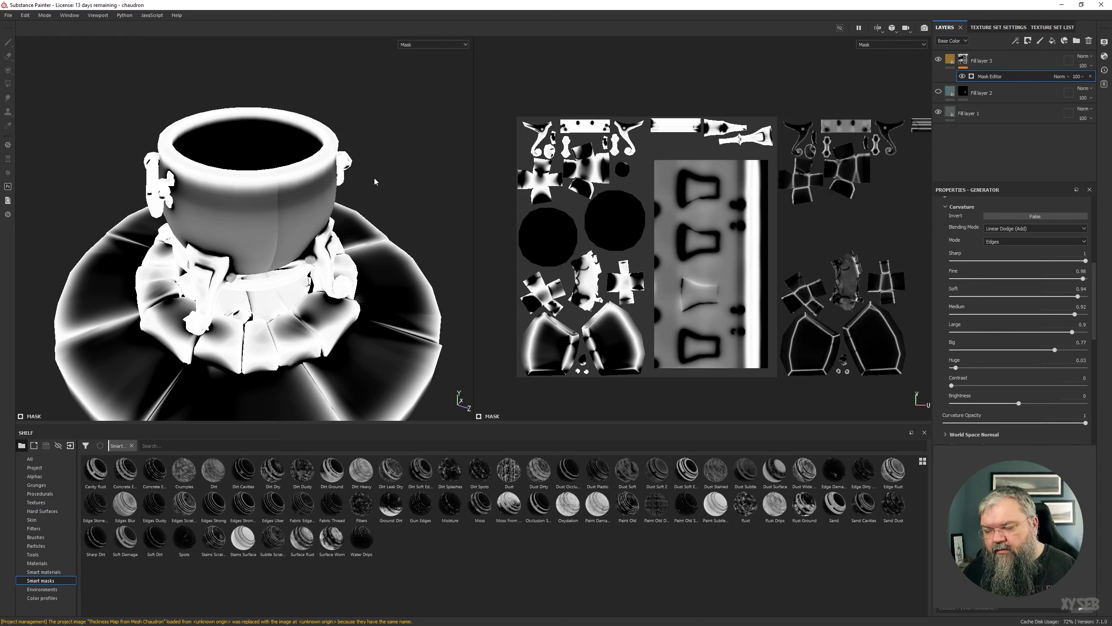
- Reduce the Mask Editor's Large, Big and Huge curvature settings to 0
left_click_drag(1055, 350, 946, 369)
left_click_drag(1072, 331, 919, 332)
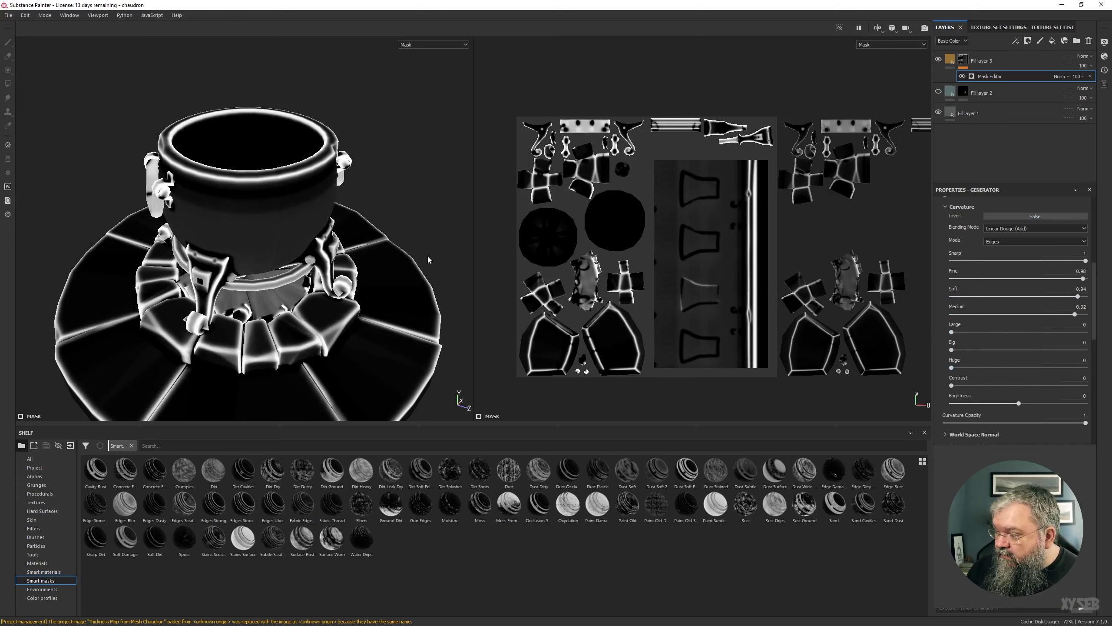
left_click_drag(429, 259, 335, 187, "alt")
scroll(337, 185, "up", 3)
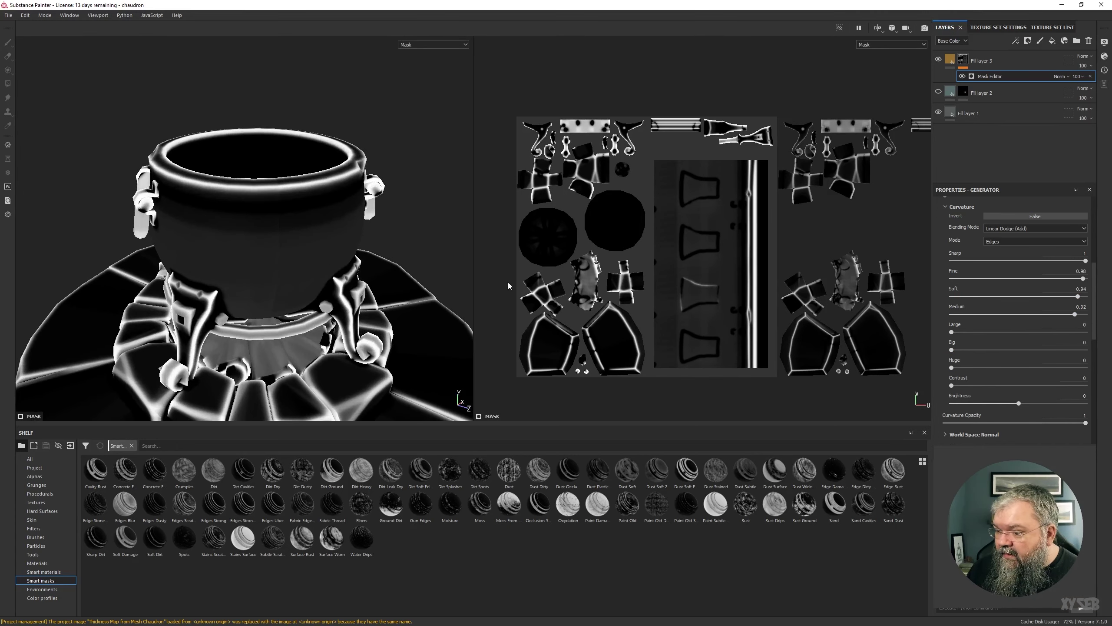
- Lower the Mask Editor's curvature settings to Soft 0.39 and Medium 0.22 for thinner edge lines
left_click(992, 315)
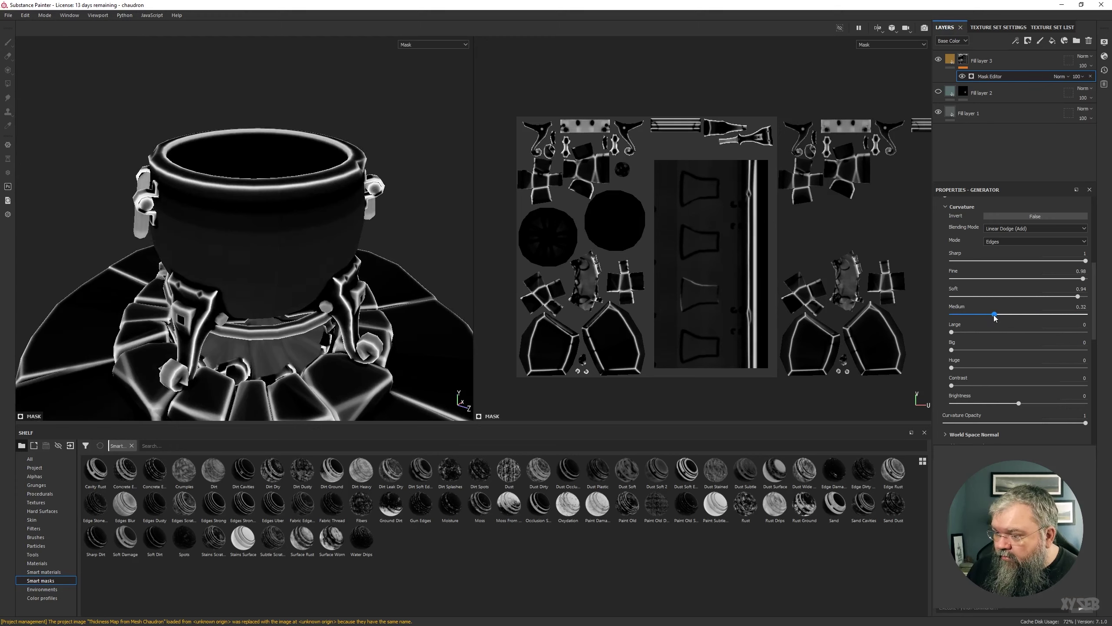
left_click_drag(306, 290, 462, 288, "alt")
left_click(969, 296)
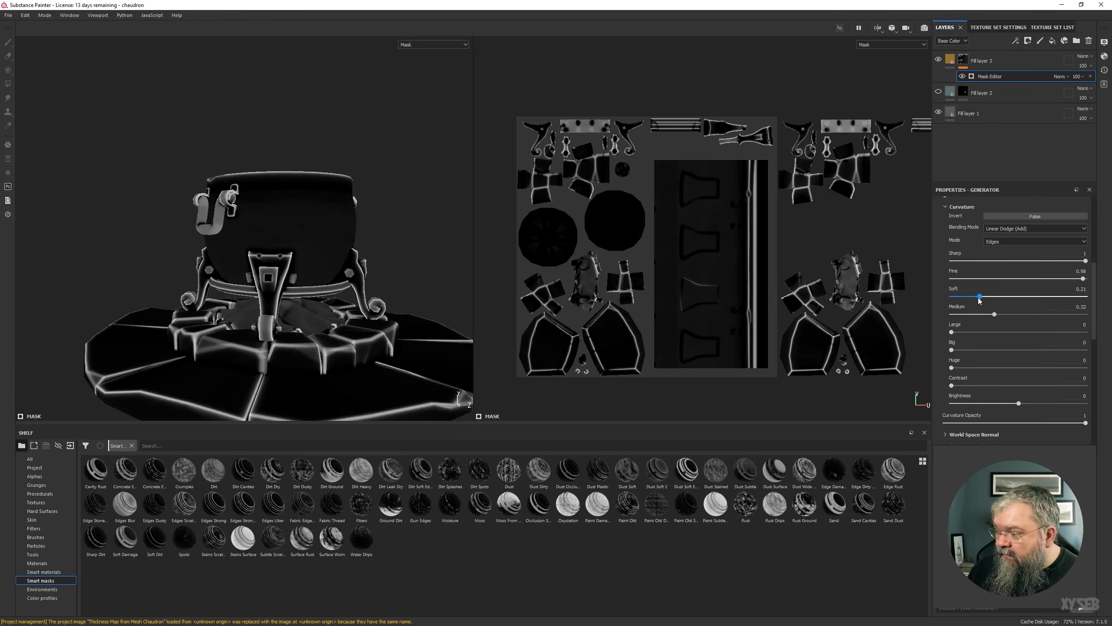
left_click(1003, 296)
left_click_drag(967, 314, 982, 316)
left_click_drag(363, 306, 375, 225, "alt")
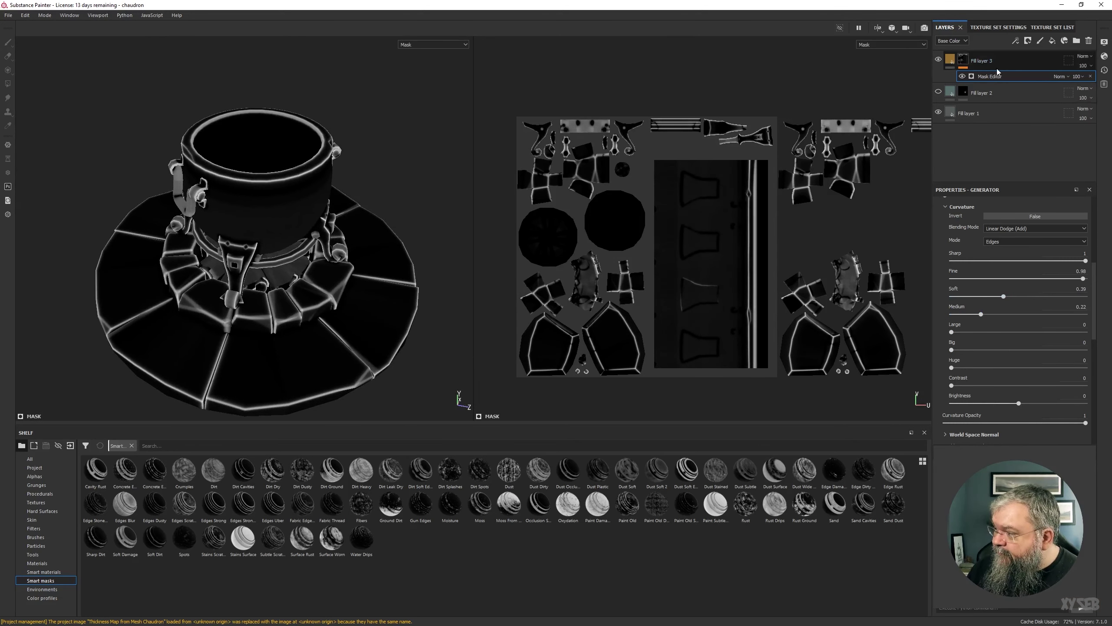
- Try the Cavities and Dual curvature modes of the Mask Editor and compare their masks on the cauldron
scroll(1016, 278, "up", 3)
scroll(1010, 285, "down", 2)
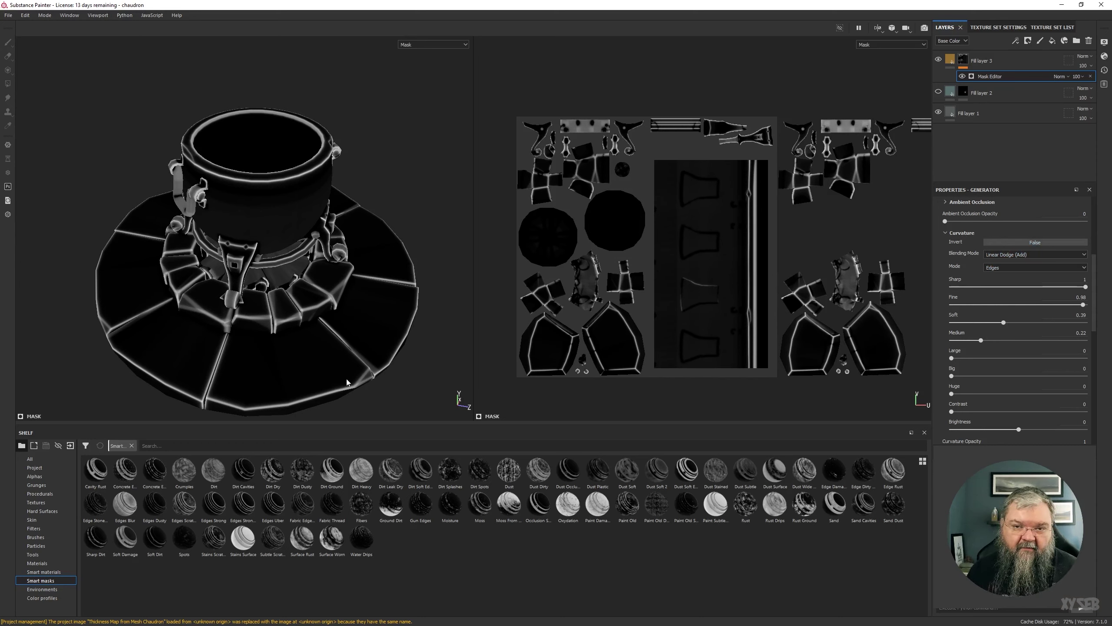
left_click(990, 268)
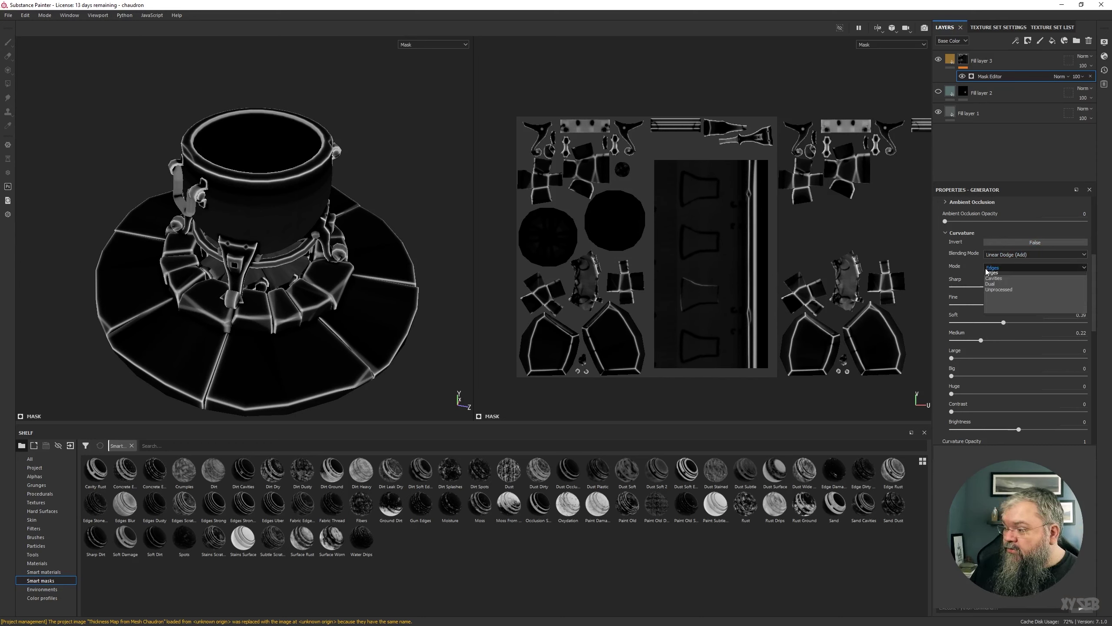
left_click(1005, 281)
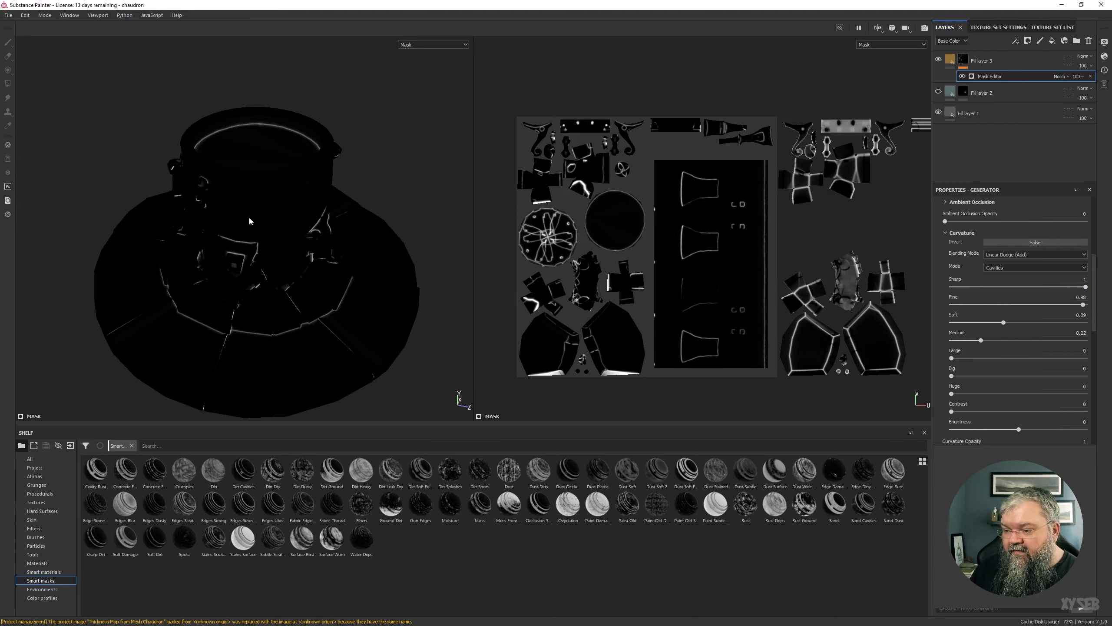
left_click(1023, 267)
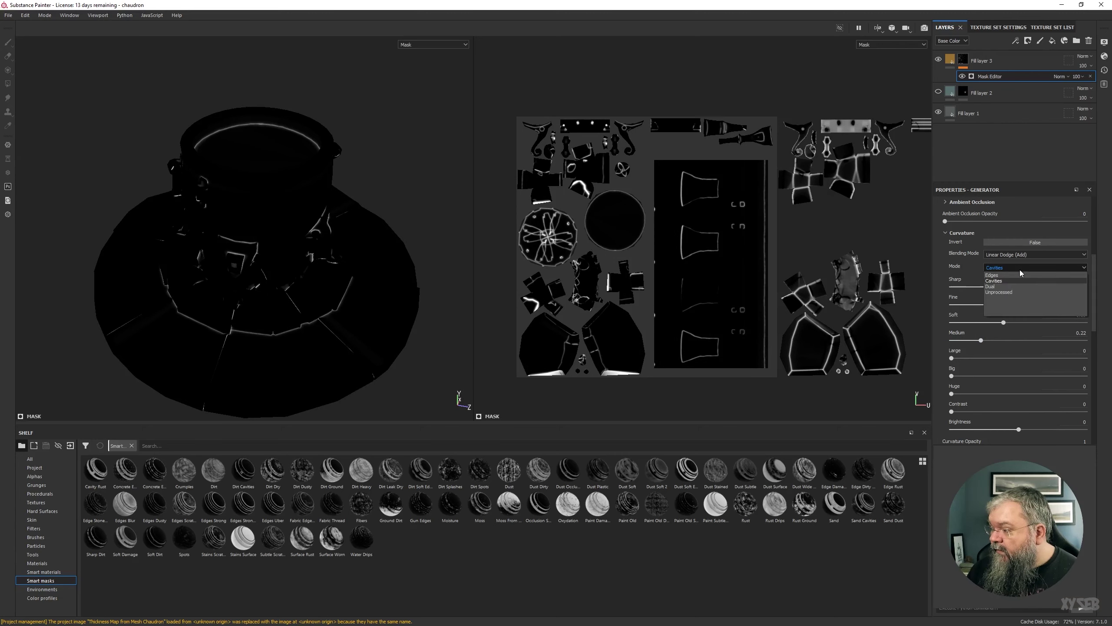
left_click(1006, 286)
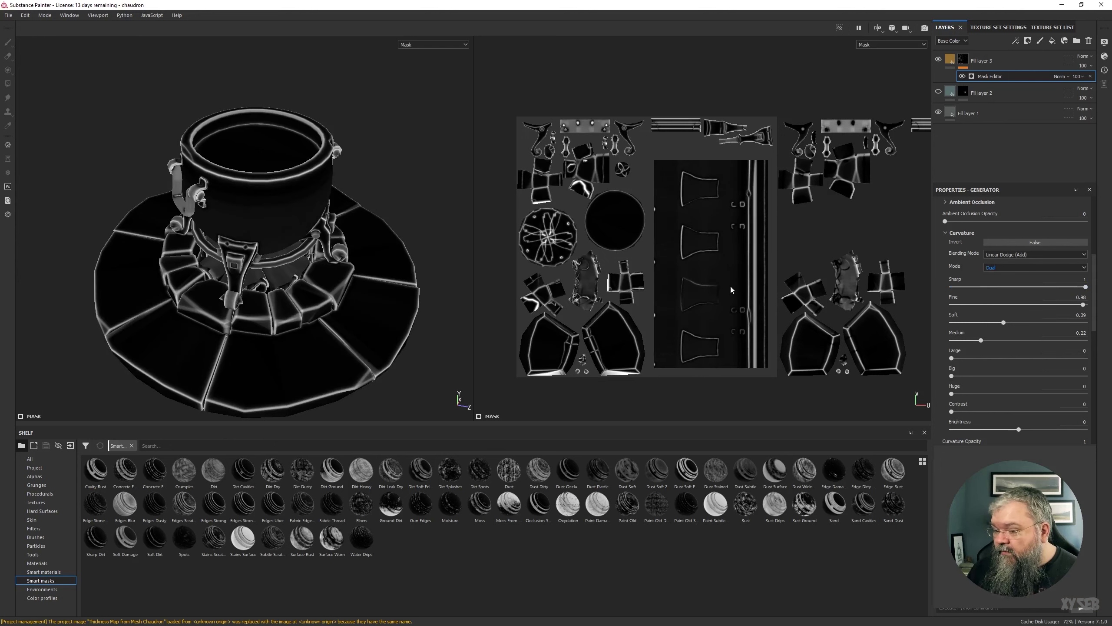
left_click_drag(434, 195, 410, 151, "alt")
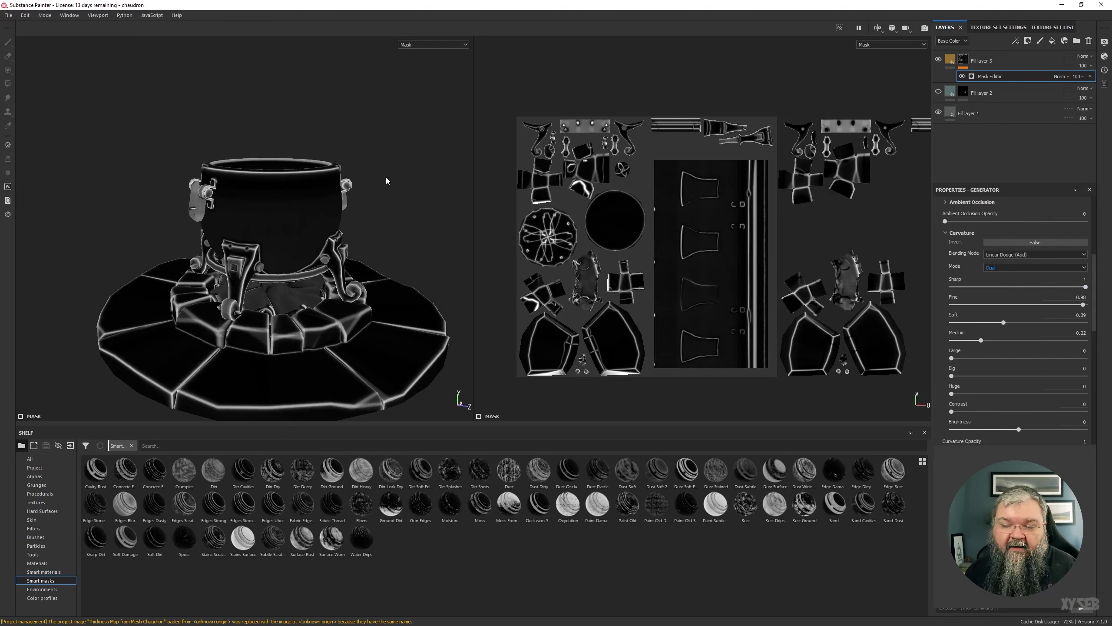
- Try the Unprocessed curvature mode and examine the resulting mask around the cauldron's rim and base
left_click(1027, 262)
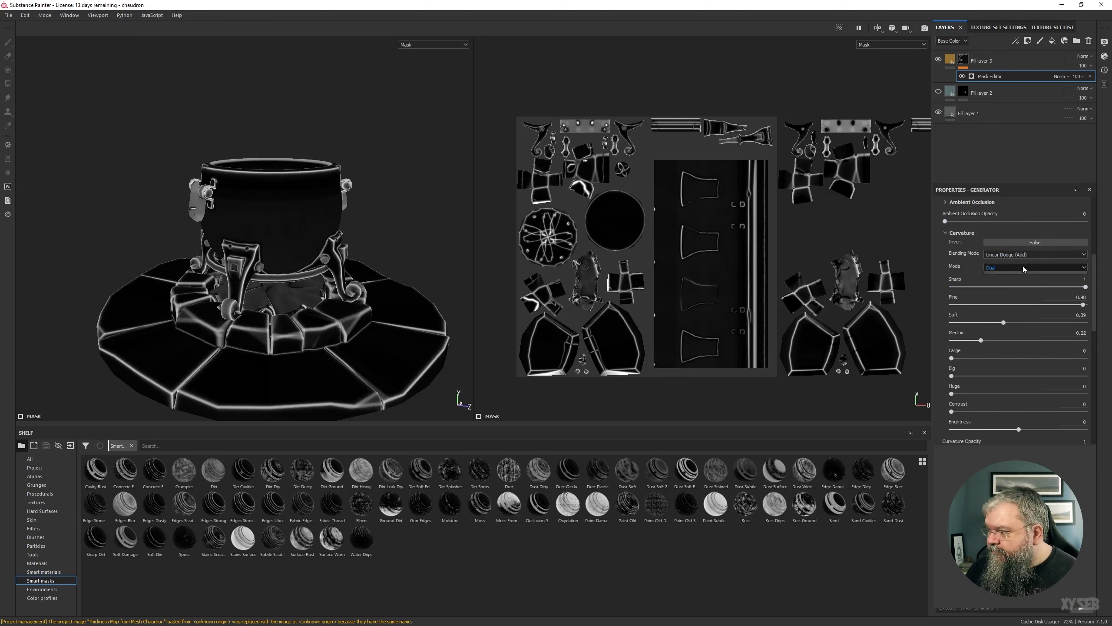
left_click(1007, 292)
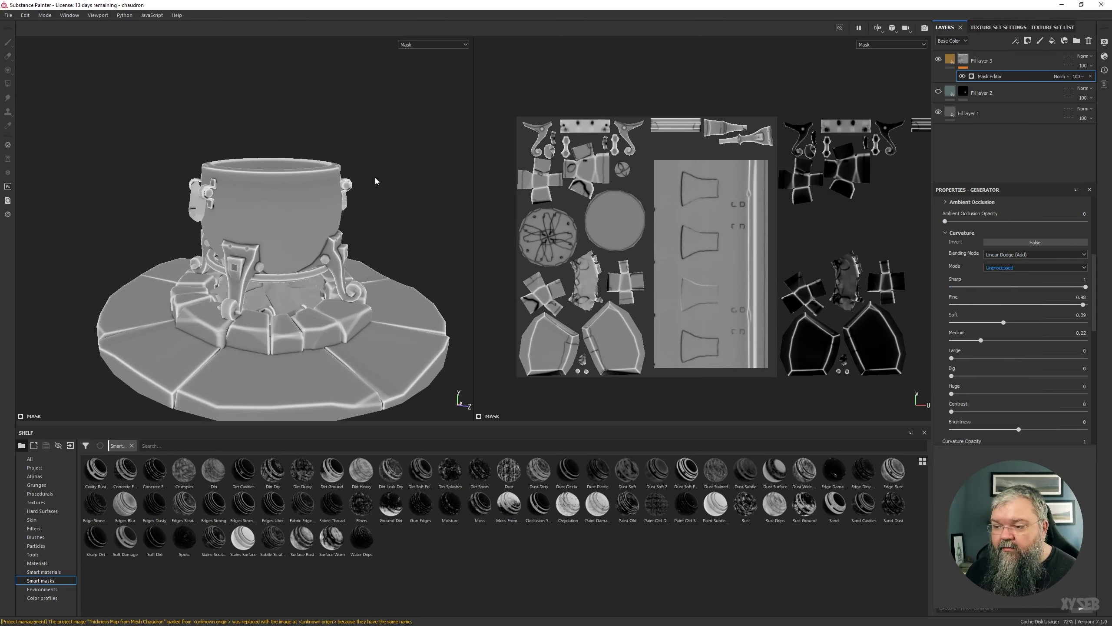
left_click_drag(438, 199, 256, 239, "alt")
scroll(255, 238, "up", 10)
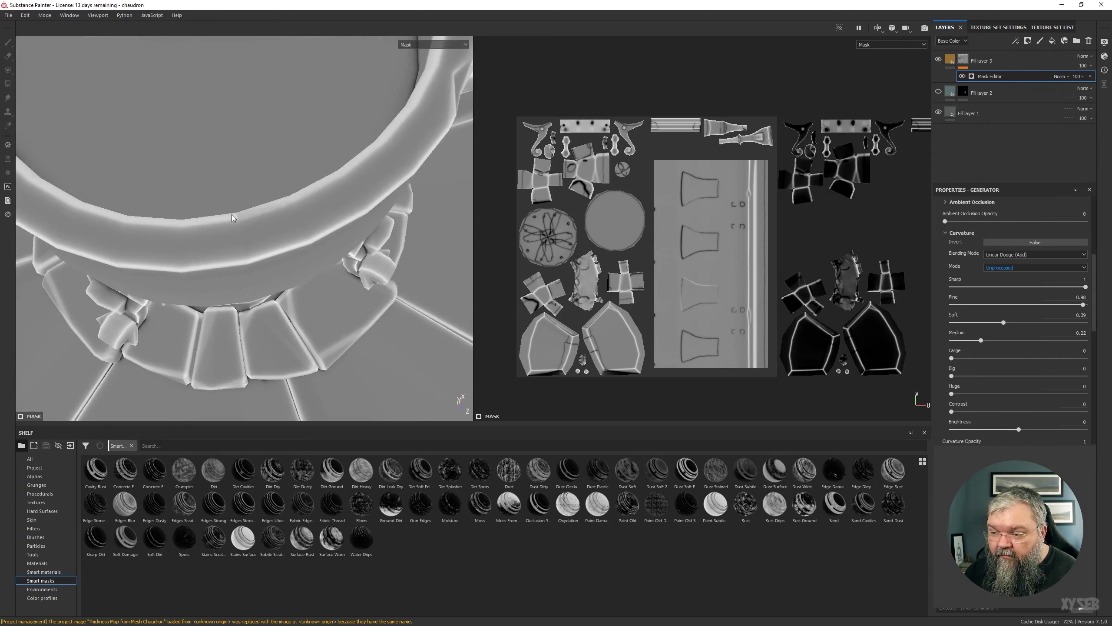
scroll(244, 235, "down", 5)
left_click_drag(244, 235, 399, 311, "alt")
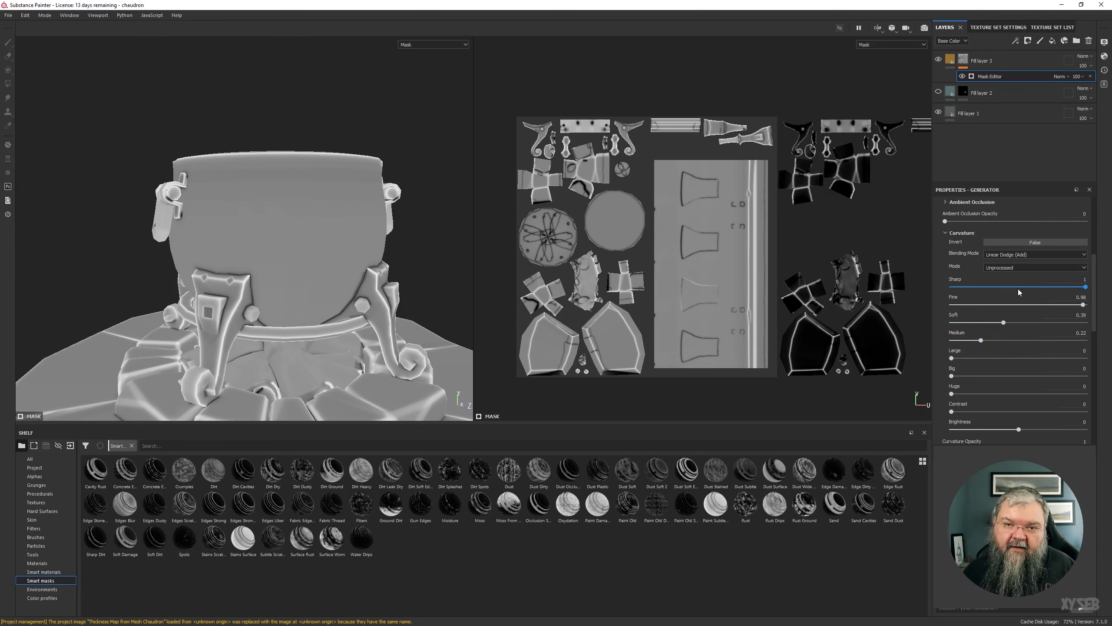
- Check the Cavities curvature mode once more and set the Mask Editor's curvature mode back to Edges
left_click(1041, 266)
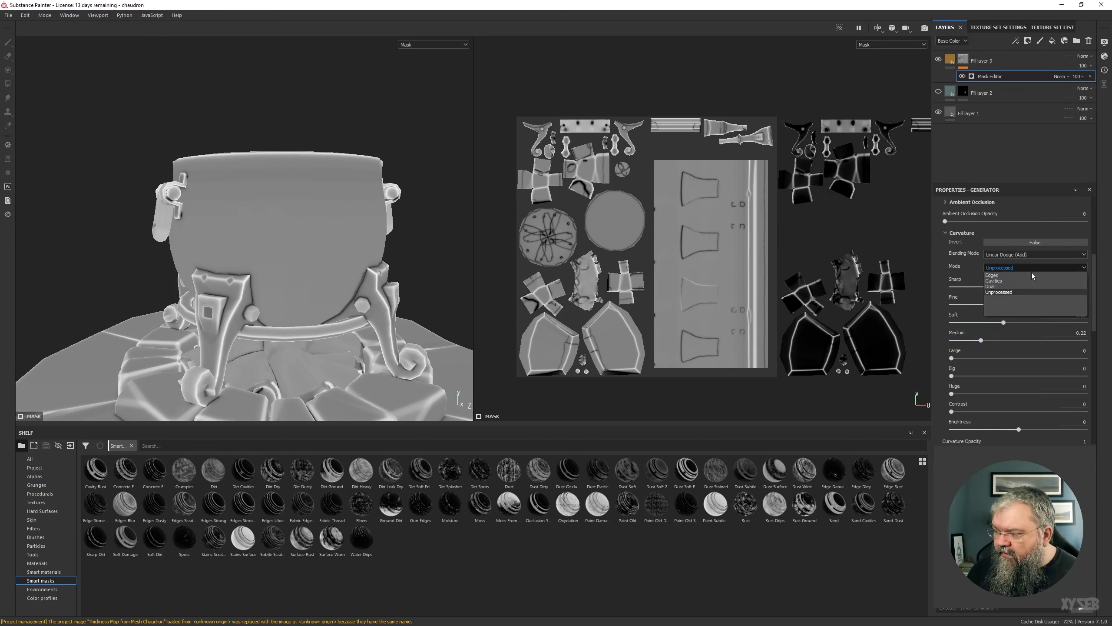
left_click(1008, 281)
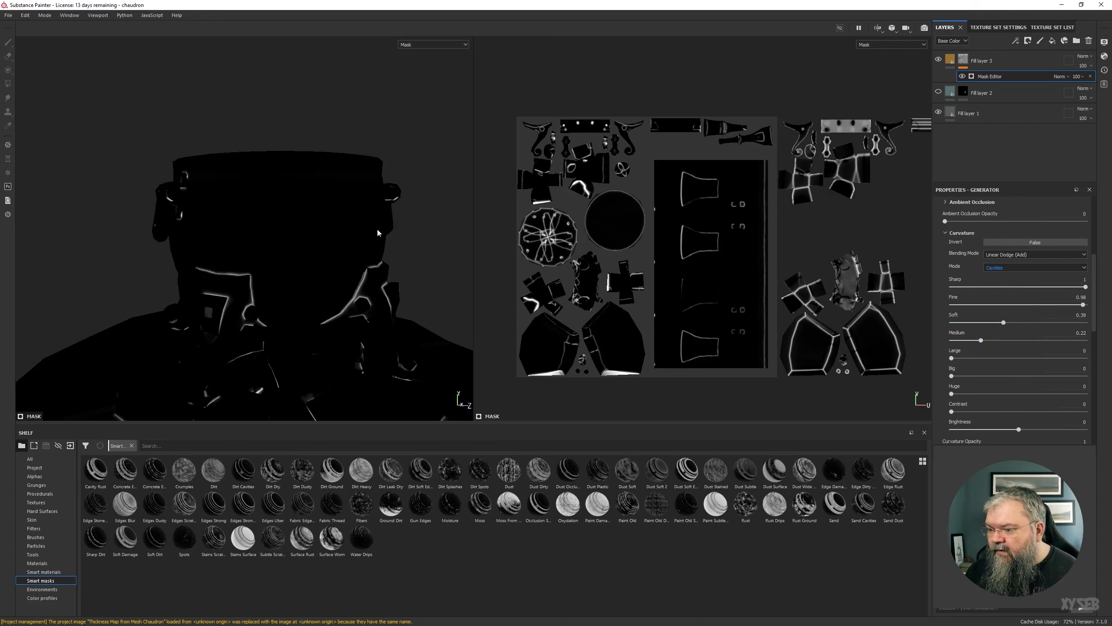
left_click(1021, 272)
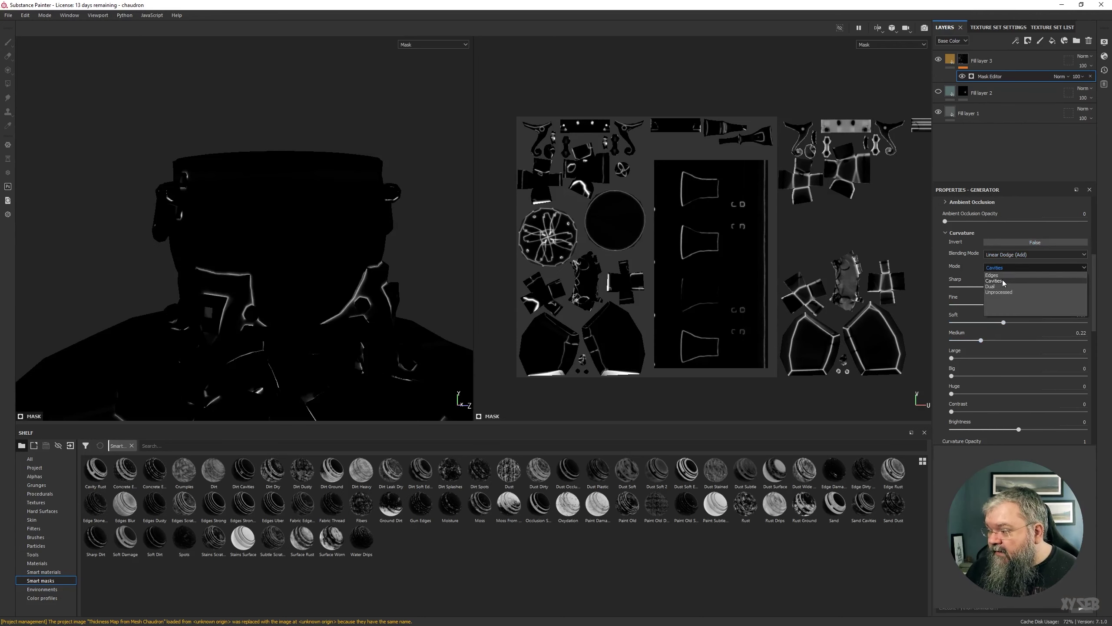
left_click(1003, 280)
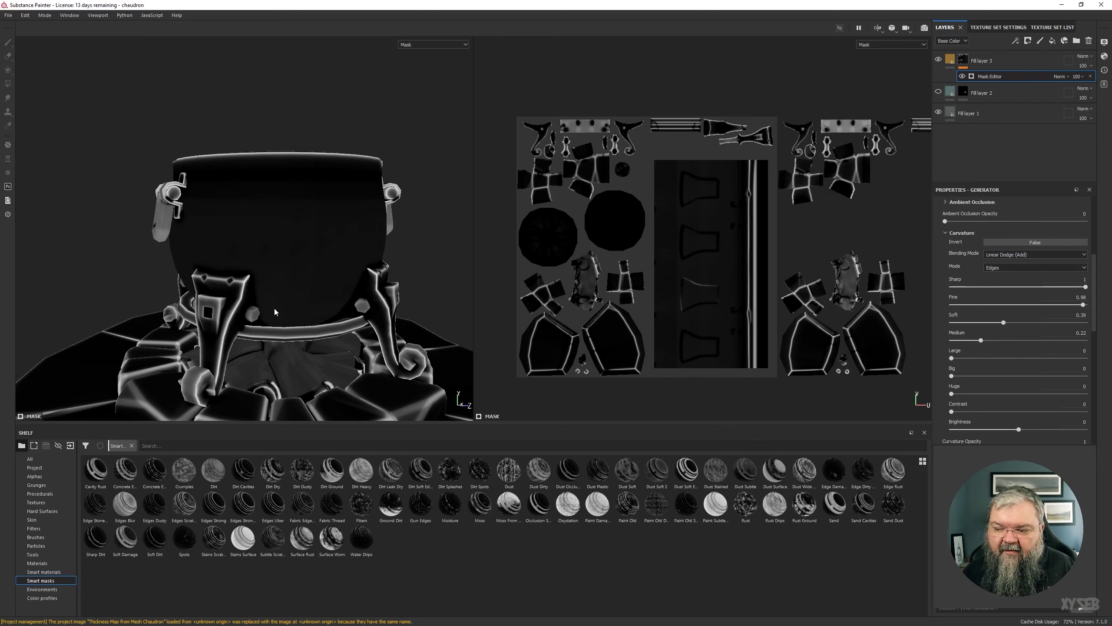
- Set the blending mode of the Mask Editor's curvature to Normal
left_click(1019, 258)
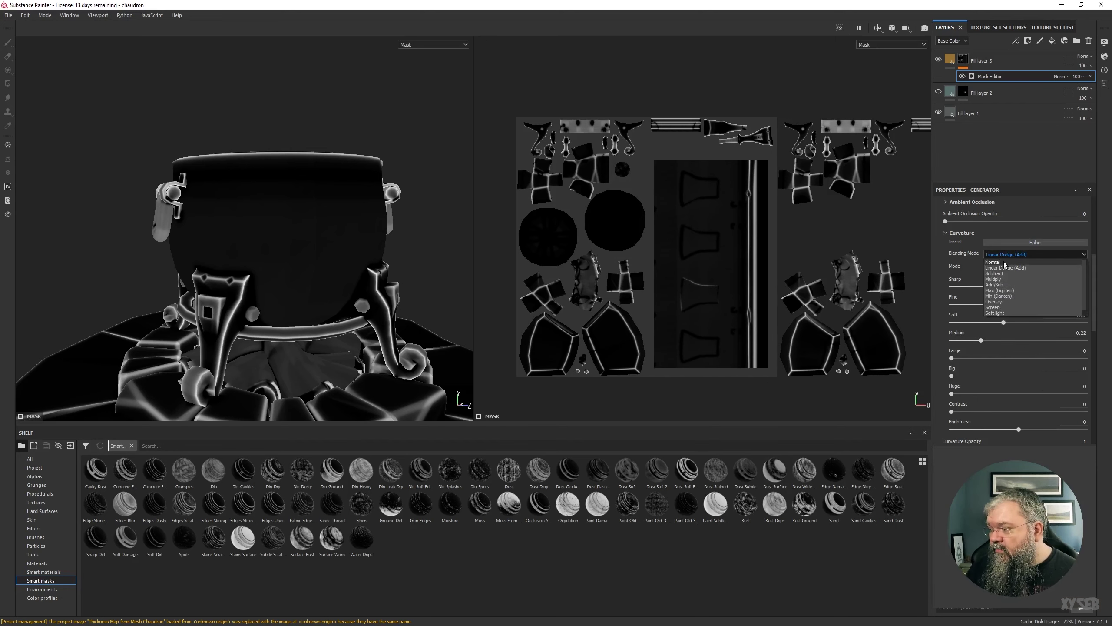
left_click(1003, 262)
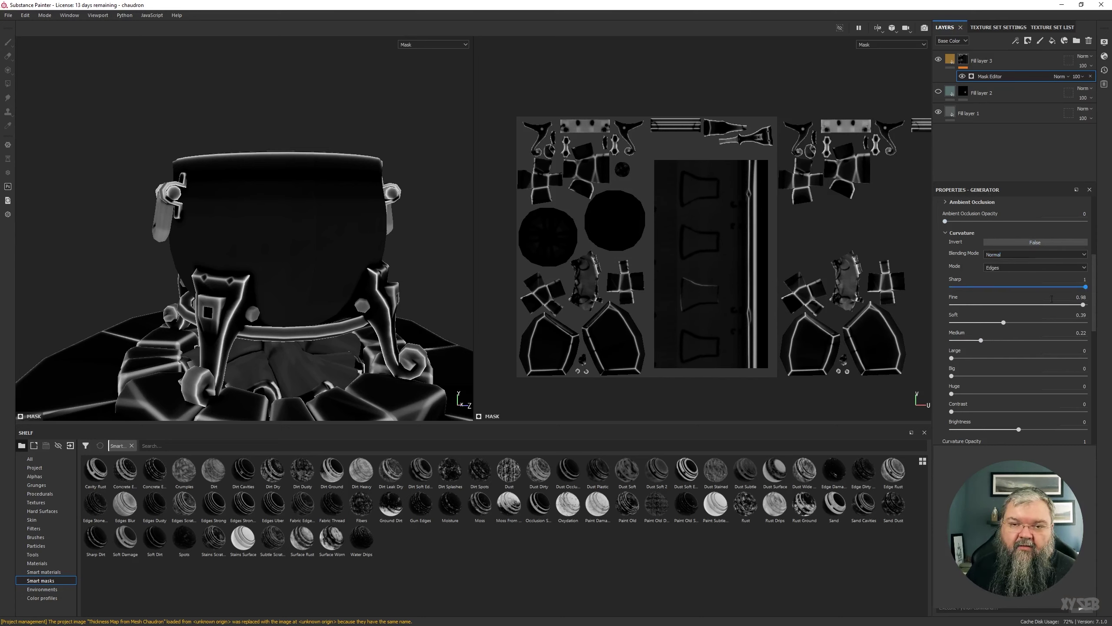
scroll(1010, 259, "down", 3)
scroll(1003, 289, "up", 8)
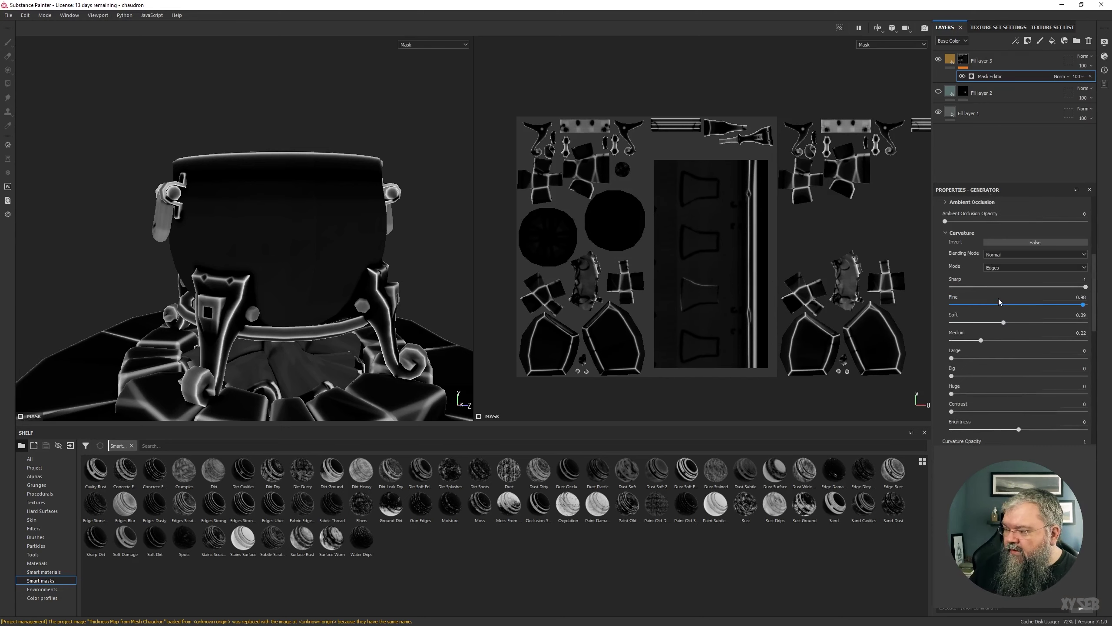
- Try inverting the curvature in the Mask Editor, restore it to False and collapse the curvature settings
left_click(1024, 372)
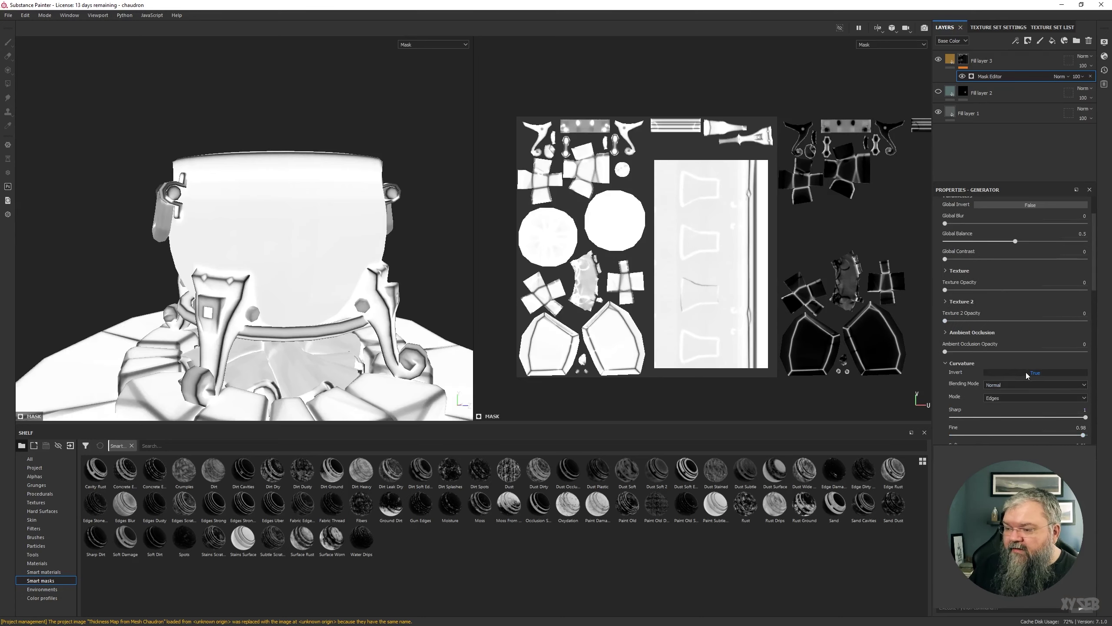
left_click(1027, 372)
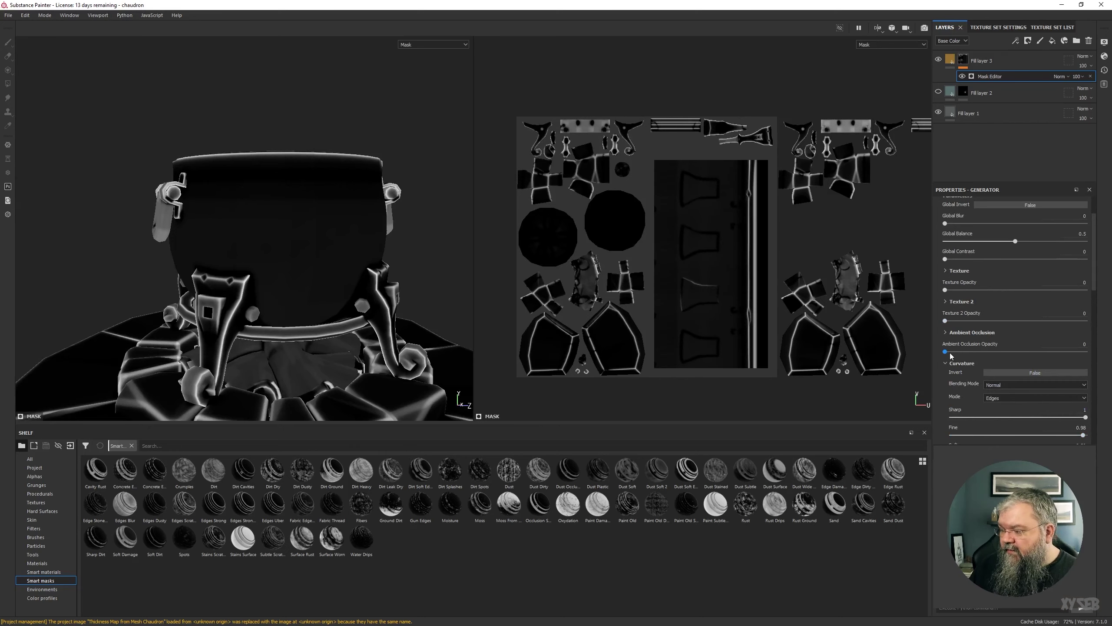
left_click(959, 363)
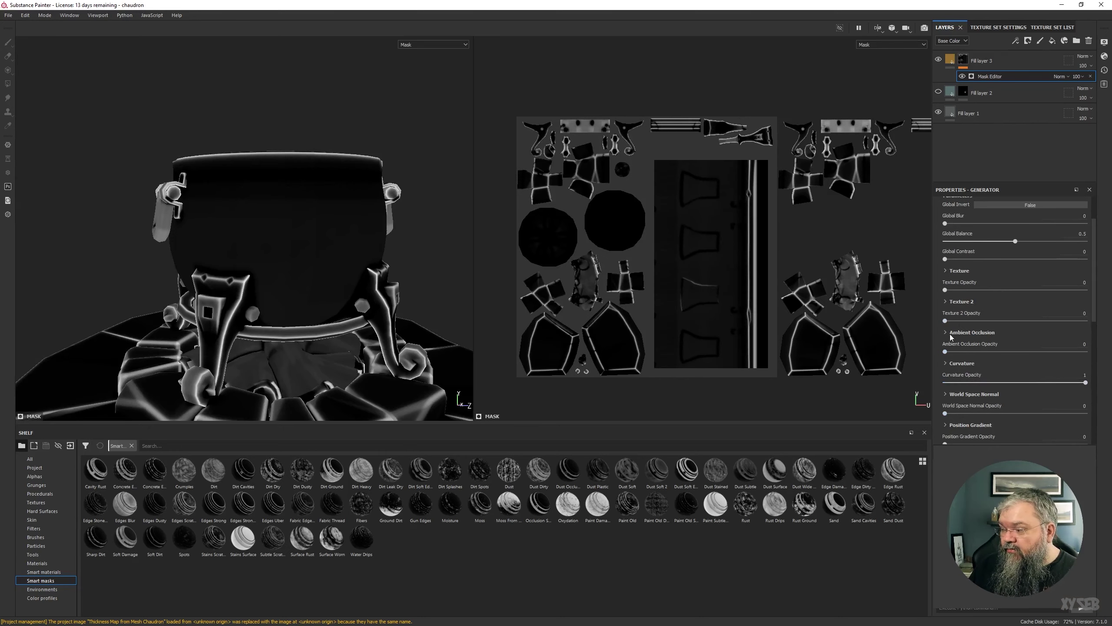
- Raise the Mask Editor's ambient occlusion opacity to 1 and expand the ambient occlusion settings
left_click_drag(945, 352, 1083, 353)
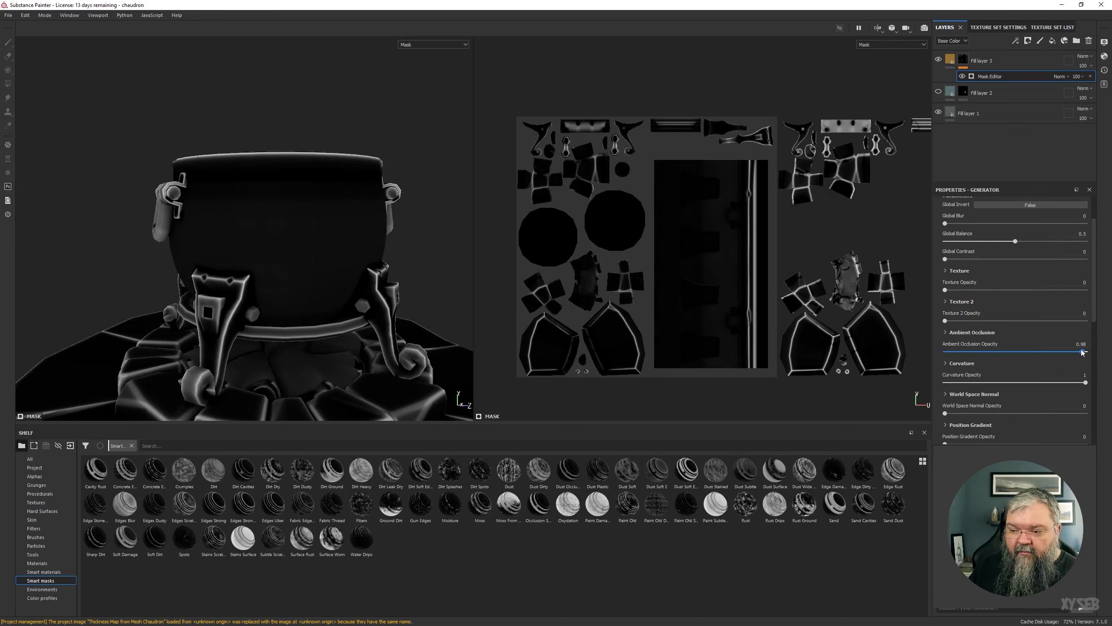
left_click(973, 332)
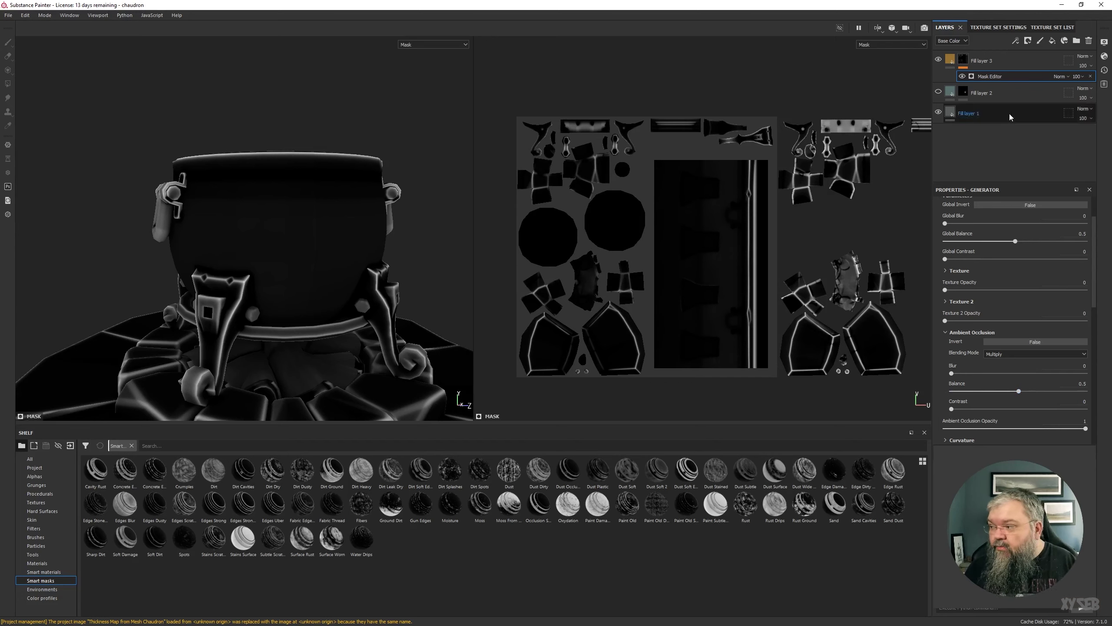
- Check the baked ambient occlusion map among the mesh maps and compare it with the mask under the cauldron
left_click(1008, 28)
scroll(1003, 129, "down", 5)
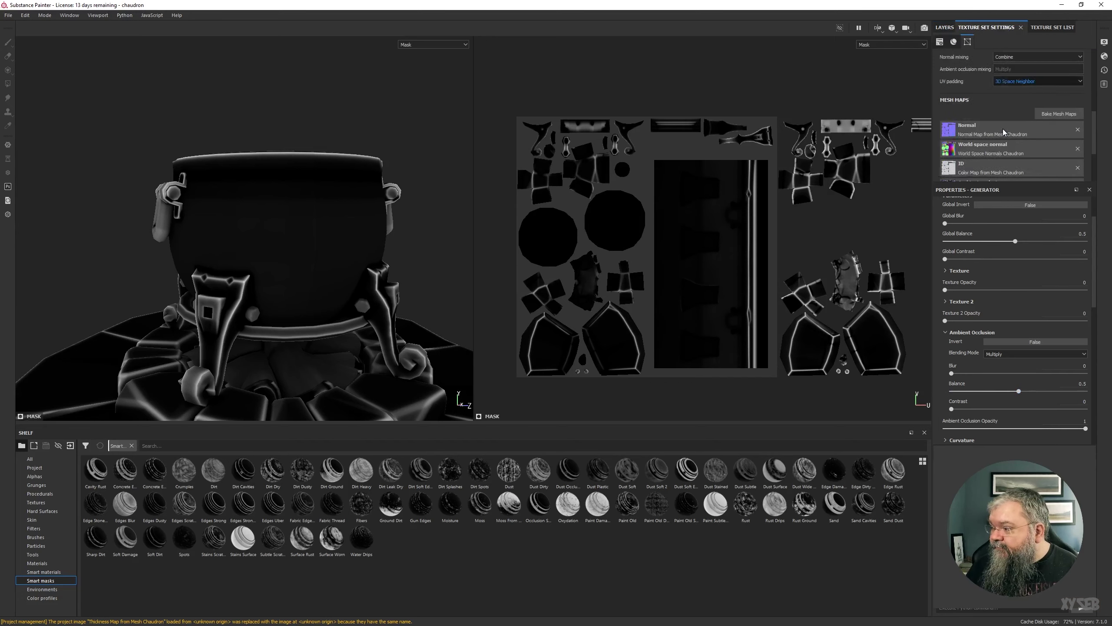
left_click(947, 138)
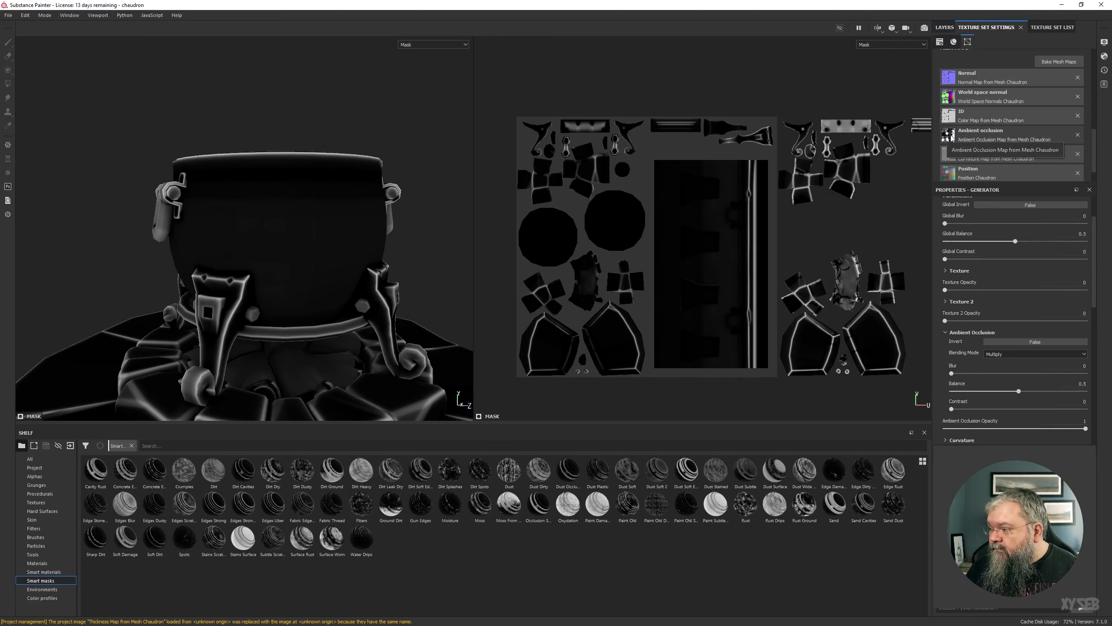
mouse_move(964, 167)
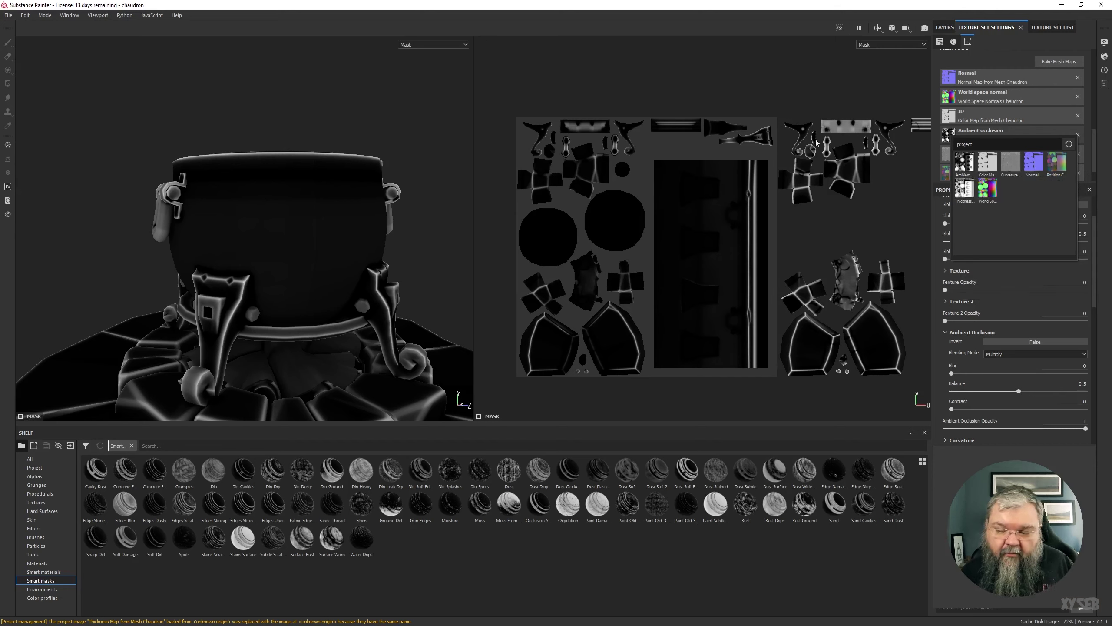
left_click(939, 27)
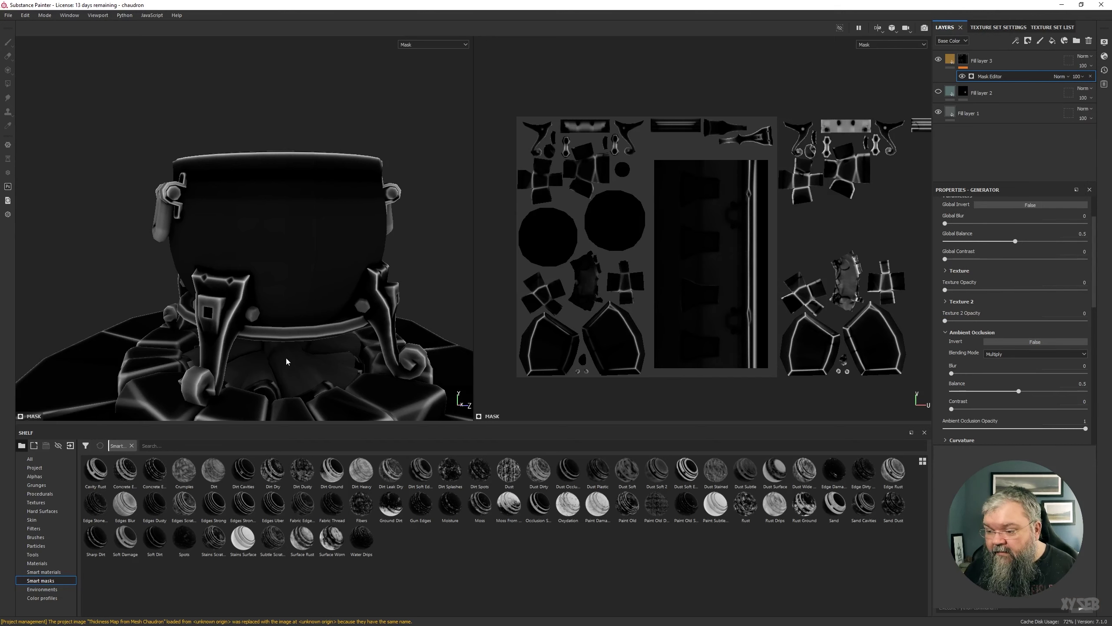
left_click_drag(443, 292, 359, 296, "alt")
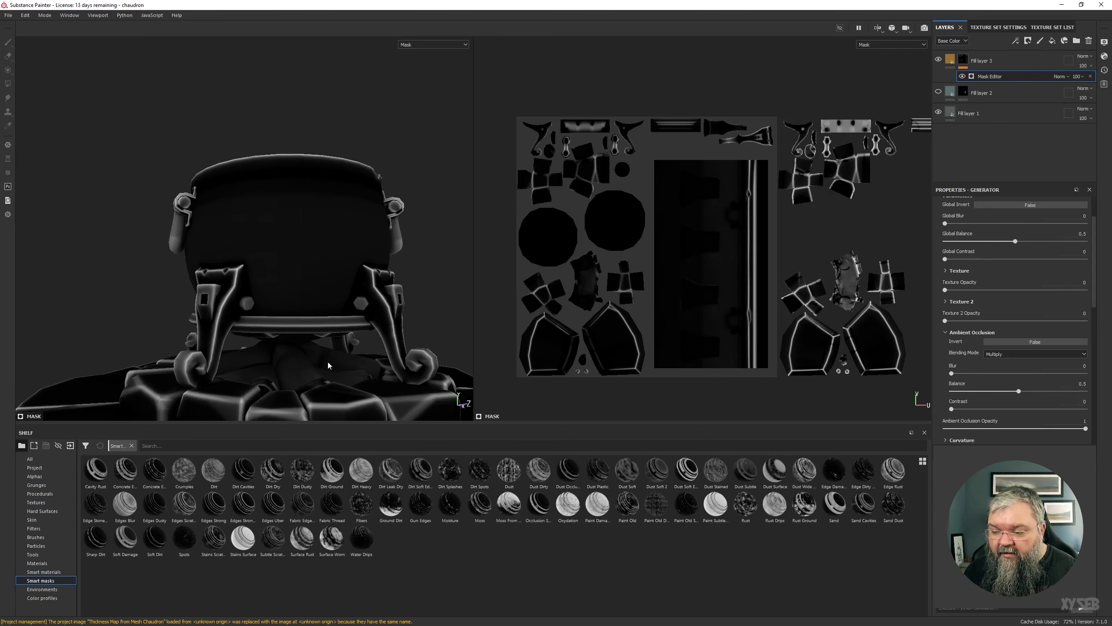
- Set the ambient occlusion blending mode to Linear Dodge (Add) and set its Invert option to True
left_click(1001, 355)
left_click(1006, 367)
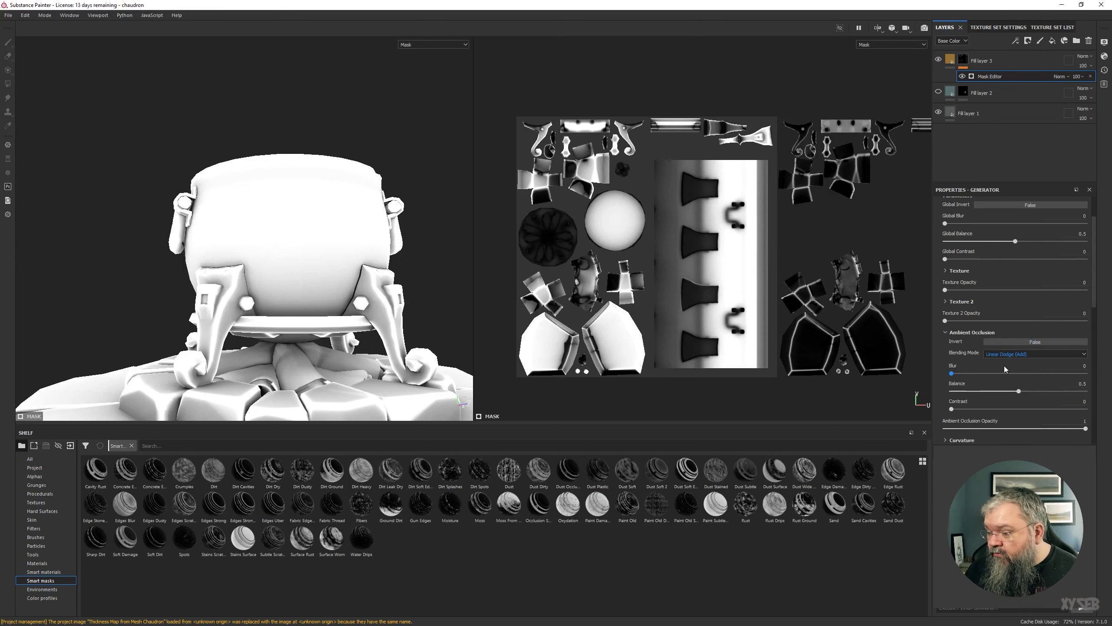
left_click_drag(422, 317, 395, 254, "alt")
left_click_drag(216, 128, 227, 157, "alt")
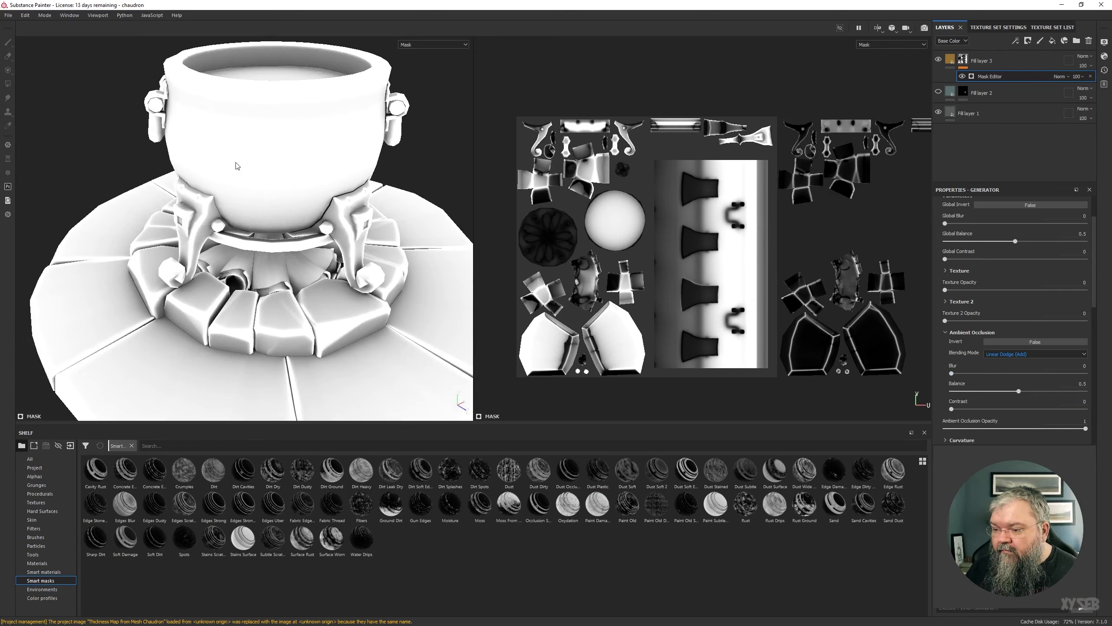
left_click_drag(312, 259, 252, 192, "alt")
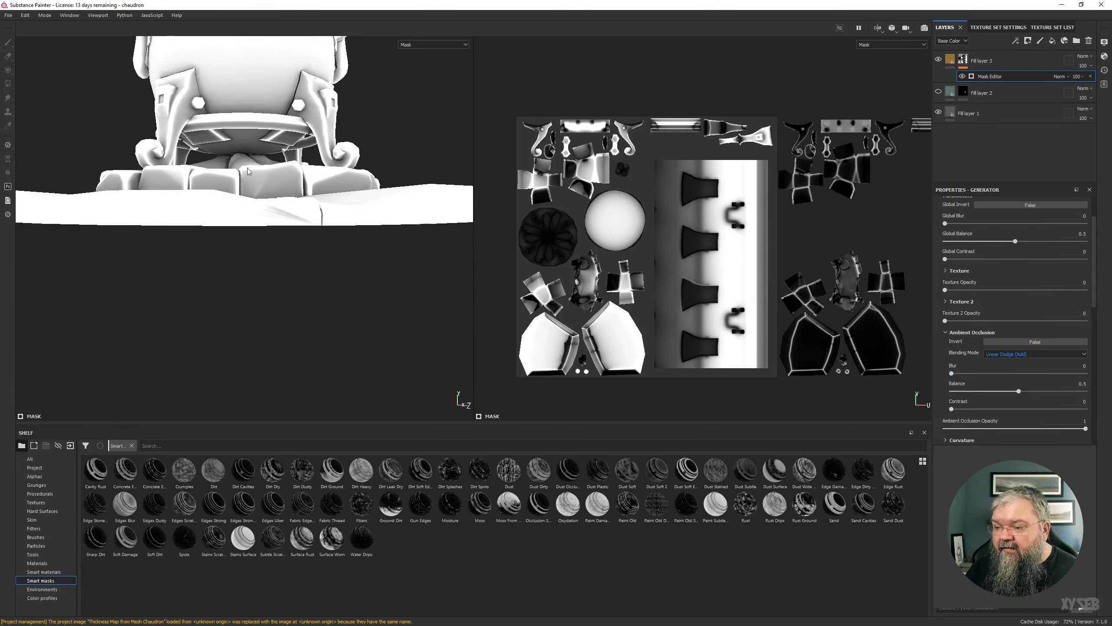
key("f")
left_click(1035, 342)
left_click_drag(401, 210, 291, 236, "alt")
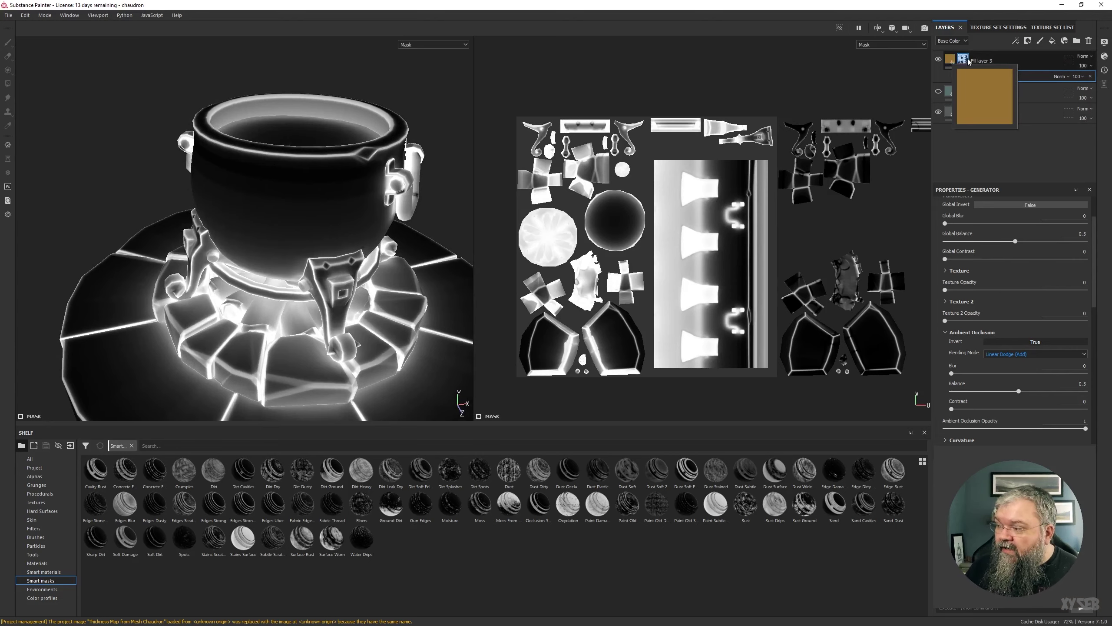
- Try beige and teal base colours on Fill layer 3 and compare them on the cauldron
left_click(953, 63)
left_click_drag(394, 131, 311, 141, "alt")
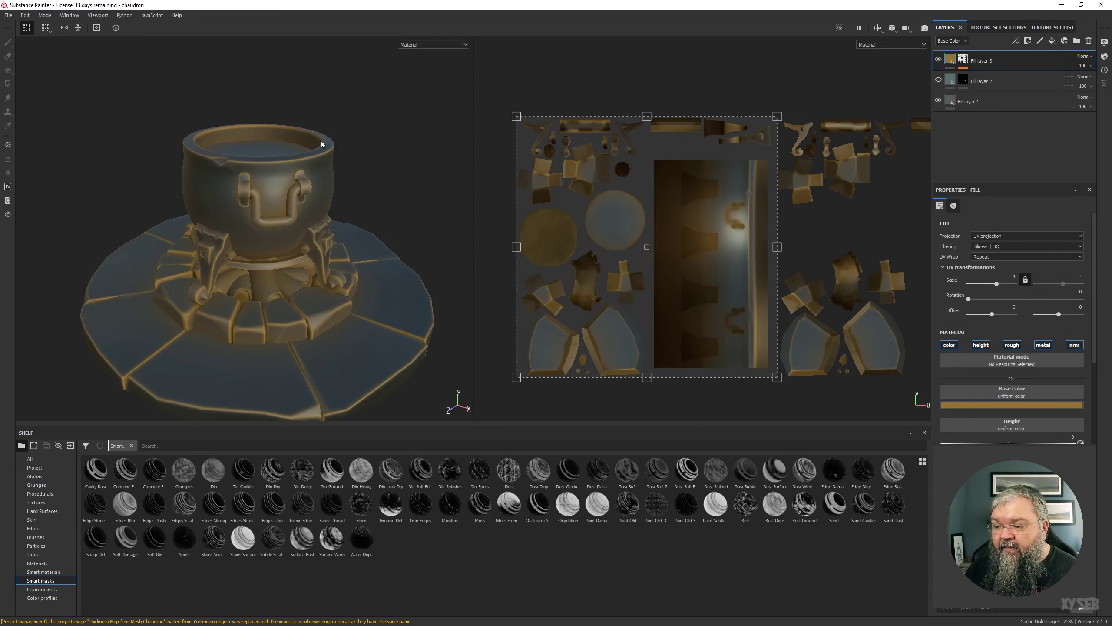
left_click(996, 406)
left_click(1013, 442)
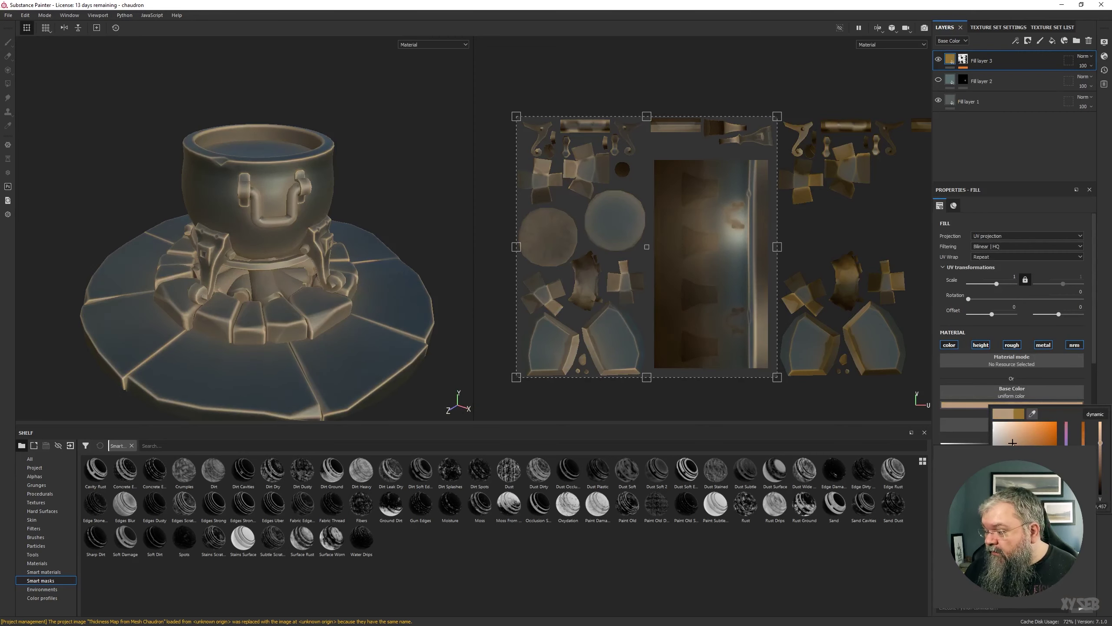
left_click(1101, 459)
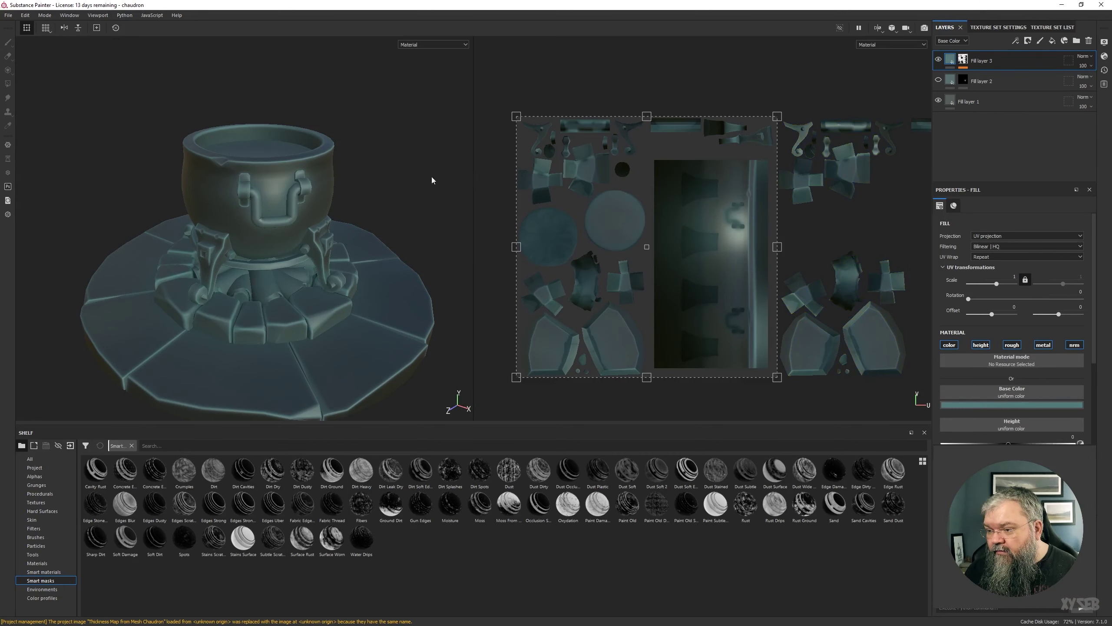
left_click_drag(430, 179, 487, 212, "alt")
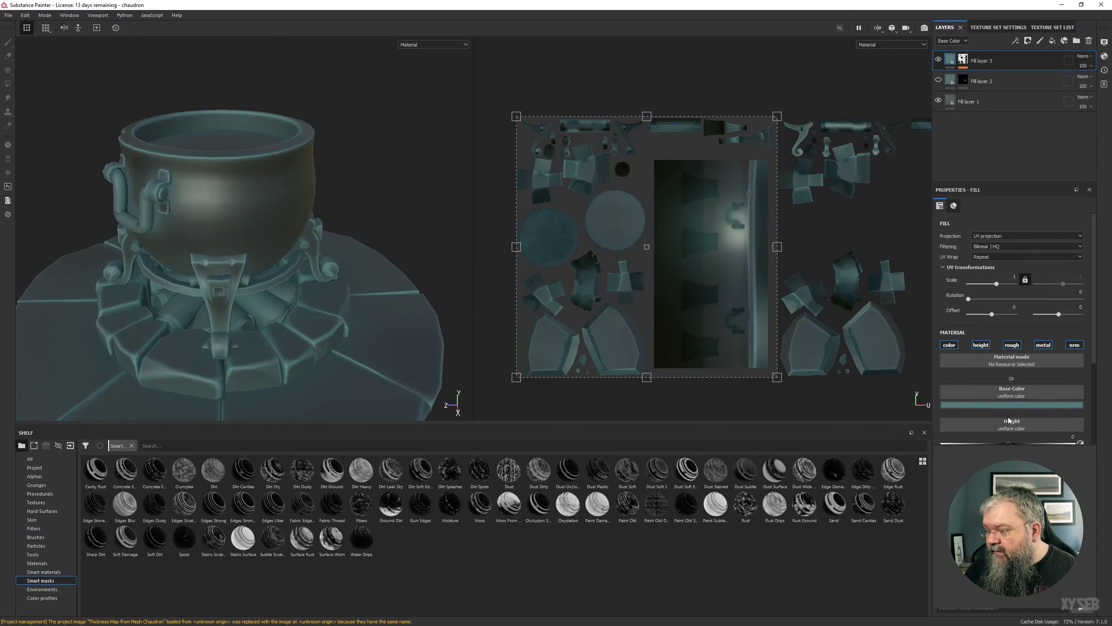
- Darken Fill layer 3's base colour, try black, settle on a dark brown and check the cauldron from several sides
left_click(996, 405)
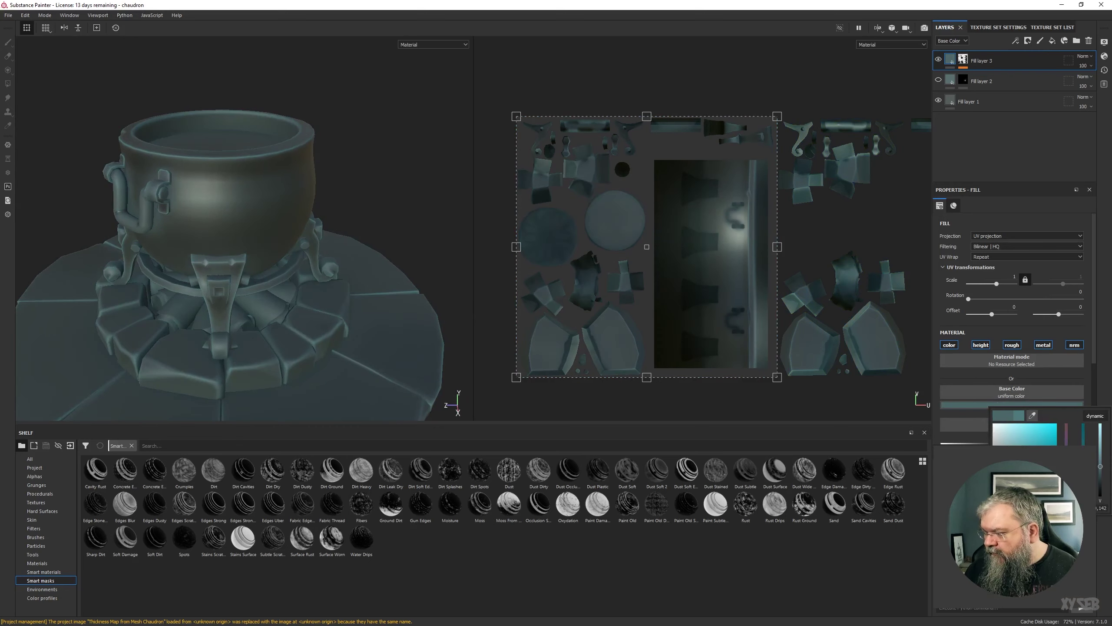
left_click_drag(1101, 460, 1100, 494)
left_click(1084, 425)
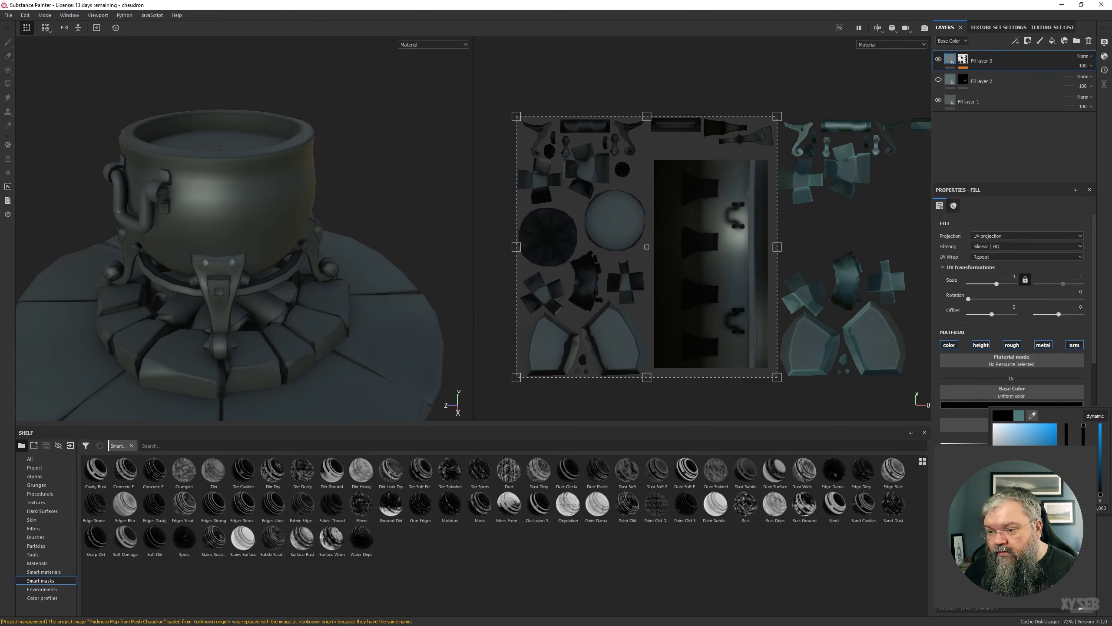
mouse_move(1100, 494)
left_mouse_down()
mouse_move(1100, 459)
mouse_move(1084, 452)
mouse_move(1101, 472)
left_mouse_up()
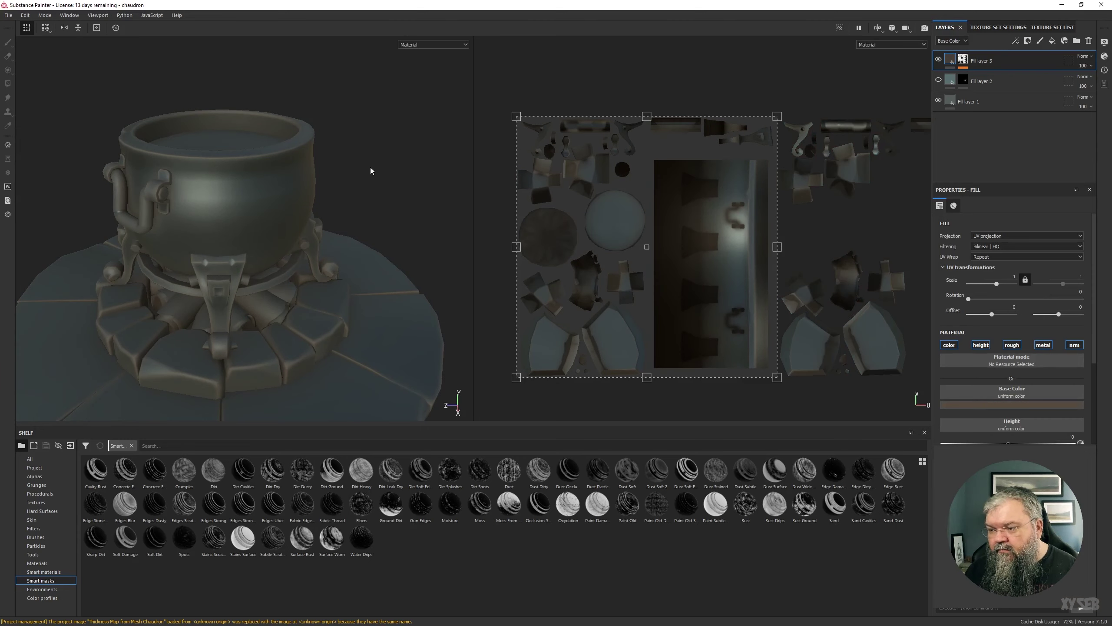
scroll(377, 171, "down", 4)
left_click_drag(357, 186, 223, 216, "alt")
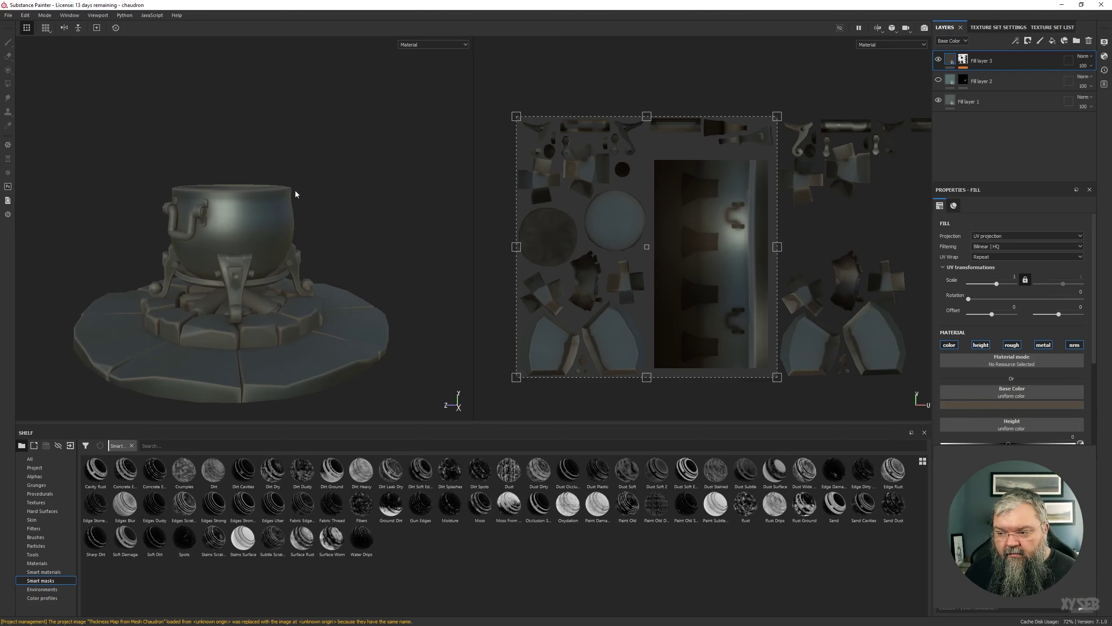
left_click_drag(296, 193, 263, 189, "alt")
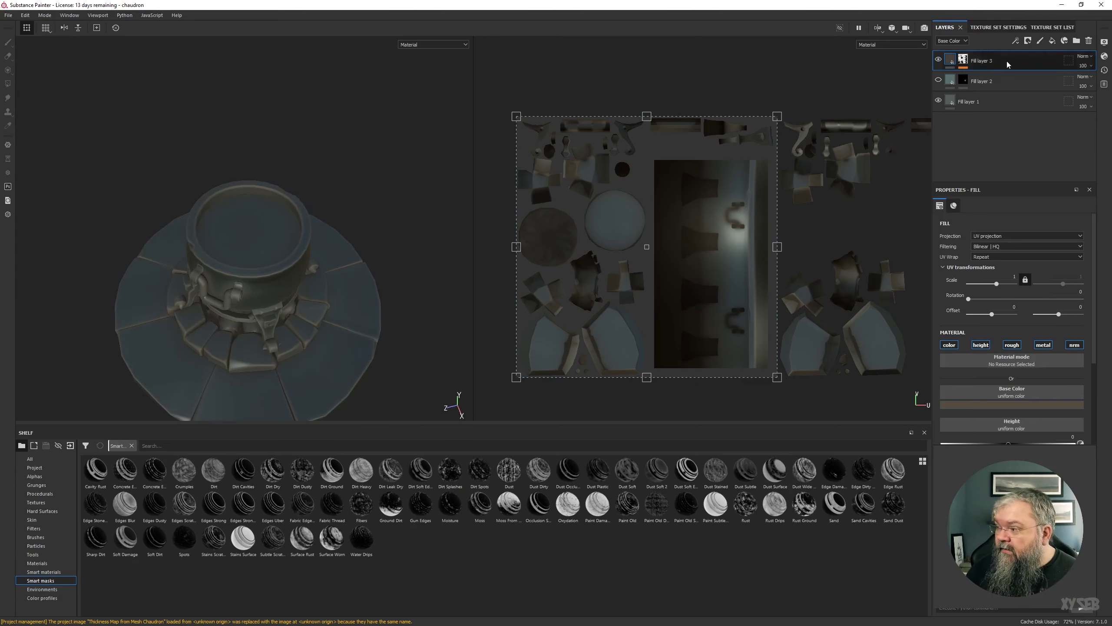
- Make Fill layer 2 visible and lower its opacity to 52
left_click(939, 81)
left_click_drag(325, 270, 427, 237, "alt")
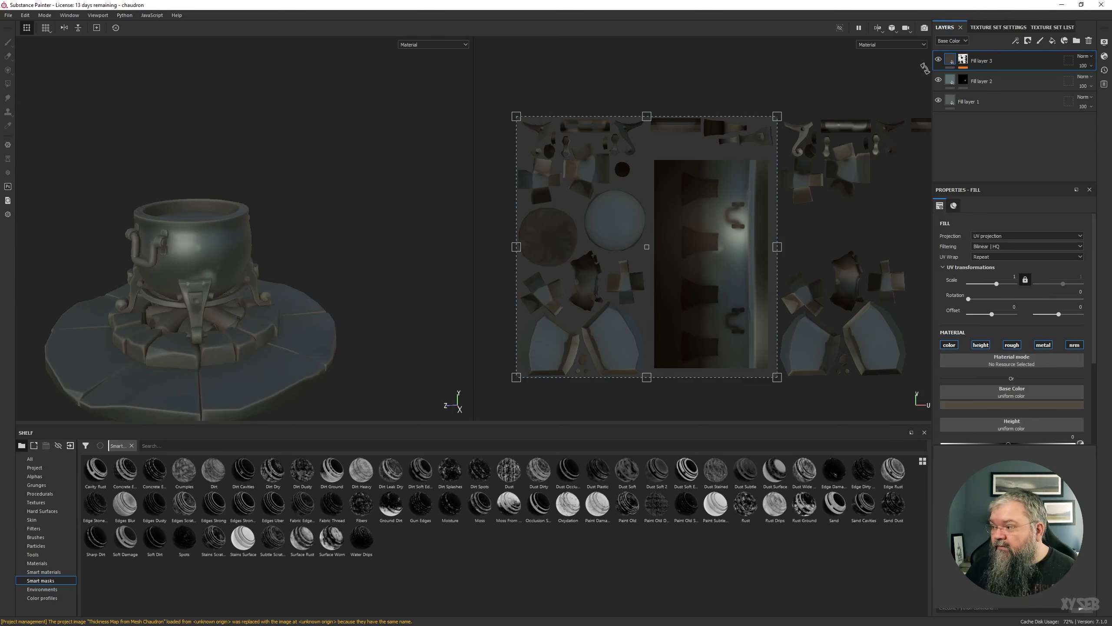
left_click(1084, 86)
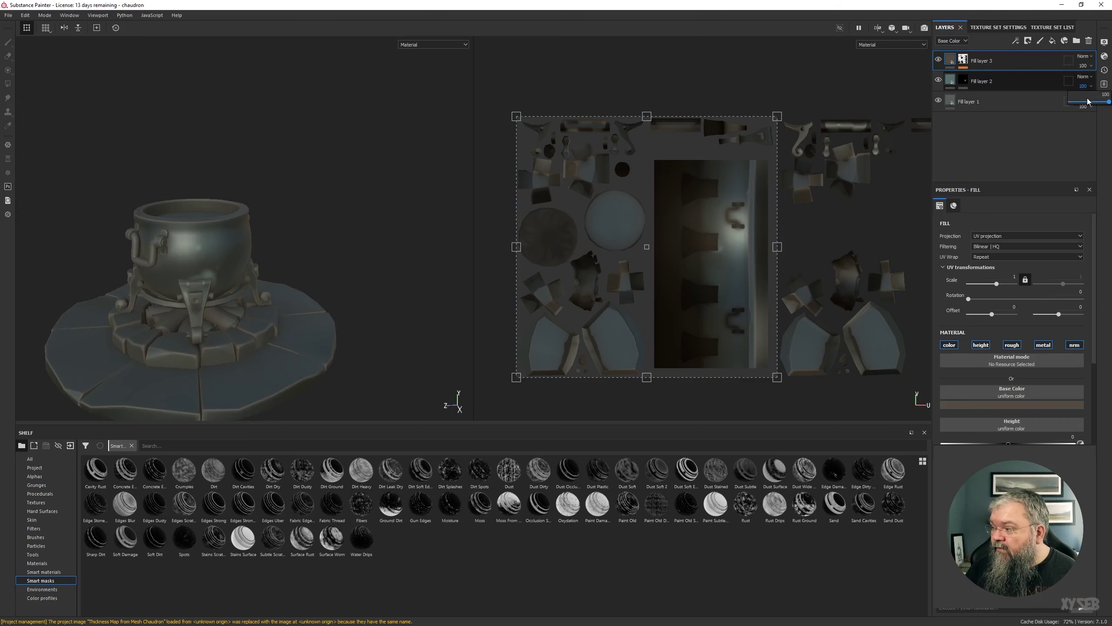
left_click(1089, 102)
mouse_move(1080, 103)
left_mouse_down()
mouse_move(1062, 106)
mouse_move(1072, 116)
left_mouse_up()
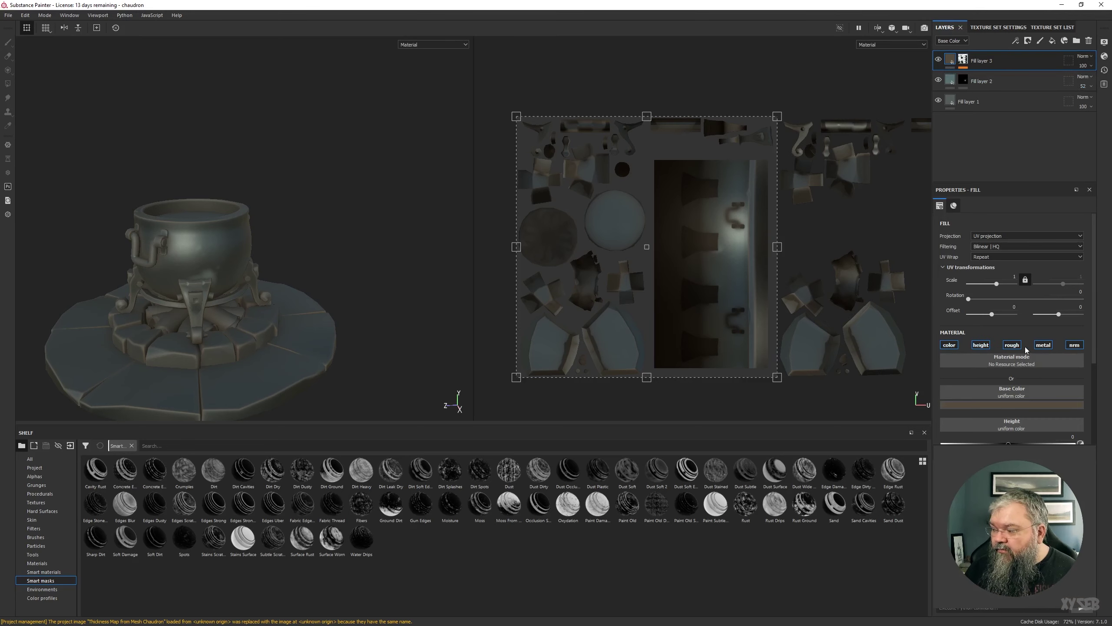
- Limit Fill layer 2 to the color channel by disabling height, rough, metal and nrm
left_click(990, 81)
left_click(1012, 346)
left_click(981, 345)
left_click(1044, 345)
left_click(1074, 345)
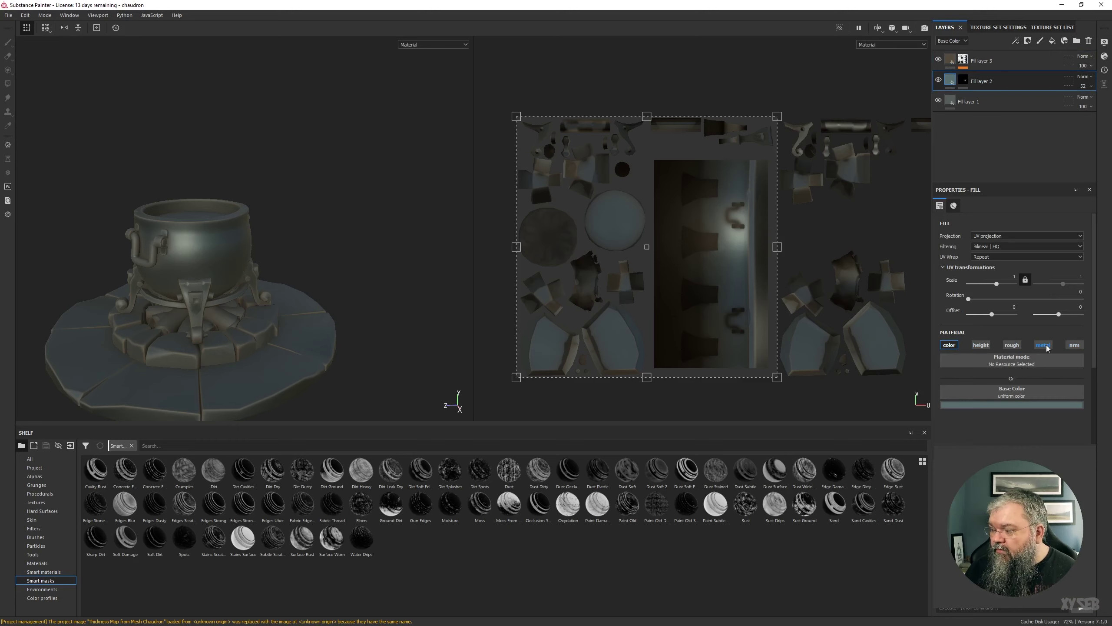
- Select Fill layer 2's mask, raise the layer's opacity to 66 and inspect the cauldron's legs up close
left_click(963, 80)
left_click(1091, 87)
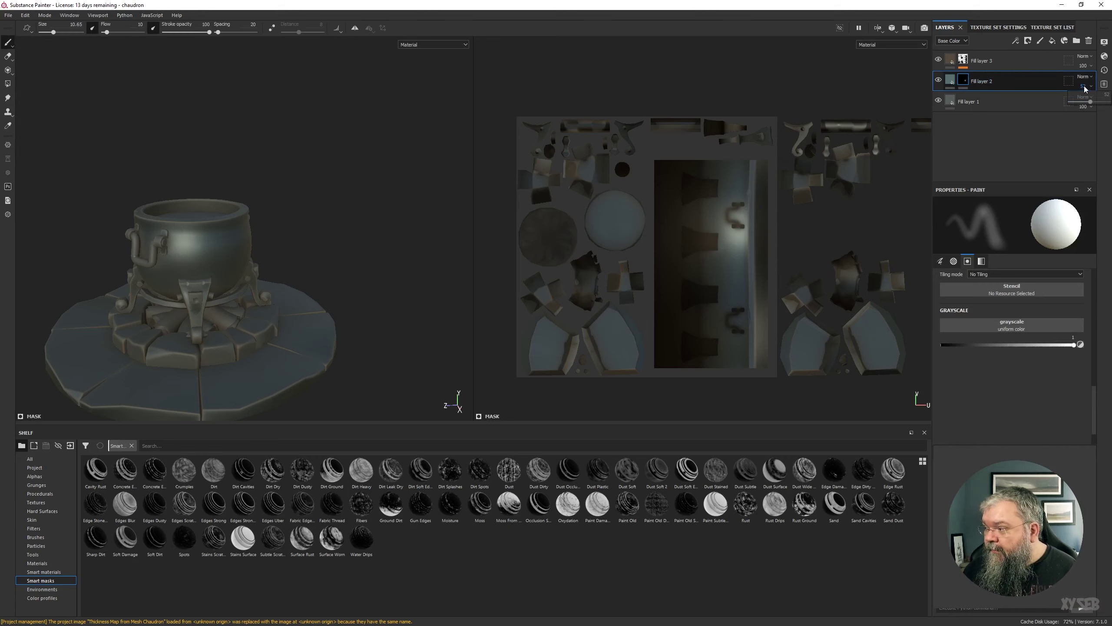
left_click_drag(1090, 103, 1097, 102)
scroll(258, 292, "up", 10)
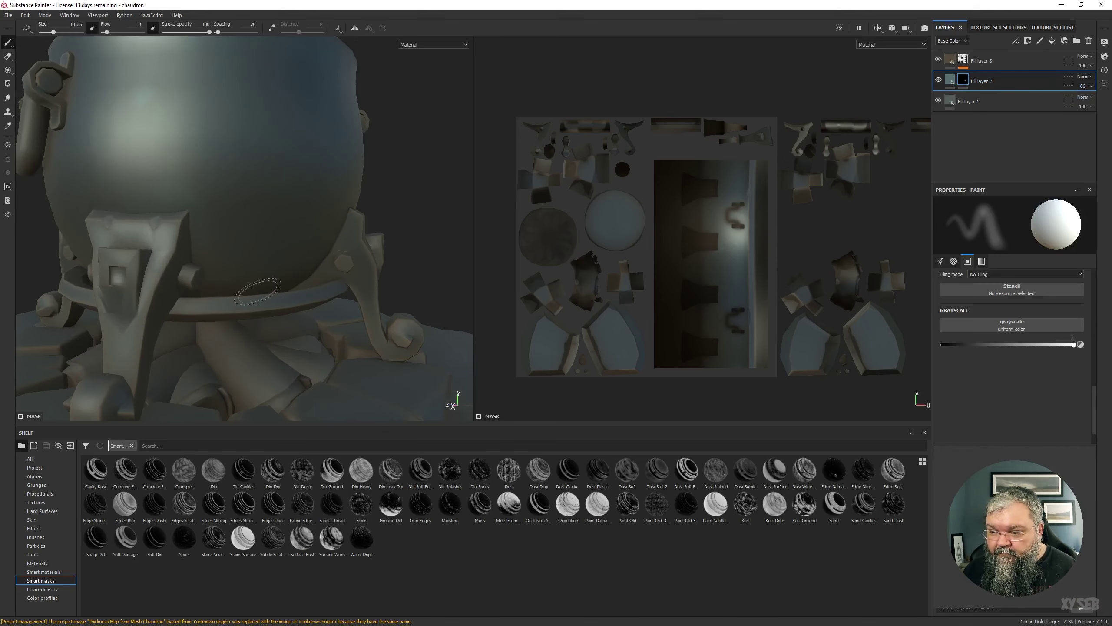
left_click_drag(258, 292, 363, 259, "alt")
- Create a new folder and move Fill layer 1, Fill layer 2 and Fill layer 3 into it
left_click(1009, 102)
left_click(1010, 103, "shift")
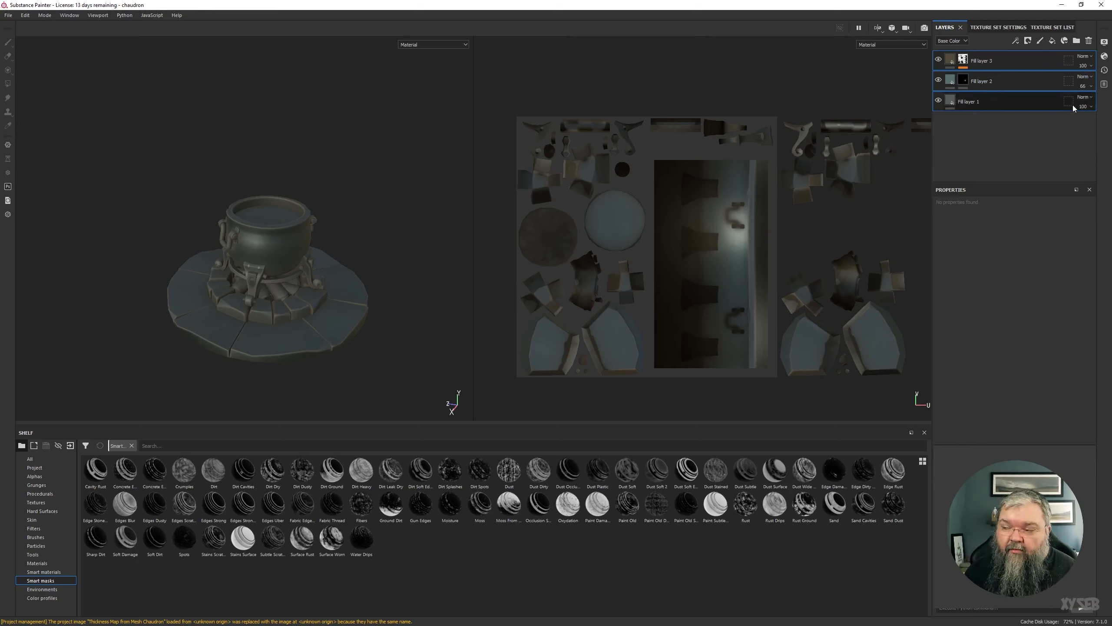
left_click(1077, 44)
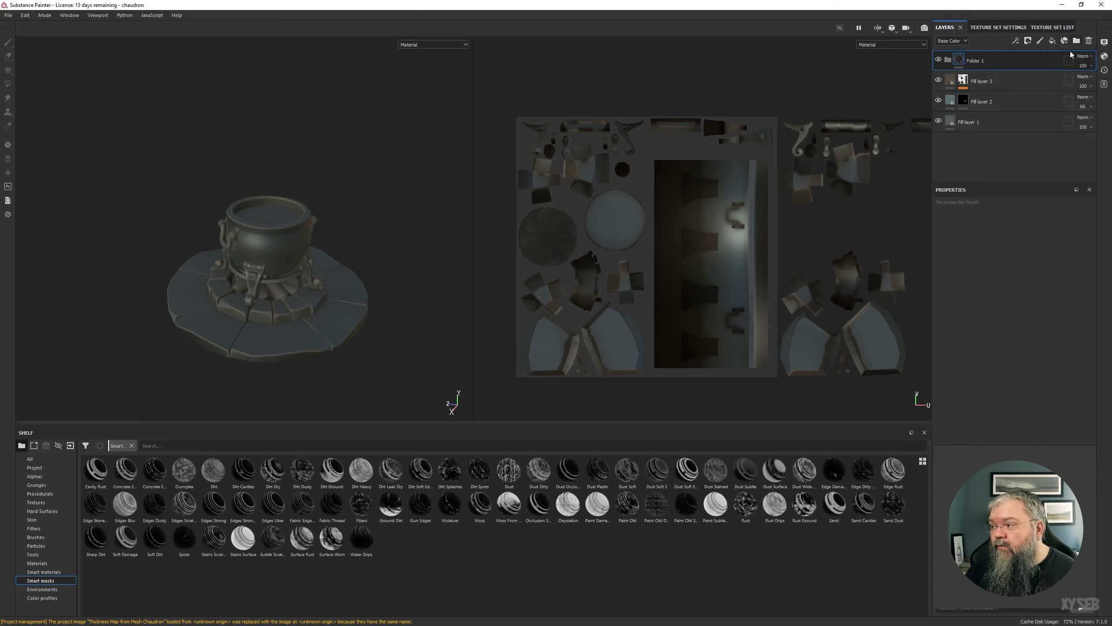
left_click(981, 83)
left_click(980, 122, "shift")
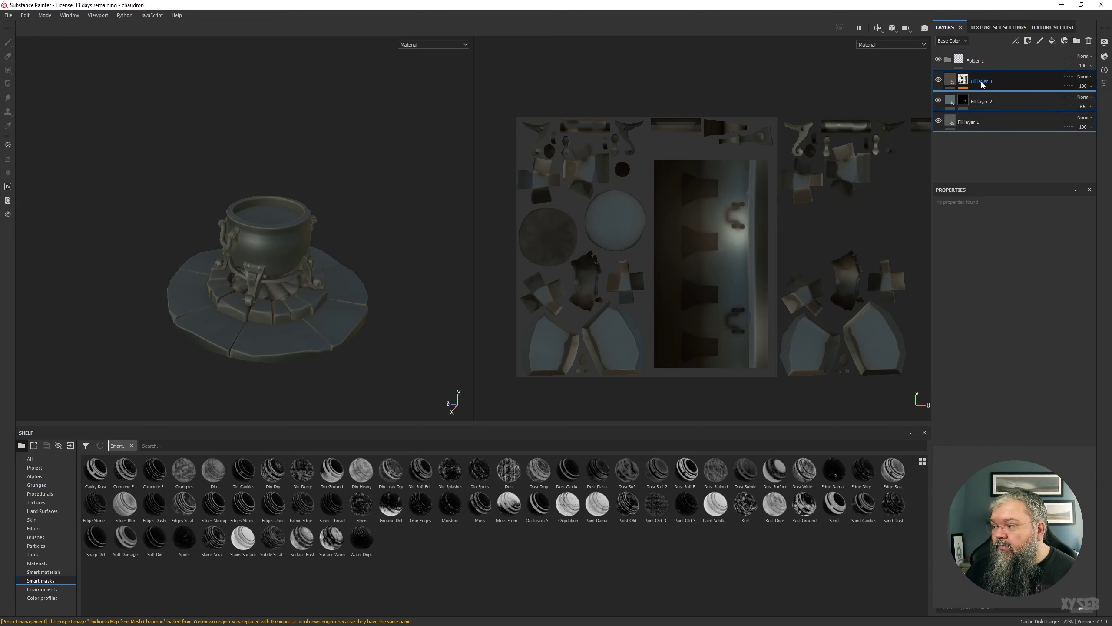
left_click(980, 123)
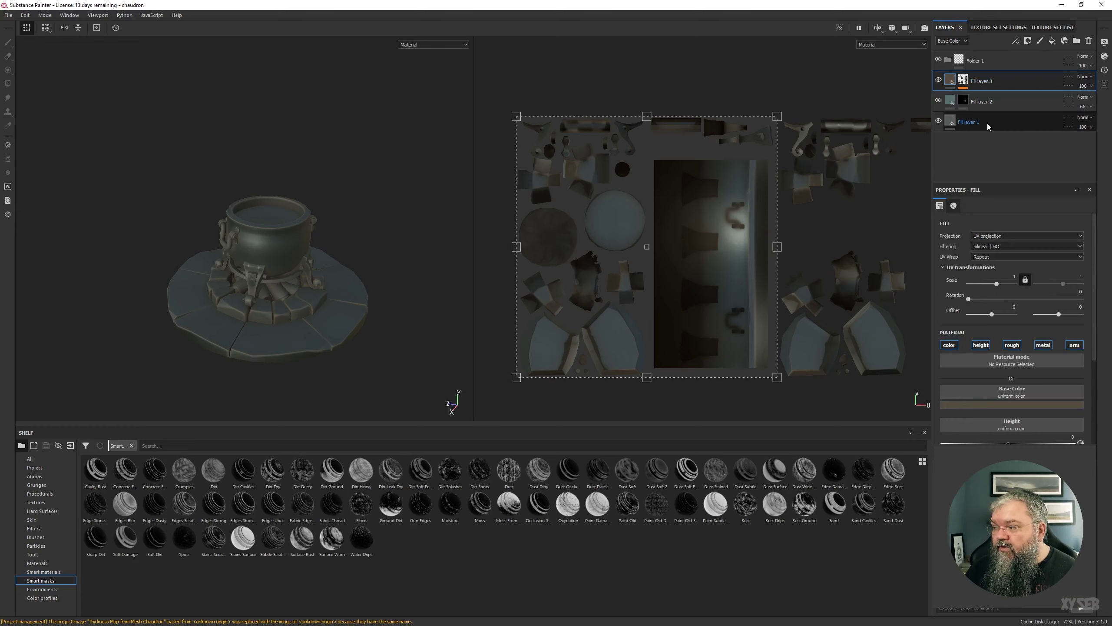
left_click(988, 123, "shift")
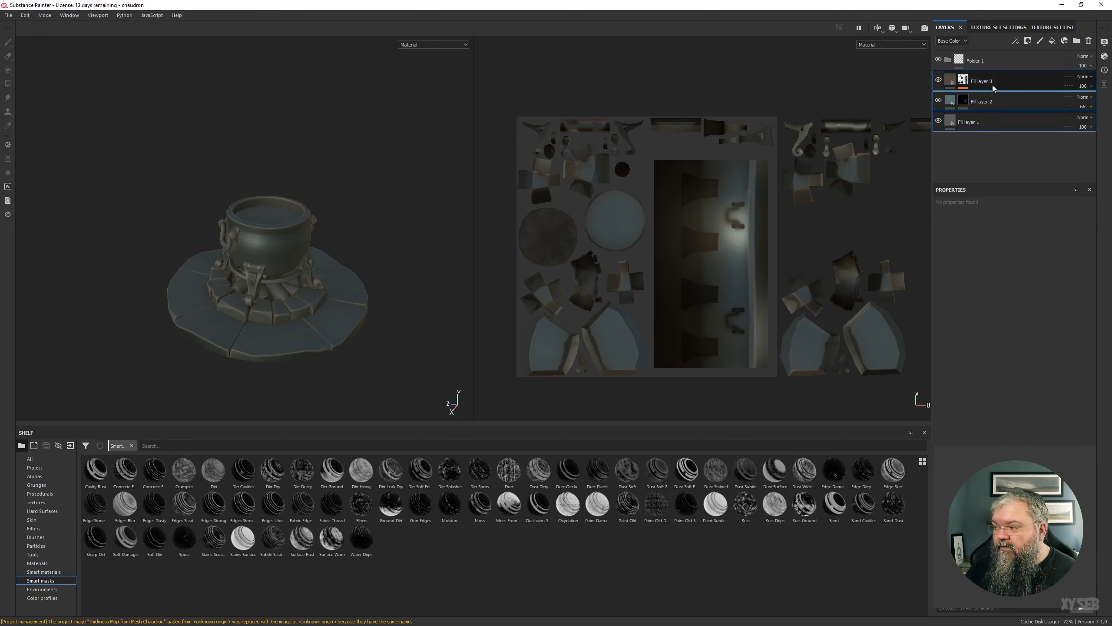
left_click_drag(994, 87, 997, 61)
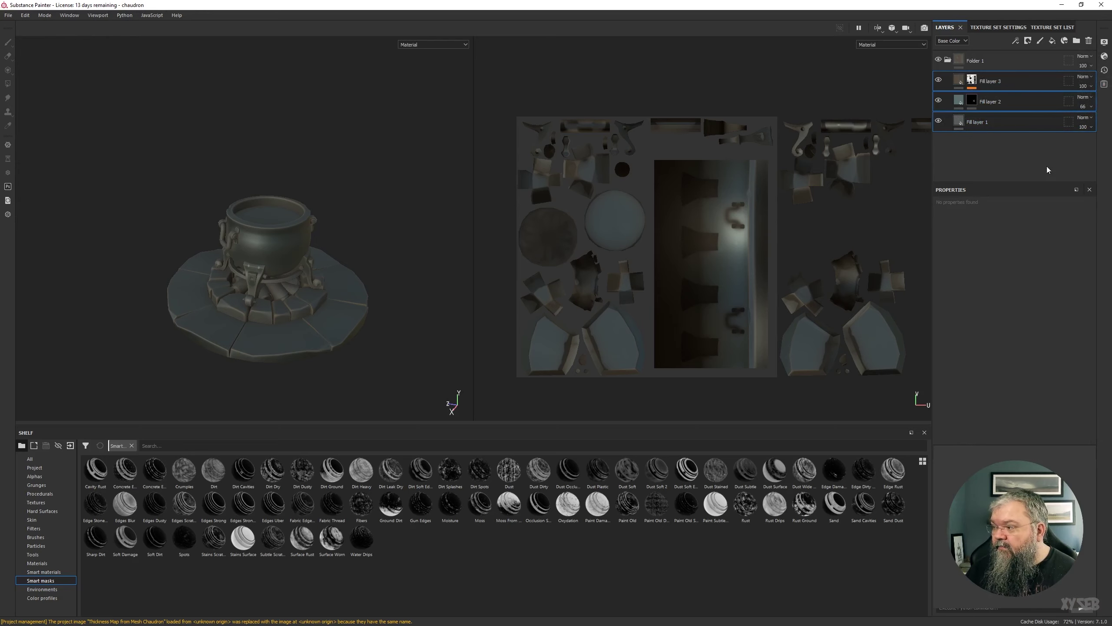
left_click(948, 62)
left_click(948, 61)
left_click(948, 61)
left_click(948, 61)
left_click(948, 61)
left_click(948, 61)
left_click(958, 66)
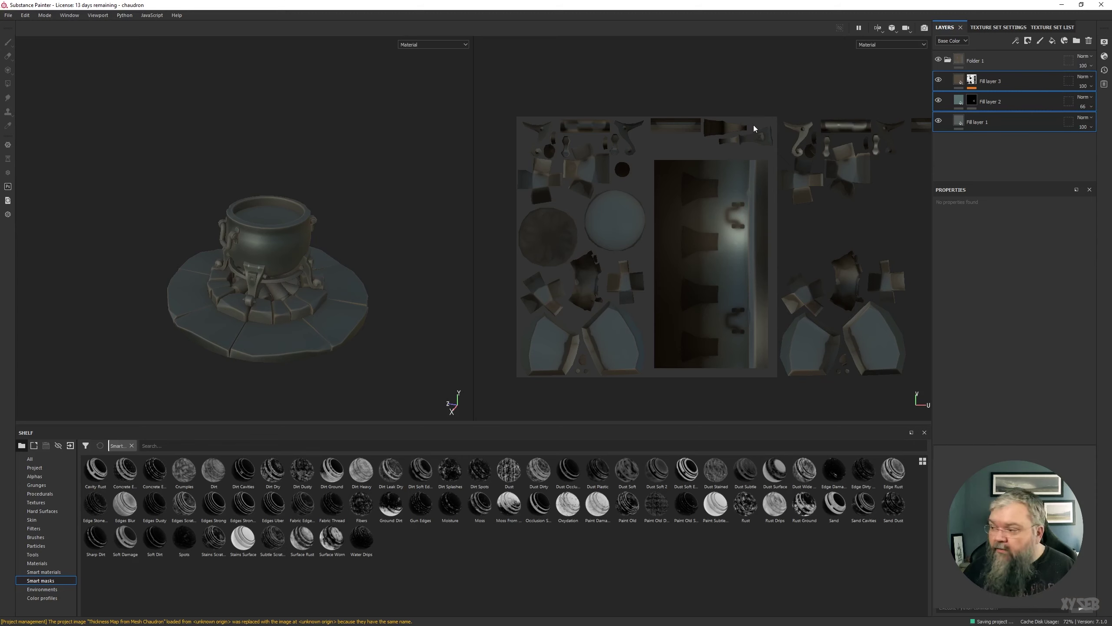
- Exclude buches, liquide, pierres_exterieurs, pierres_interieurs and sol_feu from the folder's geometry mask, then collapse the folder
left_click(1069, 61)
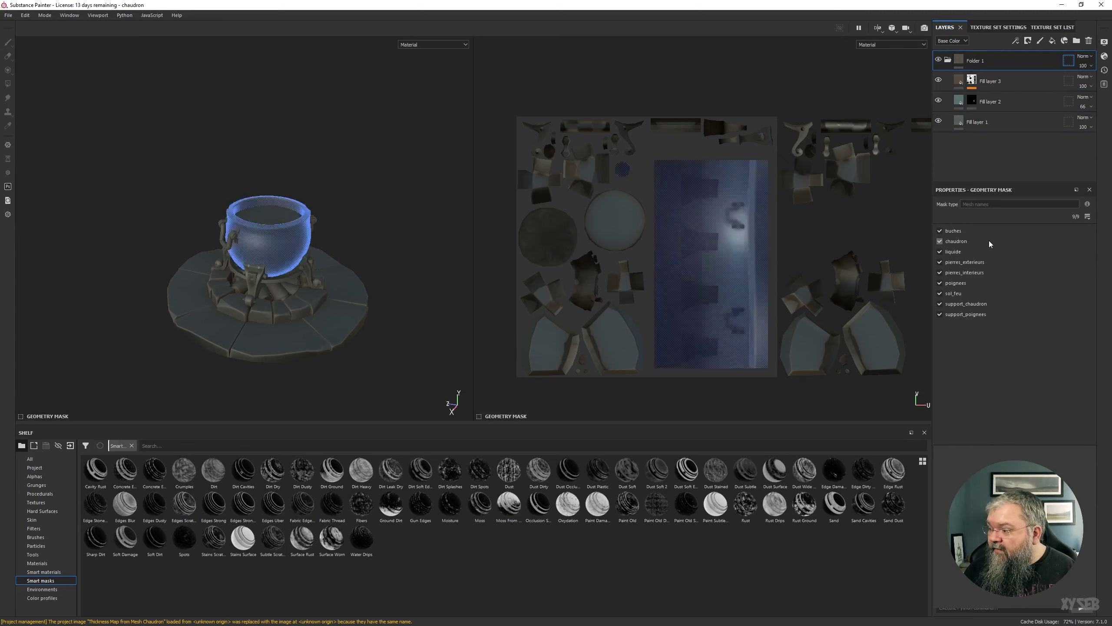
left_click(940, 230)
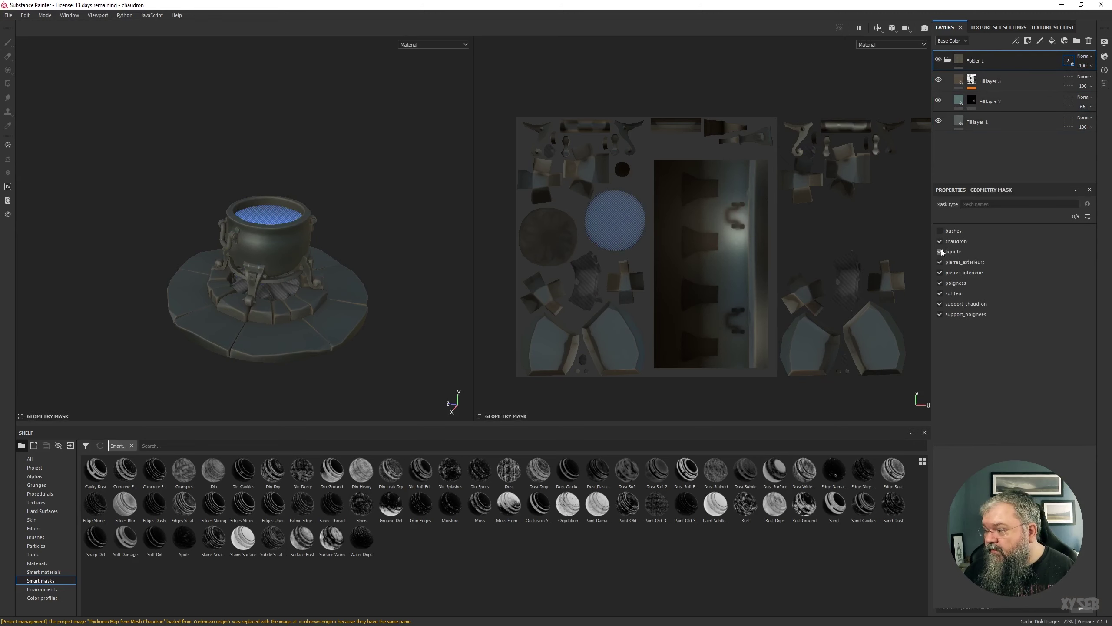
left_click(940, 252)
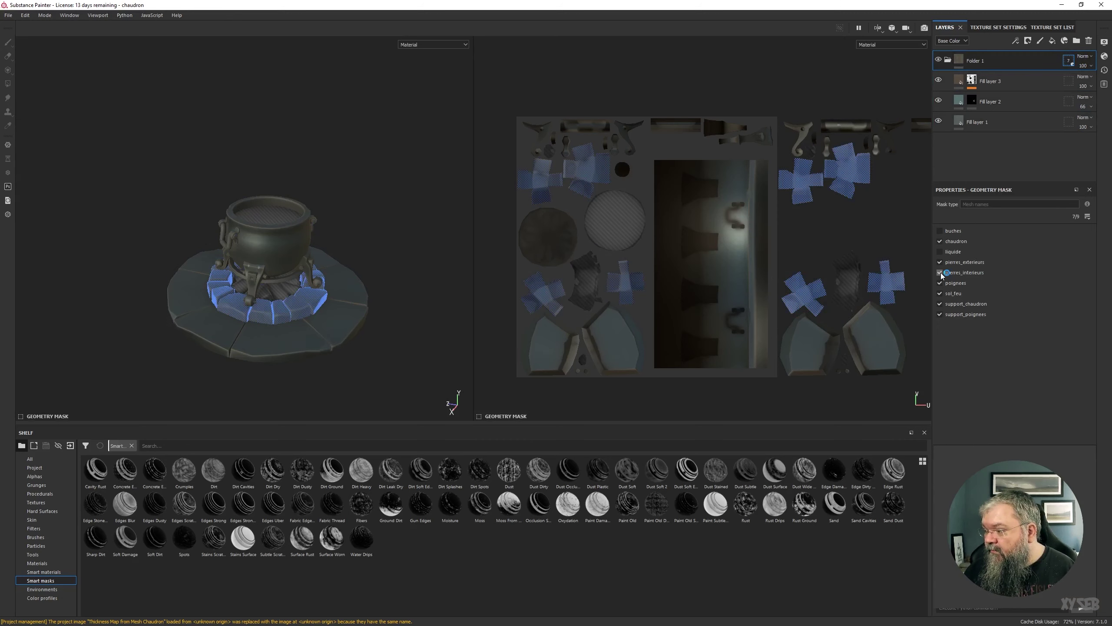
left_click(941, 261)
left_click(940, 273)
left_click(940, 293)
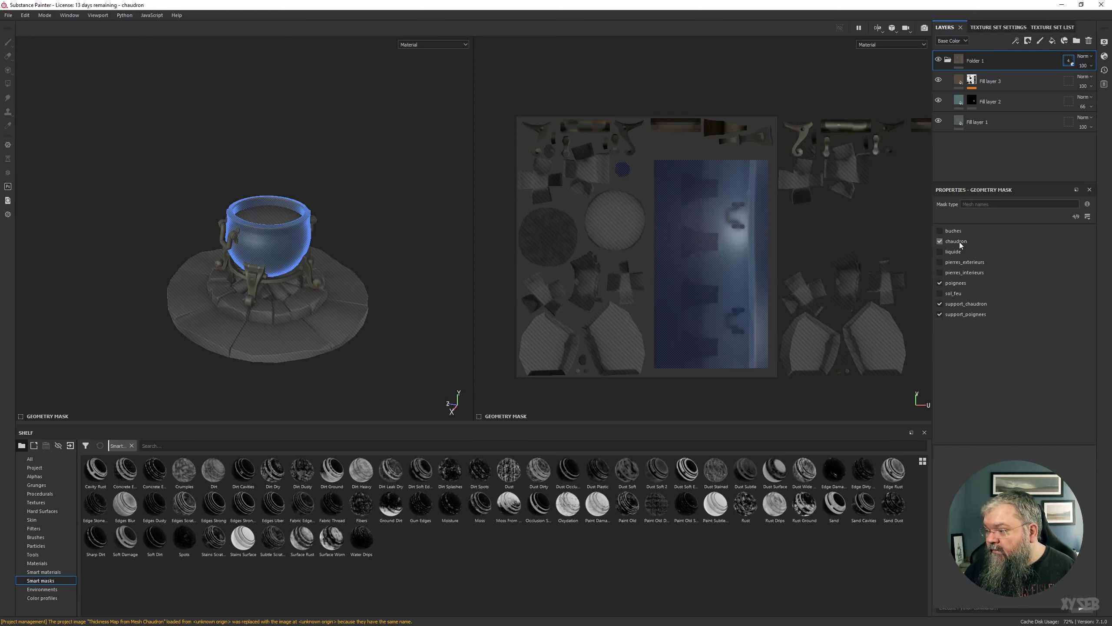
left_click(959, 62)
left_click(947, 60)
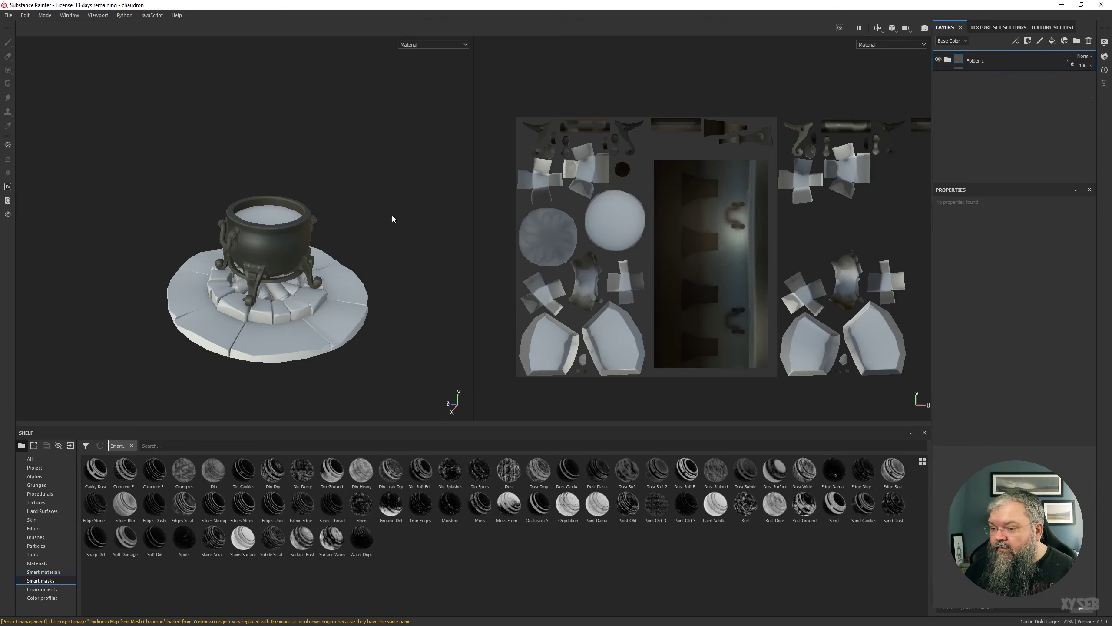
- Expand the folder and raise Fill layer 2's opacity to 100
left_click_drag(392, 219, 373, 238, "alt")
scroll(350, 166, "up", 5)
scroll(342, 148, "up", 3)
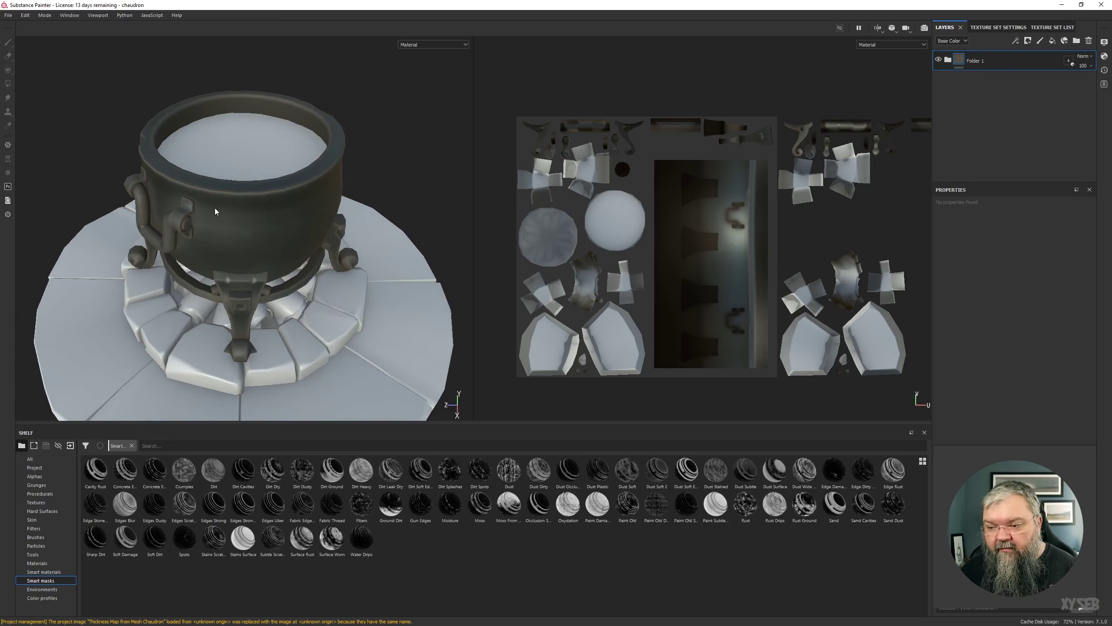
mouse_move(401, 135)
left_mouse_down("alt")
mouse_move(385, 144)
mouse_move(398, 142)
left_mouse_up("alt")
left_click(948, 60)
left_click(1005, 83)
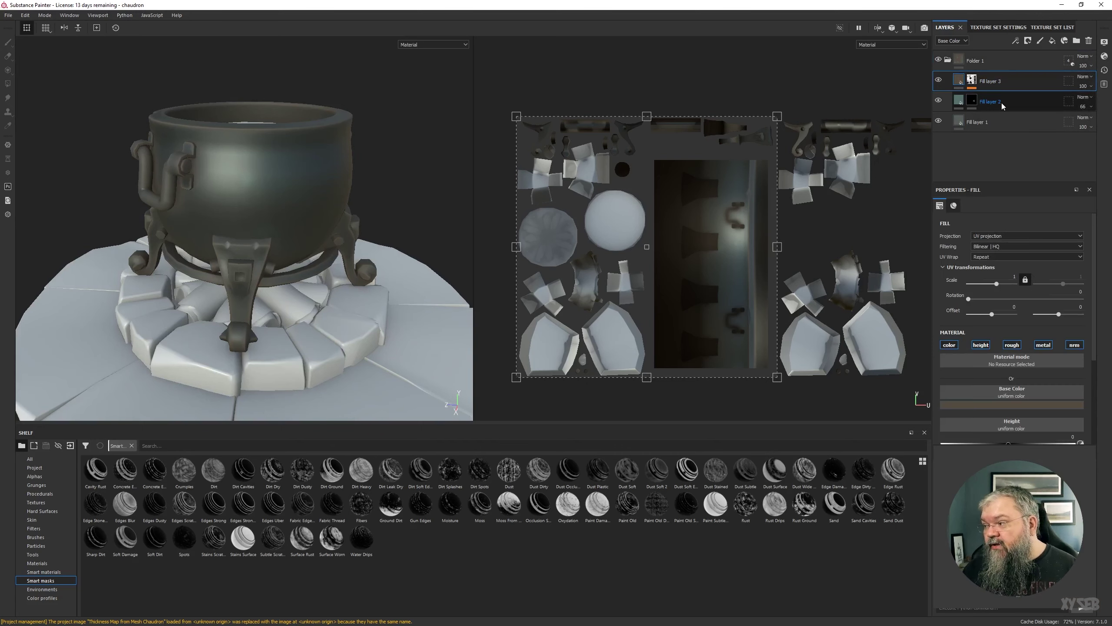
left_click(1002, 102)
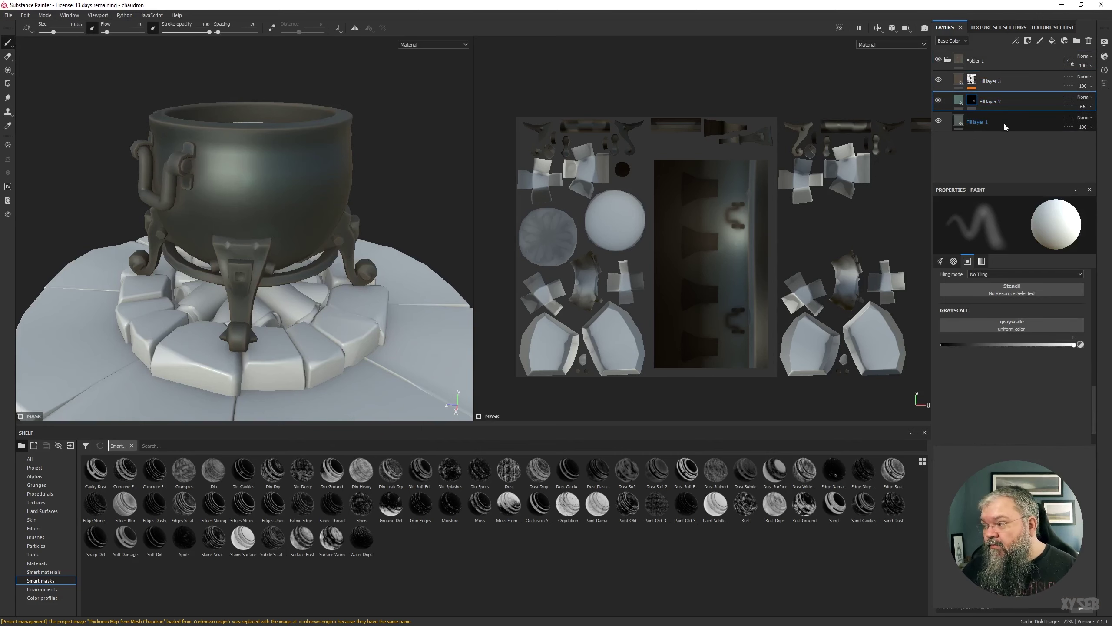
left_click(958, 105)
left_click_drag(1083, 106, 1111, 122)
- Change Fill layer 2's base color to an ochre brown and check it on the cauldron from several angles
left_click(992, 404)
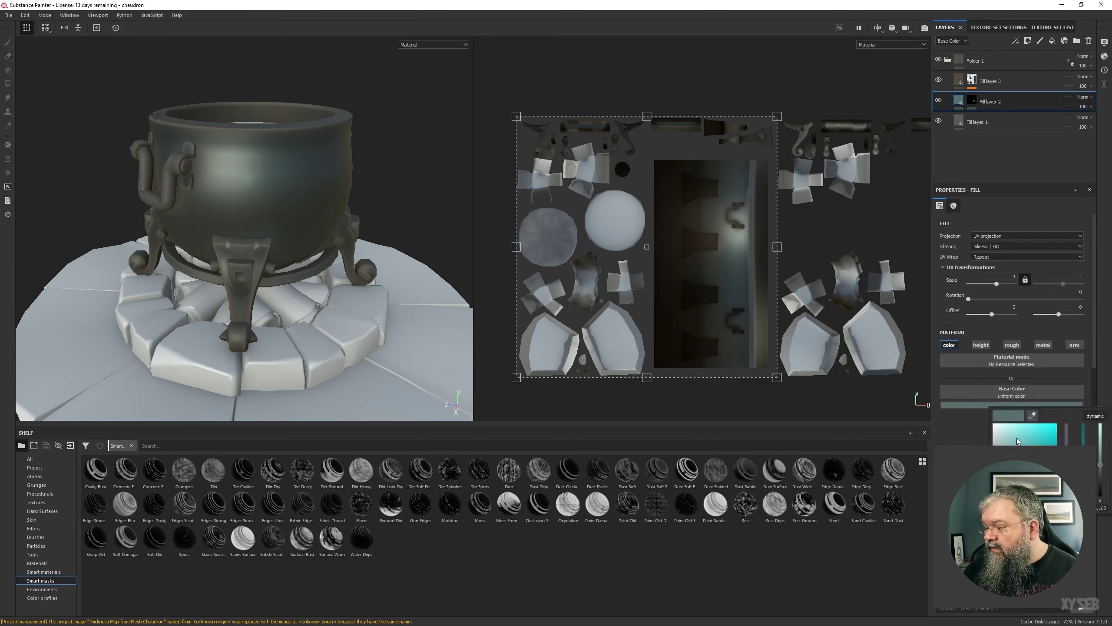
left_click_drag(1020, 441, 1007, 438)
mouse_move(1101, 459)
left_mouse_down()
mouse_move(1083, 423)
mouse_move(1101, 461)
left_mouse_up()
left_click_drag(439, 266, 273, 231, "alt")
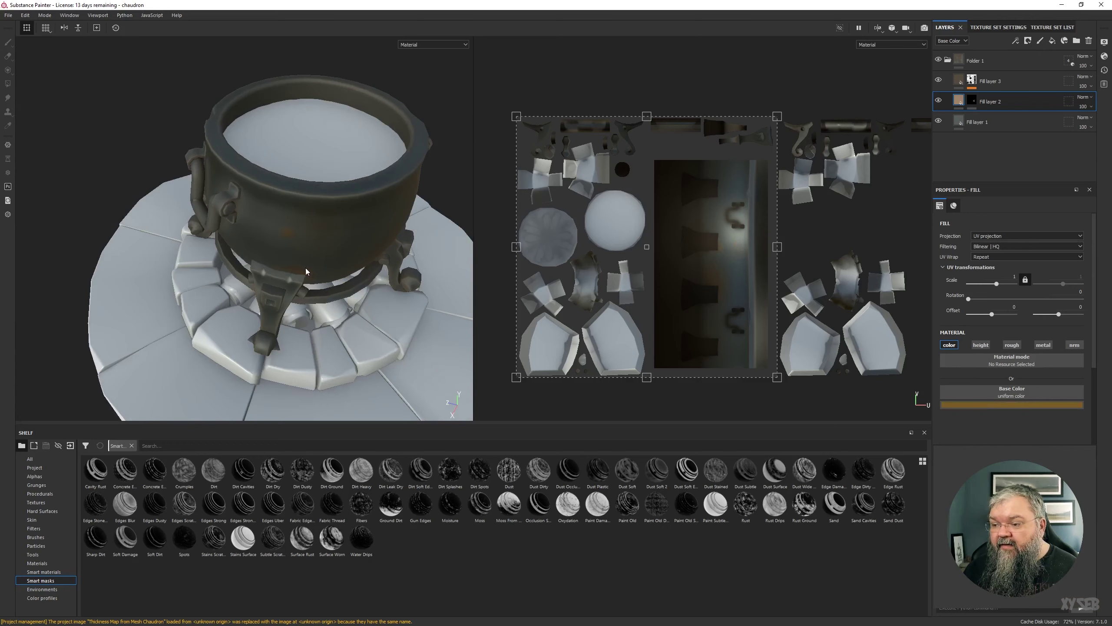
left_click_drag(305, 272, 304, 226, "alt")
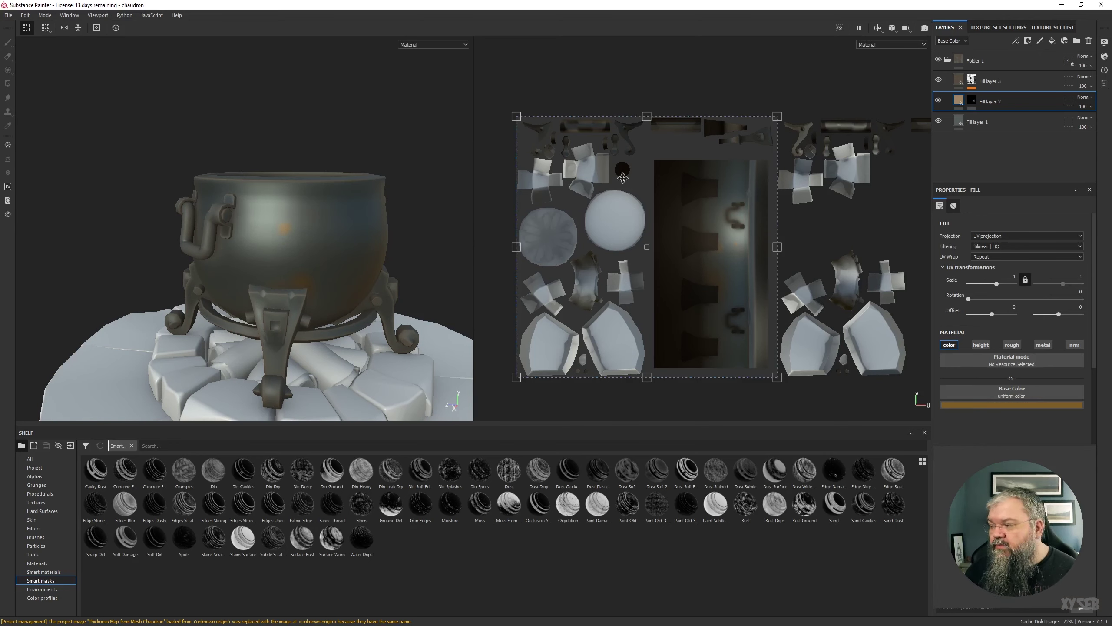
- Browse the alphas, procedurals and grunges for a texture suited to Fill layer 2's mask
left_click(973, 101)
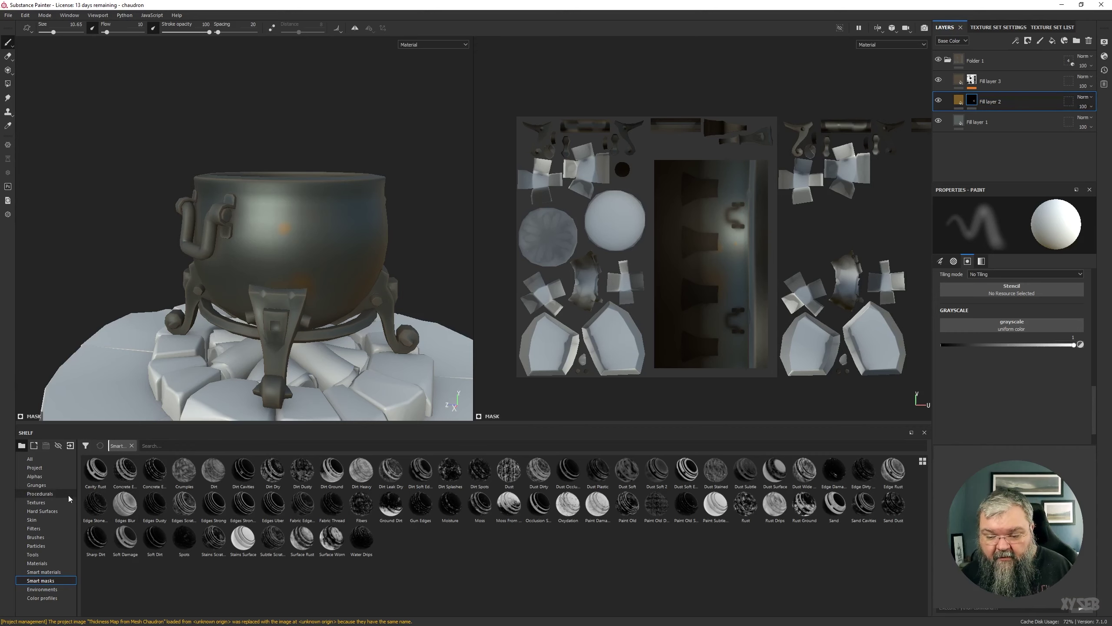
left_click(34, 476)
left_click(40, 493)
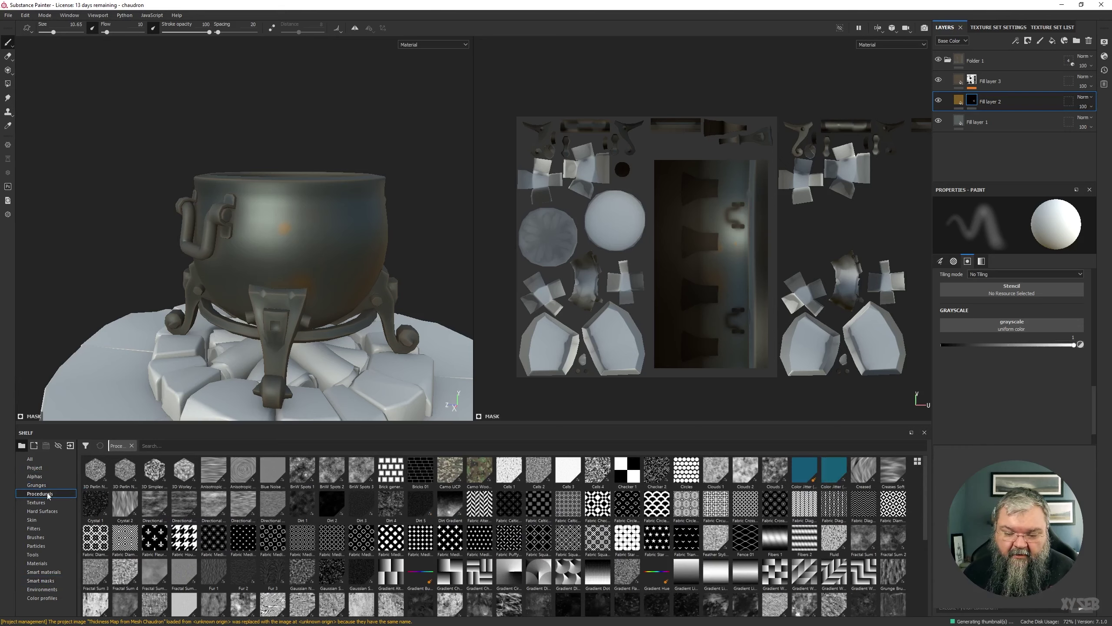
left_click(34, 476)
scroll(270, 559, "down", 5)
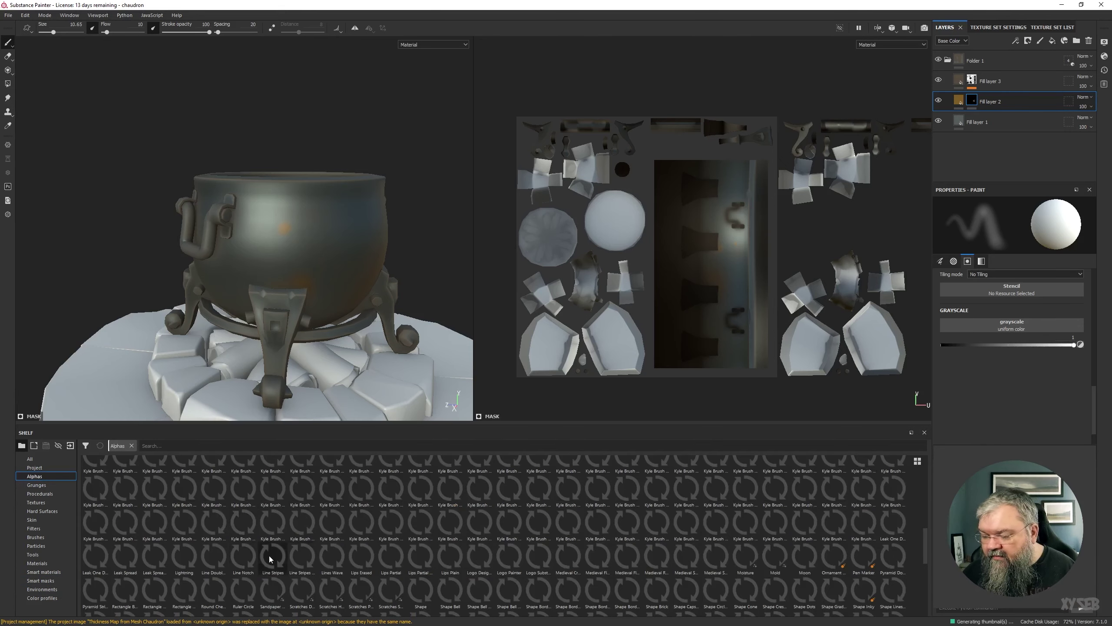
scroll(177, 509, "up", 5)
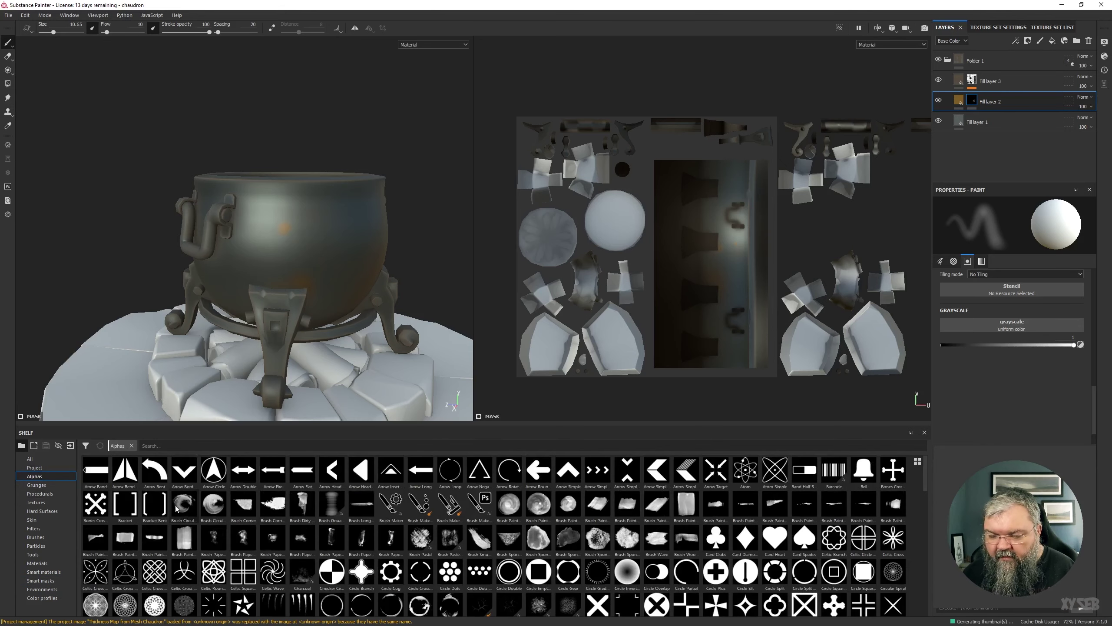
left_click(40, 493)
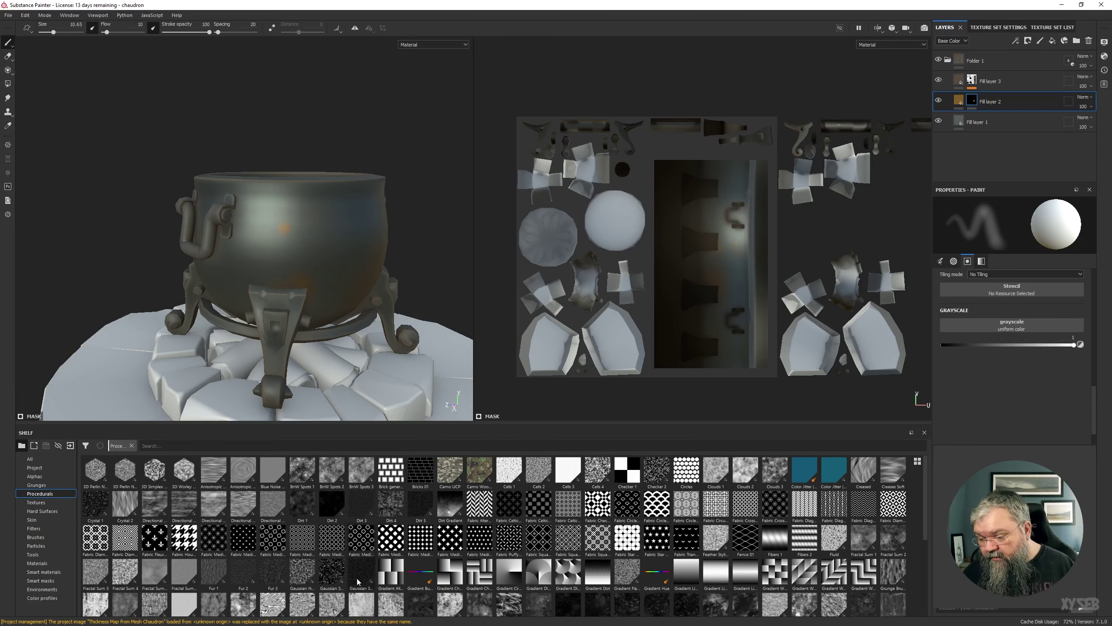
scroll(362, 570, "down", 3)
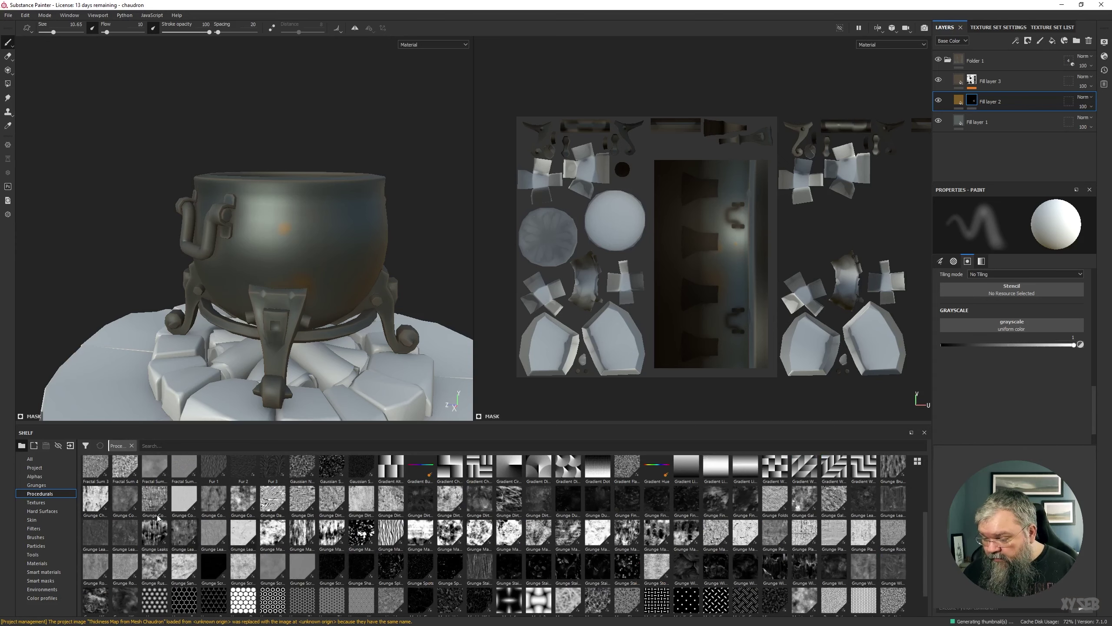
left_click(37, 485)
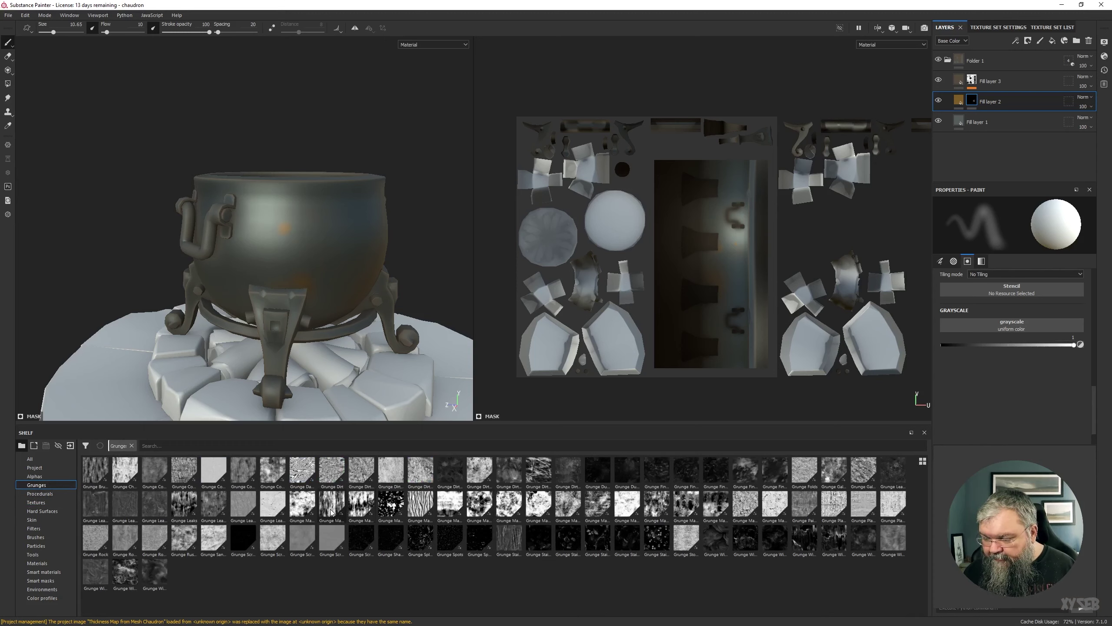
left_click(686, 505)
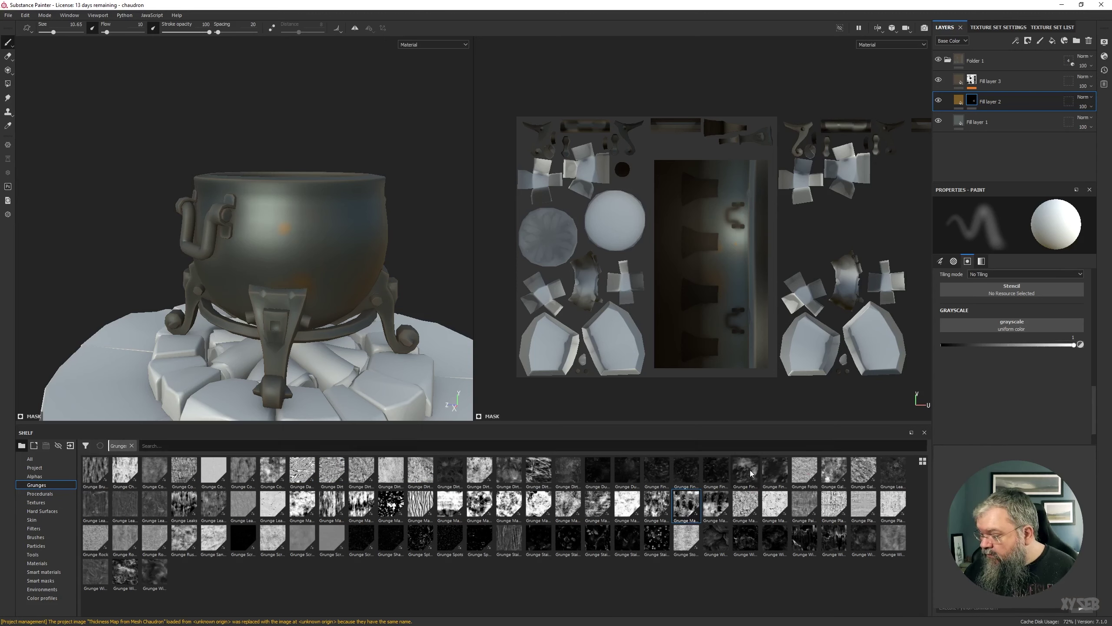
mouse_move(744, 468)
left_mouse_down()
mouse_move(832, 414)
mouse_move(1001, 154)
mouse_move(973, 105)
mouse_move(745, 468)
left_mouse_up()
- Add a fill effect to Fill layer 2's mask and assign Grunge Fingerprints Smeared as its grayscale
left_click(961, 99)
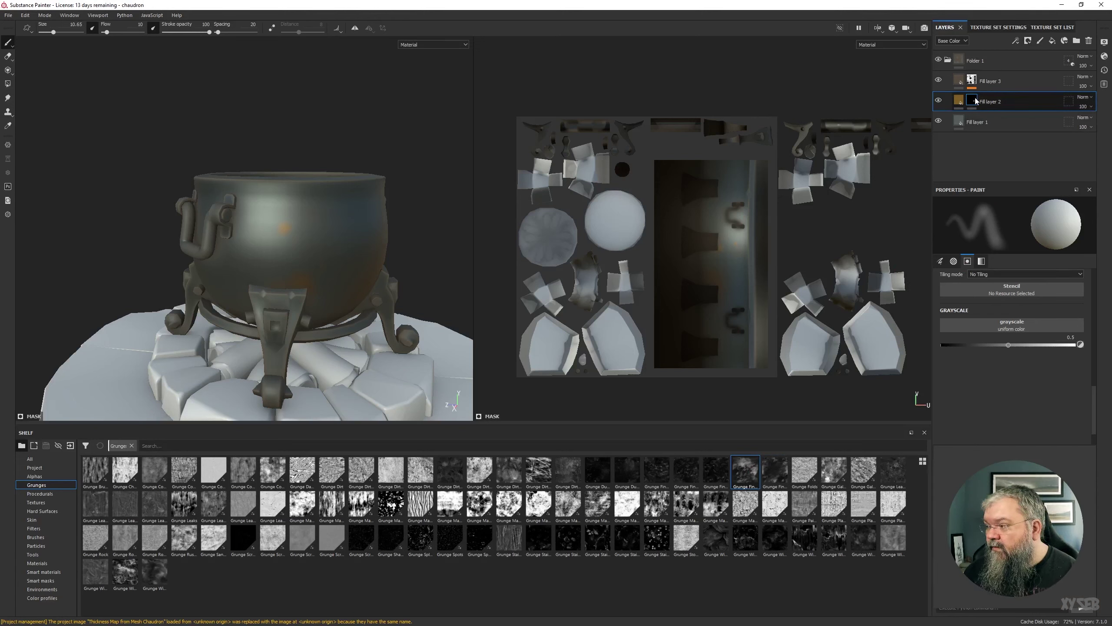
left_click(1016, 41)
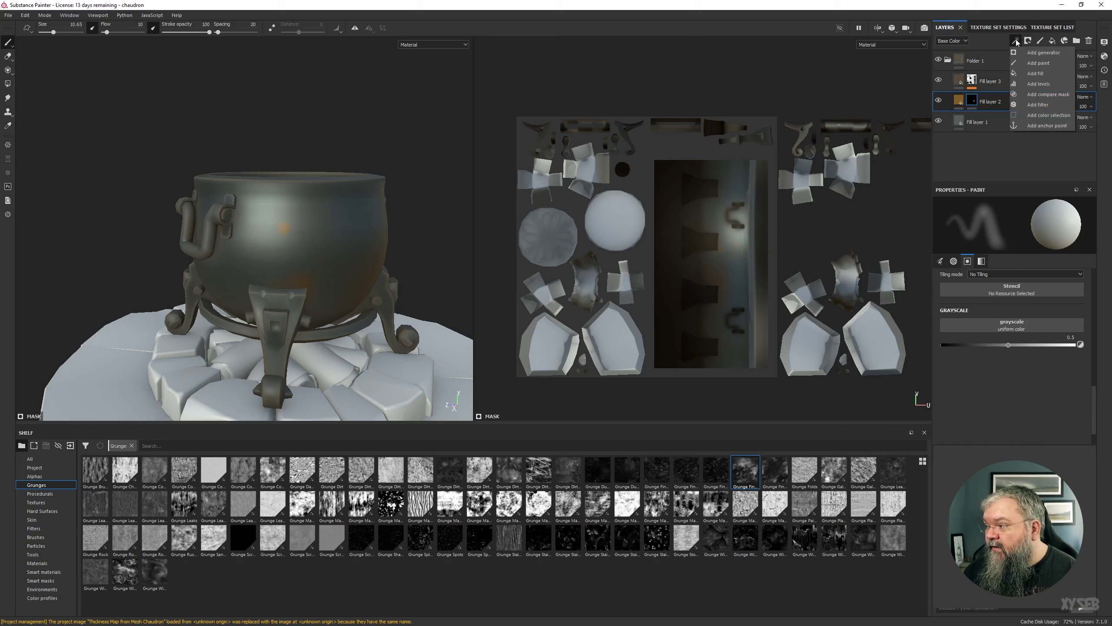
left_click(1020, 73)
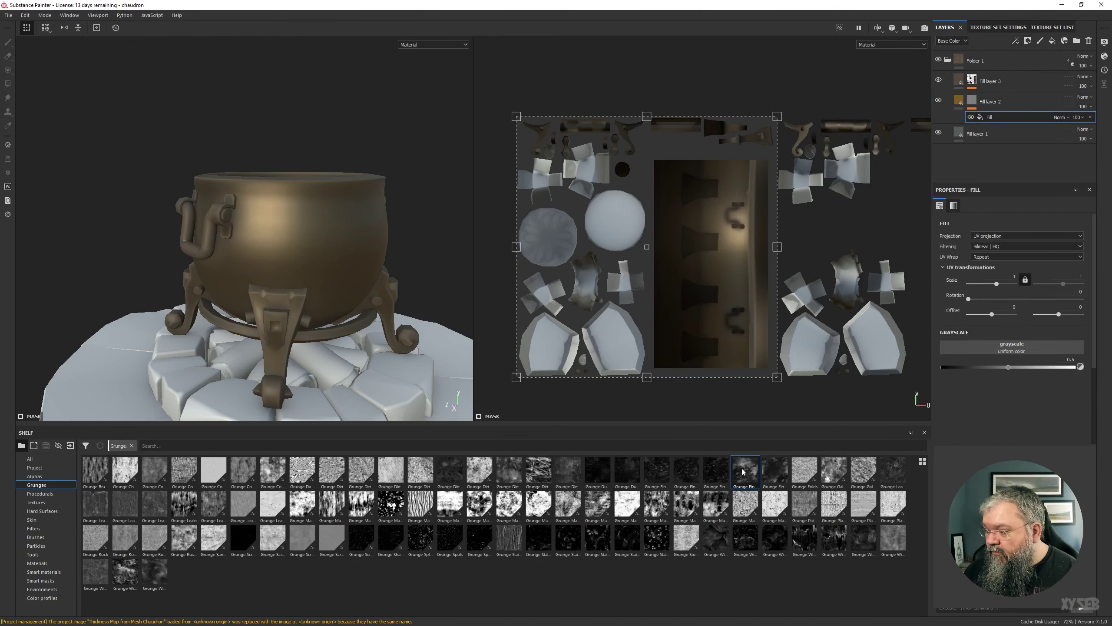
mouse_move(742, 472)
left_mouse_down()
mouse_move(969, 352)
mouse_move(1008, 347)
left_mouse_up()
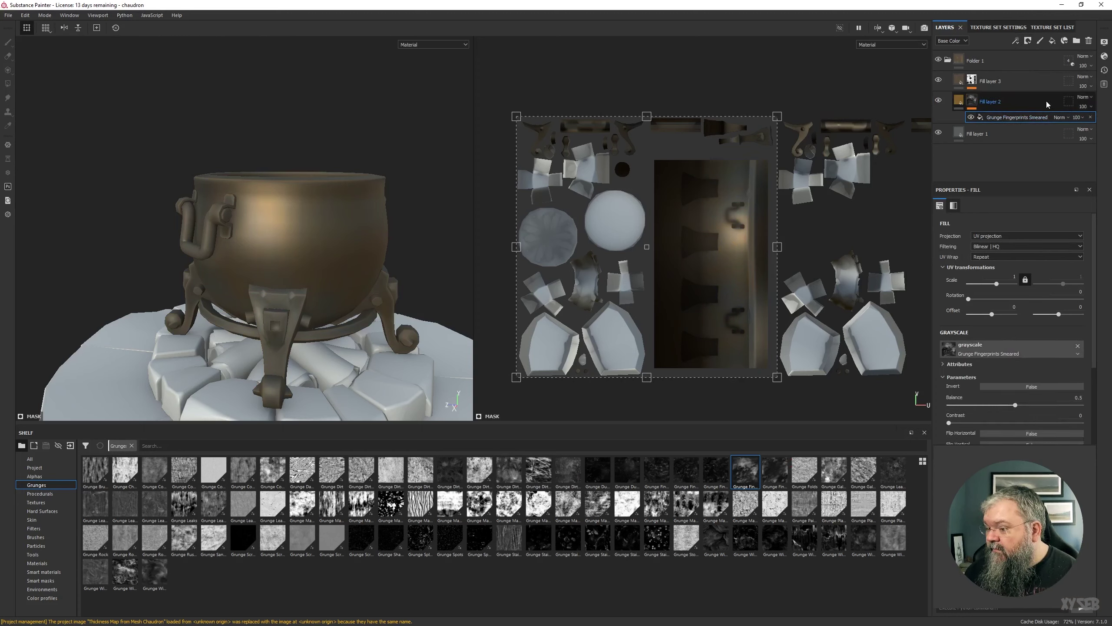
- Set the fingerprint grunge's contrast to 0.54 and balance to 0.41, checking the cauldron's sides
left_click_drag(451, 219, 418, 254, "alt")
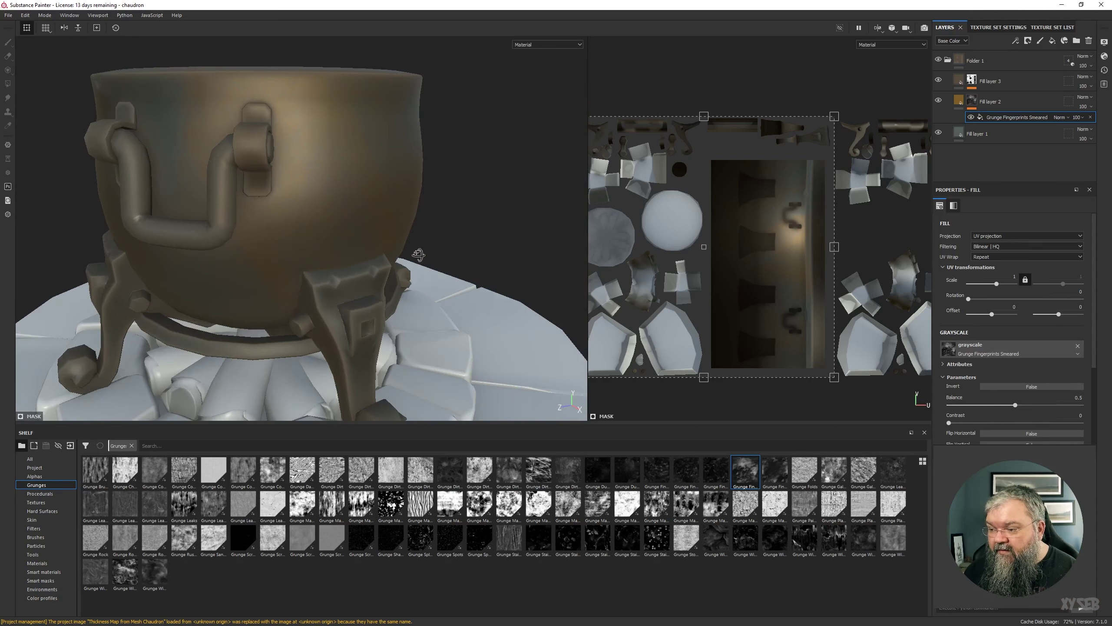
mouse_move(949, 422)
left_mouse_down()
mouse_move(1020, 421)
mouse_move(1032, 405)
mouse_move(1021, 407)
left_mouse_up()
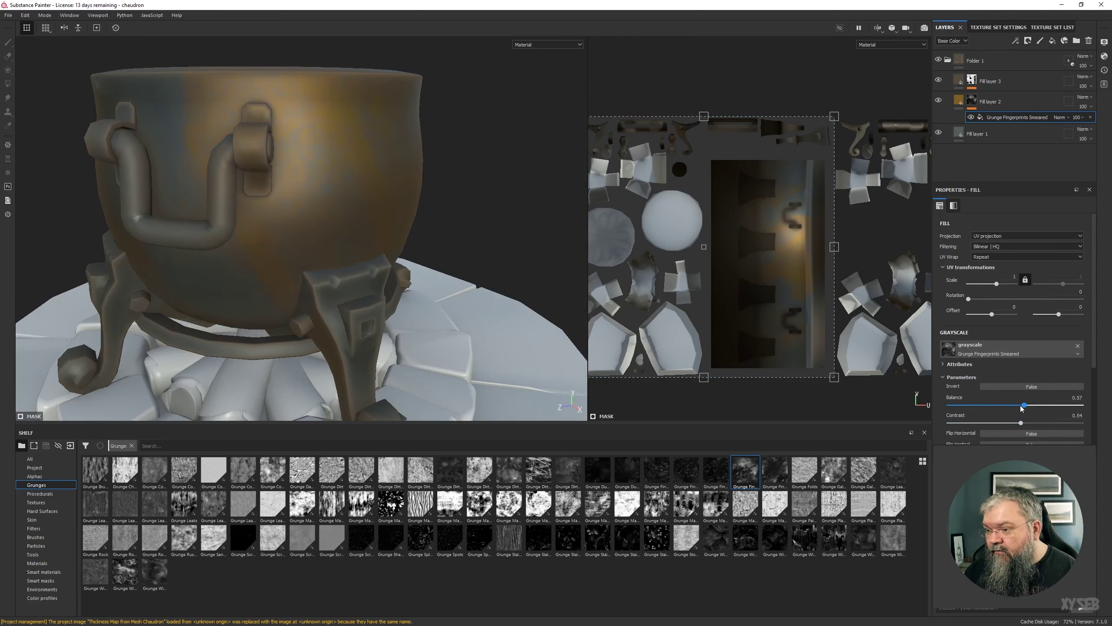
left_click_drag(307, 246, 434, 263, "alt")
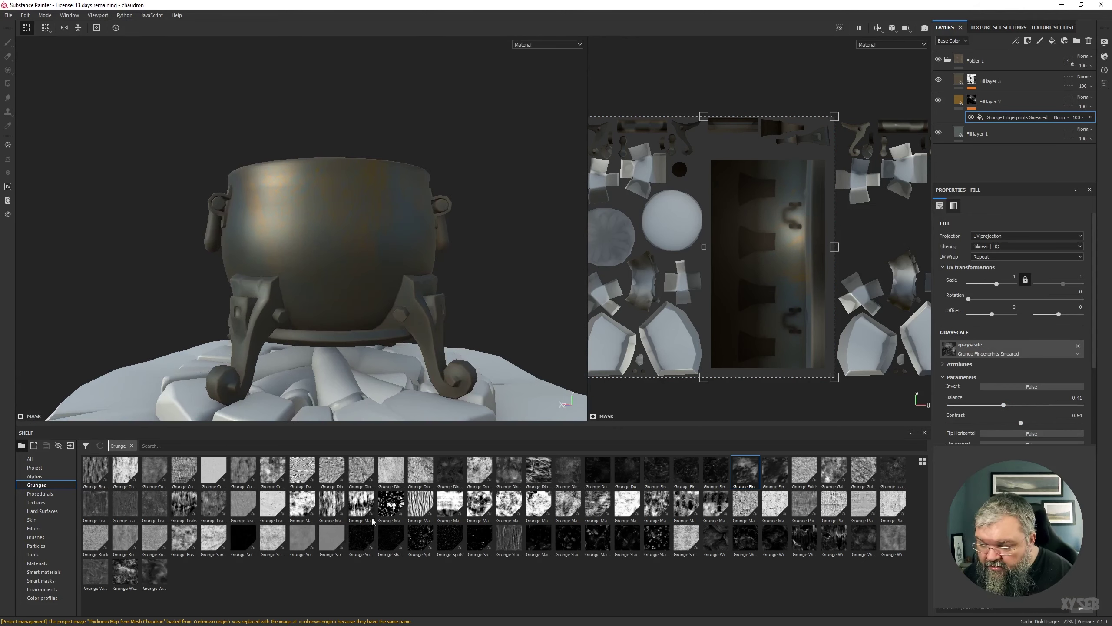
- Replace the mask fill's grunge with Grunge Map 001 and set its contrast to 0.55 and balance to 0.25
left_click_drag(305, 515, 988, 345)
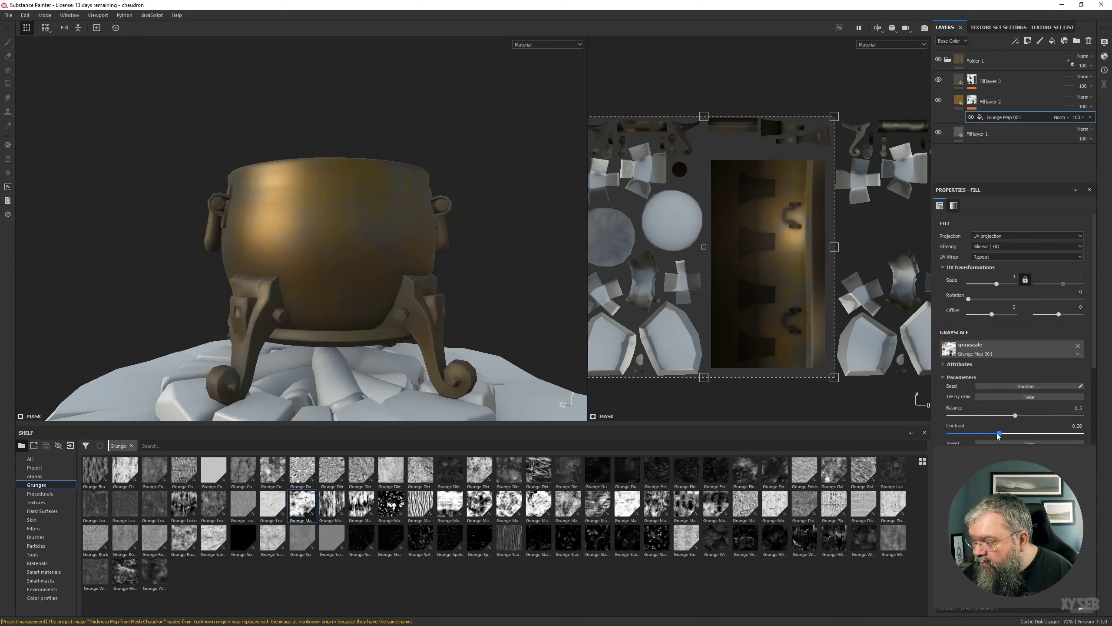
left_click_drag(1014, 416, 983, 417)
key("f")
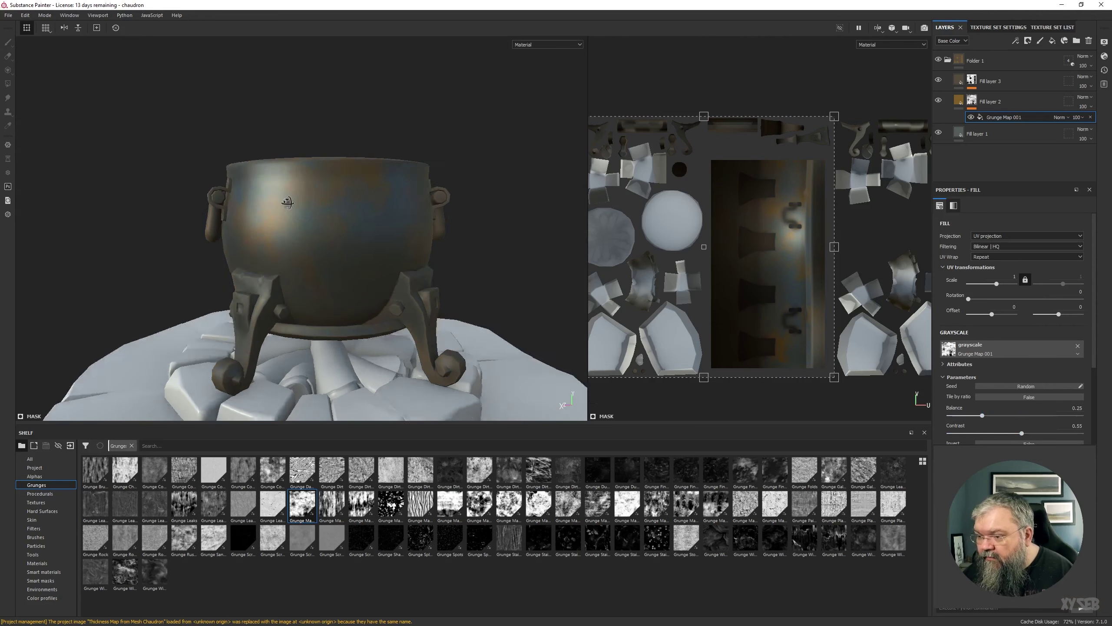
- Enable the roughness channel on the orange-brown Fill layer 2 and set its roughness to 1
left_click(977, 102)
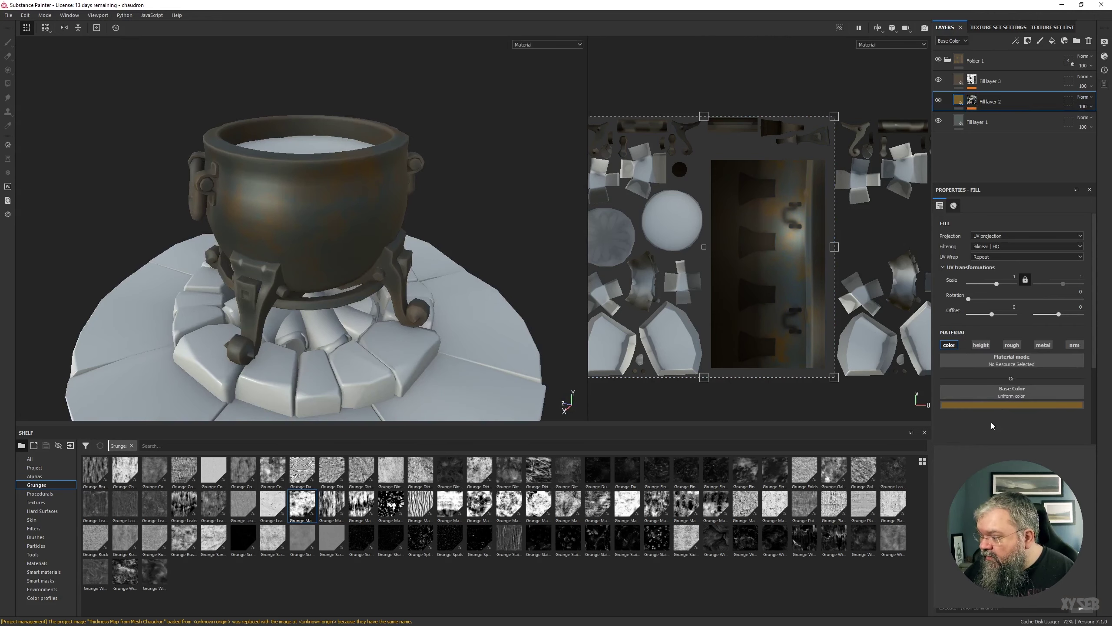
left_click(1013, 345)
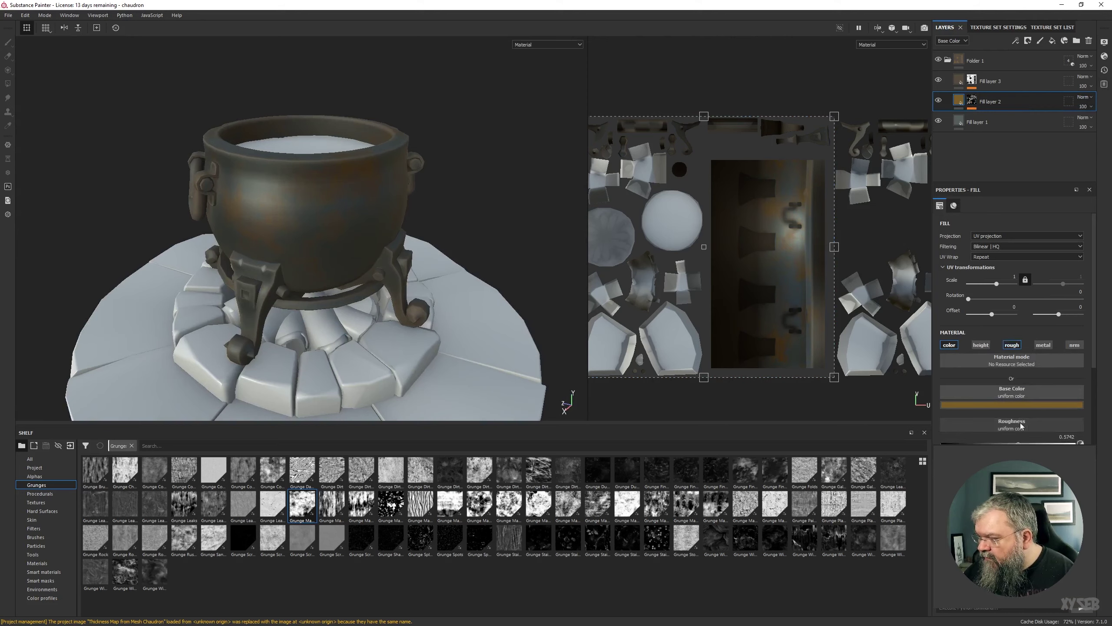
left_click_drag(1057, 442, 1067, 442)
left_click_drag(429, 233, 471, 252, "alt")
- Change Fill layer 2's base color to a duller brown and lower the layer's opacity to just under 50
left_click(1026, 405)
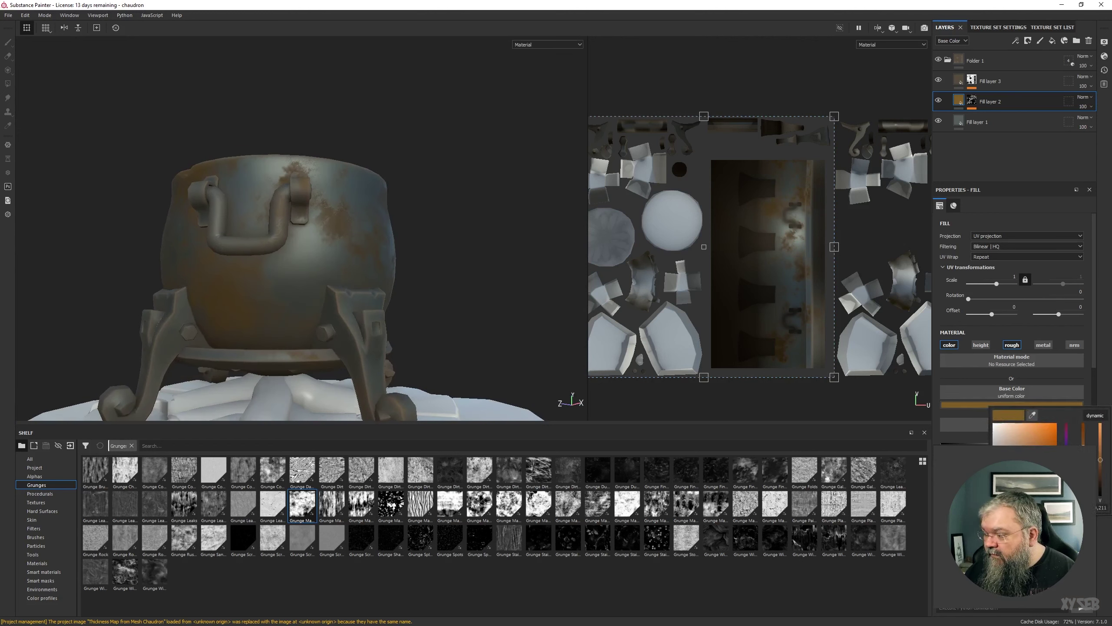
left_click_drag(1101, 461, 1101, 467)
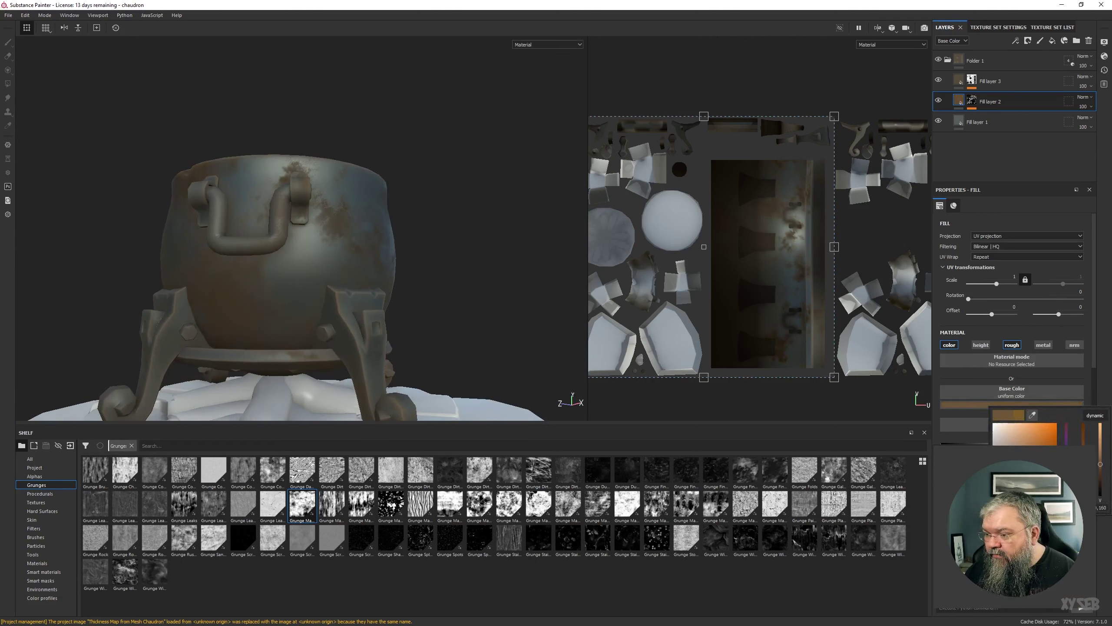
left_click(1085, 108)
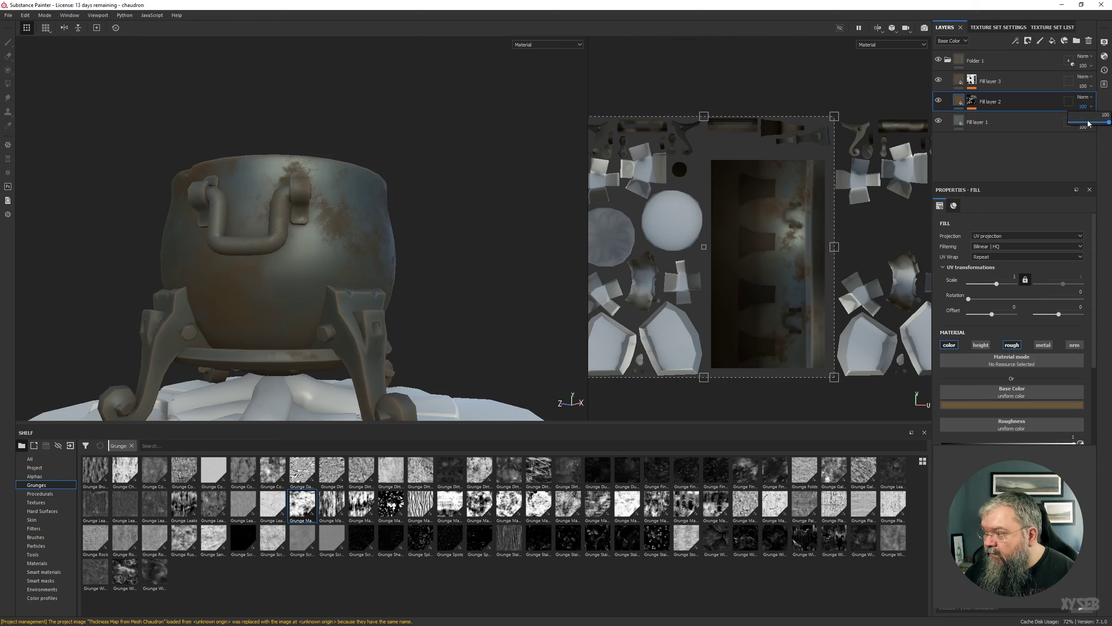
mouse_move(405, 251)
left_mouse_down("alt")
mouse_move(199, 279)
mouse_move(368, 283)
mouse_move(405, 296)
mouse_move(408, 250)
left_mouse_up("alt")
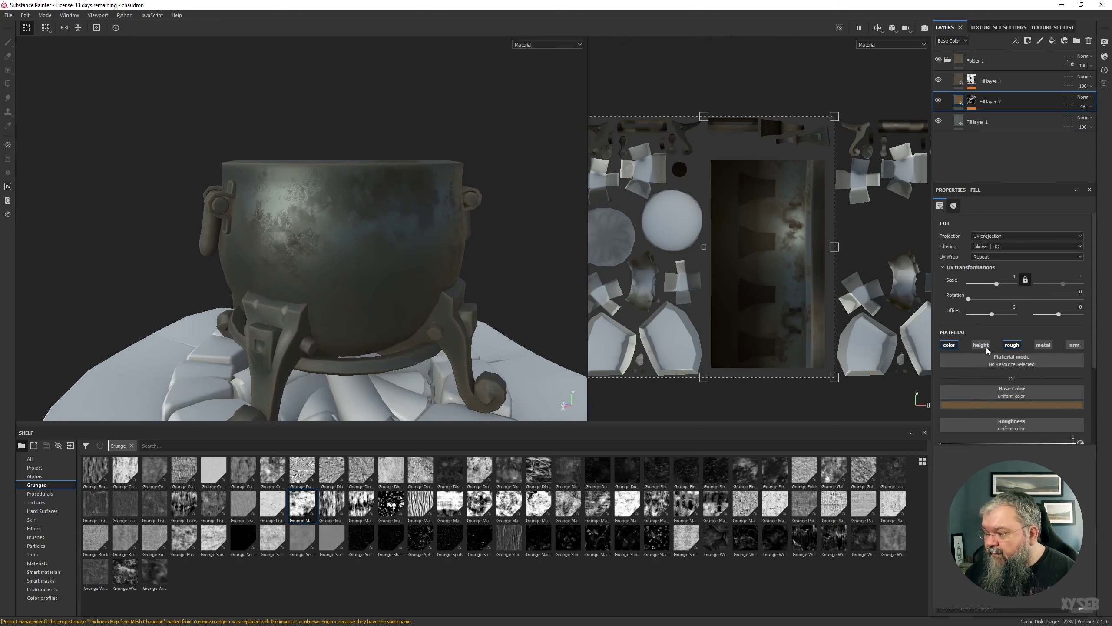
- Set the balance to 0.24 and the contrast to 0.13 for Grunge Map 001 in Fill layer 2's mask
left_click(976, 101)
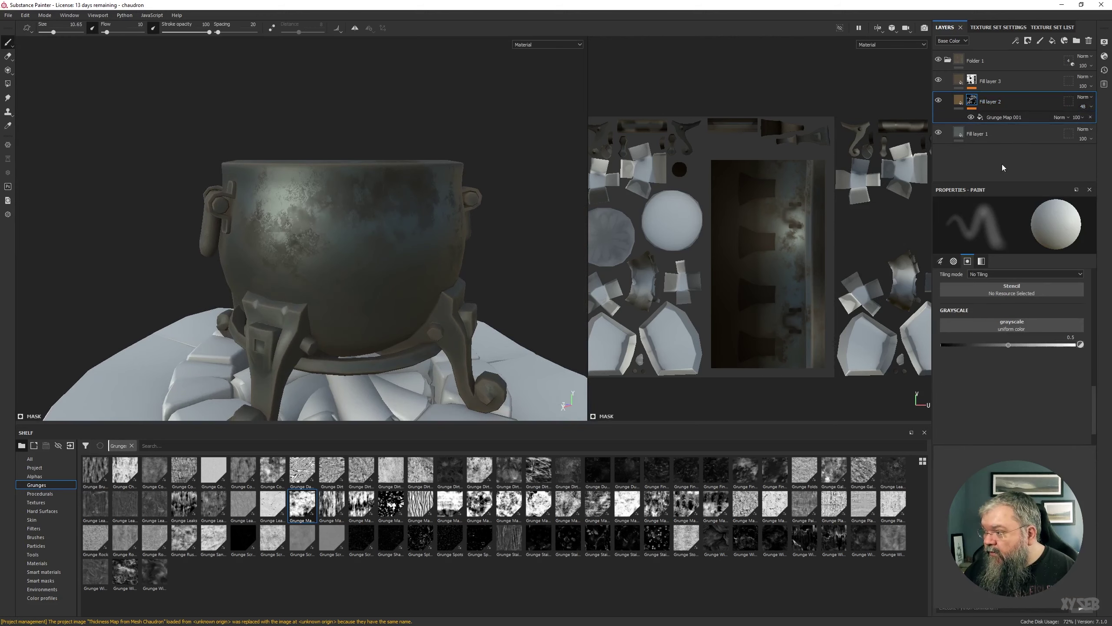
left_click(994, 119)
scroll(1029, 348, "down", 3)
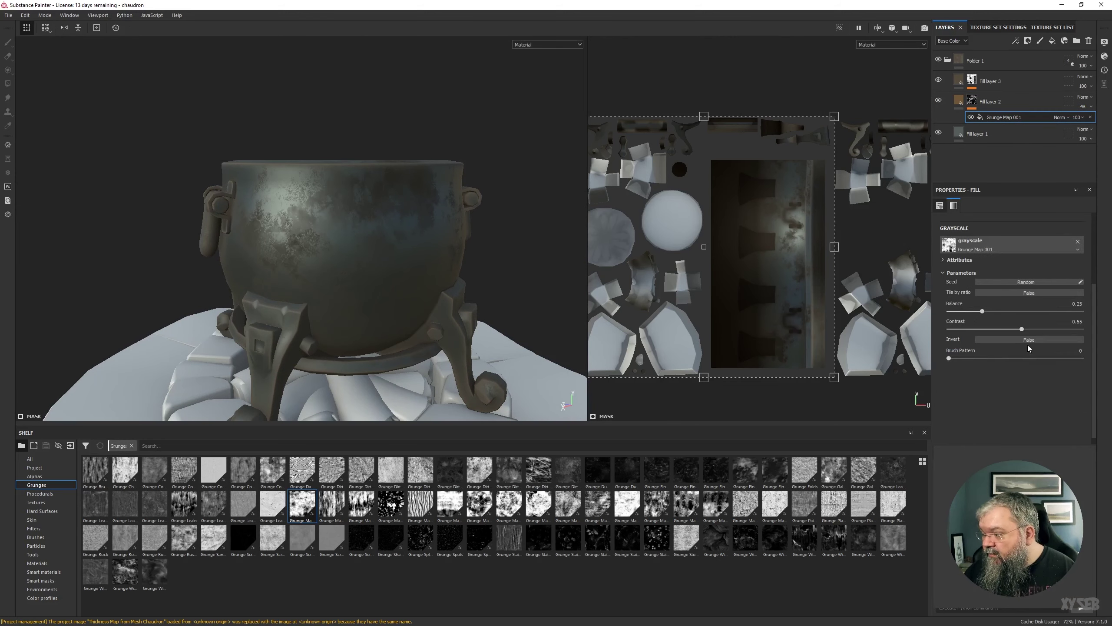
mouse_move(976, 315)
left_mouse_down()
mouse_move(994, 328)
mouse_move(966, 328)
mouse_move(981, 312)
left_mouse_up()
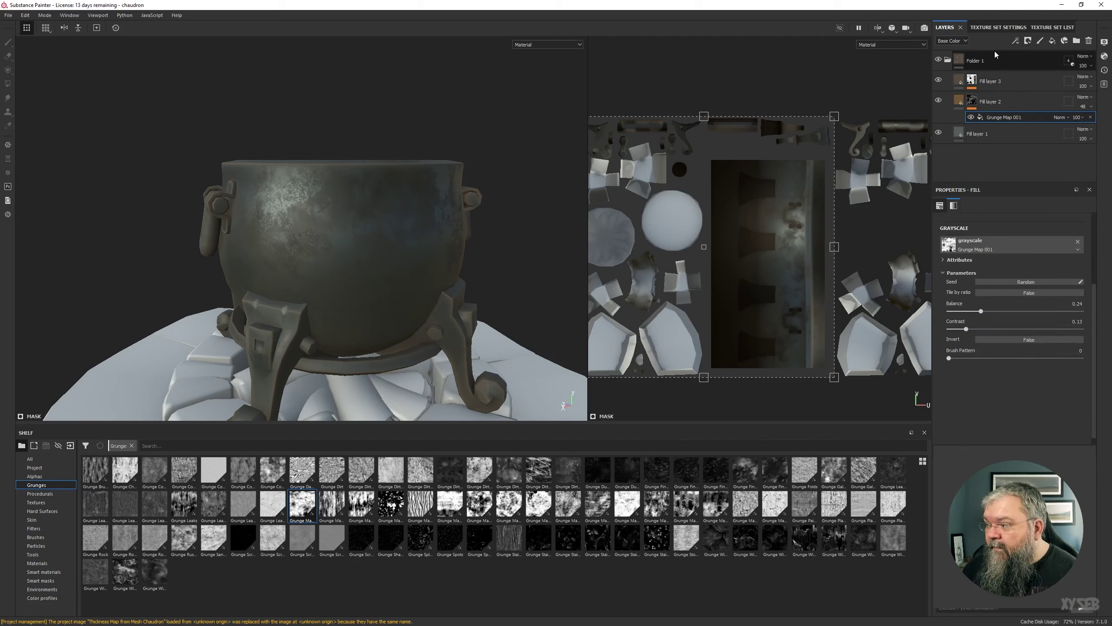
- Try a Levels effect on Fill layer 2's mask by lowering and restoring its output white point, and delete the effect
left_click(1015, 40)
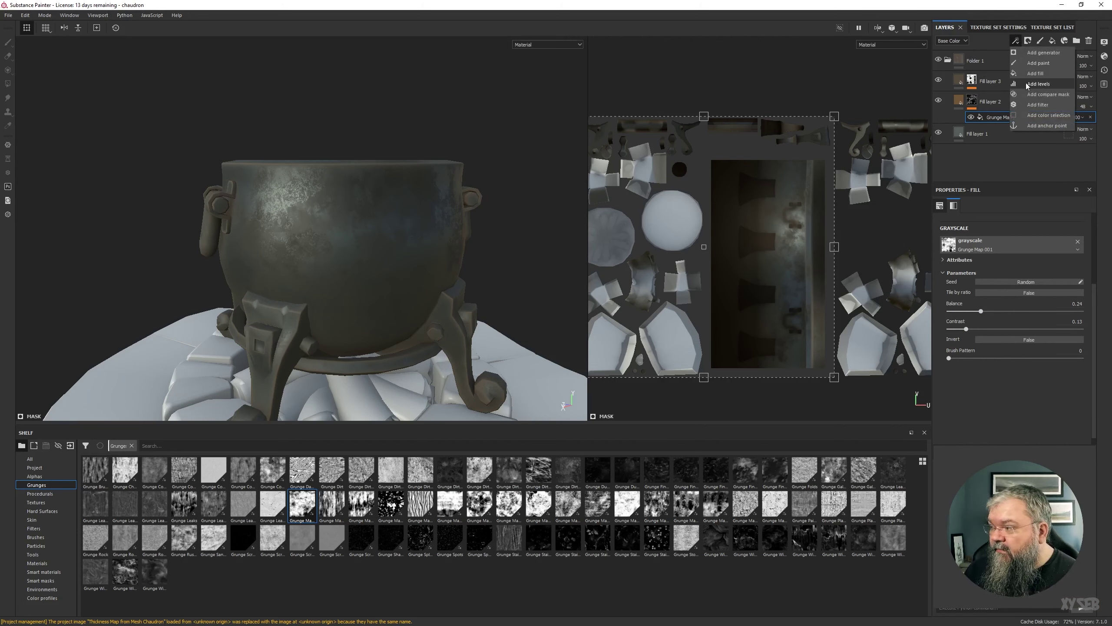
left_click(984, 163)
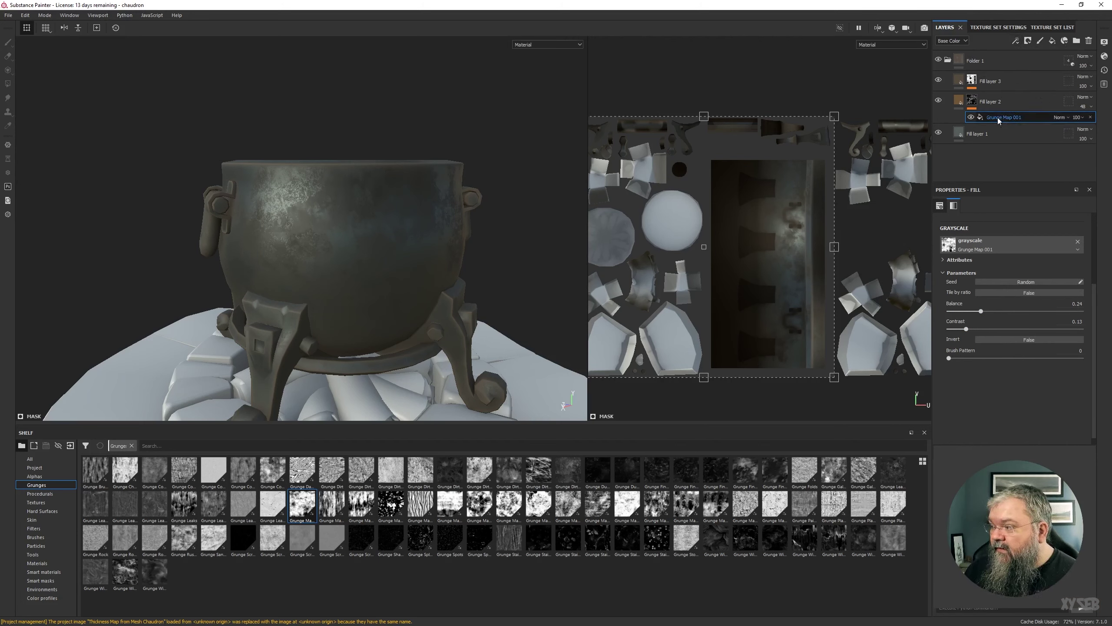
left_click(1016, 41)
left_click(1038, 84)
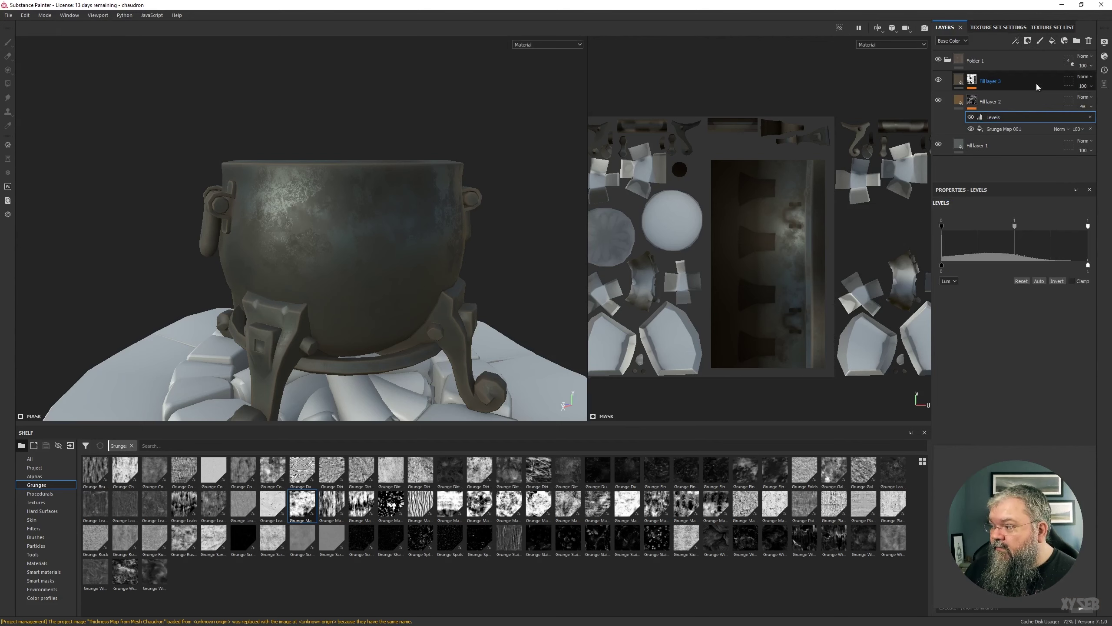
mouse_move(942, 264)
left_mouse_down()
mouse_move(970, 261)
mouse_move(941, 262)
left_mouse_up()
left_click_drag(1088, 266, 1027, 268)
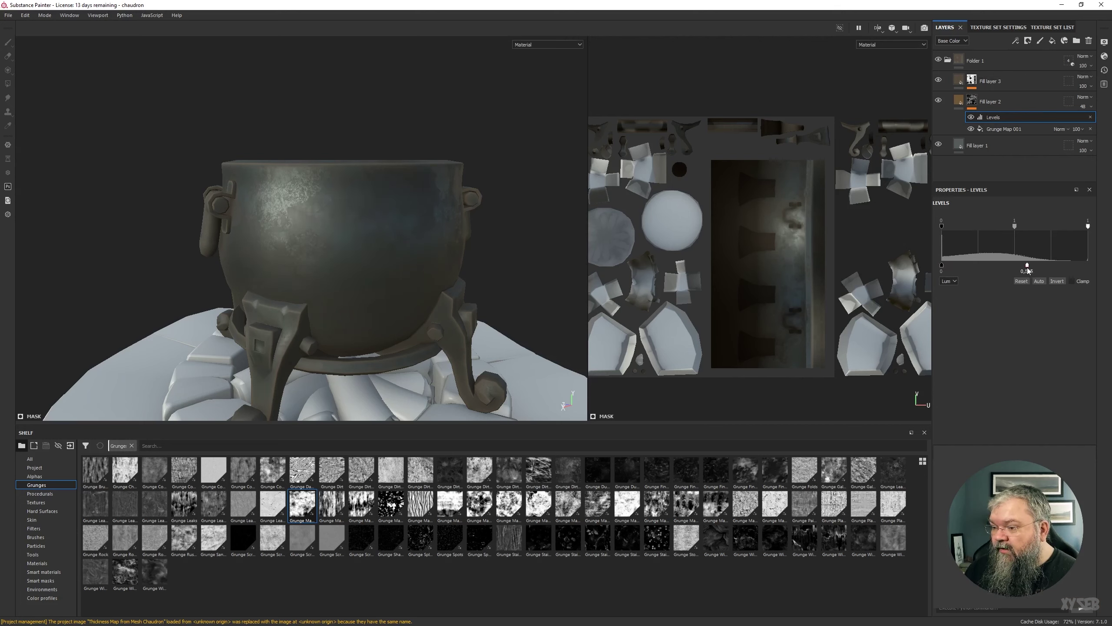
mouse_move(942, 264)
left_mouse_down()
mouse_move(961, 264)
mouse_move(942, 264)
left_mouse_up()
left_click_drag(1027, 265, 1106, 269)
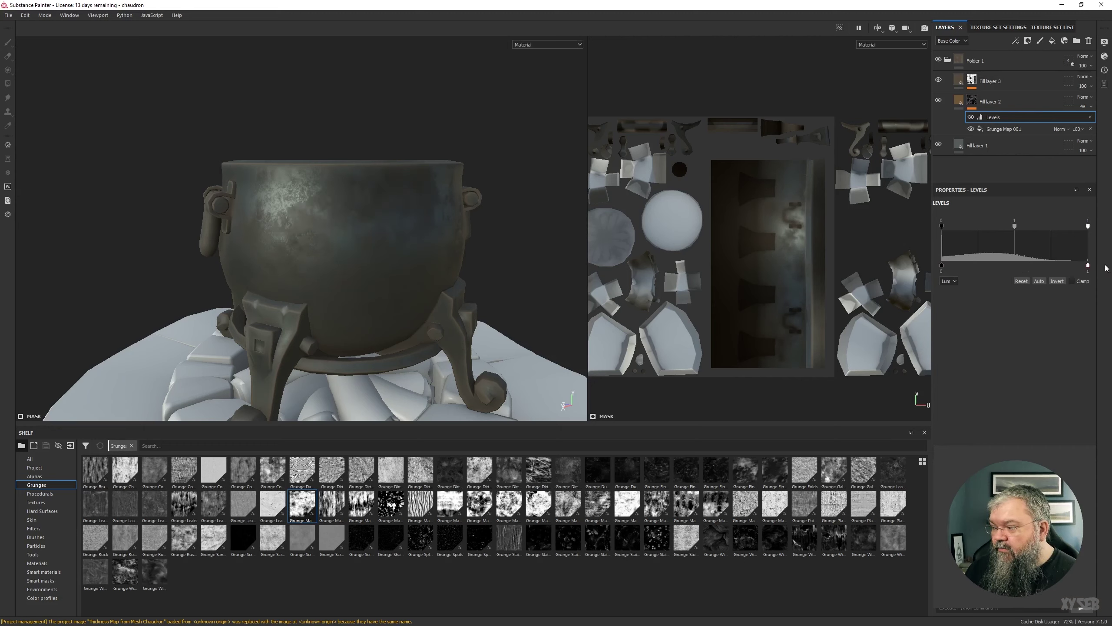
left_click(1091, 117)
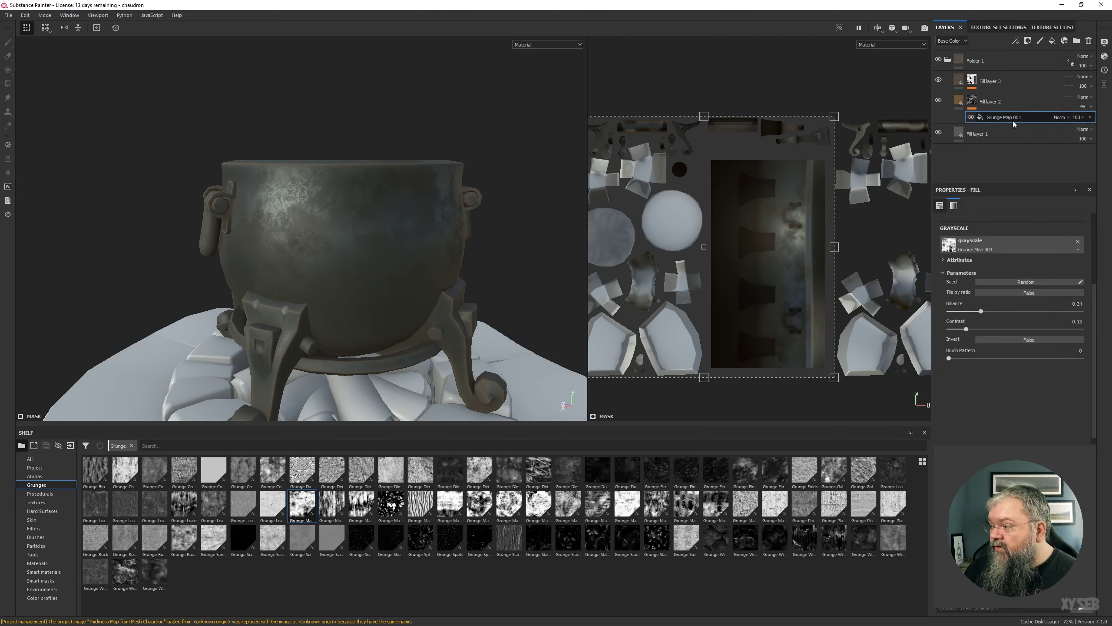
- Try reducing the Grunge Map 001 effect's opacity to 20 and restore it to 100
left_click(1078, 119)
mouse_move(1096, 133)
left_mouse_down()
mouse_move(1088, 133)
mouse_move(1096, 133)
left_mouse_up()
left_click_drag(1093, 134, 1078, 134)
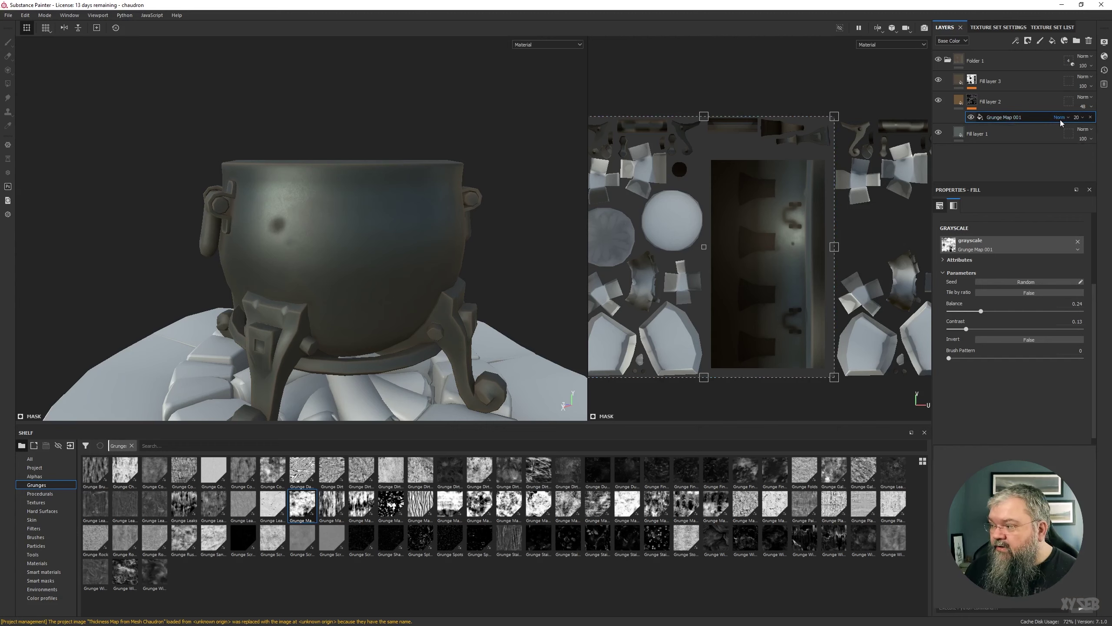
left_click(1082, 117)
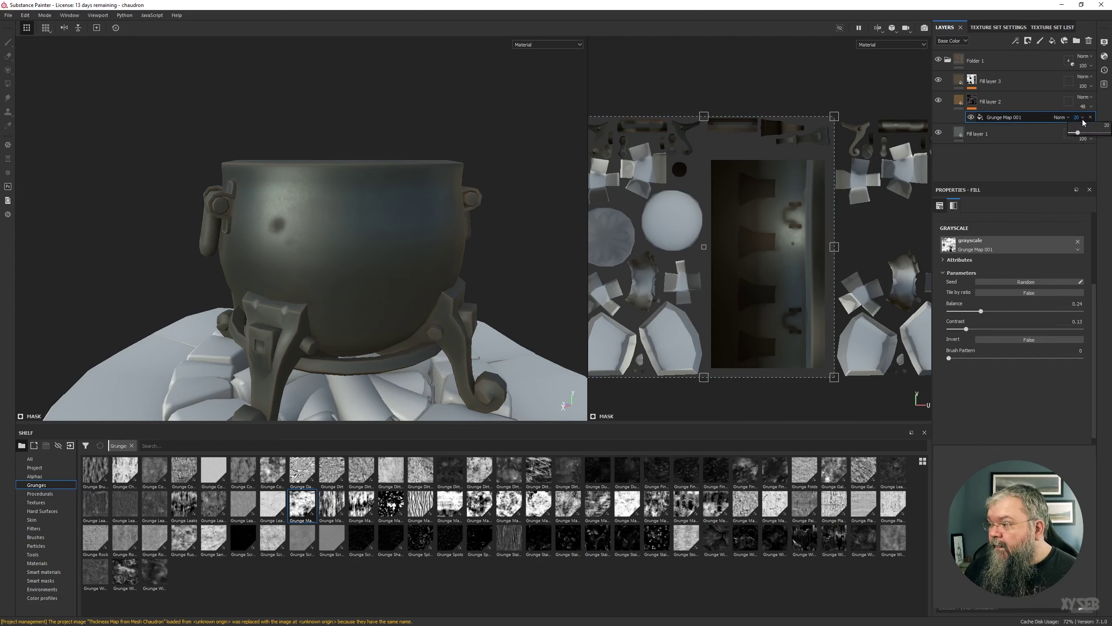
left_click_drag(1073, 134, 1095, 134)
- Set the blend mode of the Grunge Map 001 fill effect to Subtract
left_click(1060, 117)
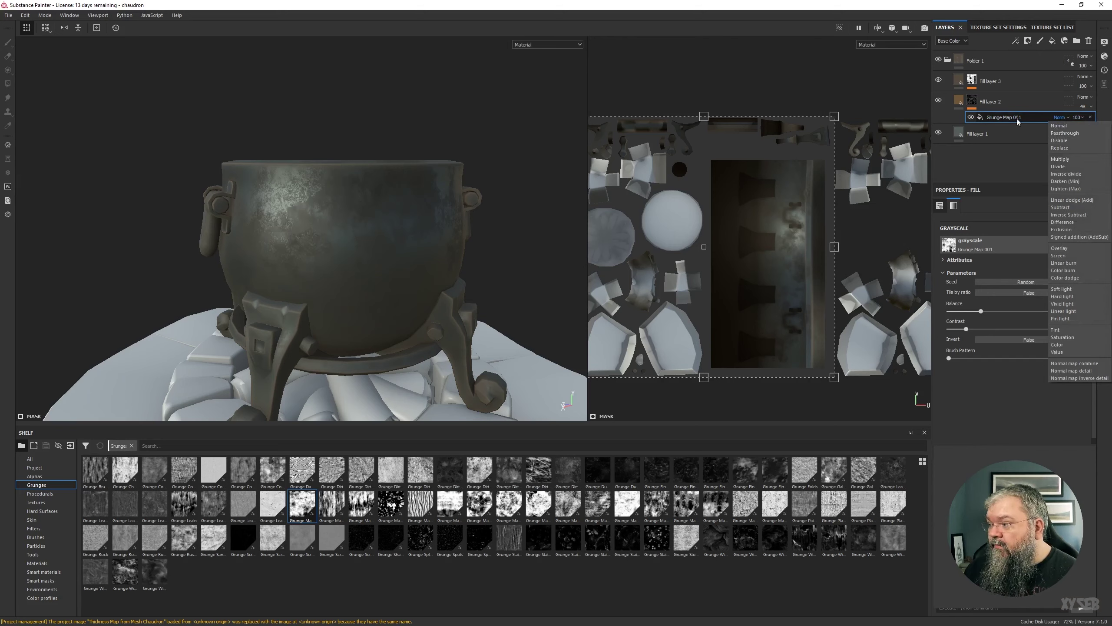
left_click(1071, 209)
scroll(242, 201, "up", 4)
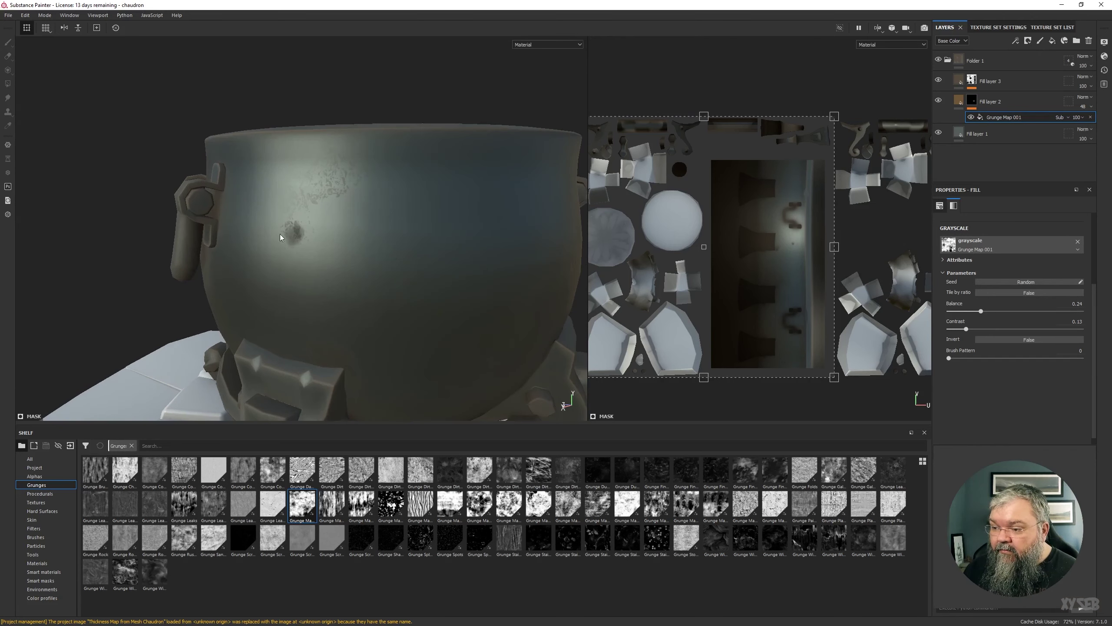
- Paint grunge patches into Fill layer 2's mask on the cauldron's side up to the rim, and check the pot from several angles
left_click(972, 101)
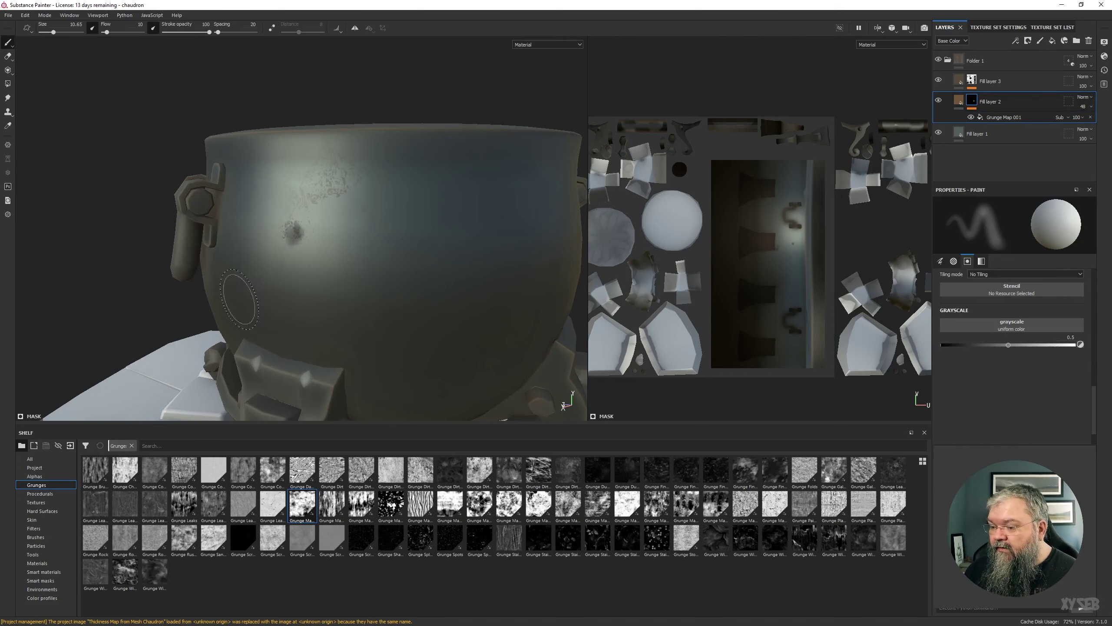
left_click_drag(298, 230, 303, 250)
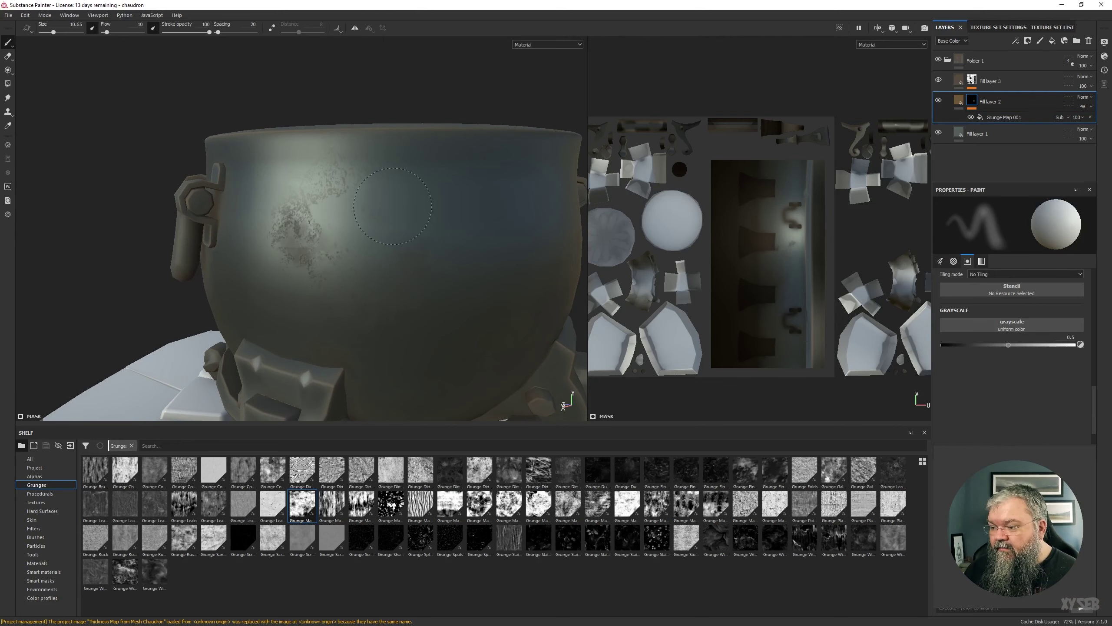
left_click_drag(320, 180, 302, 131)
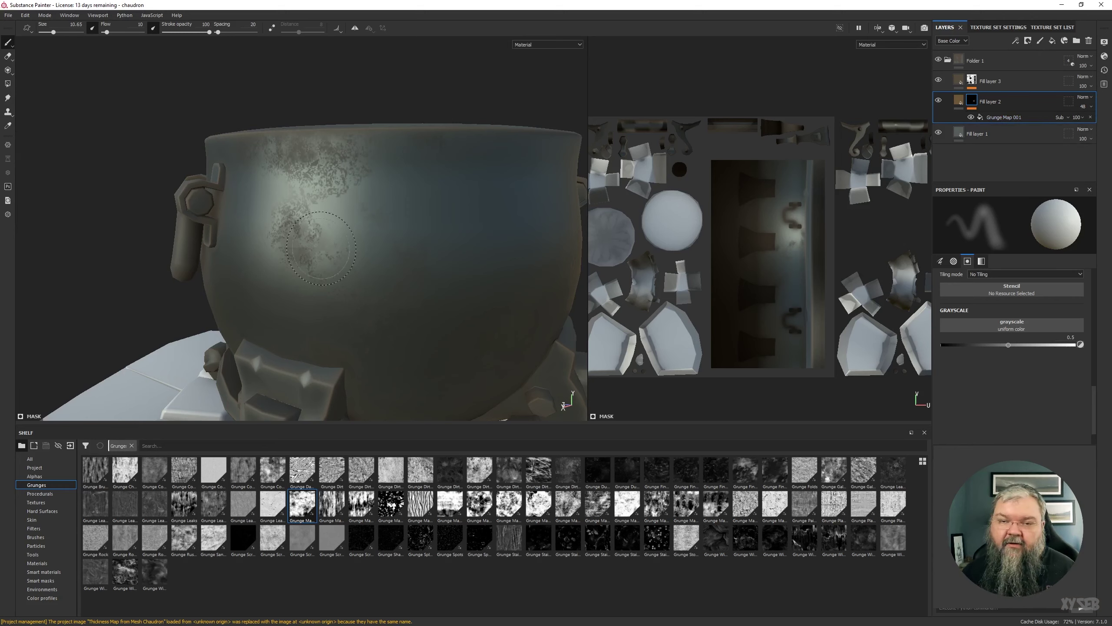
scroll(304, 247, "down", 3)
left_click_drag(414, 276, 381, 228, "alt")
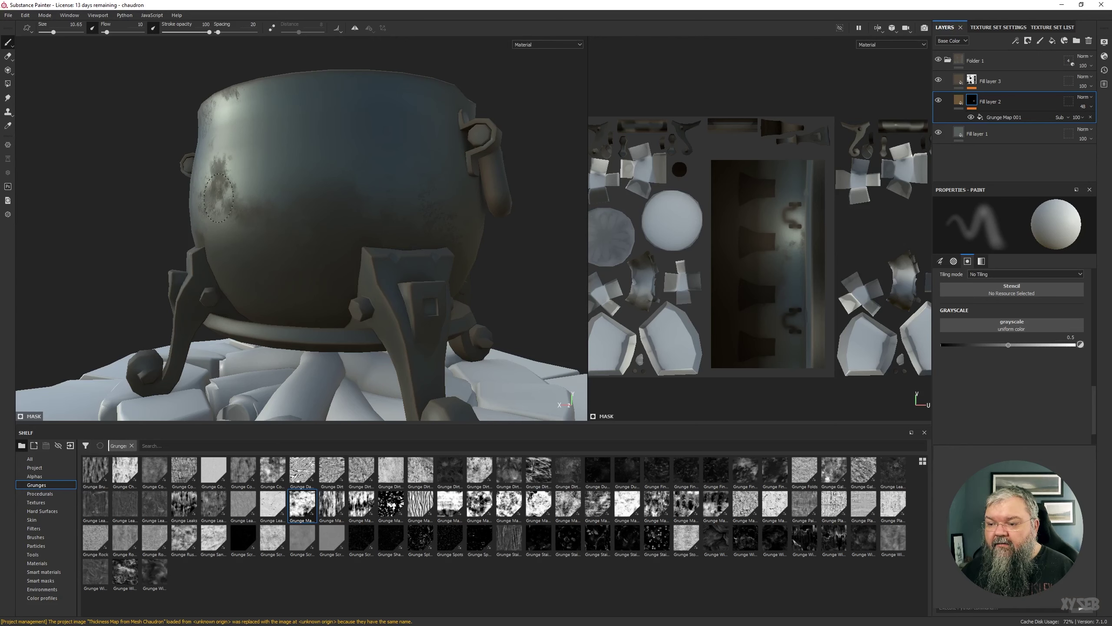
left_click_drag(218, 197, 136, 257, "alt")
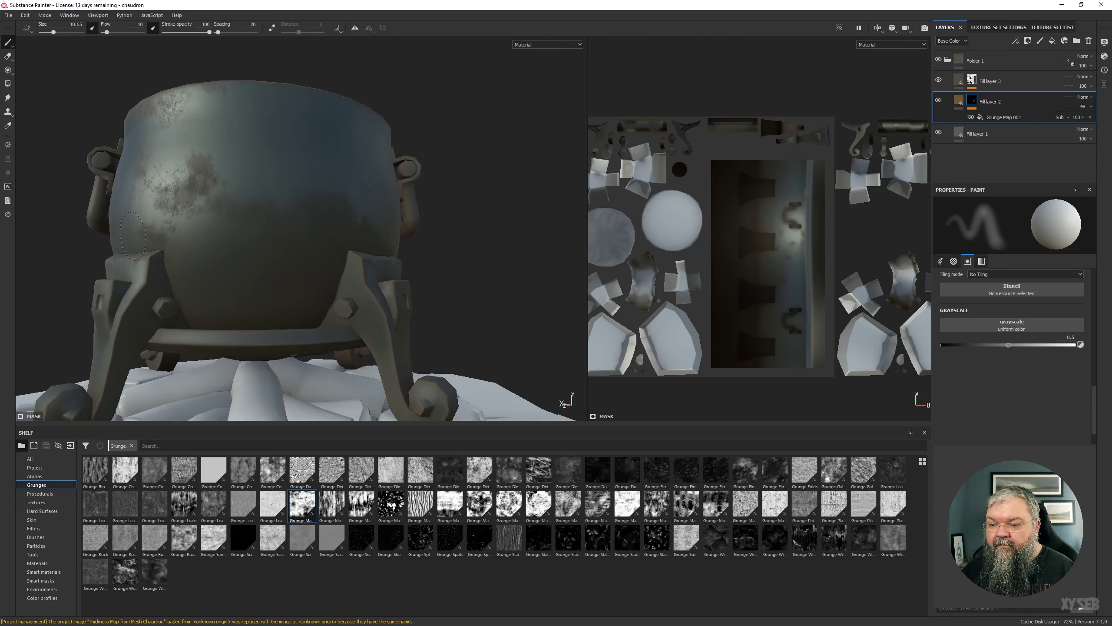
left_click_drag(253, 133, 348, 204, "alt")
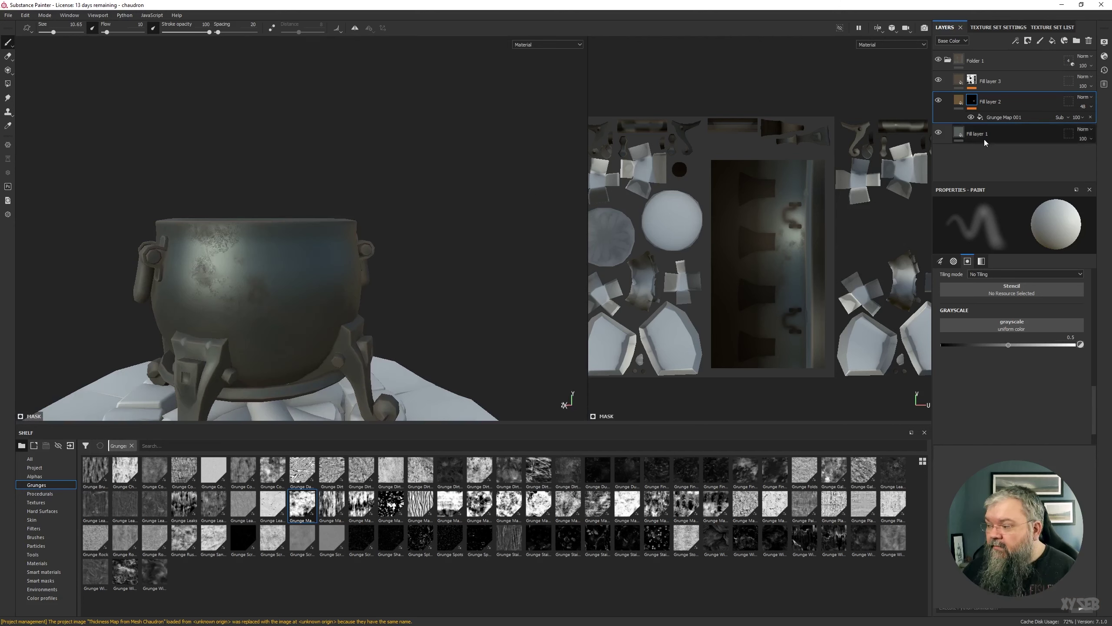
- Try Grunge Concrete Old and Grunge Concrete as the grayscale of Fill layer 2's mask fill
left_click(1003, 117)
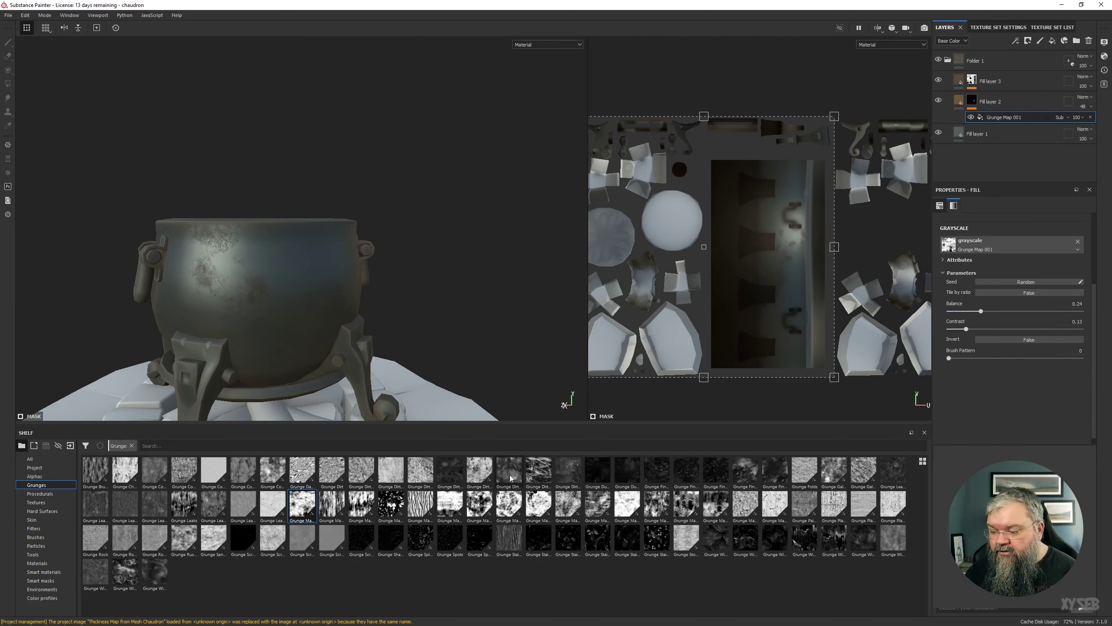
left_click_drag(273, 471, 983, 246)
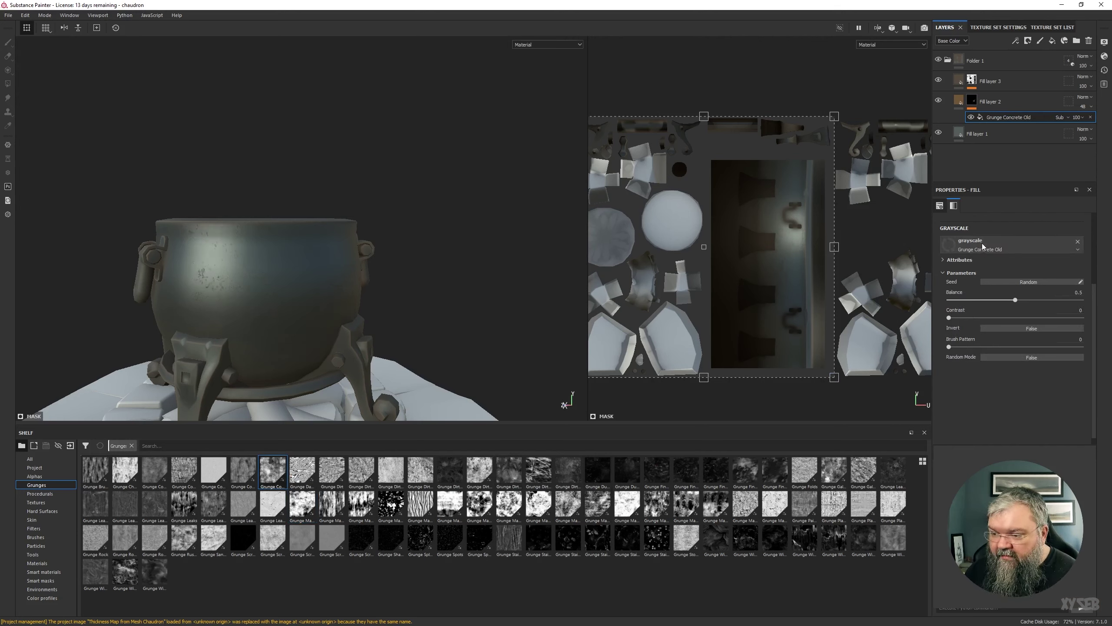
left_click_drag(160, 476, 1007, 247)
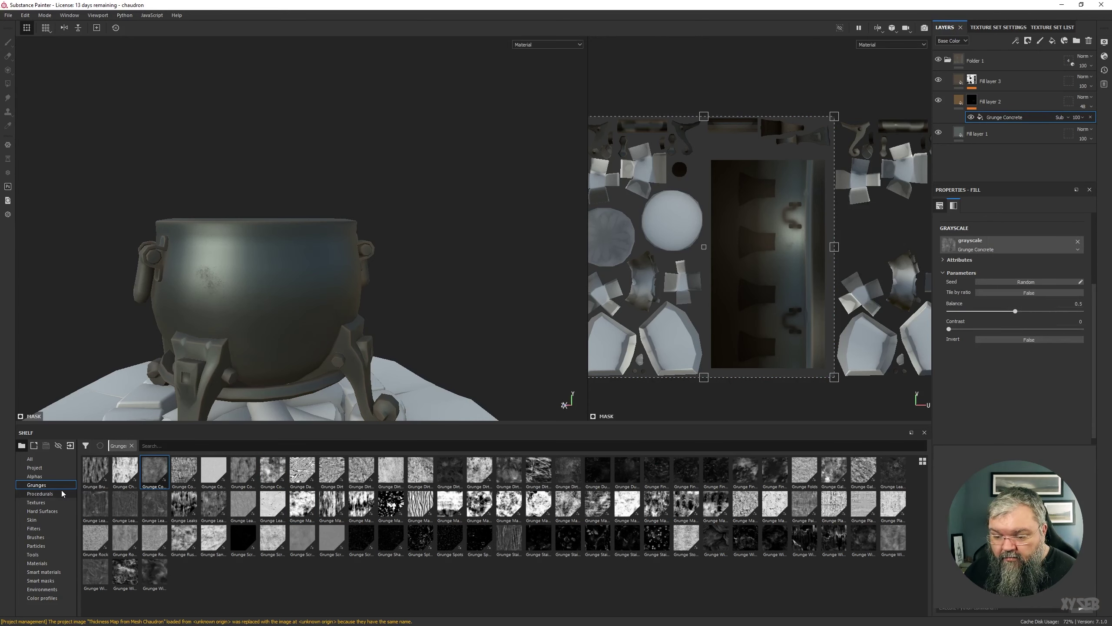
- Try the procedural Fabric Alternate V in Fill layer 2's mask fill, and replace it with Fabric Square Sharp
left_click(45, 494)
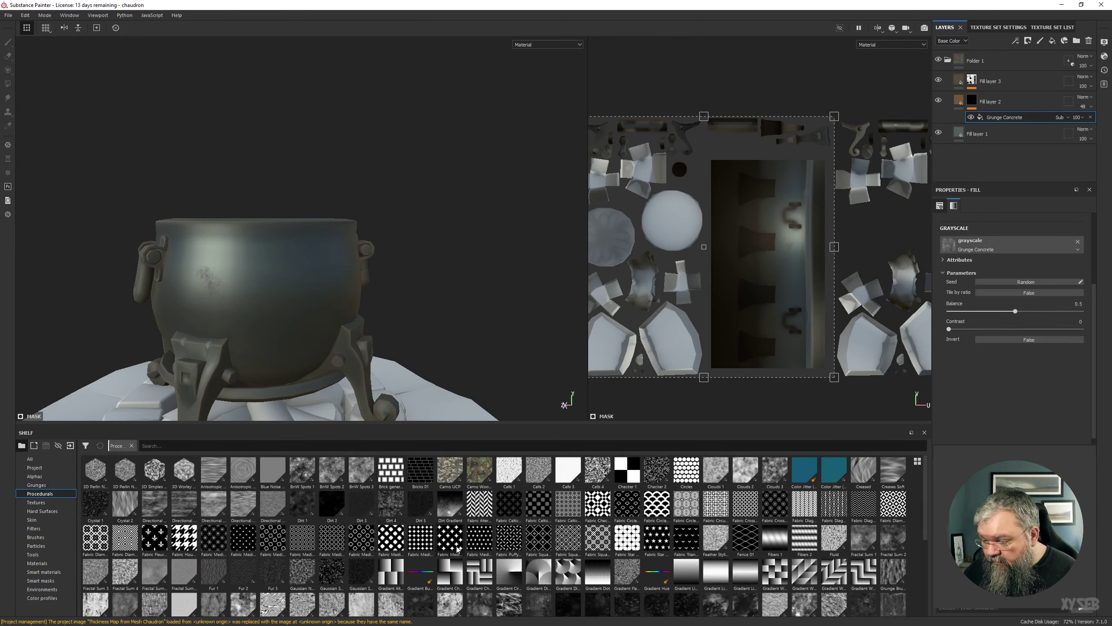
left_click_drag(473, 519, 969, 244)
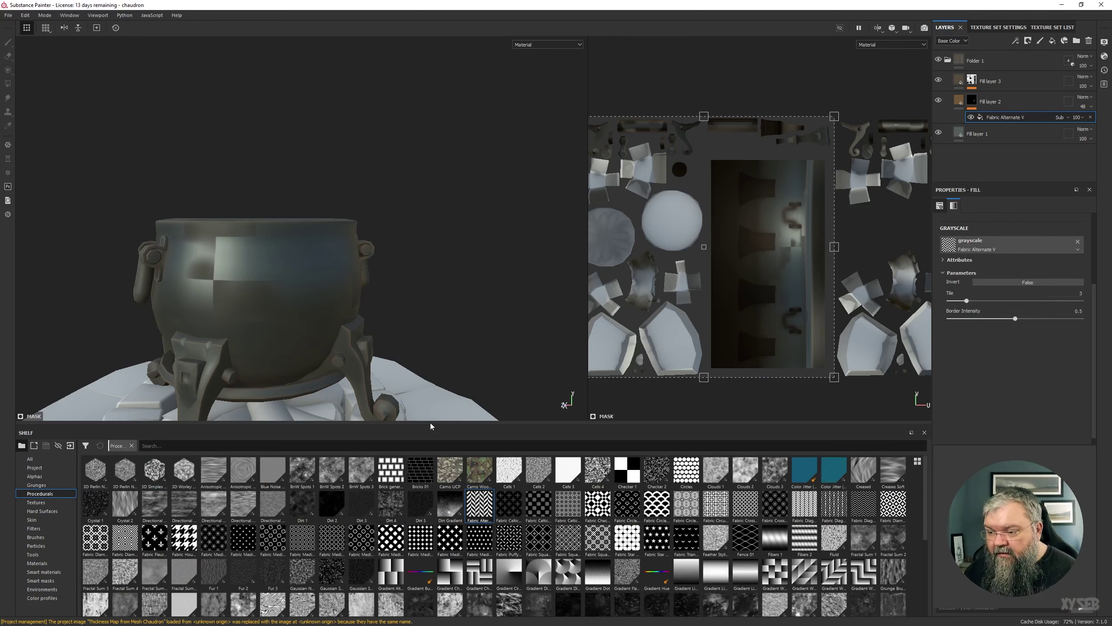
left_click_drag(569, 539, 1008, 246)
left_click_drag(483, 273, 388, 254, "alt")
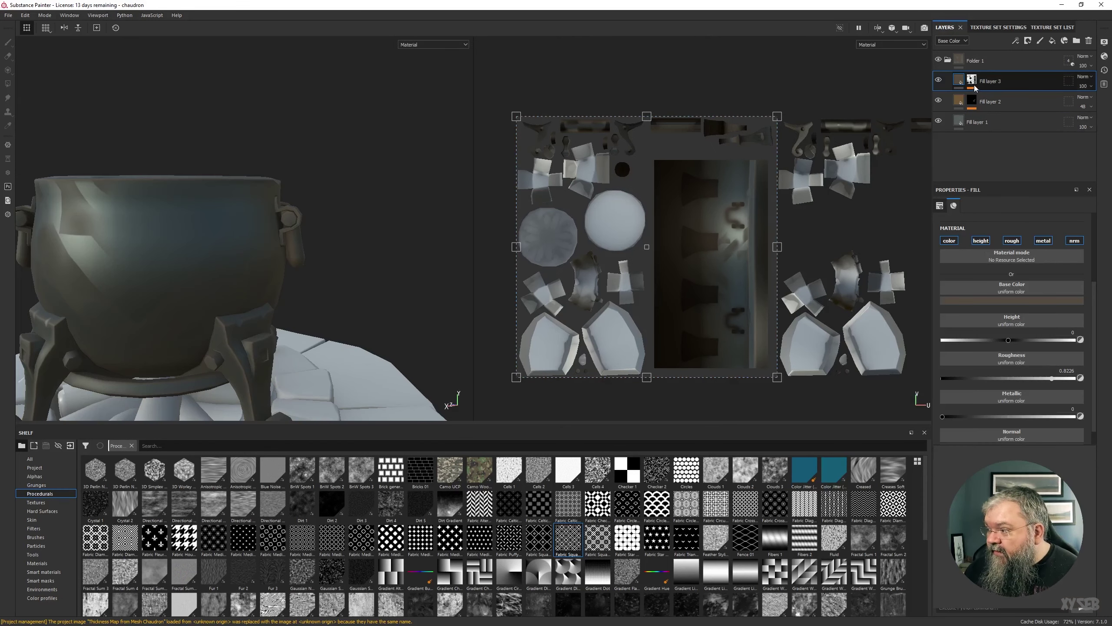
- Examine the Mask Editor generator settings on the top fill layer's mask, and select the Fabric Square Sharp effect in Fill layer 2's mask
left_click(973, 80)
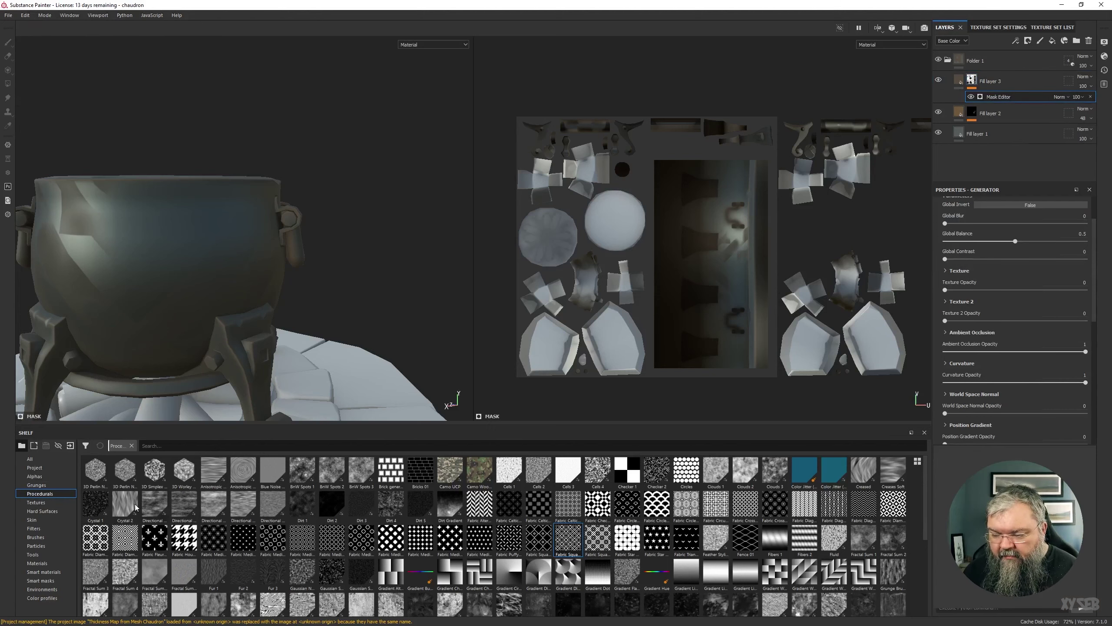
left_click_drag(302, 471, 332, 494)
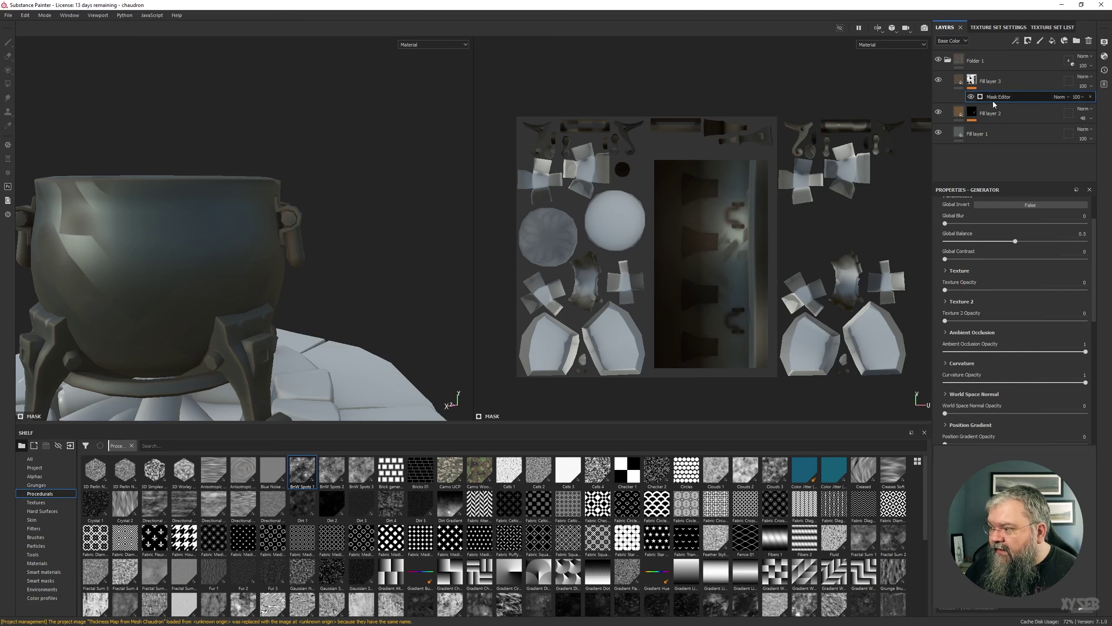
scroll(1017, 273, "up", 2)
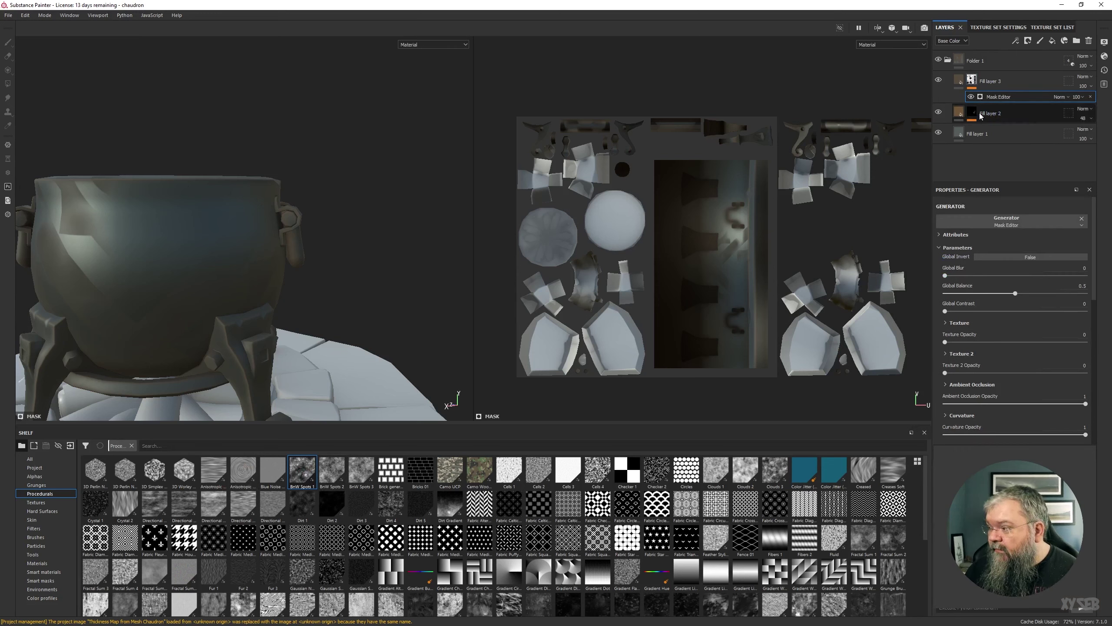
left_click_drag(980, 127, 980, 128)
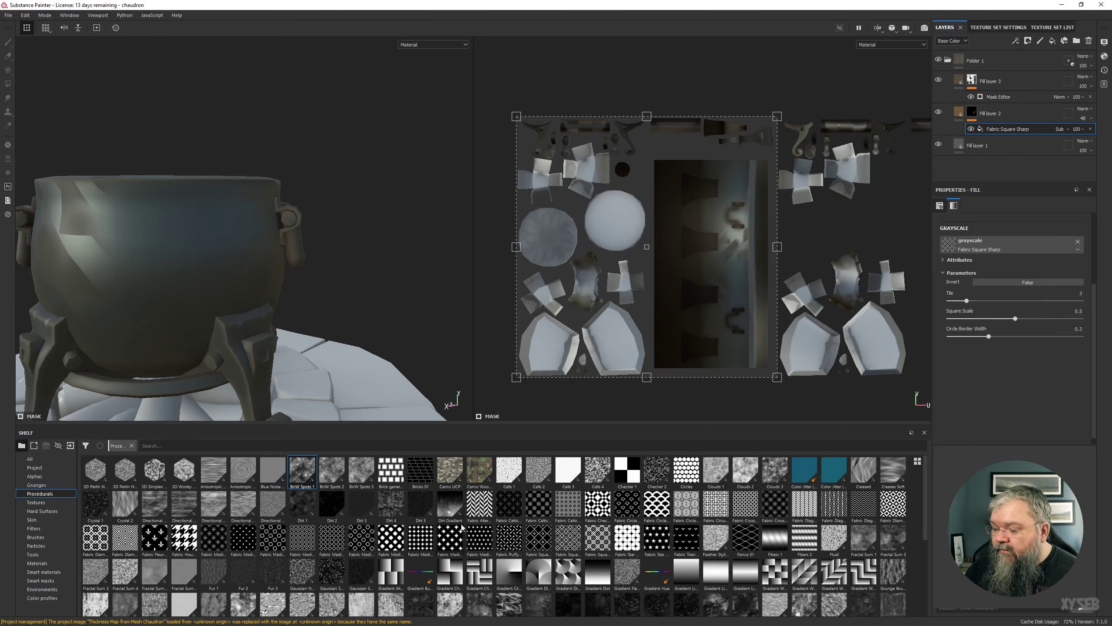
- Use the procedural BnW Spots 1 as the grayscale of Fill layer 2's mask fill
left_click_drag(302, 468, 991, 242)
left_click_drag(110, 155, 409, 258, "alt")
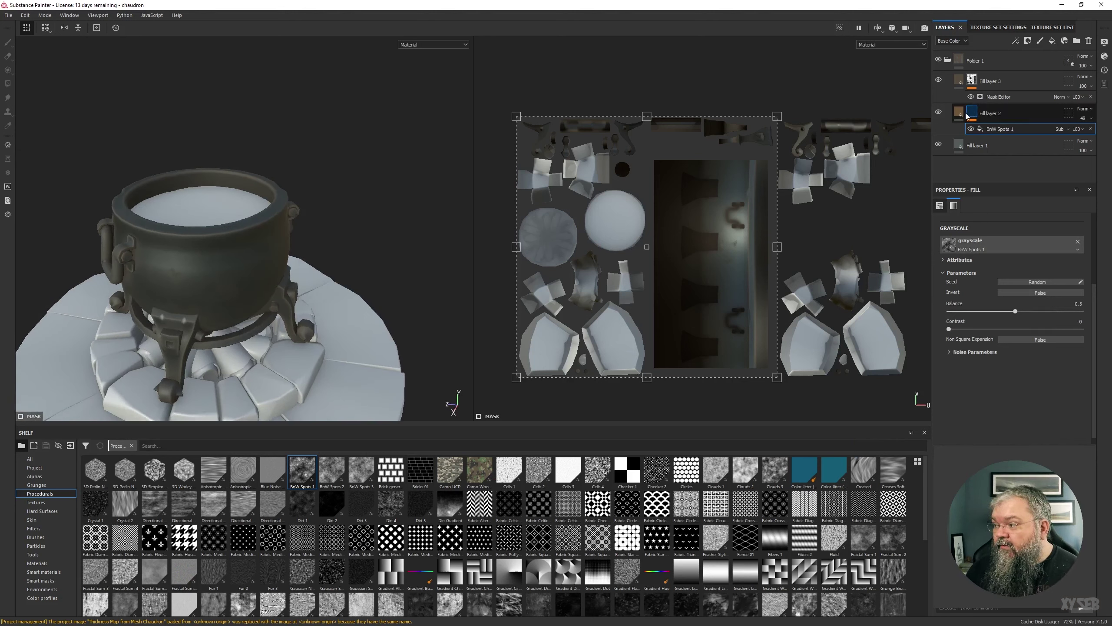
- Tint Fill layer 1's base color dark green, raise its height to 0.0194 and lower its roughness to 0.1677
left_click(959, 147)
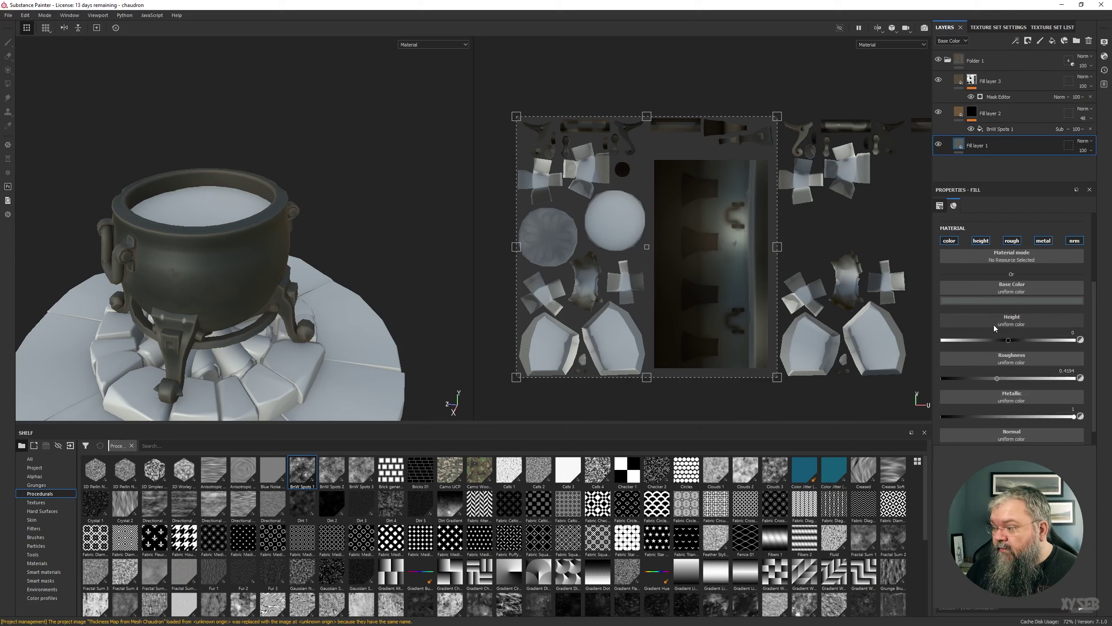
left_click(1004, 300)
mouse_move(999, 363)
left_mouse_down()
mouse_move(1003, 354)
mouse_move(1003, 367)
left_mouse_up()
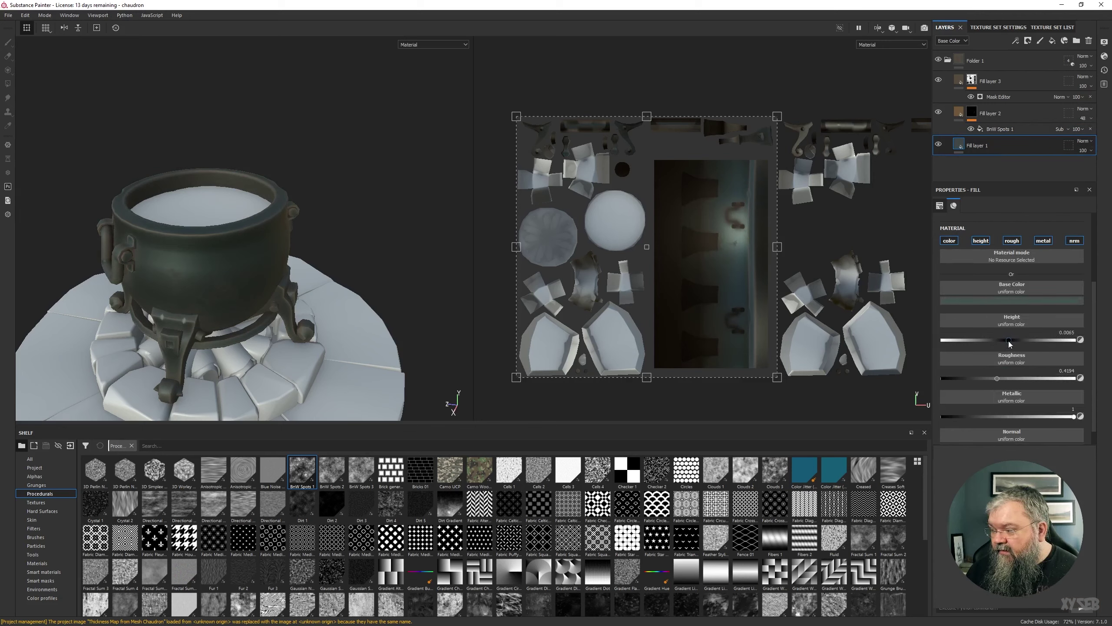
left_click_drag(991, 378, 963, 378)
left_click_drag(280, 246, 290, 209, "alt")
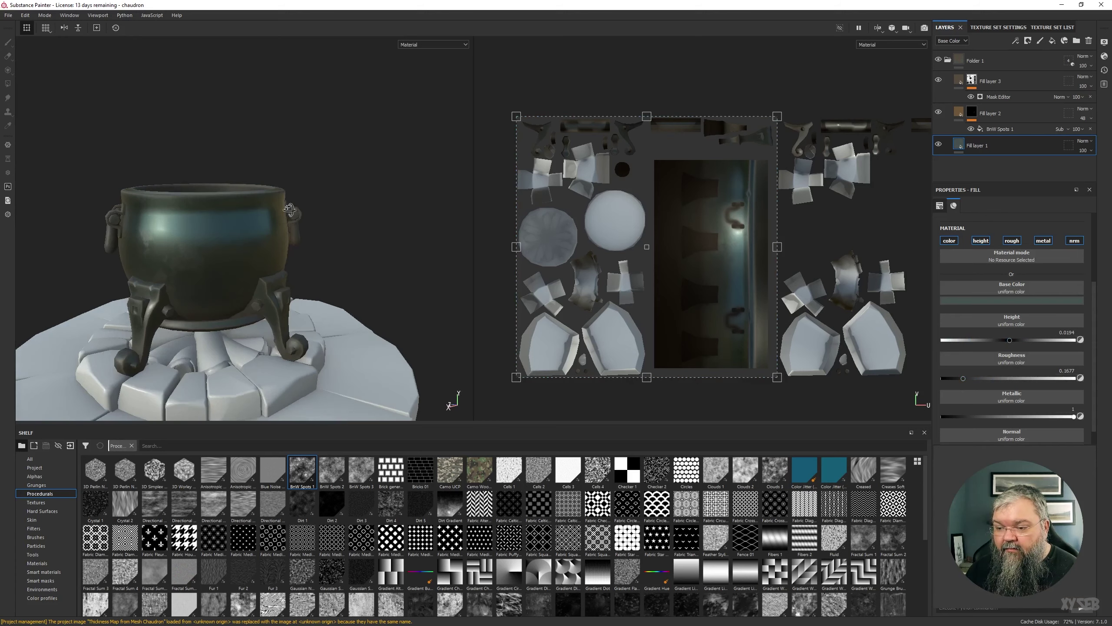
- Reset Fill layer 1's height to 0, set its roughness to 0.4323, and check the cauldron from several angles
mouse_move(1010, 376)
left_mouse_down()
mouse_move(1025, 380)
mouse_move(995, 386)
left_mouse_up()
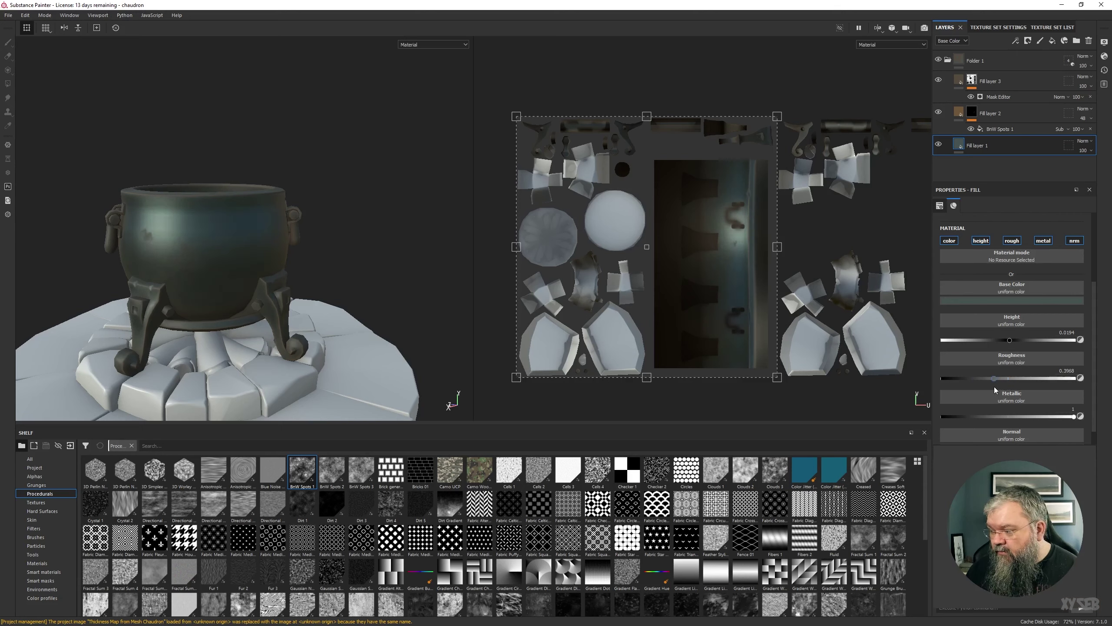
left_click(1065, 332)
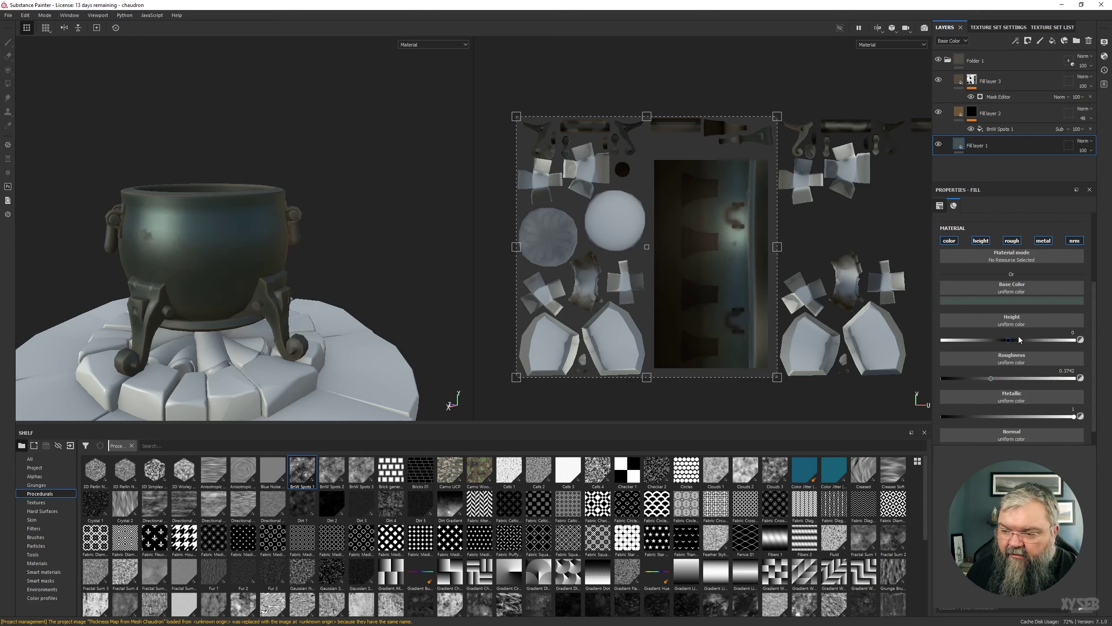
left_click_drag(999, 378, 1000, 378)
left_click_drag(253, 115, 355, 176, "alt")
scroll(248, 164, "down", 3)
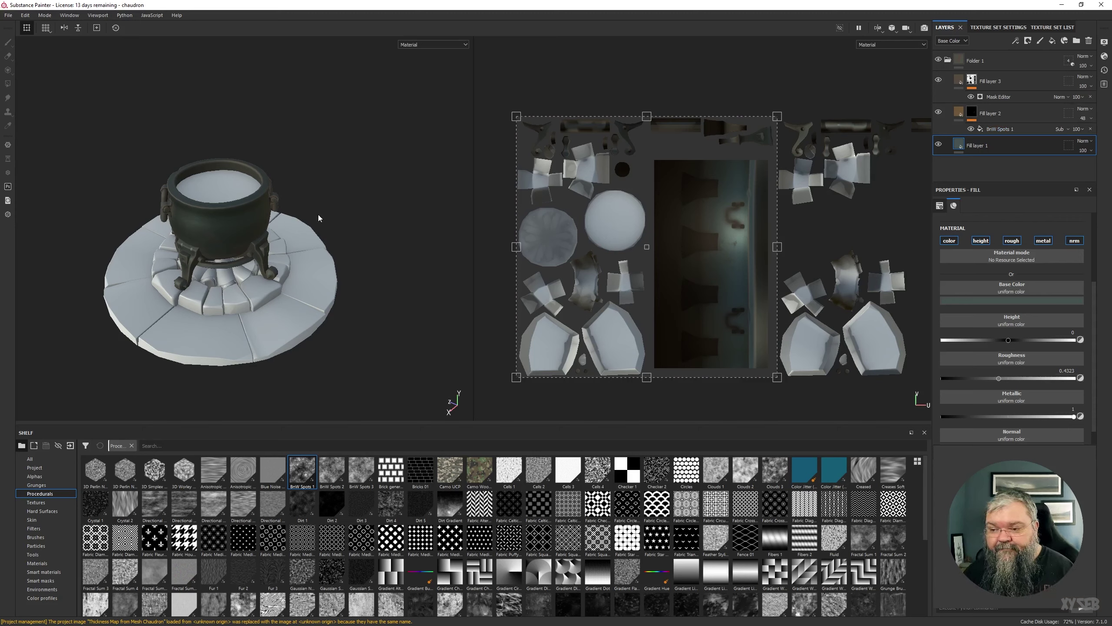
left_click_drag(319, 218, 311, 189, "alt")
scroll(310, 189, "up", 6)
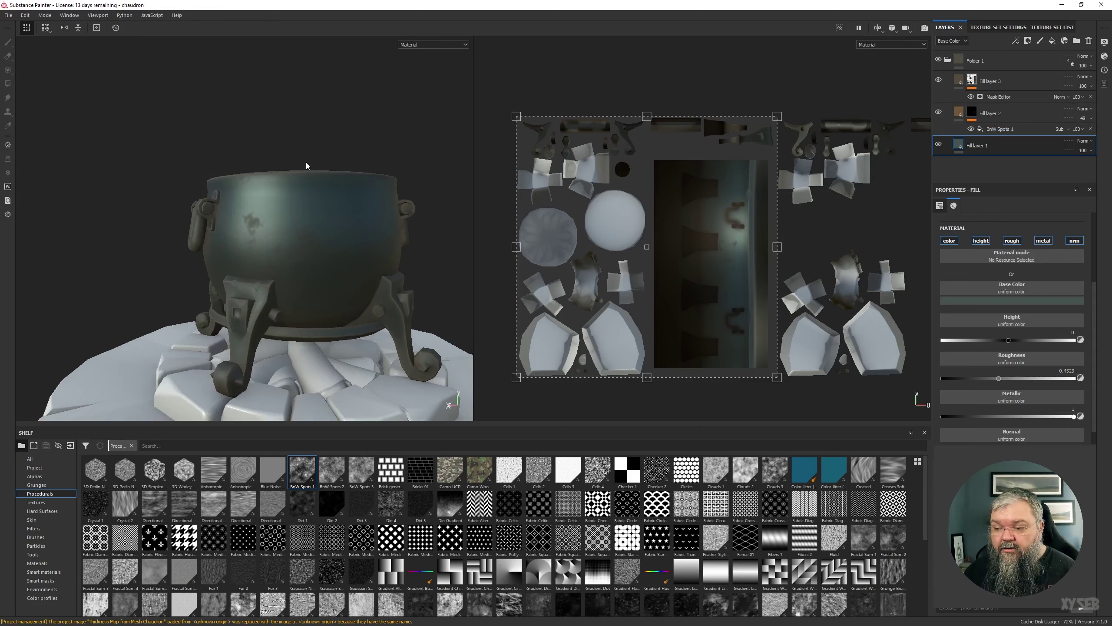
- Try the Steel Rough material on Fill layer 1 and check it around the cauldron
left_click(36, 502)
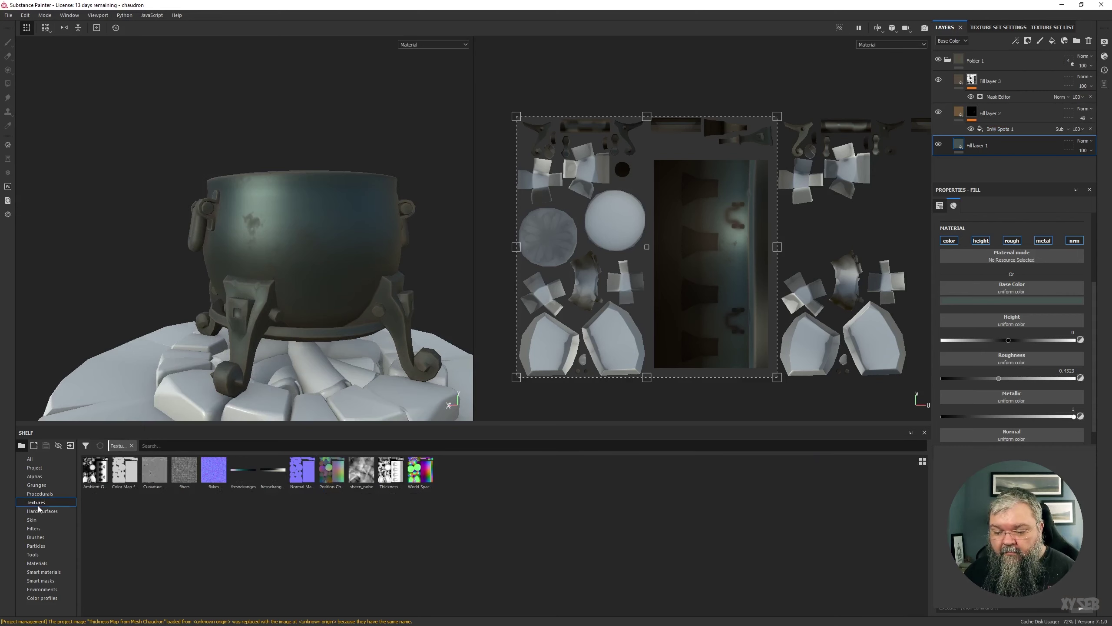
left_click(37, 563)
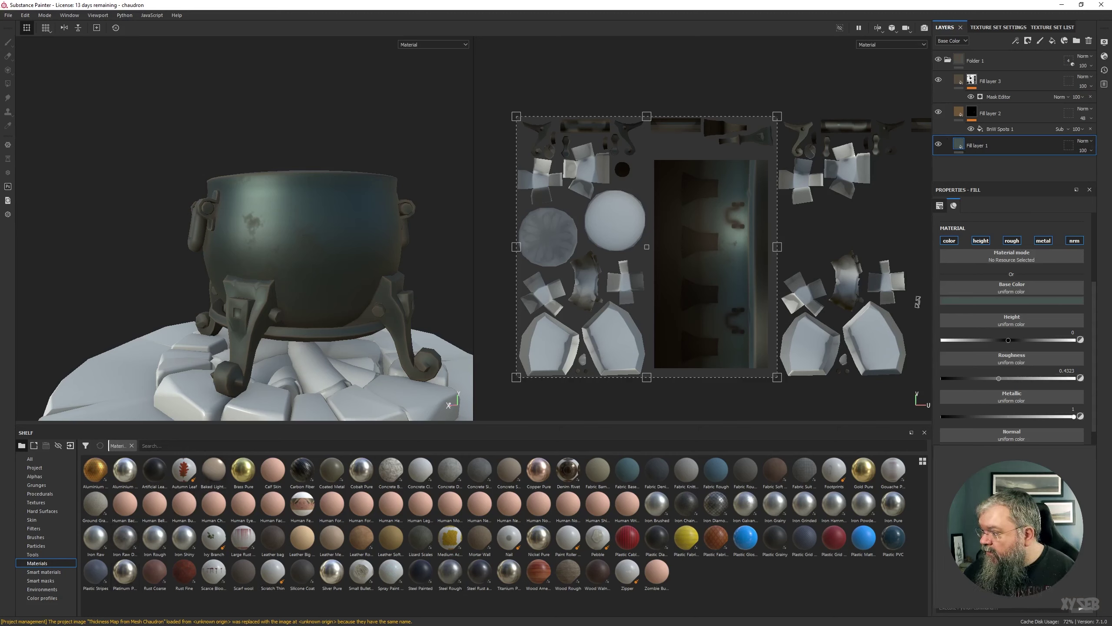
left_click_drag(450, 577, 1007, 256)
left_click_drag(280, 153, 280, 188, "alt")
scroll(297, 173, "down", 3)
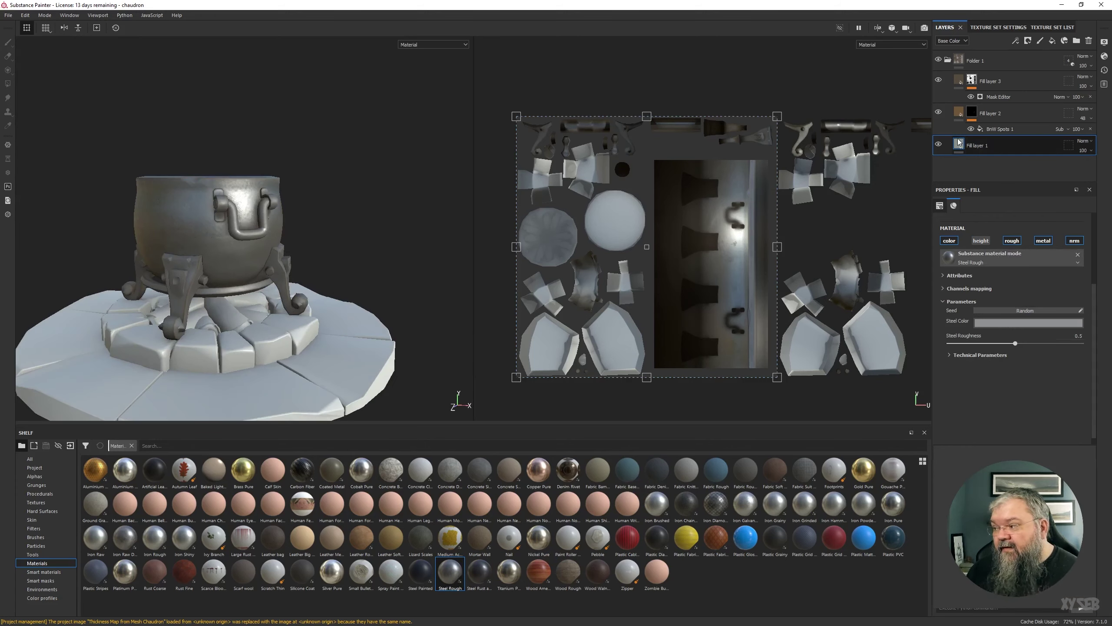
key("f")
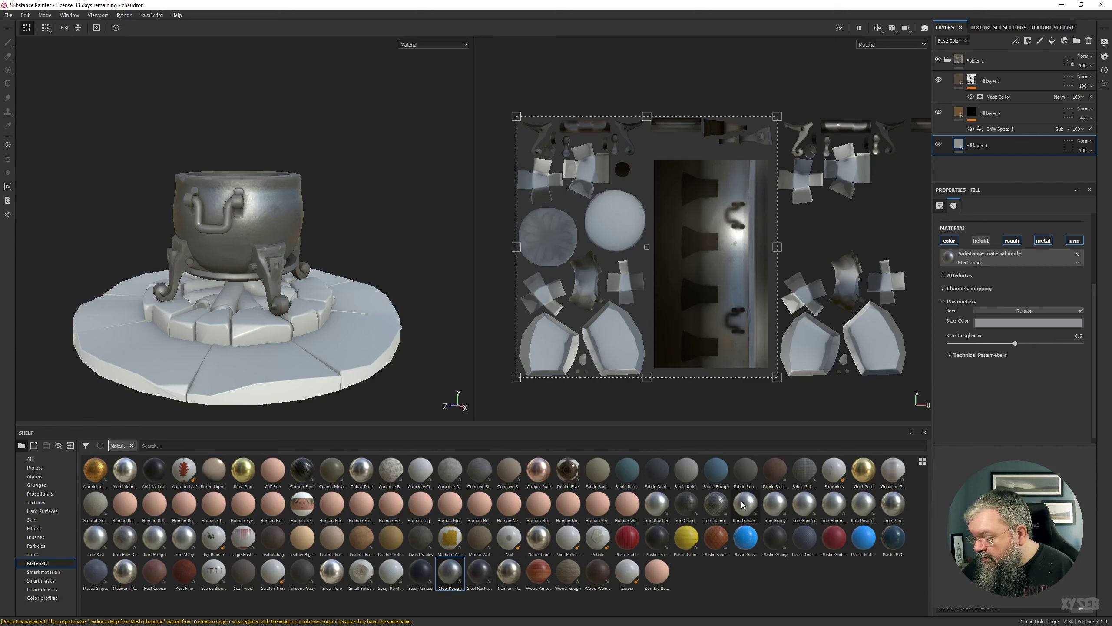
- Try the Iron Pure material on Fill layer 1 with its base color darkened to a 0.160 neutral grey
left_click_drag(893, 504, 997, 259)
left_click_drag(276, 119, 338, 194, "alt")
left_click(1005, 301)
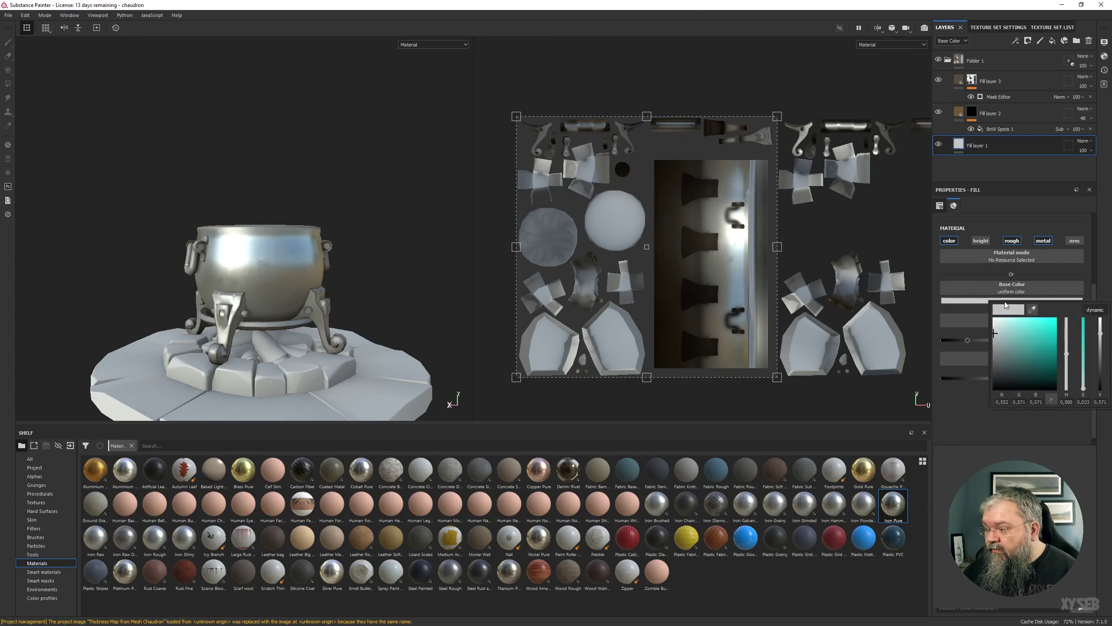
left_click_drag(1005, 337, 980, 359)
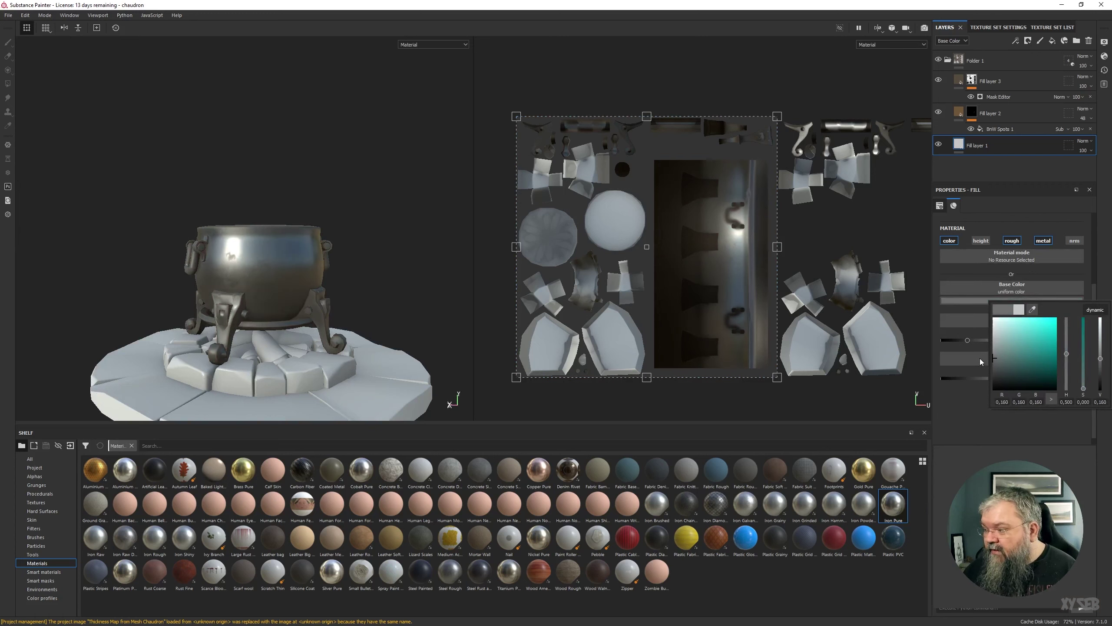
left_click(367, 594)
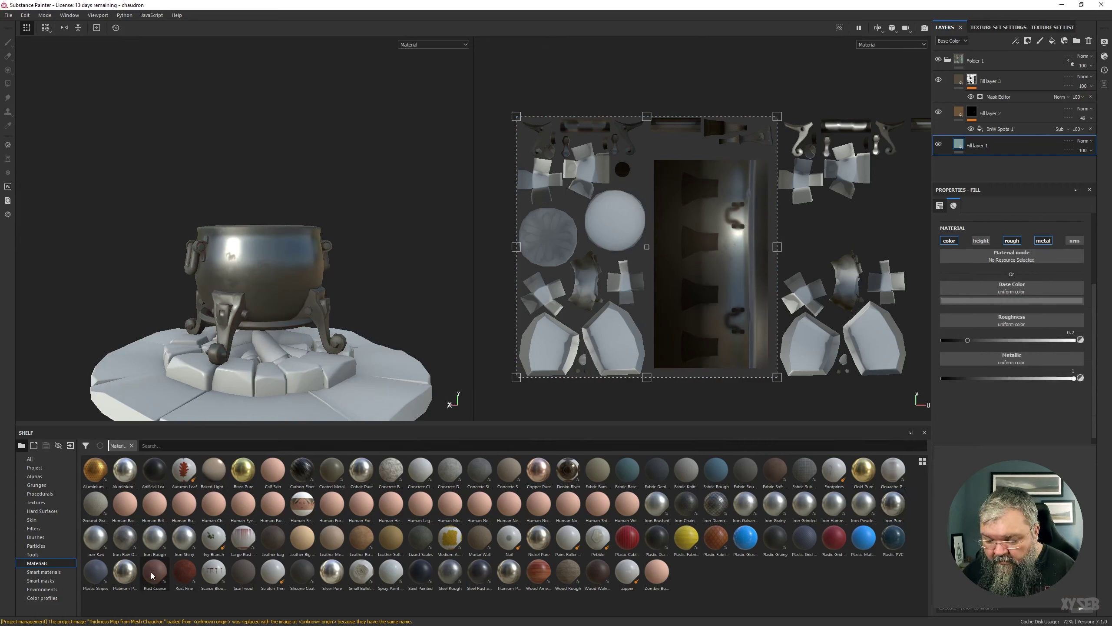
left_click_drag(333, 263, 307, 267, "alt")
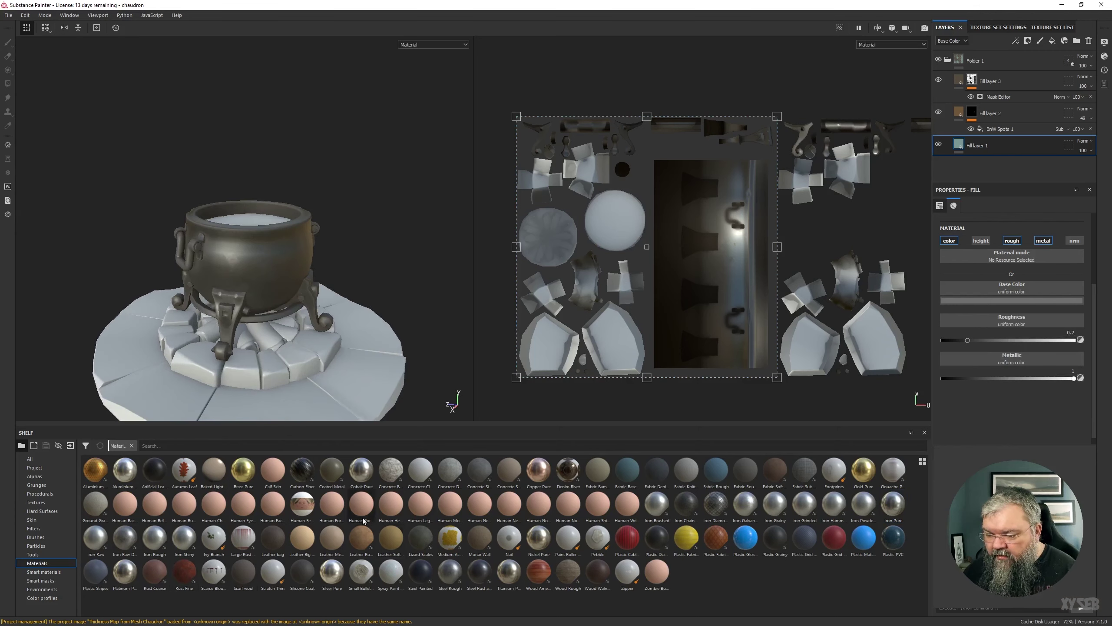
- Try the Iron Brushed material on Fill layer 1 with its metal color darkened to a 0.443 grey
mouse_move(657, 505)
left_mouse_down()
mouse_move(992, 274)
mouse_move(1006, 251)
mouse_move(979, 158)
mouse_move(964, 148)
mouse_move(991, 263)
left_mouse_up()
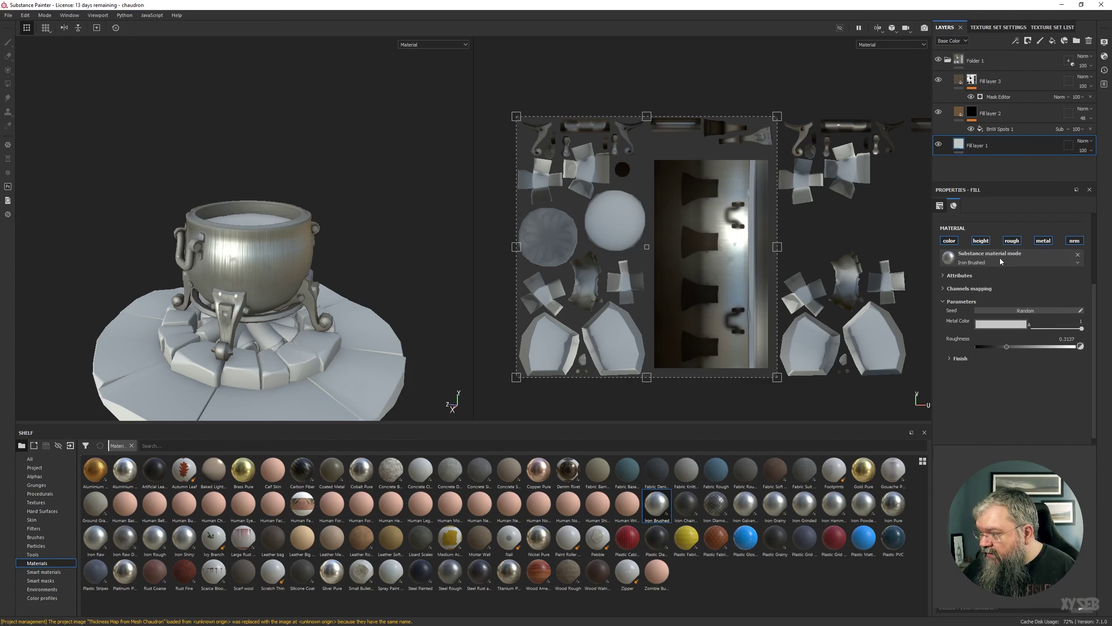
left_click(1000, 325)
left_click_drag(994, 357, 984, 384)
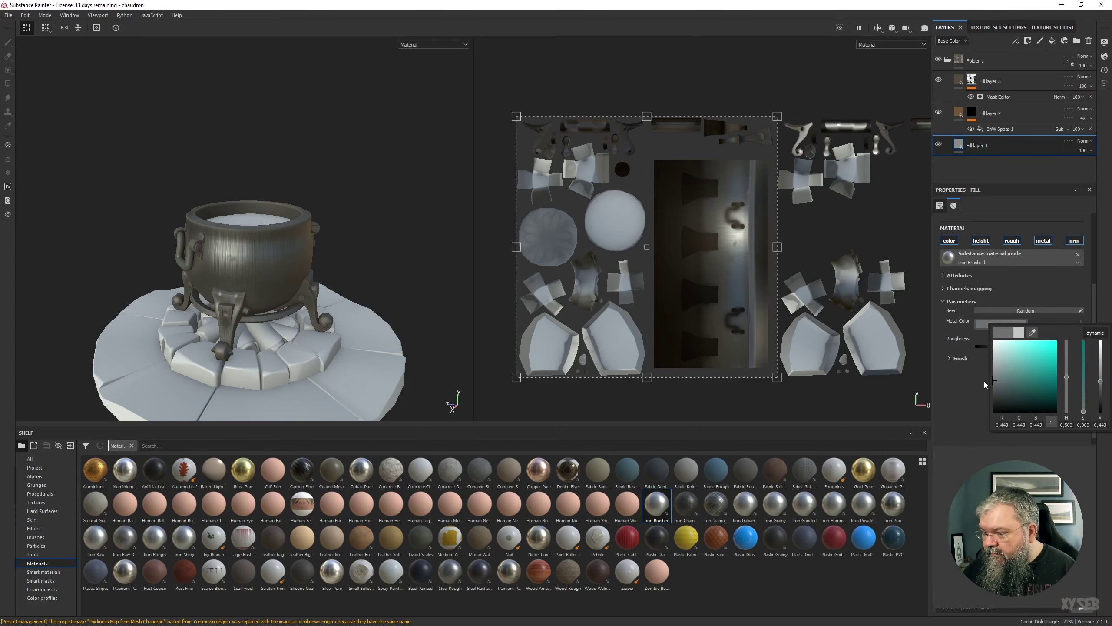
left_click_drag(303, 316, 324, 245, "alt")
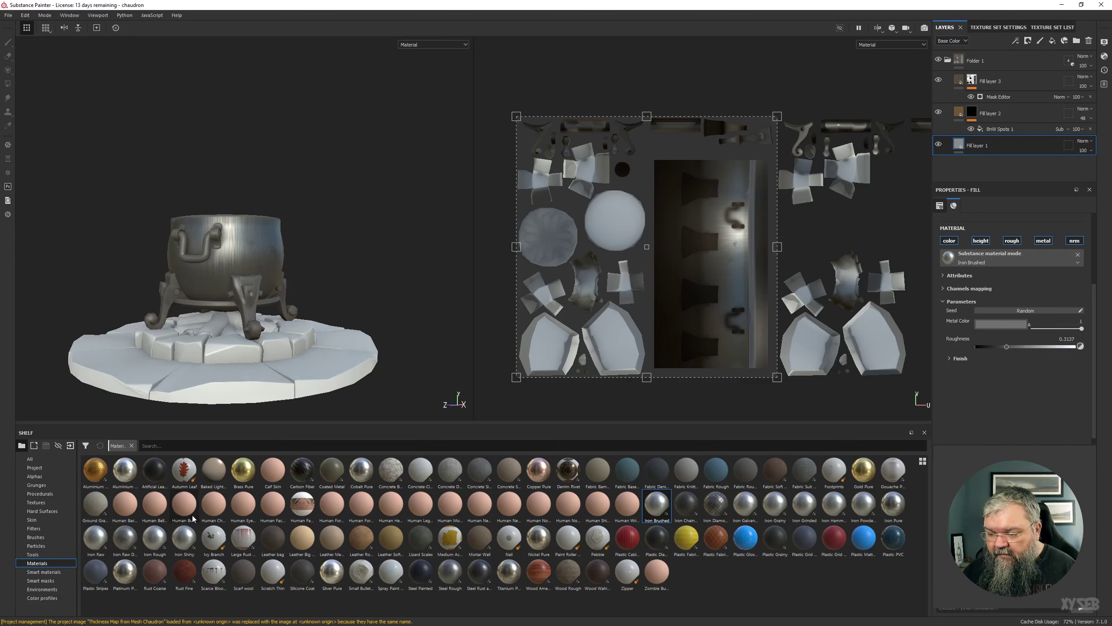
- Apply the Rust Fine material to Fill layer 2
left_click(945, 132)
key("Delete")
left_click_drag(188, 578, 1015, 258)
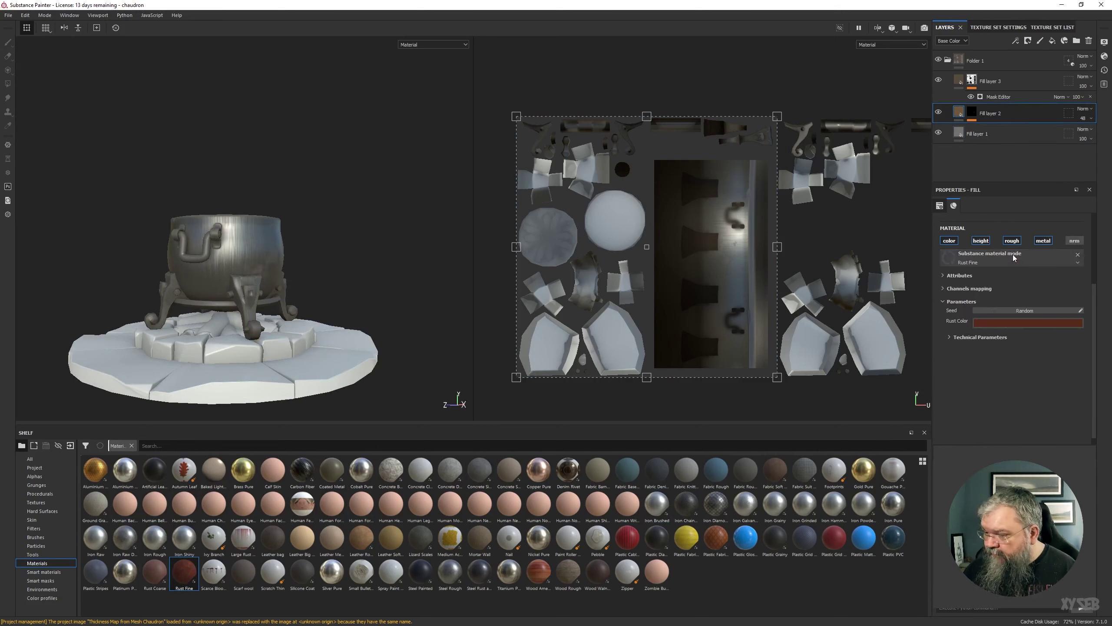
- Apply the Rust Coarse material to the top fill layer and check it on the cauldron's rim, legs and handles
left_click(959, 83)
left_click_drag(155, 572, 1013, 265)
left_click_drag(1012, 255, 1012, 255)
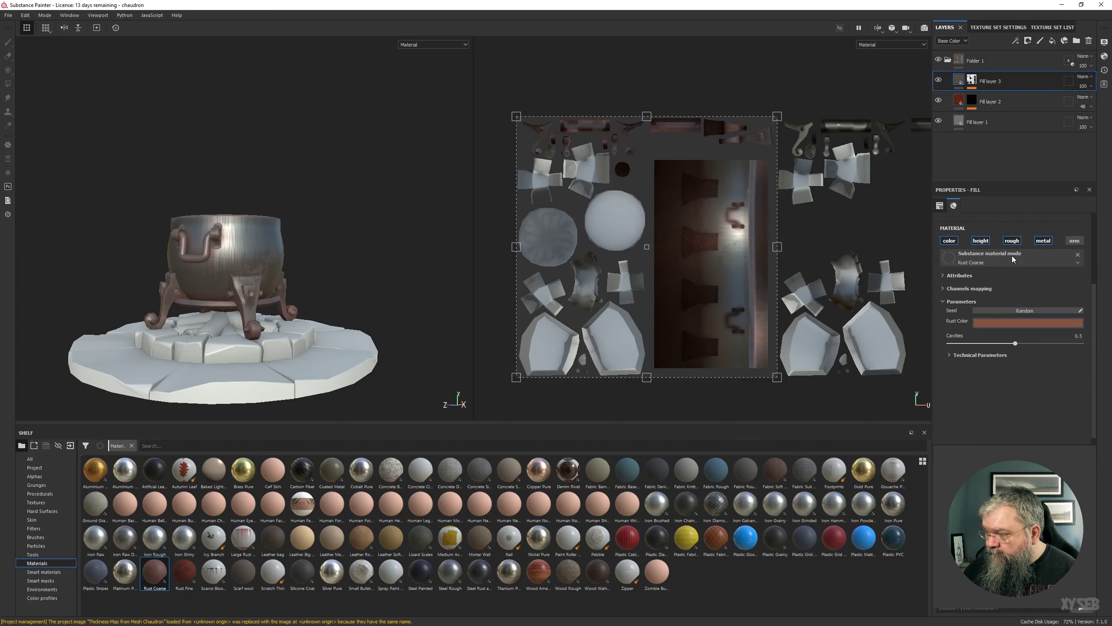
mouse_move(335, 166)
left_mouse_down("alt")
mouse_move(277, 184)
mouse_move(333, 250)
left_mouse_up("alt")
- Apply Steel Rough to Fill layer 1, with normal intensity 0 and the steel color darkened to a grey of about 0.42
left_click(964, 125)
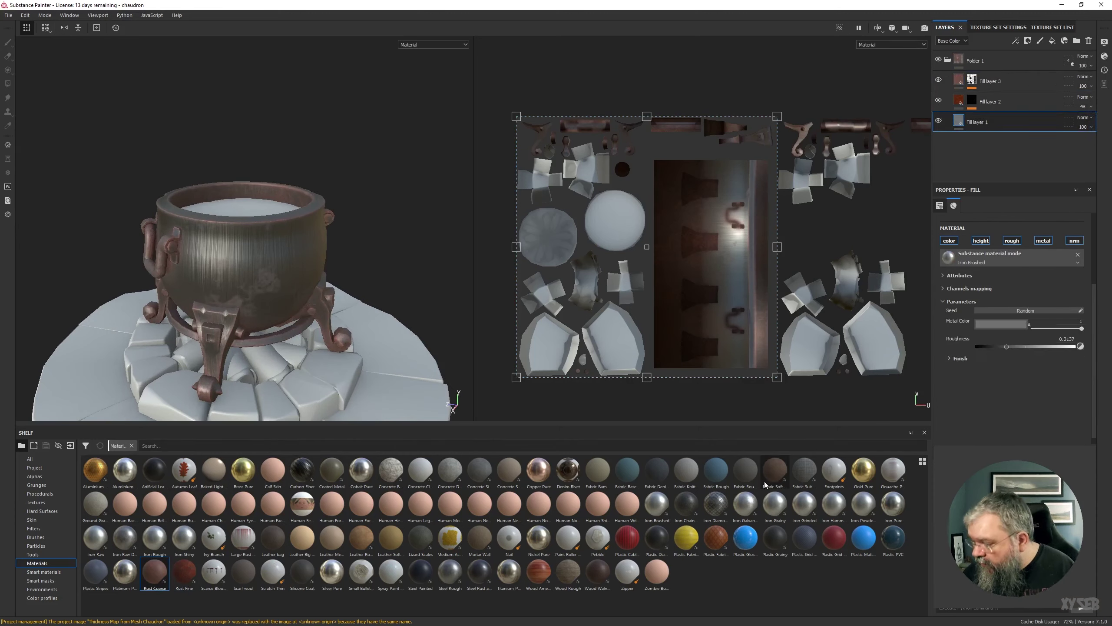
left_click_drag(454, 576, 1001, 263)
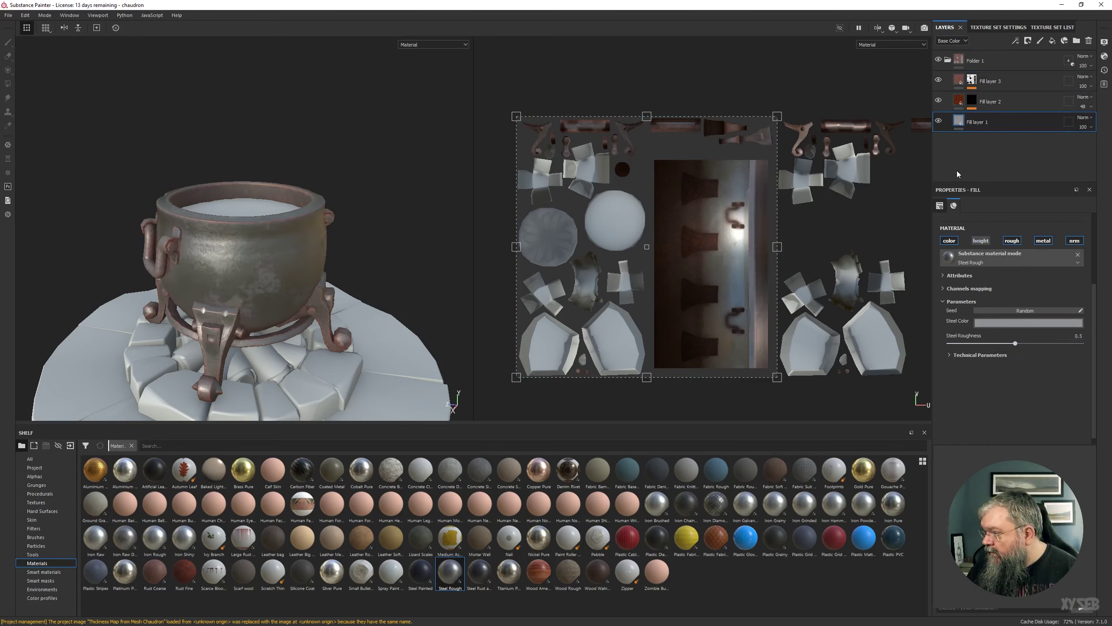
left_click(966, 356)
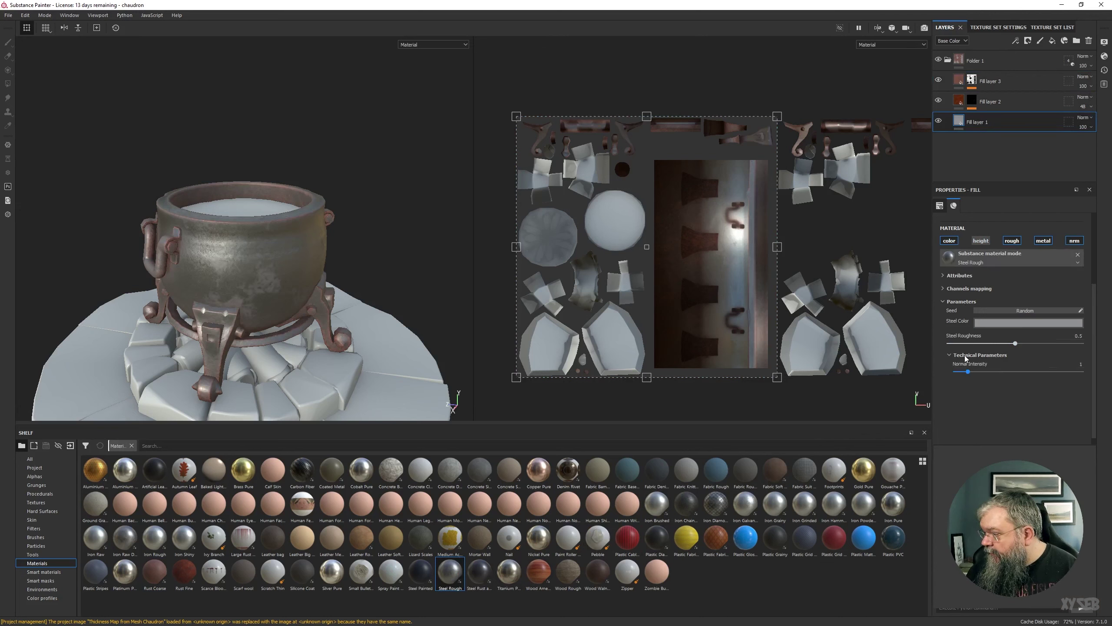
left_click_drag(966, 371, 956, 373)
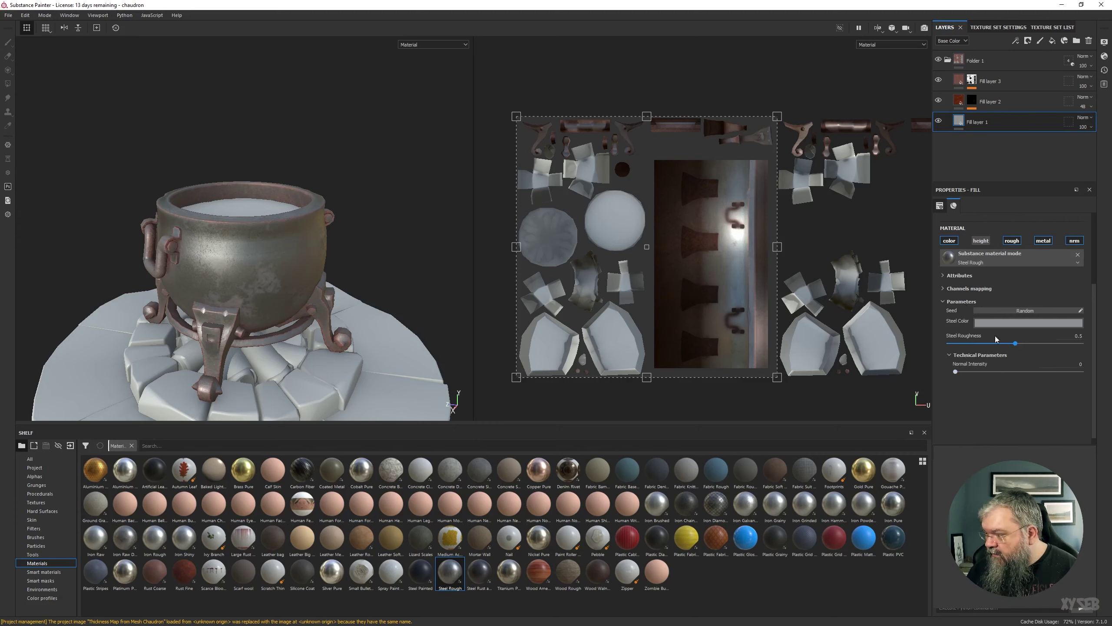
left_click(1010, 322)
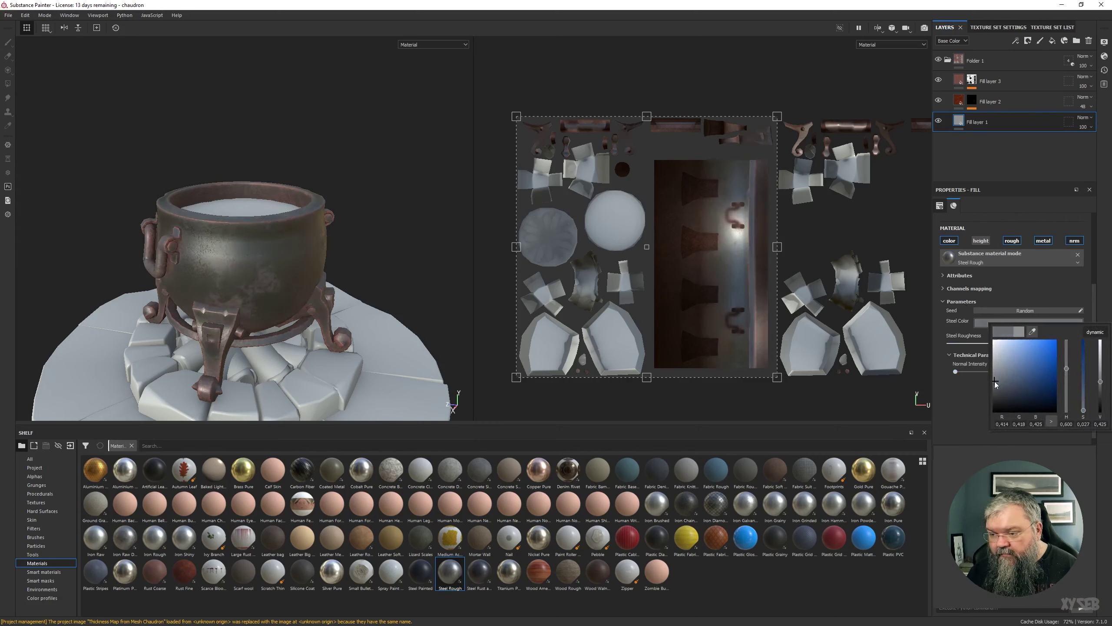
left_click_drag(298, 256, 314, 287, "alt")
- Change the top fill layer's rust color to an orange-brown of 0.575, 0.404, 0.203
left_click(957, 80)
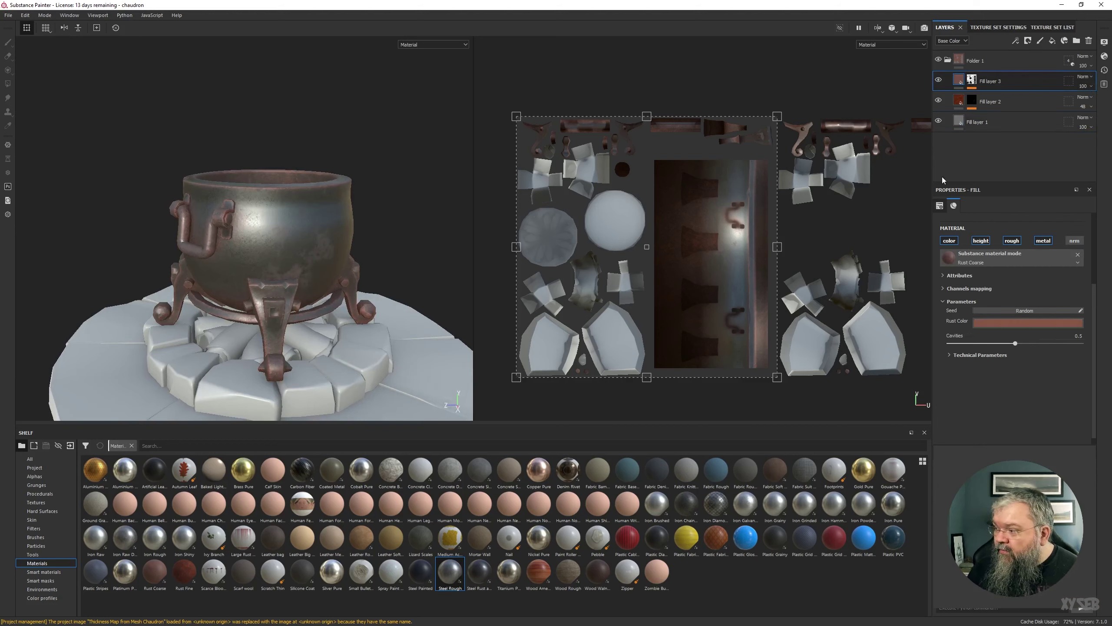
left_click(1008, 322)
left_click_drag(1067, 409, 1068, 409)
left_click(1030, 373)
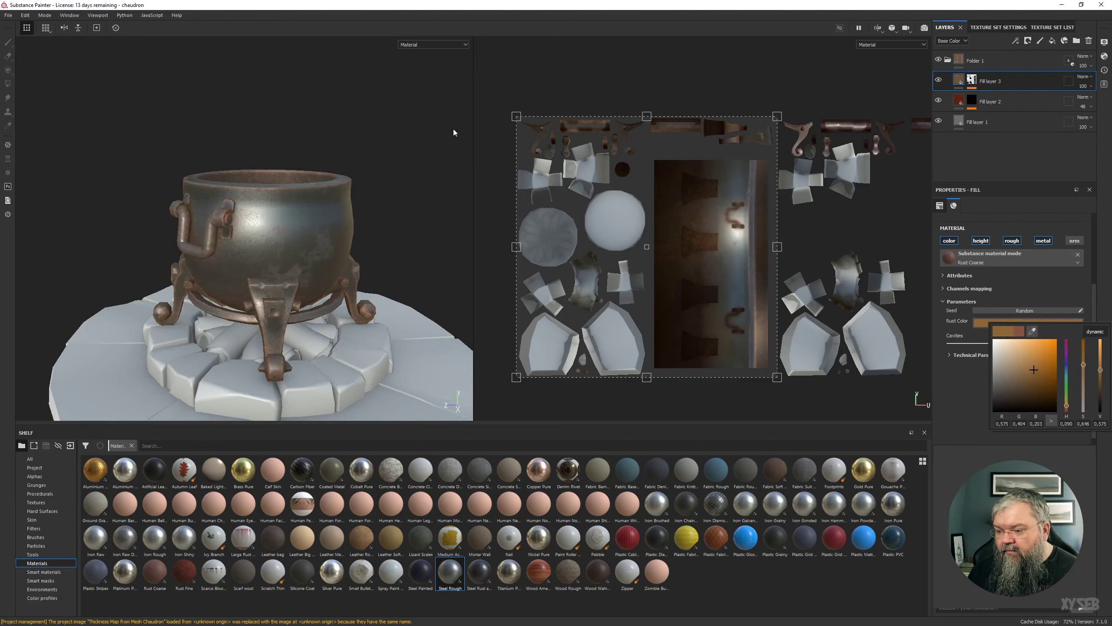
left_click_drag(324, 97, 351, 156, "alt")
scroll(351, 156, "down", 5)
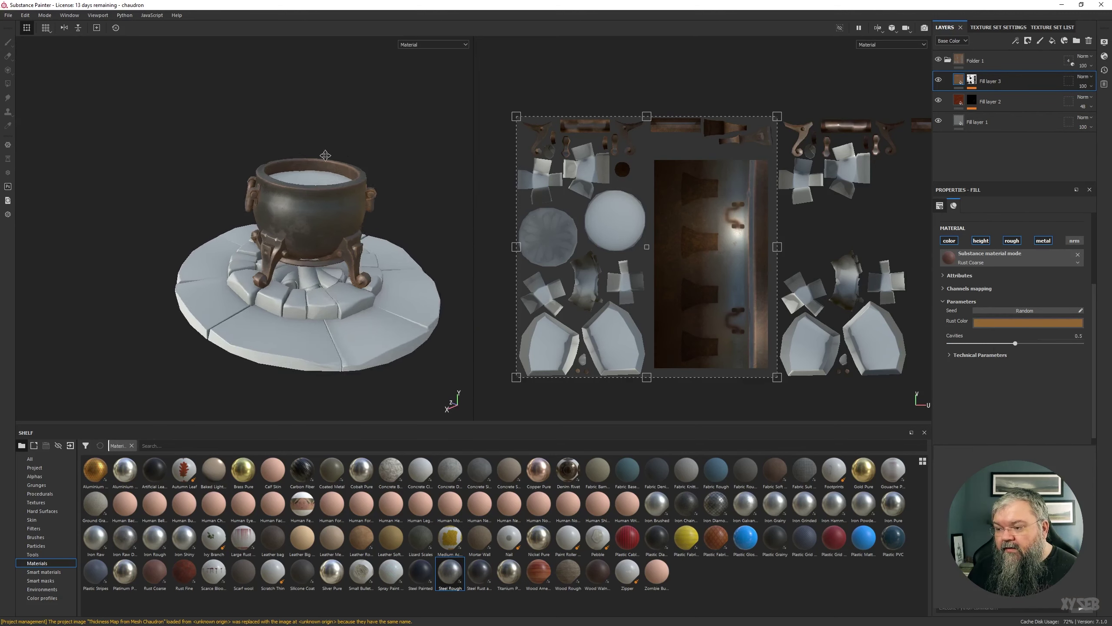
- Check the cauldron's rust from several angles and shift the top fill layer's rust color to a duller olive brown
middle_click_drag(341, 205, 312, 192, "alt")
scroll(266, 218, "up", 4)
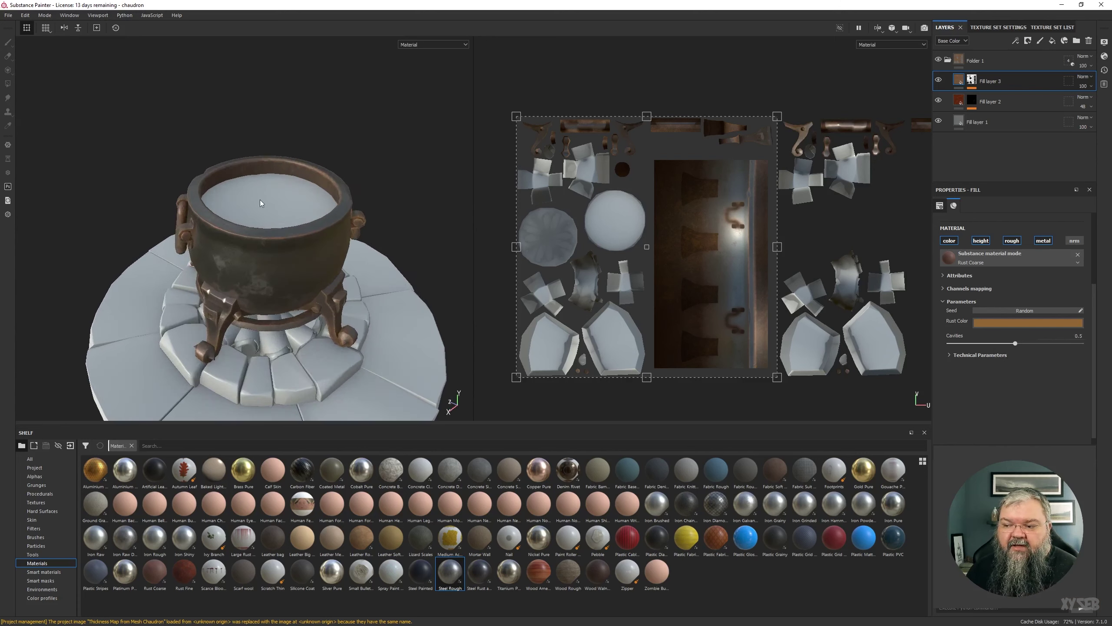
left_click_drag(260, 200, 270, 169, "alt")
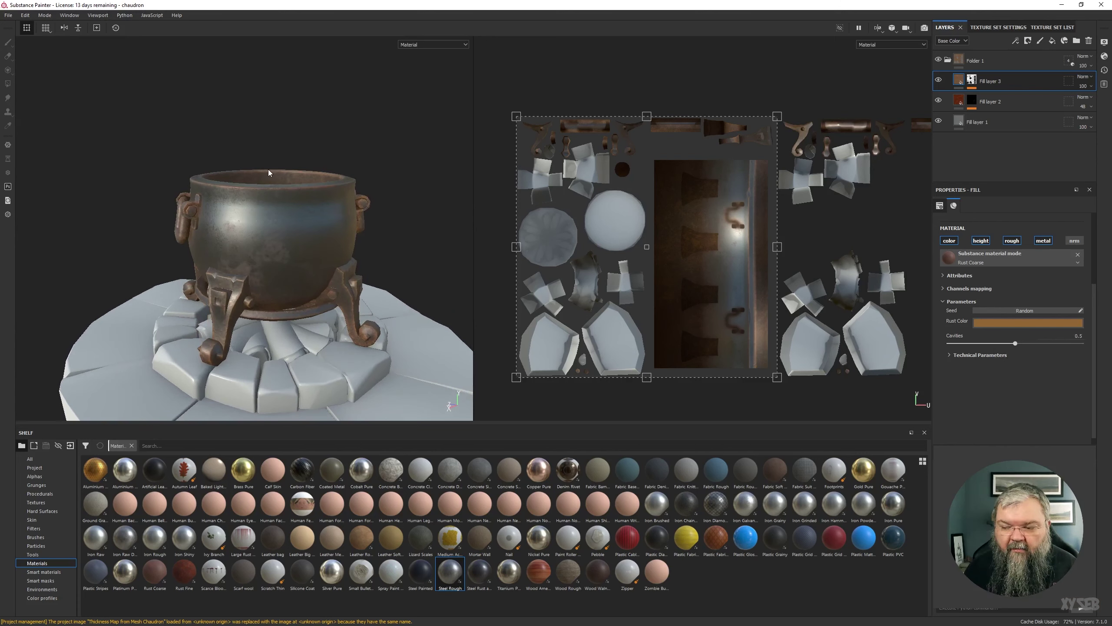
left_click_drag(225, 128, 198, 219, "alt")
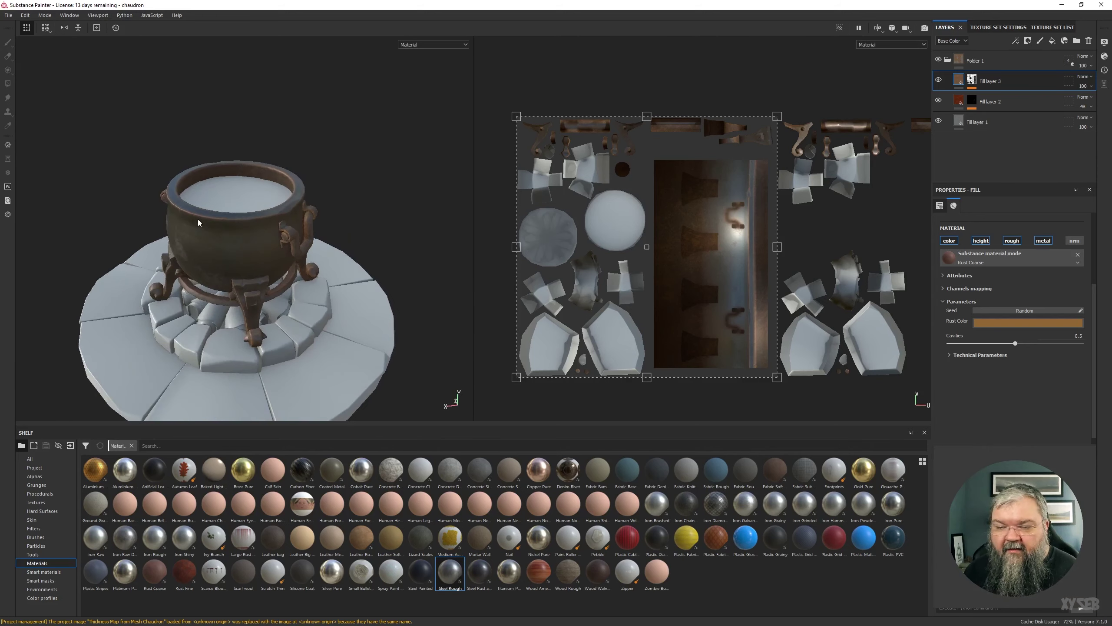
scroll(236, 223, "up", 2)
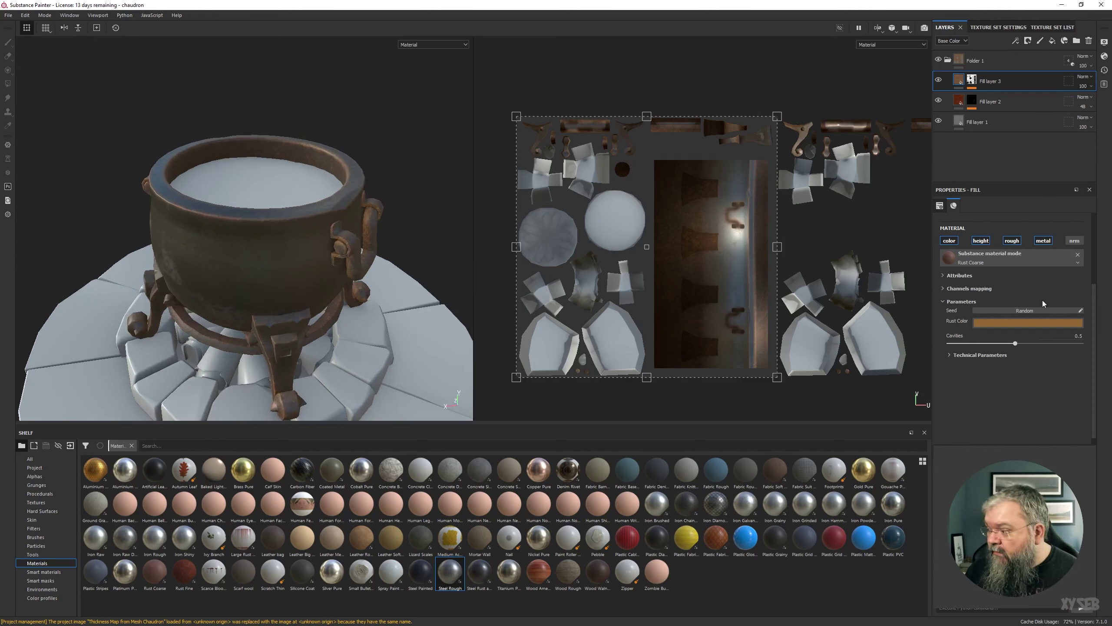
scroll(385, 189, "down", 3)
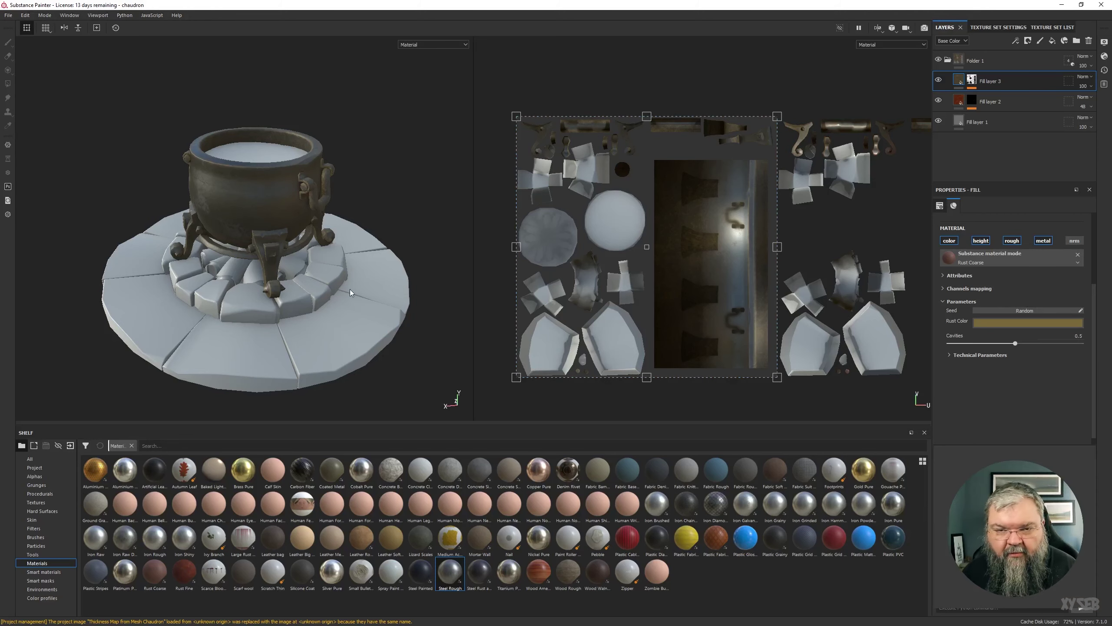
left_click(135, 275)
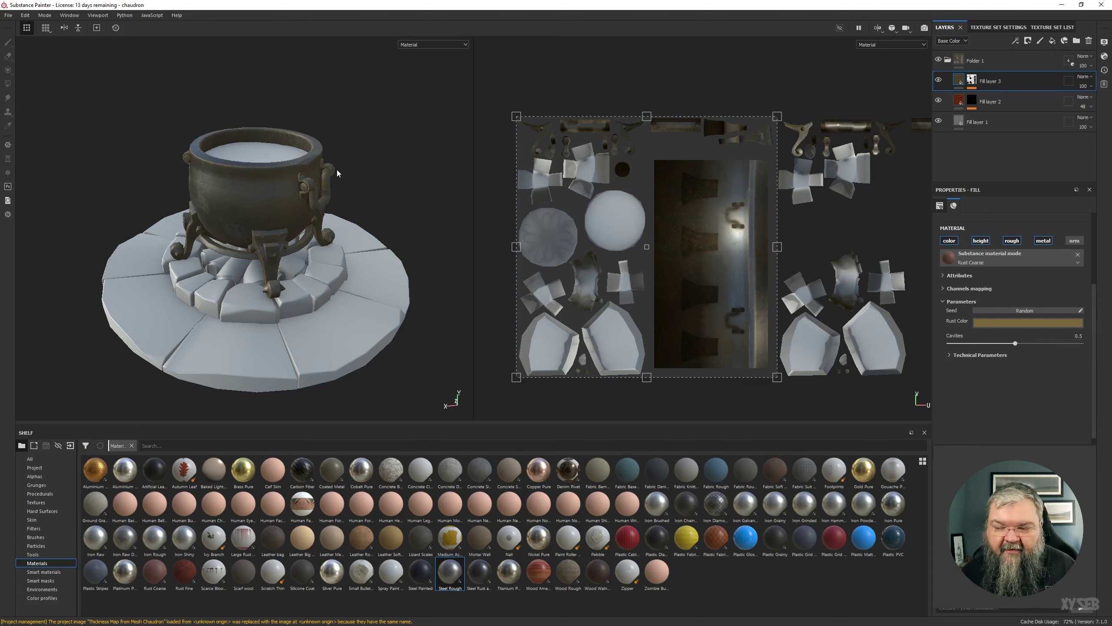
- Open the texture export settings for the cauldron project
key("ctrl+shift")
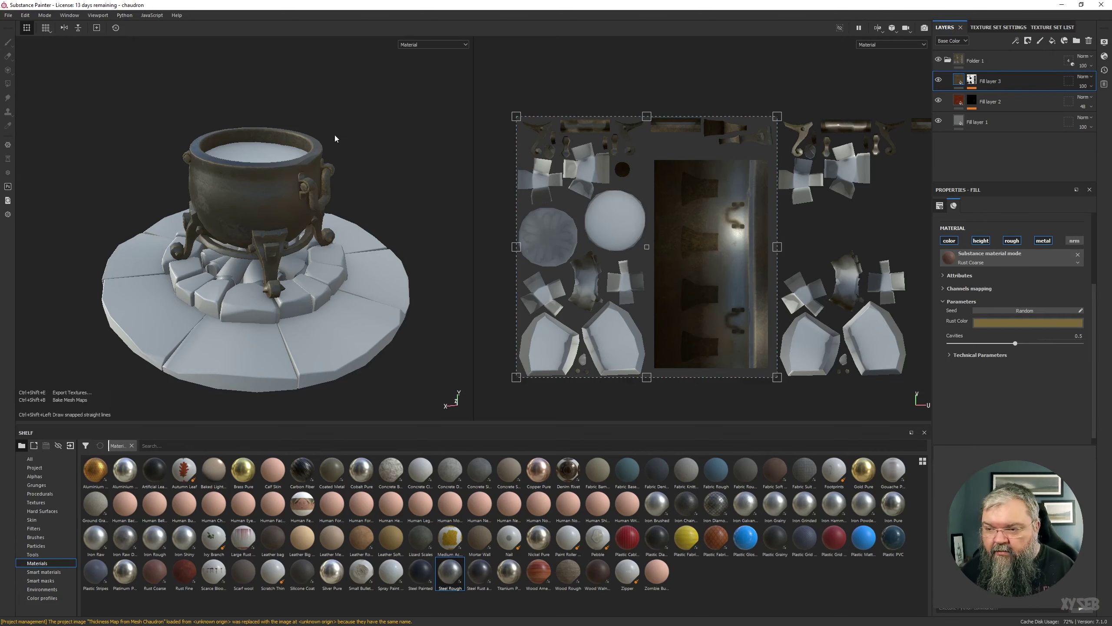
left_click(13, 15)
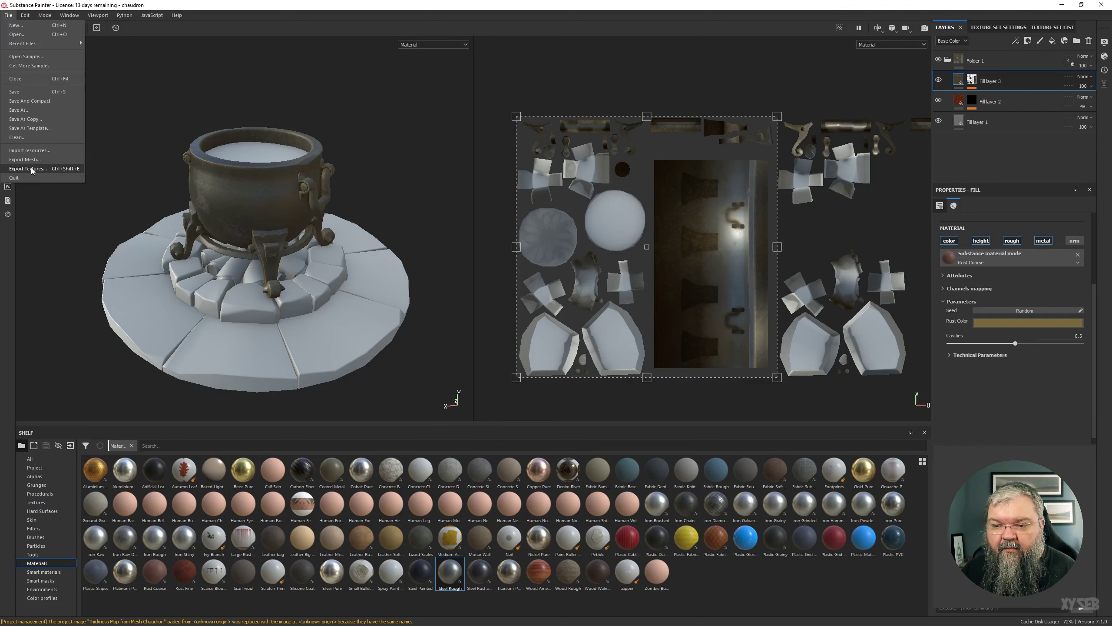
left_click(287, 124)
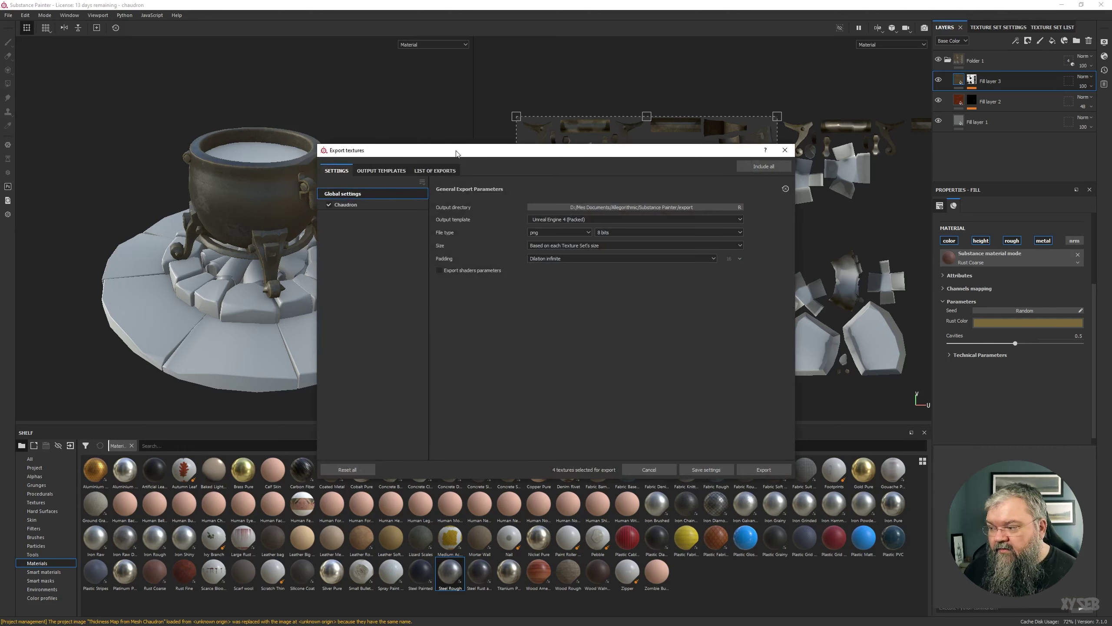
left_click_drag(455, 153, 315, 136)
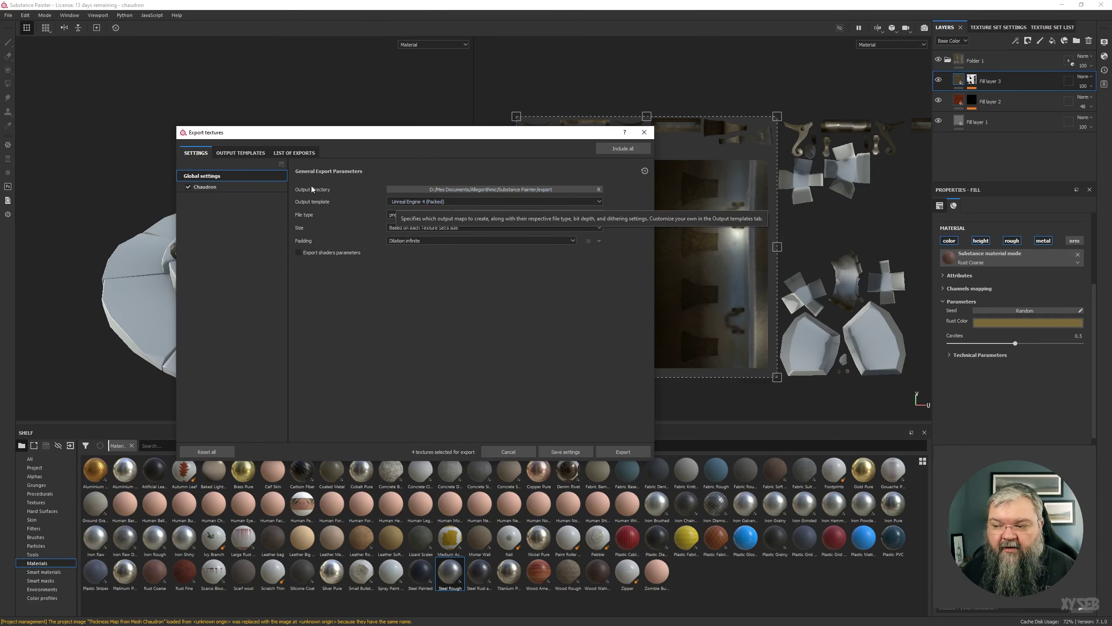
- Browse the available export output templates and choose Unreal Engine 4 (Packed)
left_click(415, 202)
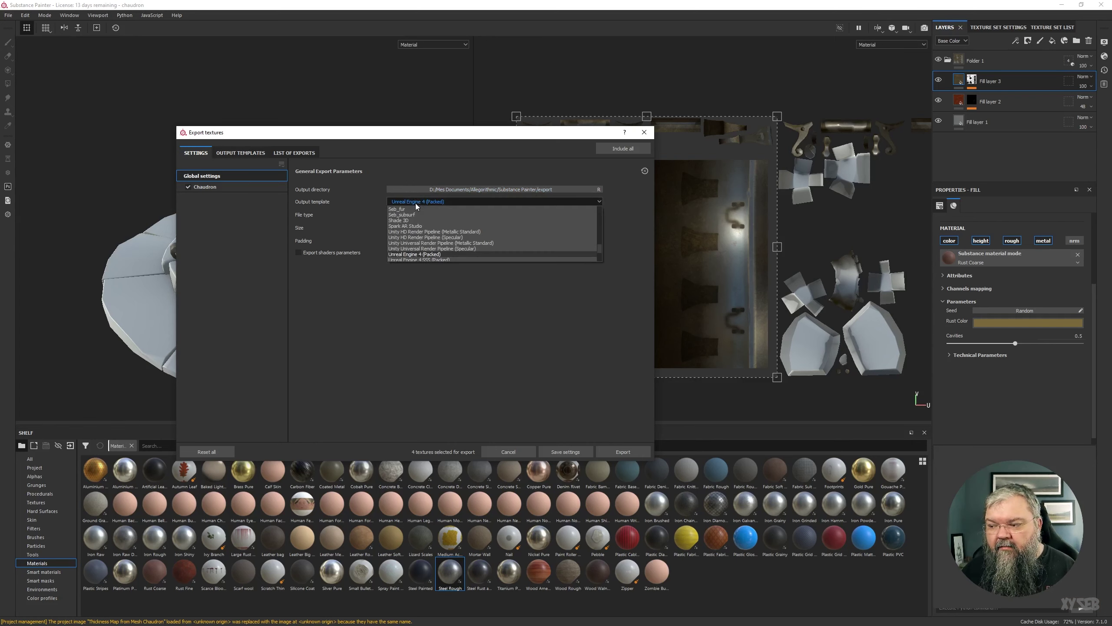
scroll(417, 239, "up", 5)
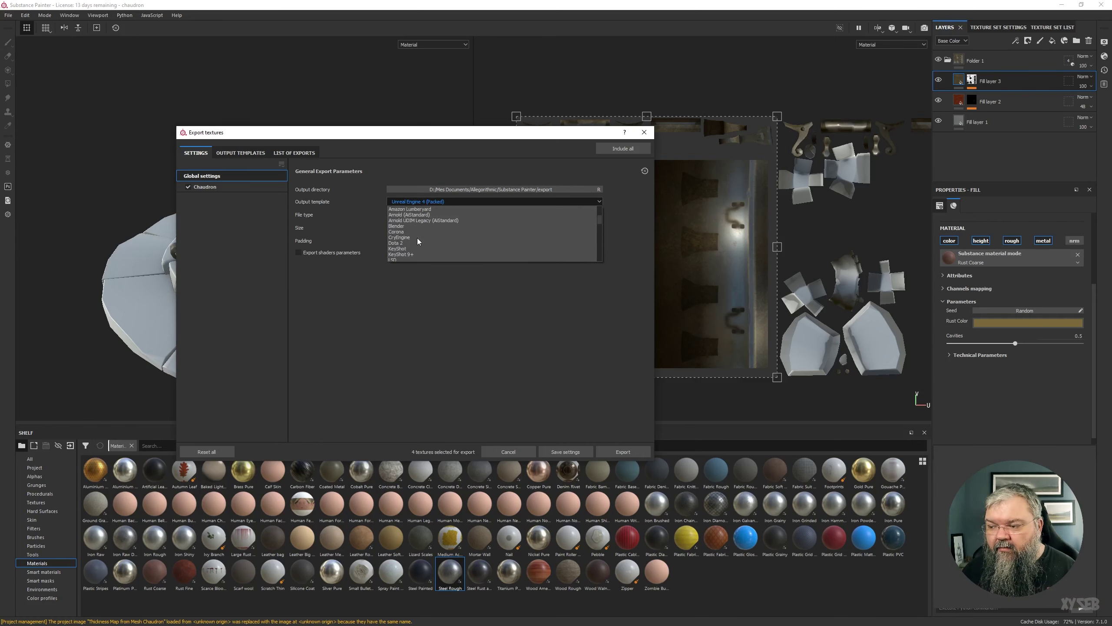
scroll(417, 236, "down", 1)
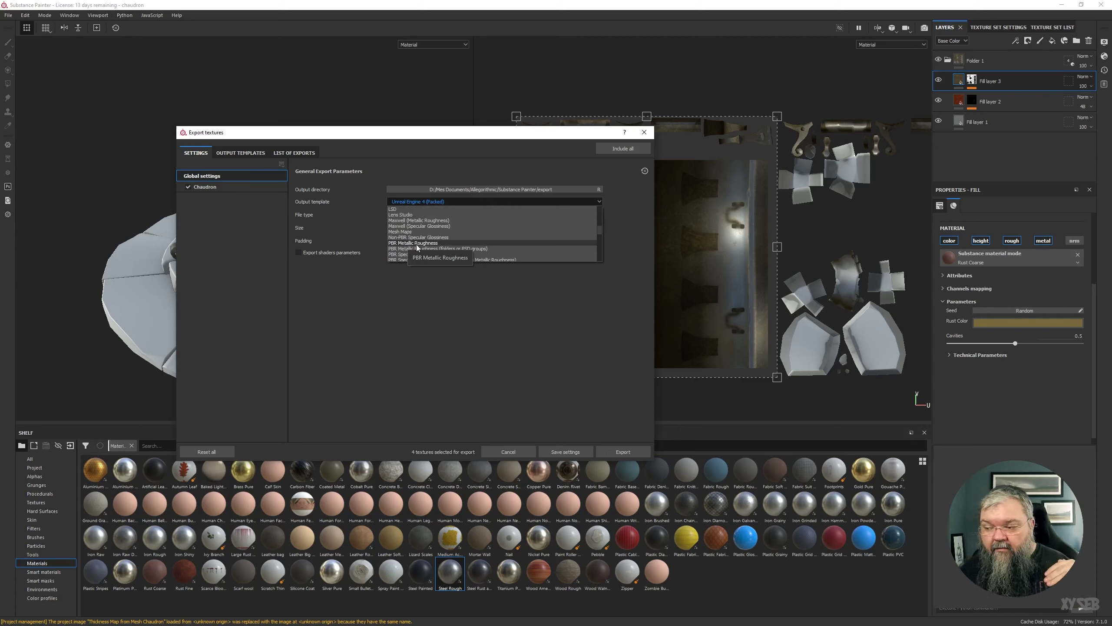
scroll(418, 246, "down", 1)
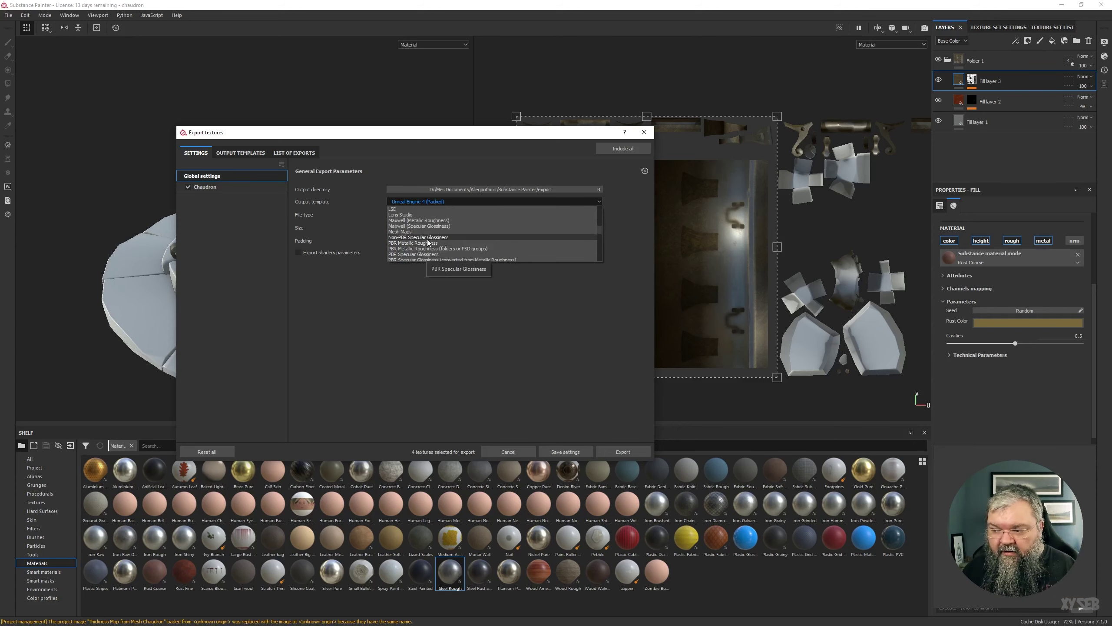
scroll(430, 238, "down", 4)
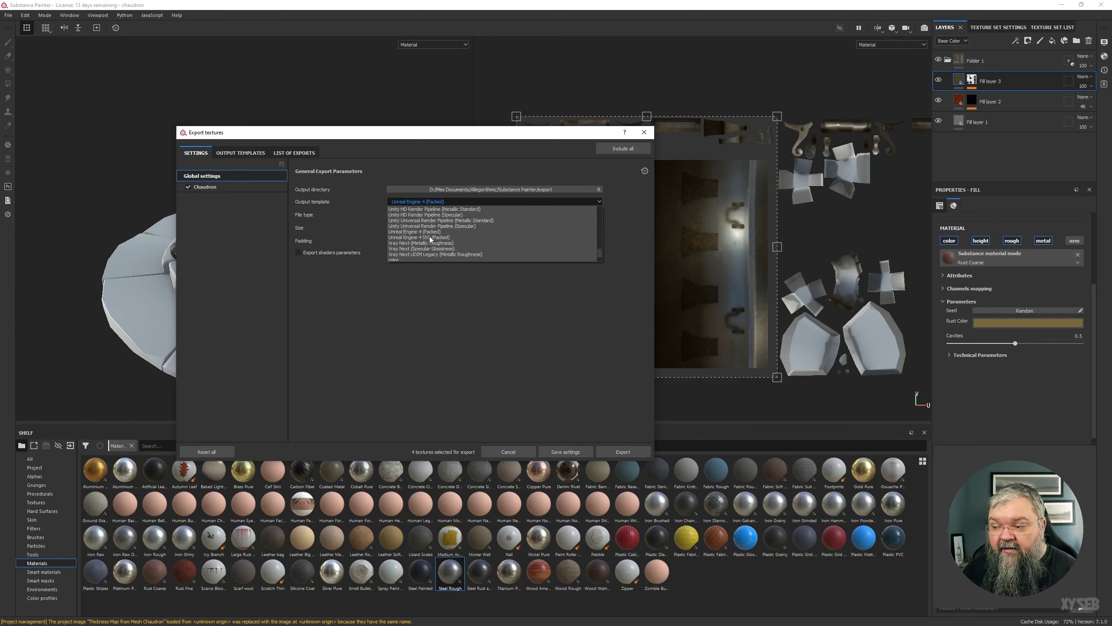
left_click(410, 216)
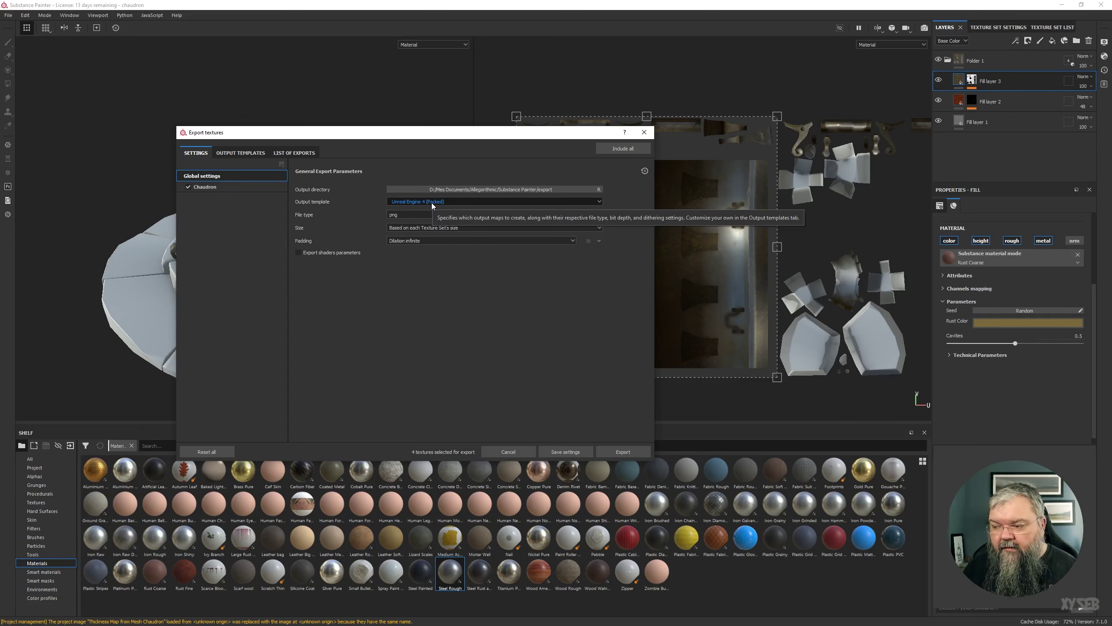
- Examine the output maps and channel packing defined in the Unreal Engine 4 (Packed) template
left_click(431, 202)
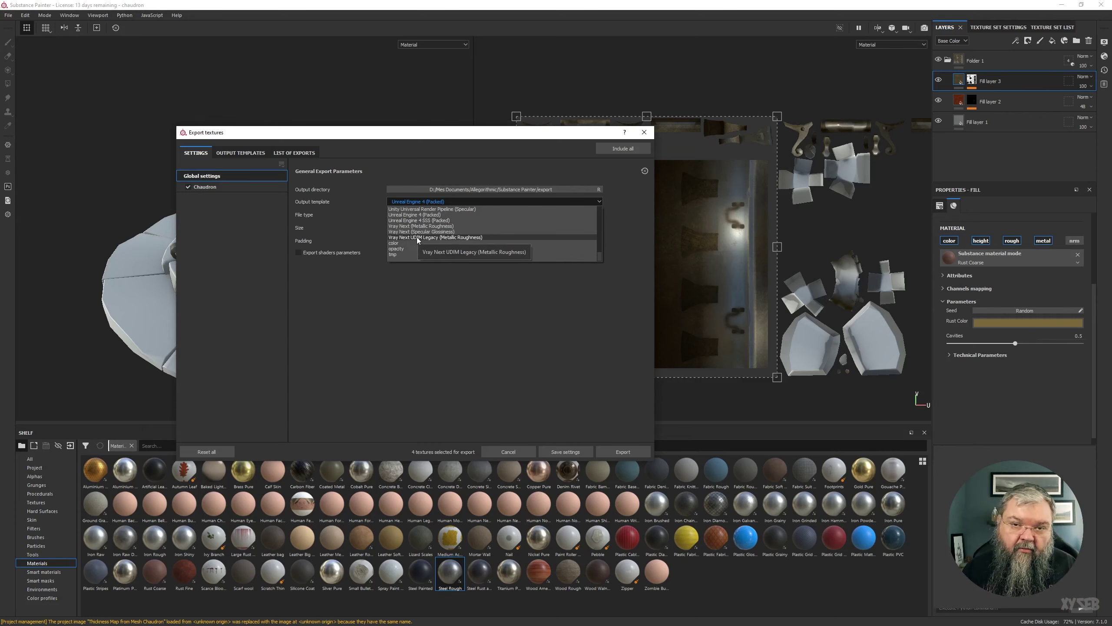
left_click(242, 153)
left_click(196, 153)
left_click(253, 153)
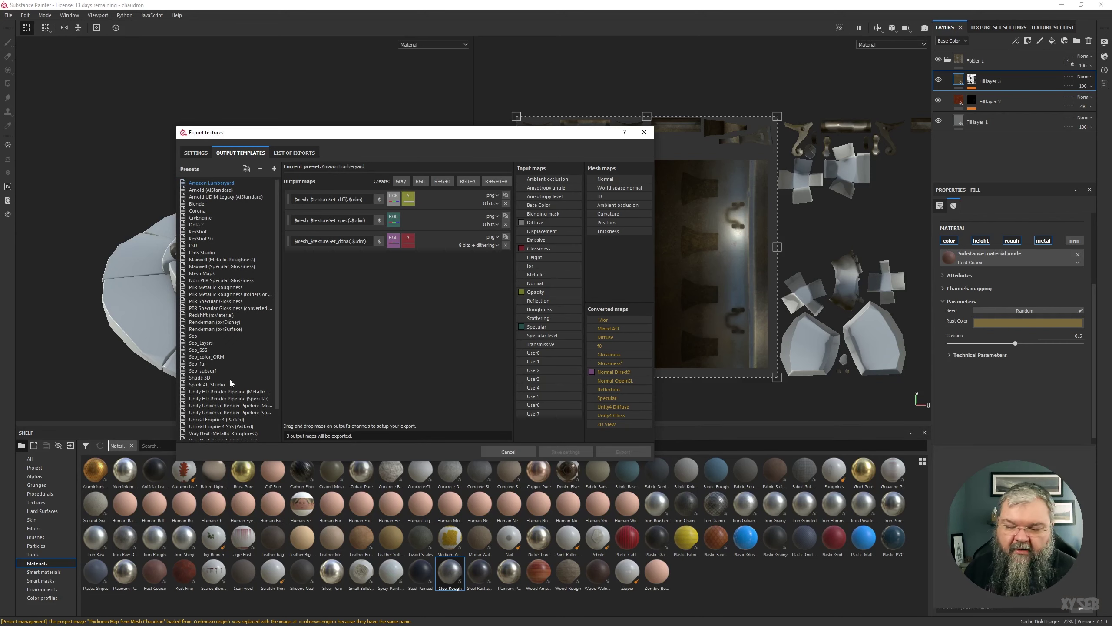
scroll(223, 397, "down", 2)
left_click(204, 384)
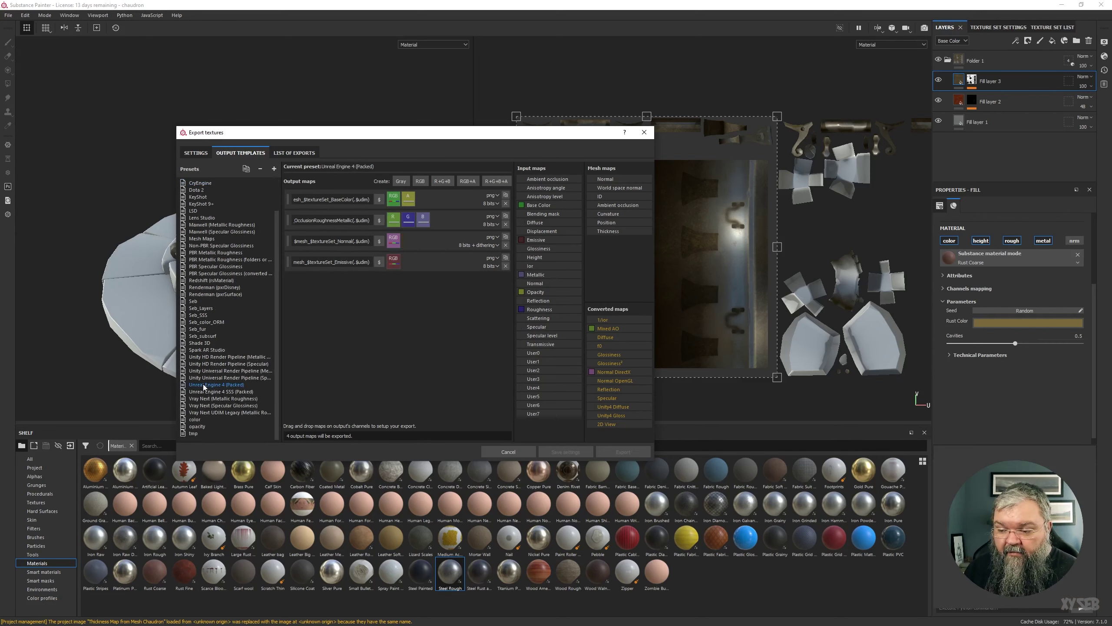
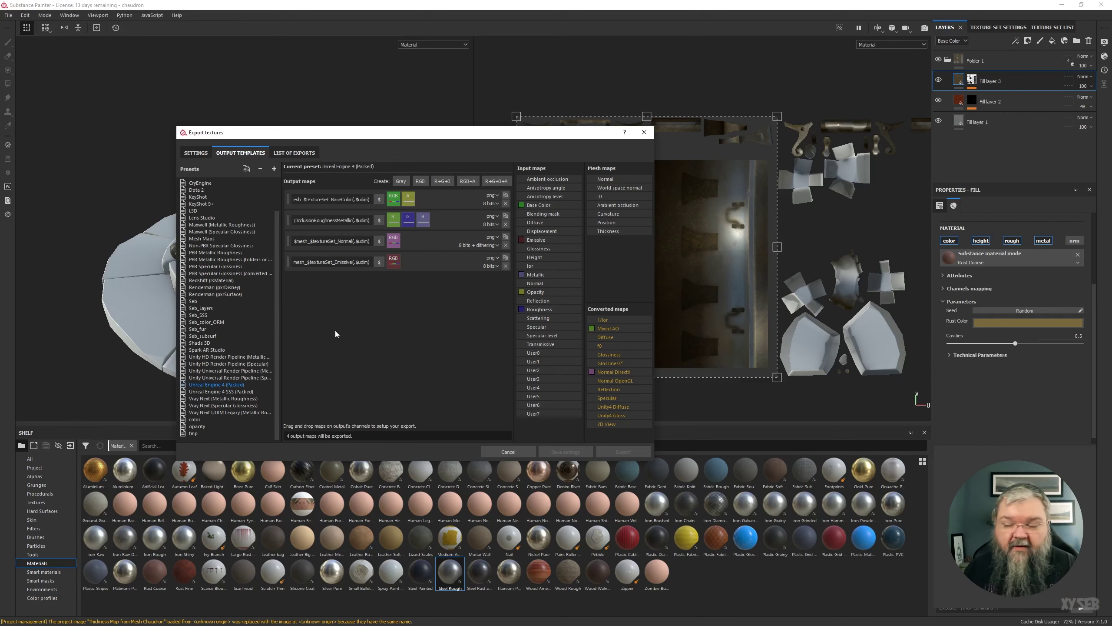
- Set the file type of the exported textures to targa
left_click(191, 154)
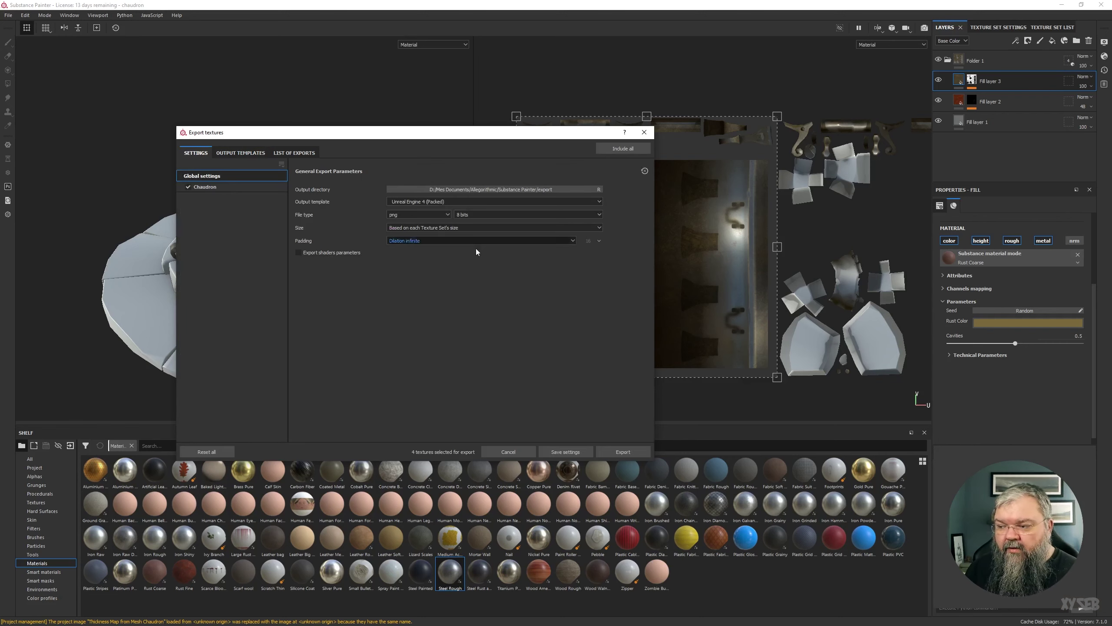
left_click(402, 214)
scroll(398, 266, "down", 2)
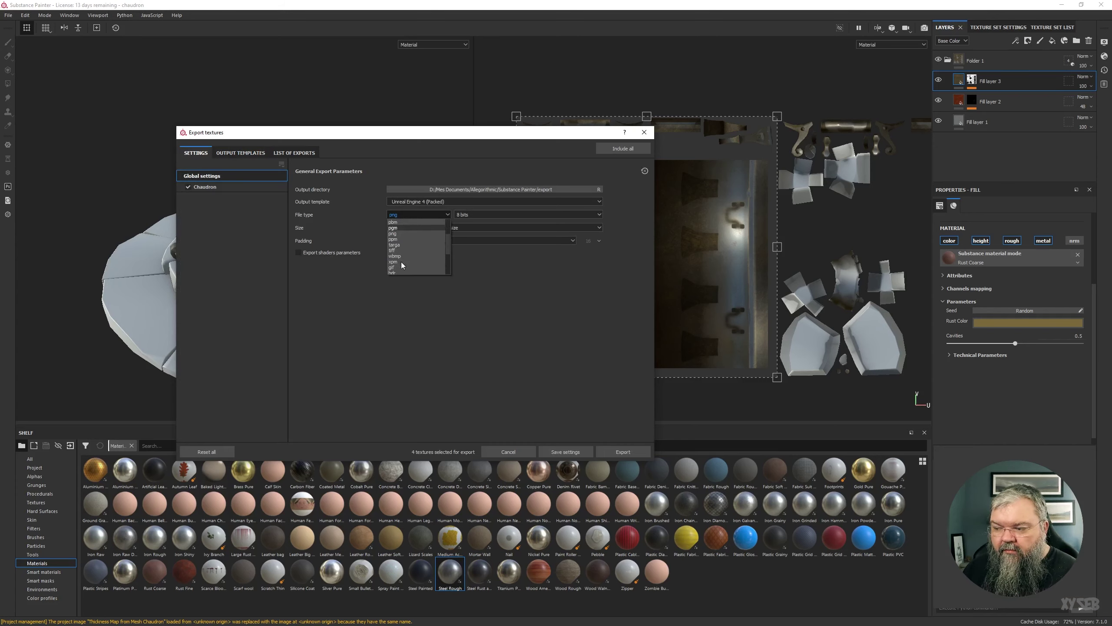
left_click(396, 245)
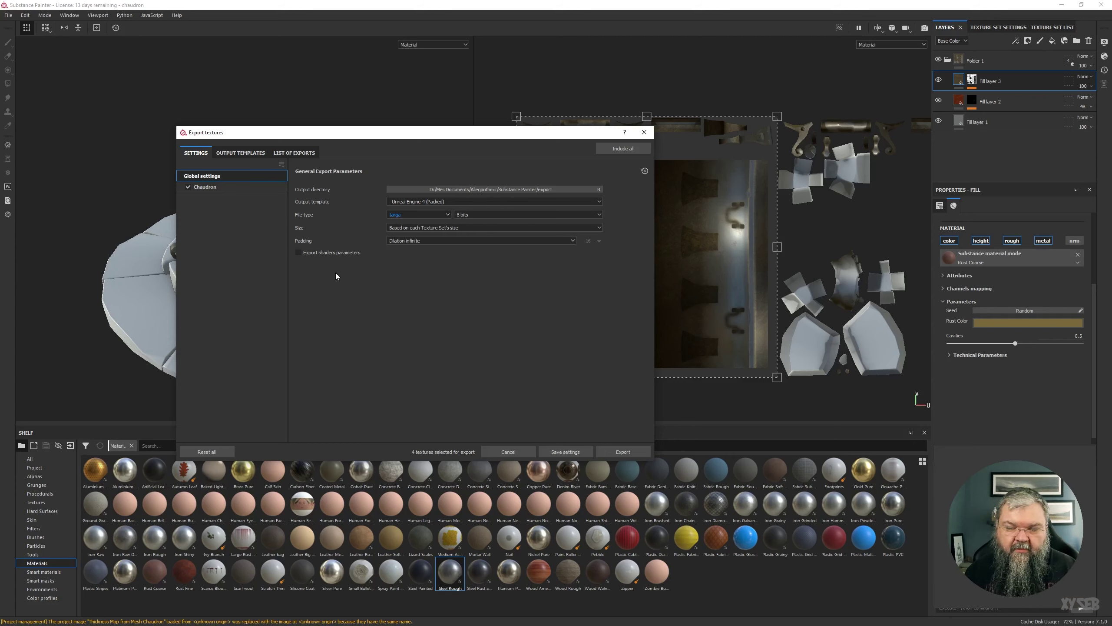
left_click(360, 251)
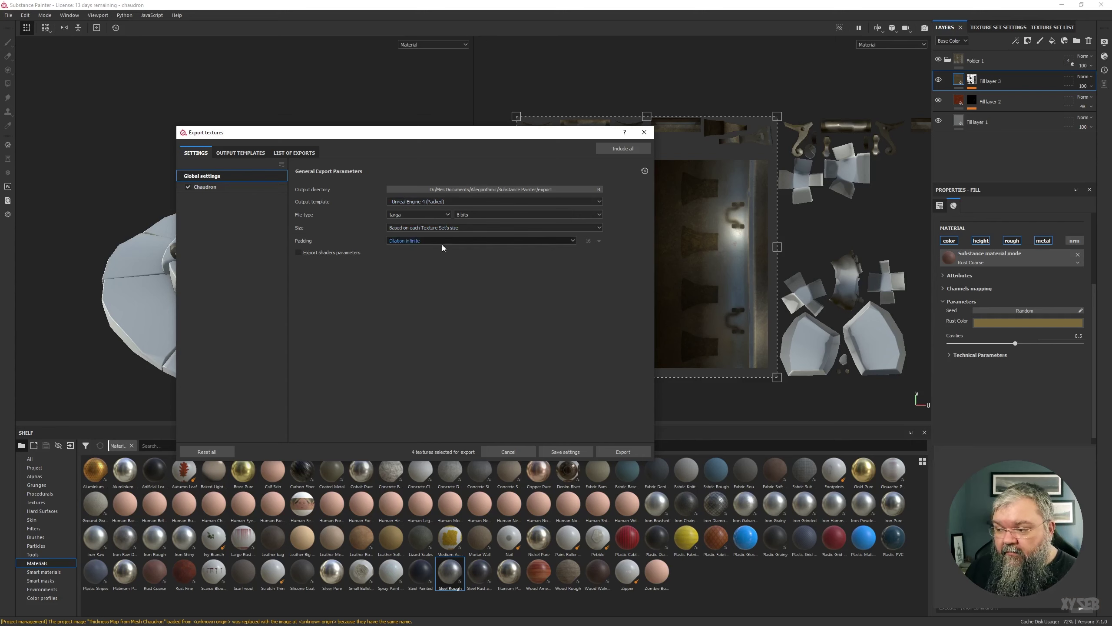
- Try an export size of 1024 and return it to Based on each Texture Set's size
left_click(399, 228)
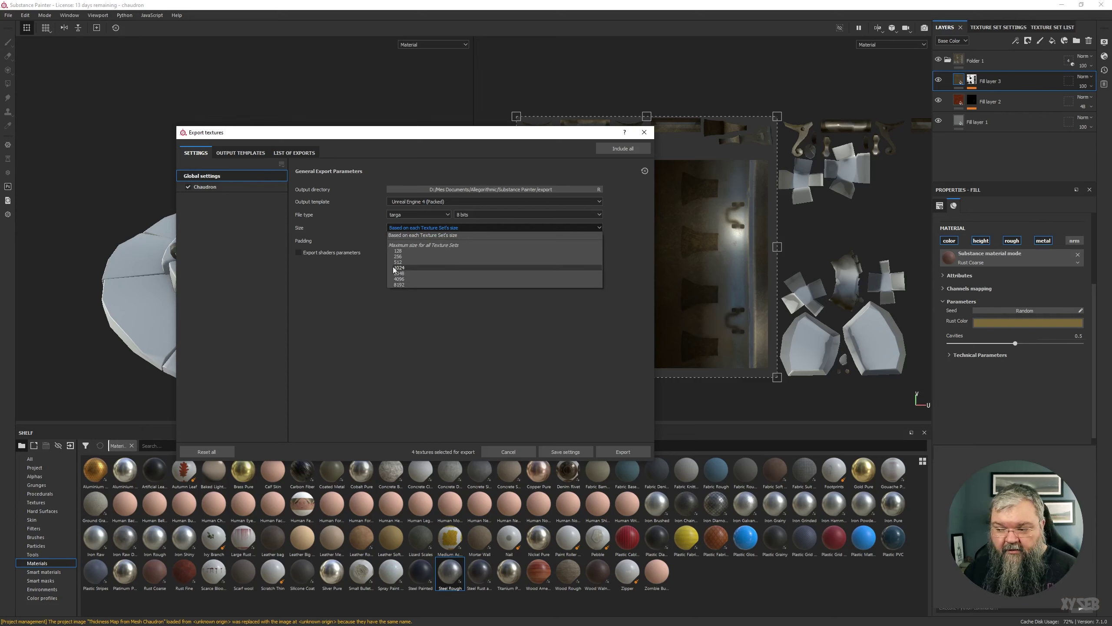
left_click(426, 267)
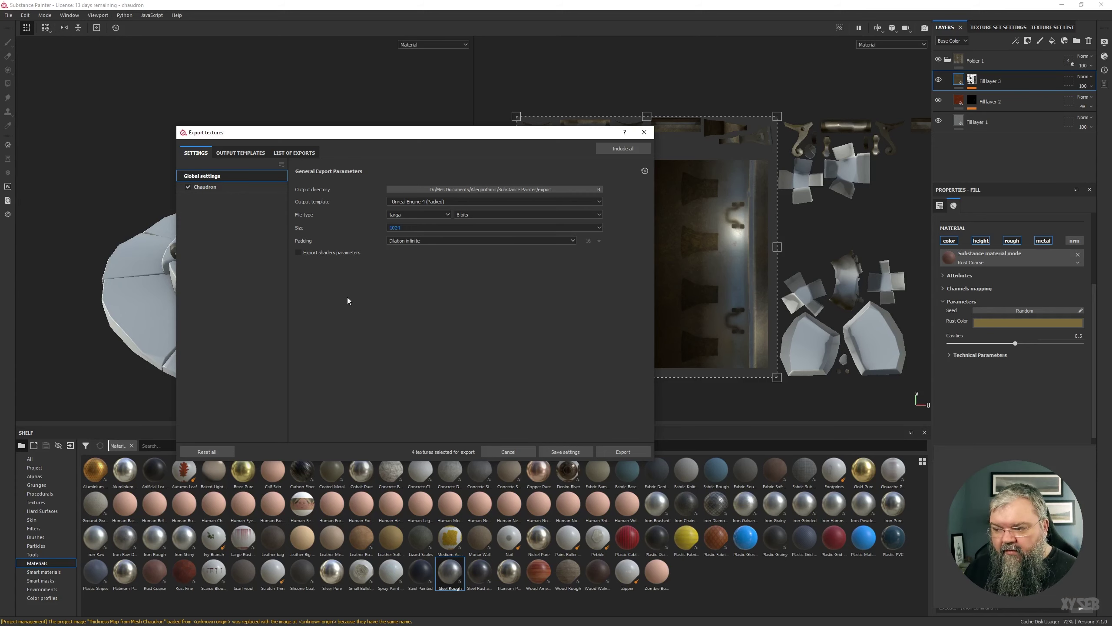
left_click(405, 229)
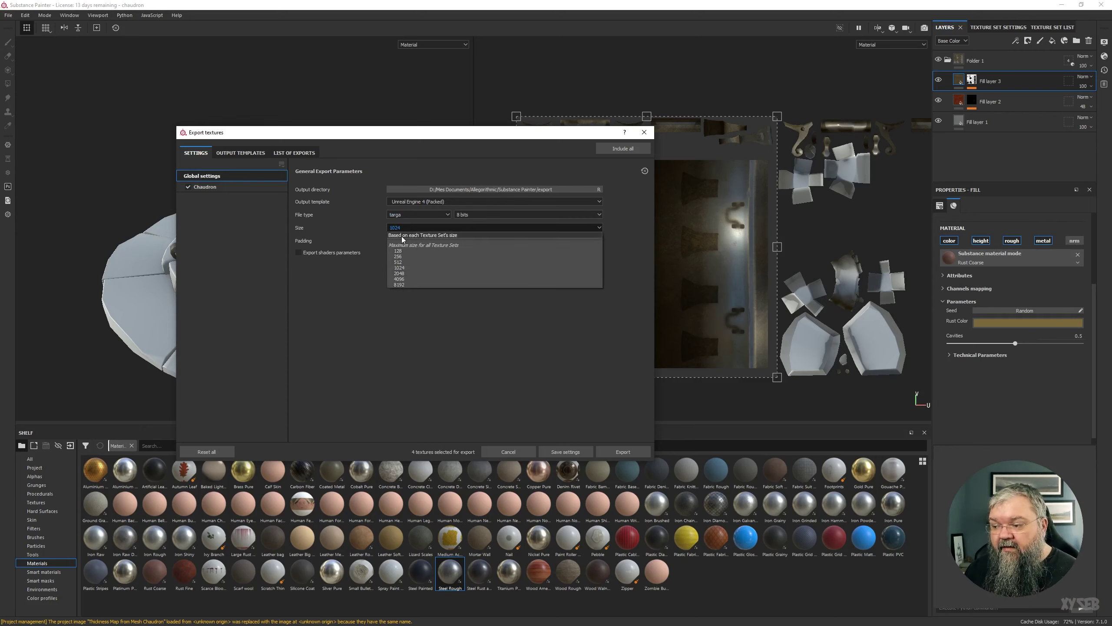
left_click(402, 235)
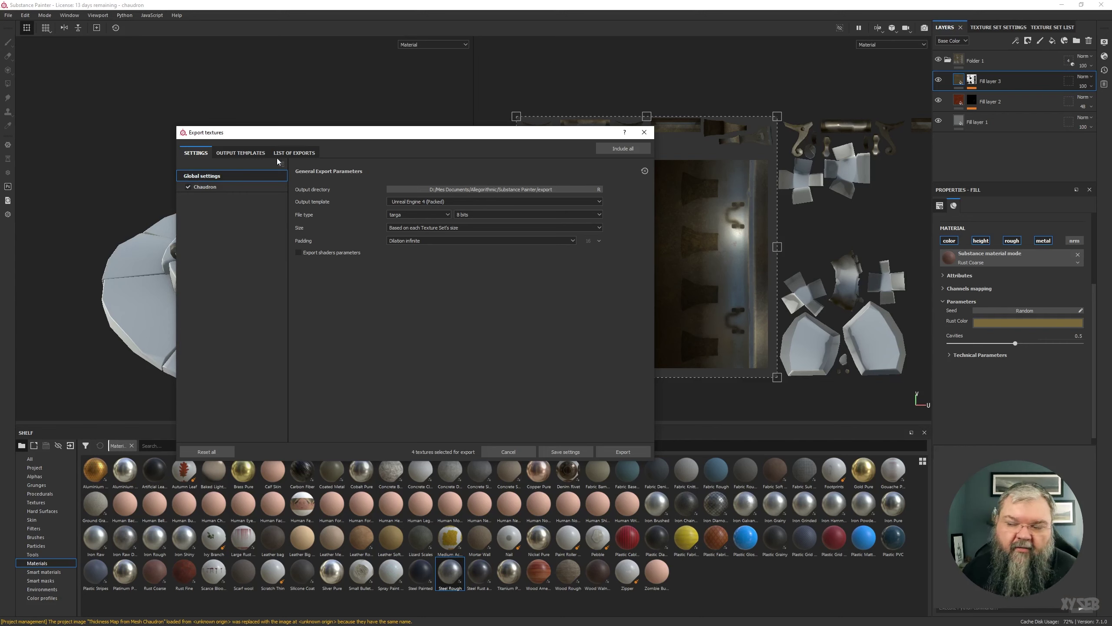
left_click(239, 154)
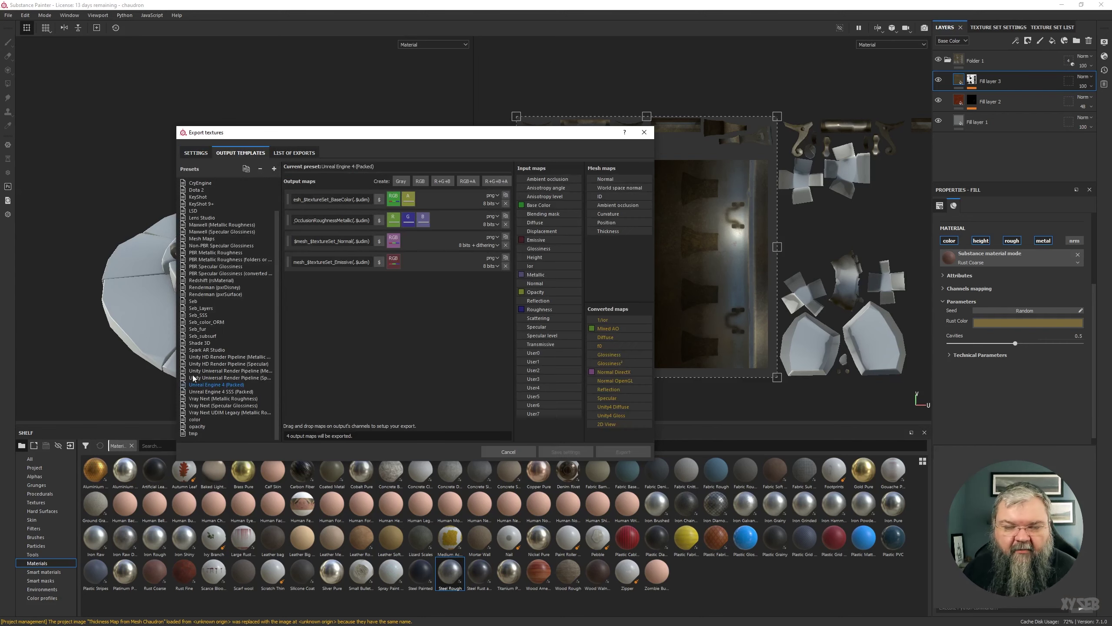
left_click(196, 155)
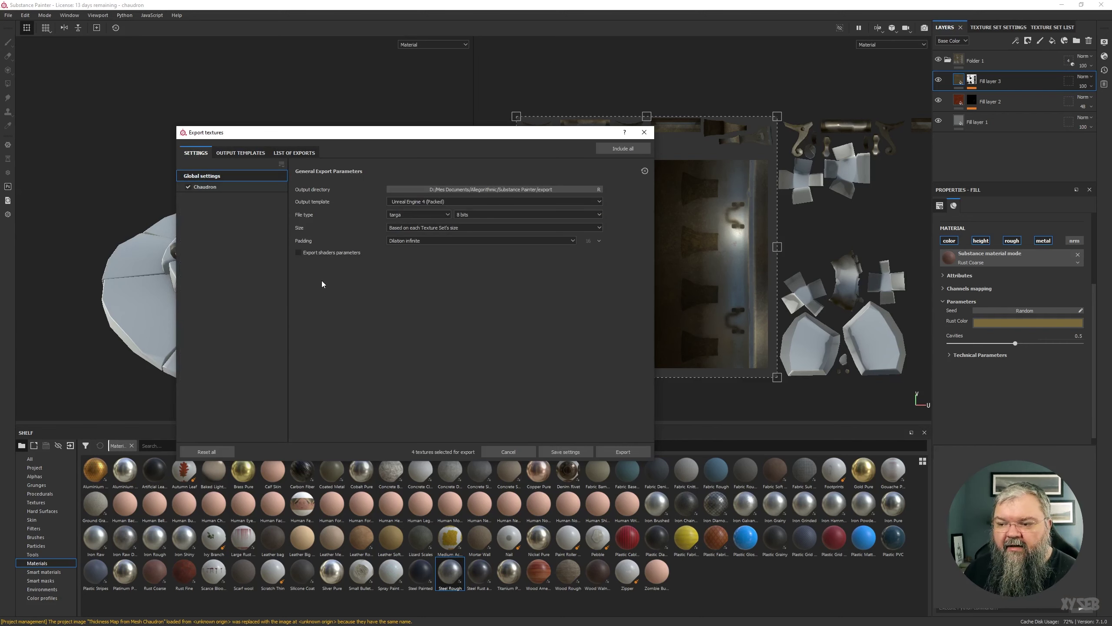